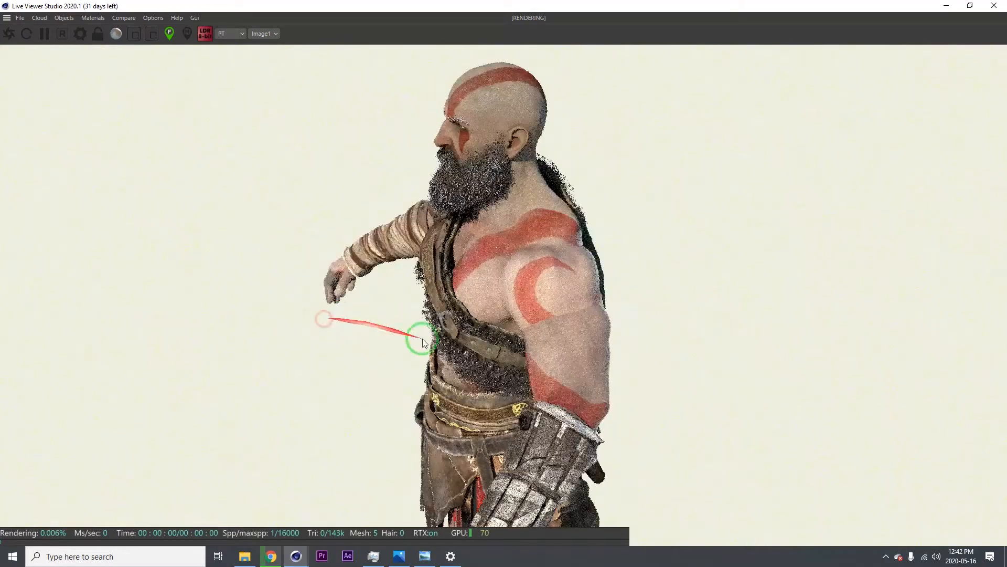
- Inspect the rendered character from several angles and move the Live Viewer window aside to reveal the 3D viewport
{"action": "middle_click_drag", "start_coordinate": [448, 247], "coordinate": [451, 289]}
{"action": "left_click_drag", "start_coordinate": [451, 289], "coordinate": [561, 260]}
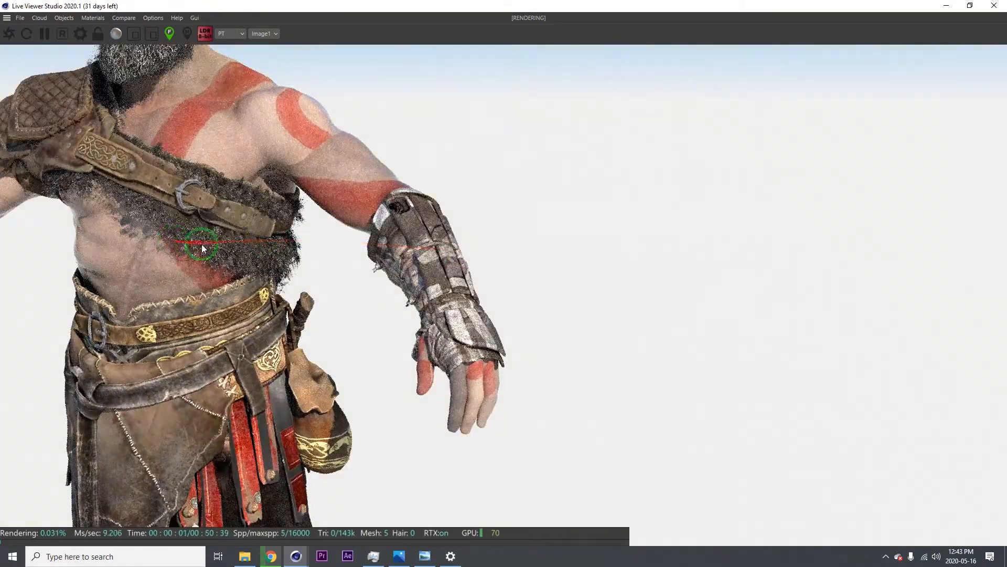
{"action": "middle_click_drag", "start_coordinate": [205, 245], "coordinate": [351, 234]}
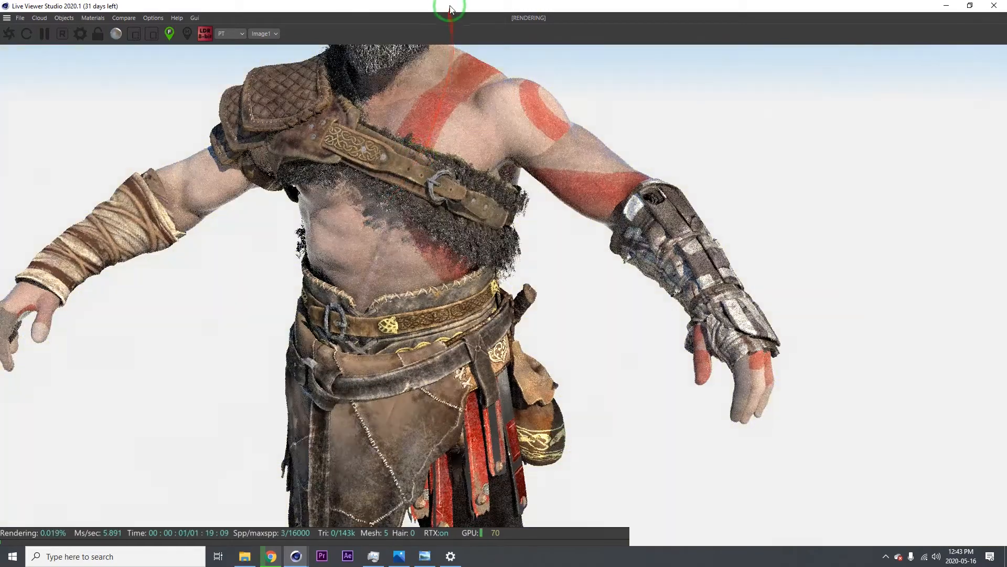
{"action": "left_click_drag", "start_coordinate": [449, 5], "coordinate": [1006, 236]}
{"action": "left_click", "coordinate": [436, 142]}
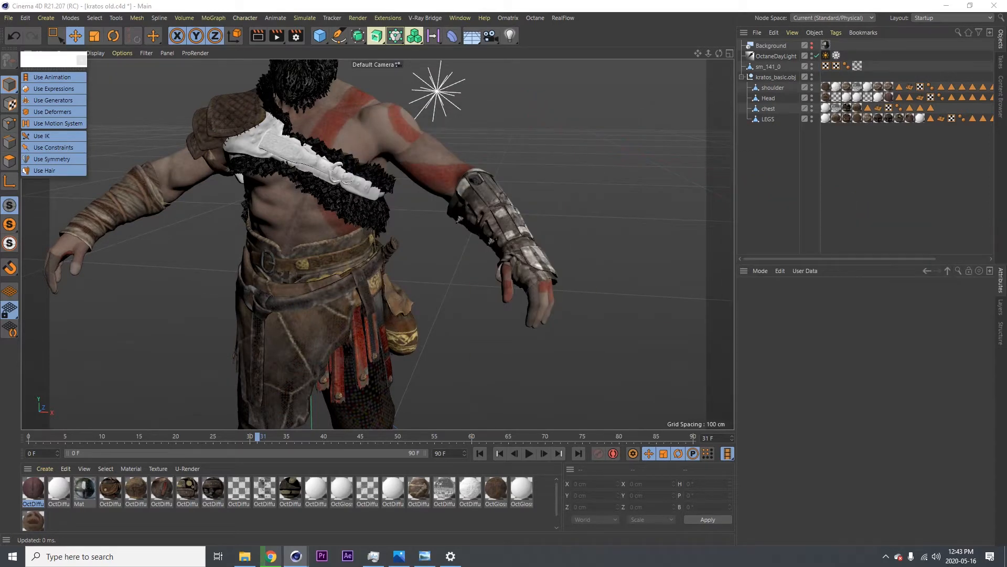
{"action": "scroll", "coordinate": [455, 215], "scroll_direction": "down", "scroll_amount": 6}
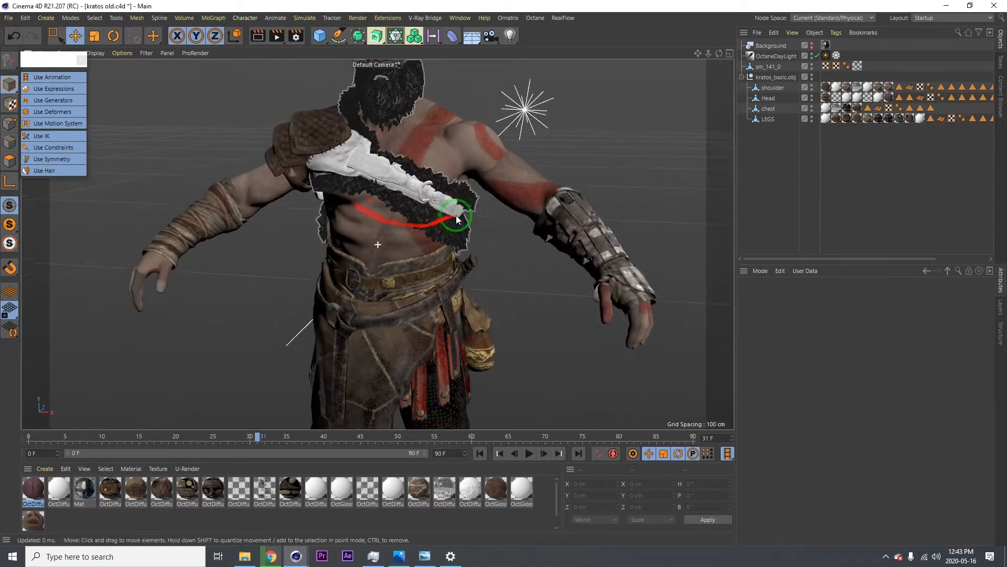
- Move the sm_141_0 mesh into the kratos_basic.obj group below Head and rename it BEARD
{"action": "left_click", "coordinate": [779, 78]}
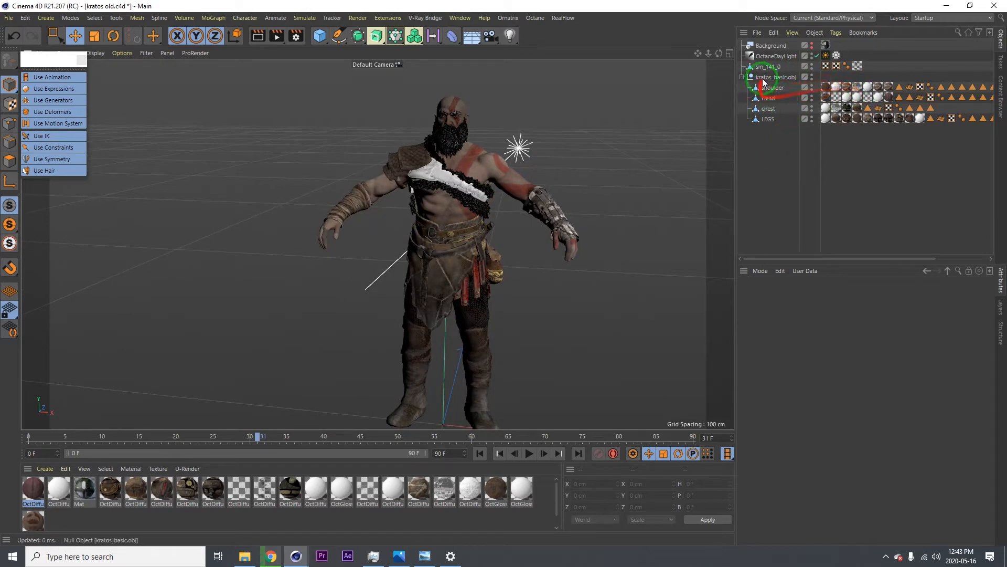
{"action": "left_click_drag", "start_coordinate": [766, 67], "coordinate": [767, 101]}
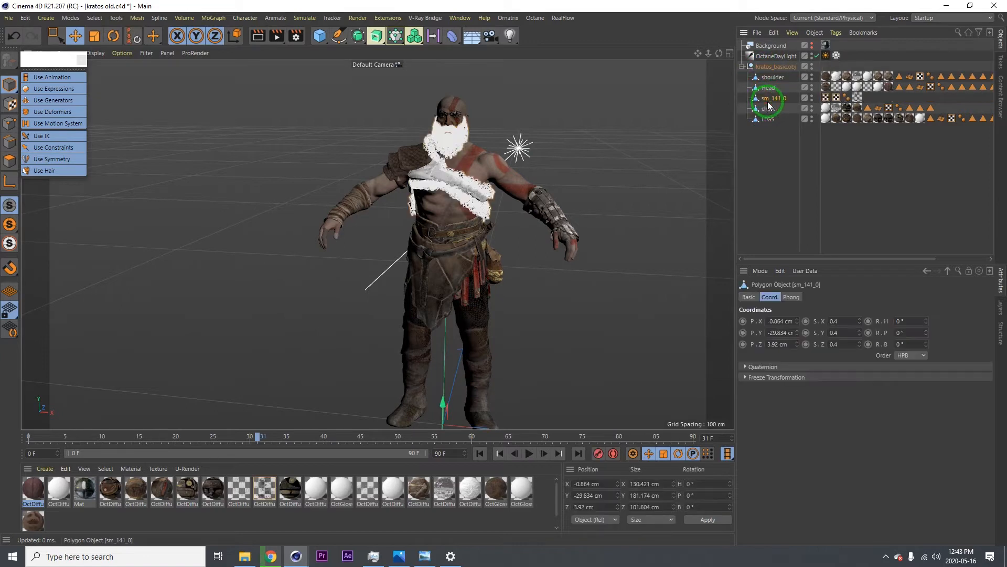
{"action": "double_click", "coordinate": [768, 99]}
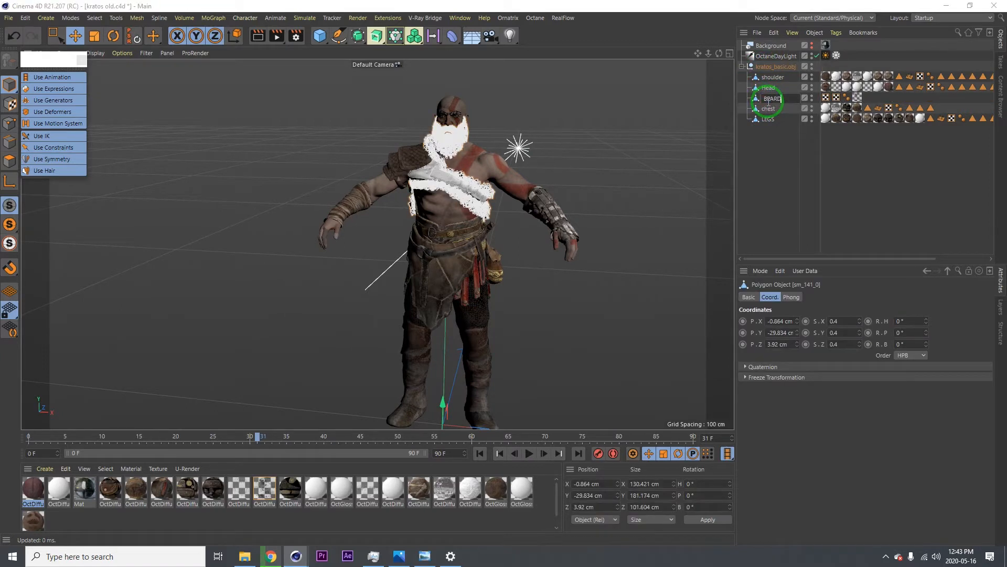
{"action": "key", "text": "Return"}
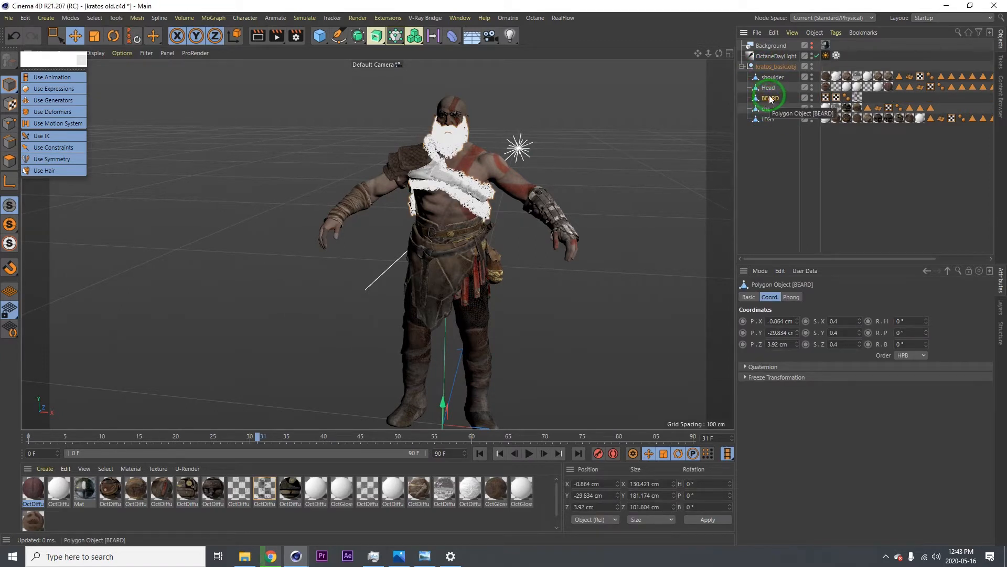
- Merge the Head and BEARD meshes into one object with Connect Objects + Delete, and deselect the result
{"action": "left_click", "coordinate": [768, 87], "text": "ctrl"}
{"action": "right_click", "coordinate": [772, 91]}
{"action": "mouse_move", "coordinate": [772, 92]}
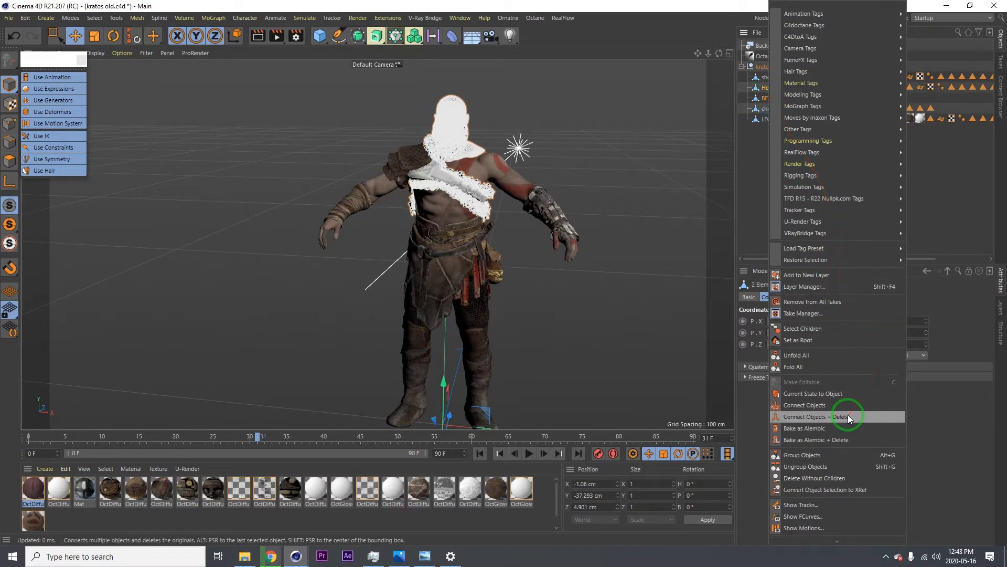
{"action": "left_click", "coordinate": [848, 415]}
{"action": "left_click", "coordinate": [778, 143]}
{"action": "left_click", "coordinate": [768, 89]}
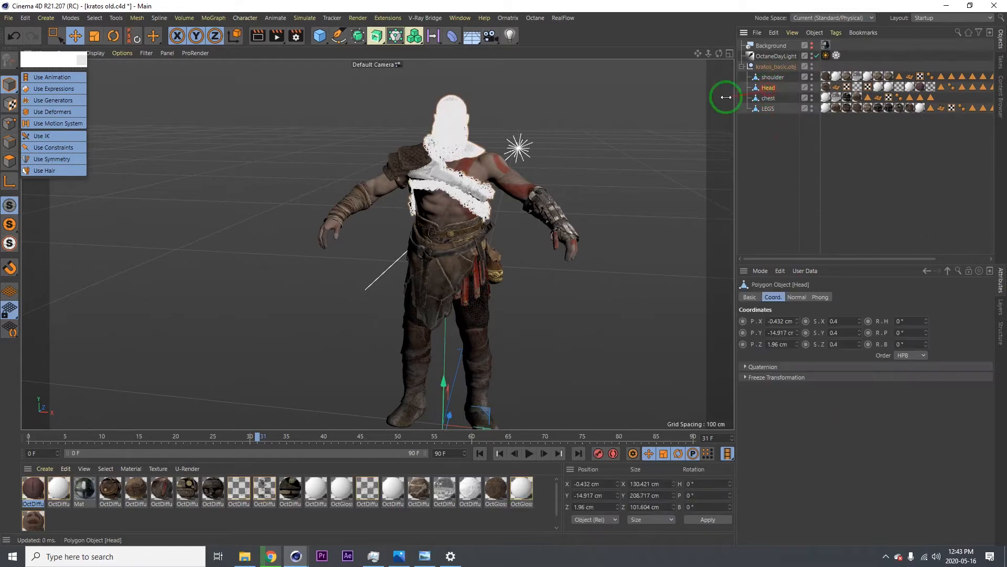
{"action": "scroll", "coordinate": [407, 156], "scroll_direction": "up", "scroll_amount": 3}
{"action": "scroll", "coordinate": [466, 128], "scroll_direction": "up", "scroll_amount": 5}
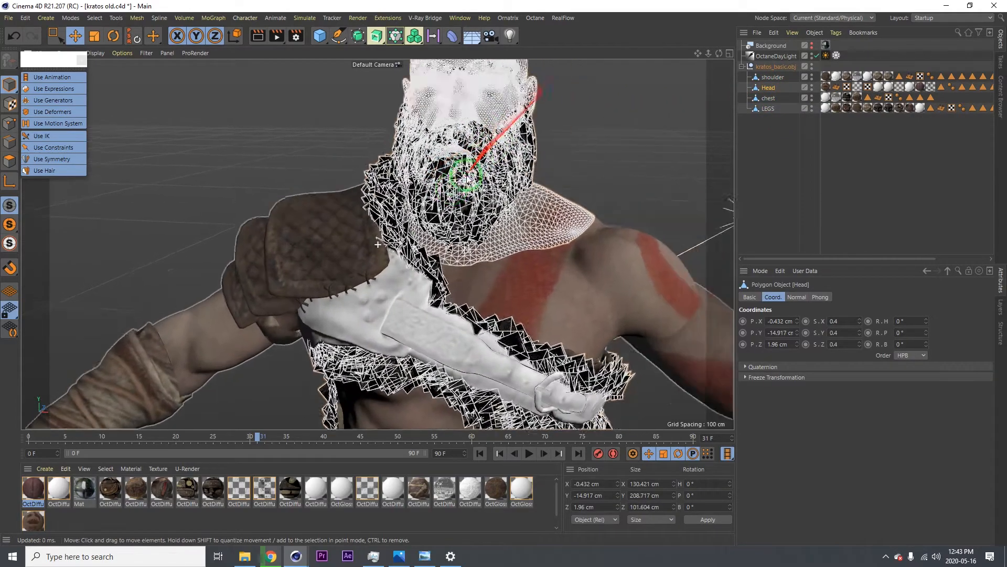
{"action": "left_click", "coordinate": [540, 162]}
- Add a Character object and create its Root component from the Advanced Biped template
{"action": "right_click_drag", "start_coordinate": [451, 177], "coordinate": [360, 198], "text": "alt"}
{"action": "left_click_drag", "start_coordinate": [449, 206], "coordinate": [396, 191], "text": "alt"}
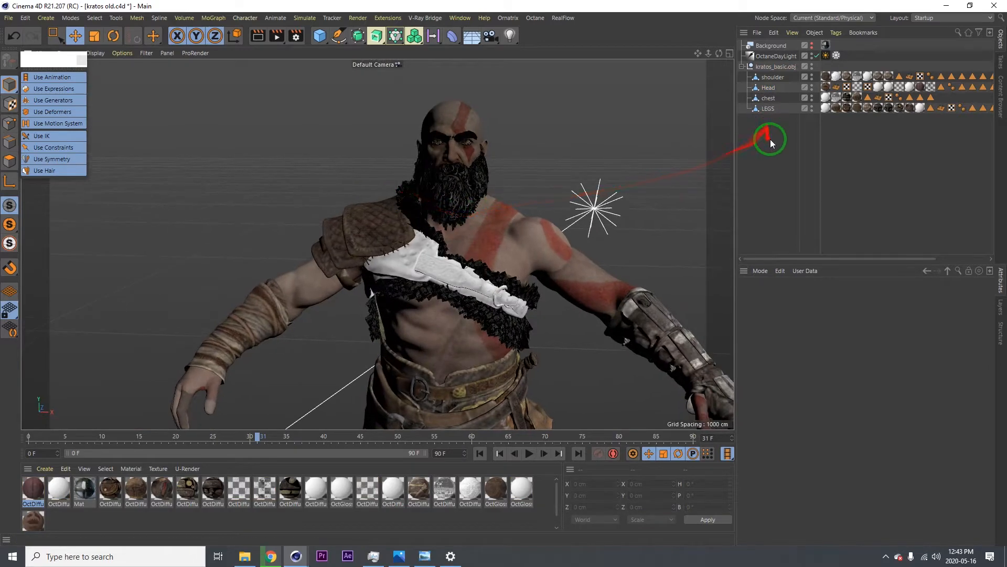
{"action": "key", "text": "shift+c"}
{"action": "type", "text": "c"}
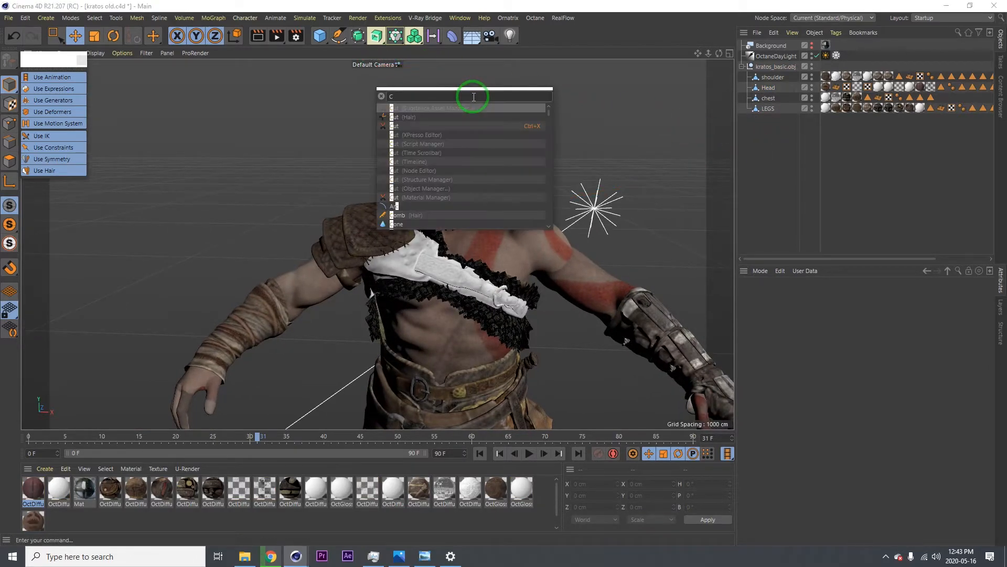
{"action": "type", "text": "HARACTE"}
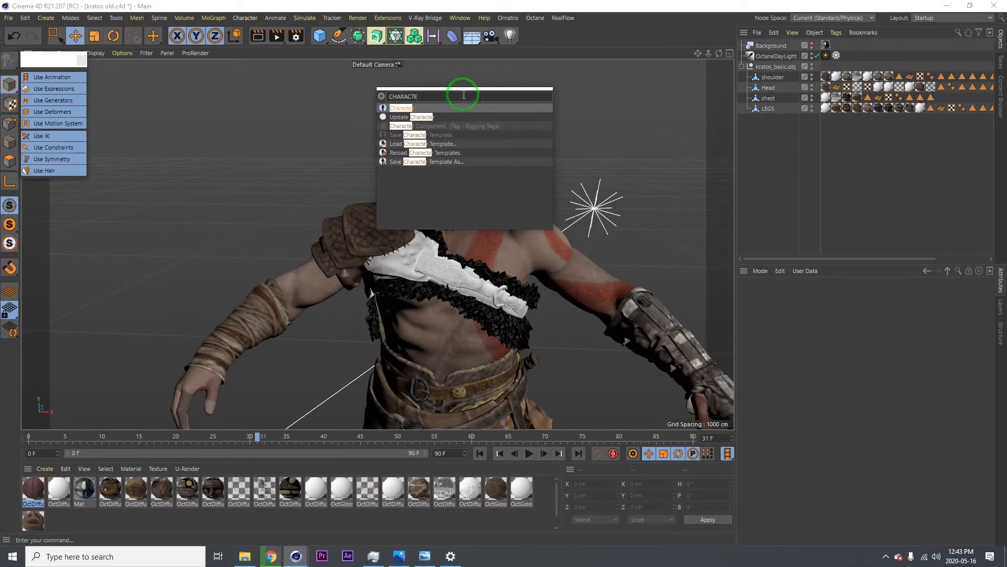
{"action": "left_click", "coordinate": [417, 109]}
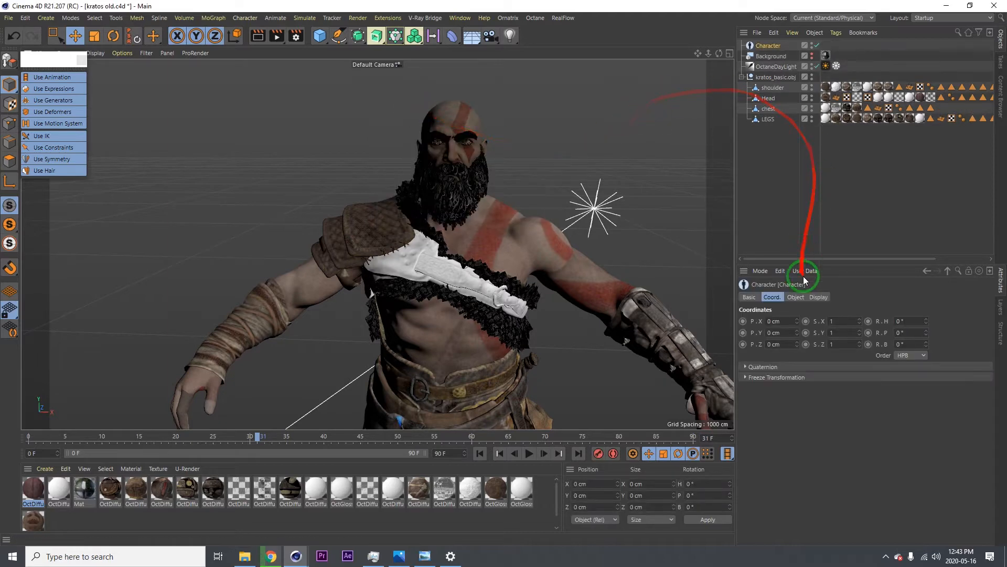
{"action": "left_click", "coordinate": [793, 297]}
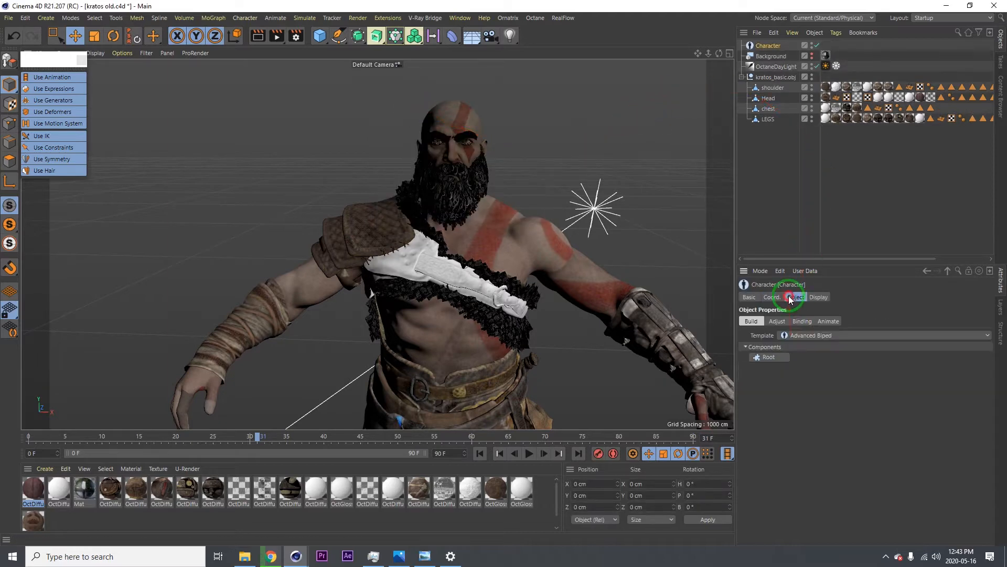
{"action": "left_click", "coordinate": [769, 357]}
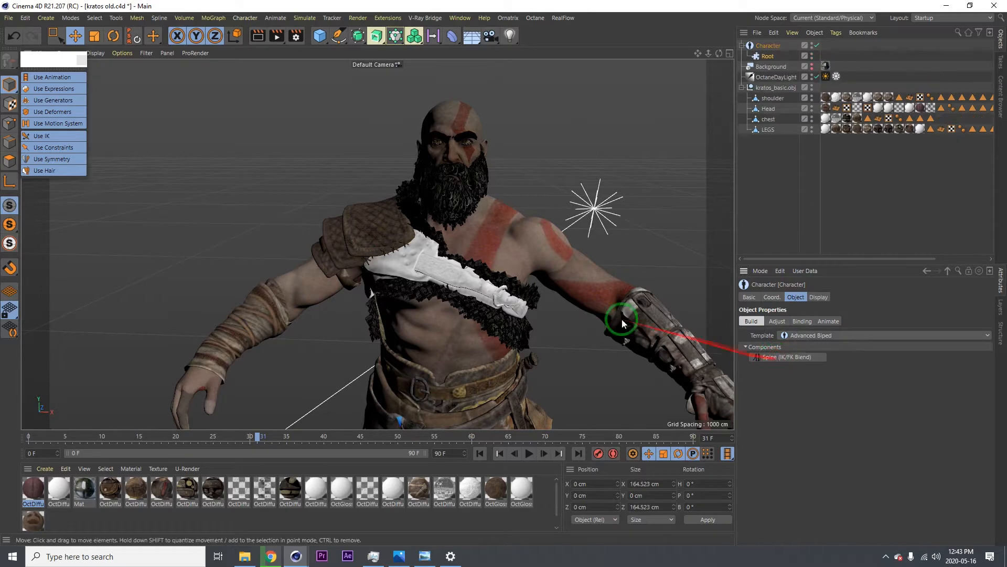
- Set the X, Y and Z scale of the kratos_basic.obj group to 1
{"action": "left_click_drag", "start_coordinate": [391, 276], "coordinate": [453, 229]}
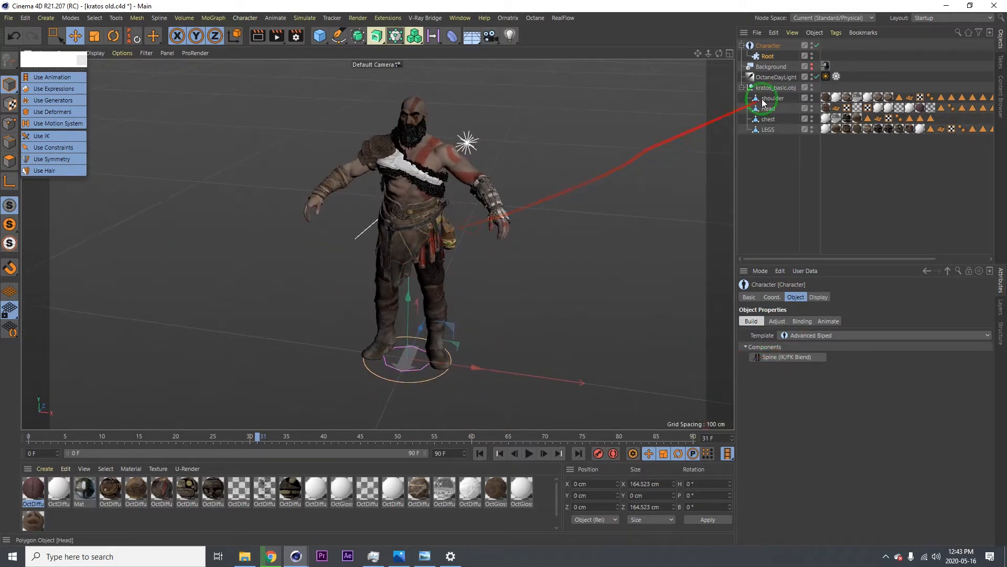
{"action": "left_click", "coordinate": [775, 87]}
{"action": "left_click", "coordinate": [769, 297]}
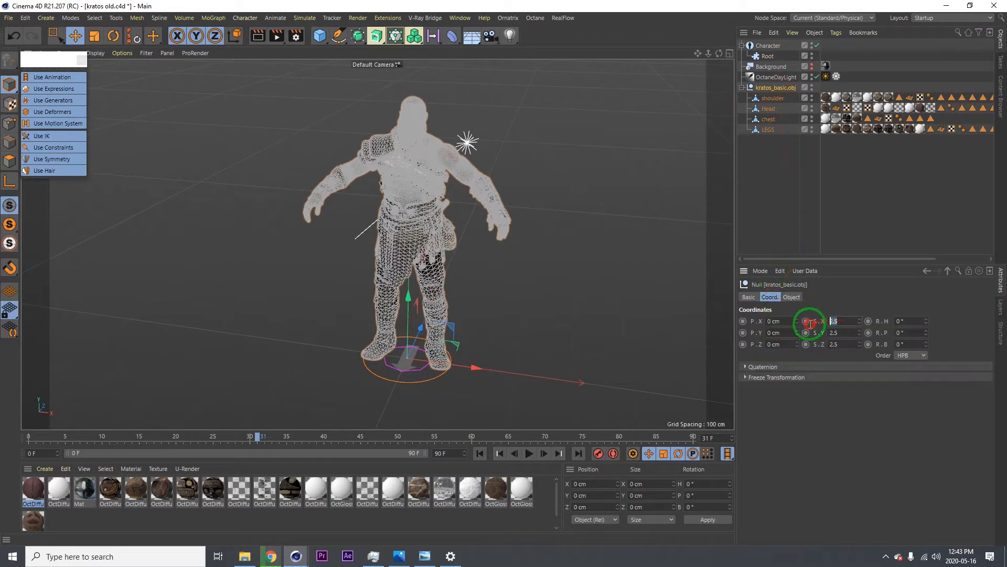
{"action": "type", "text": "1"}
{"action": "key", "text": "Tab"}
{"action": "type", "text": "1"}
{"action": "key", "text": "Tab"}
{"action": "type", "text": "1"}
{"action": "key", "text": "Tab"}
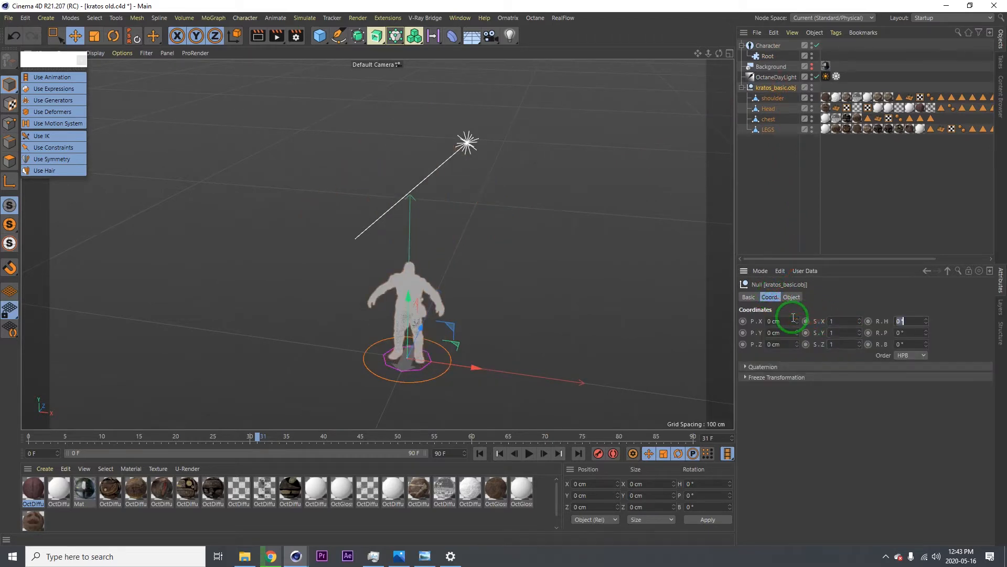
- Add a Spine (IK/FK Blend) component under the existing Root of the Character, undoing any duplicate Root
{"action": "right_click_drag", "start_coordinate": [361, 323], "coordinate": [515, 265], "text": "alt"}
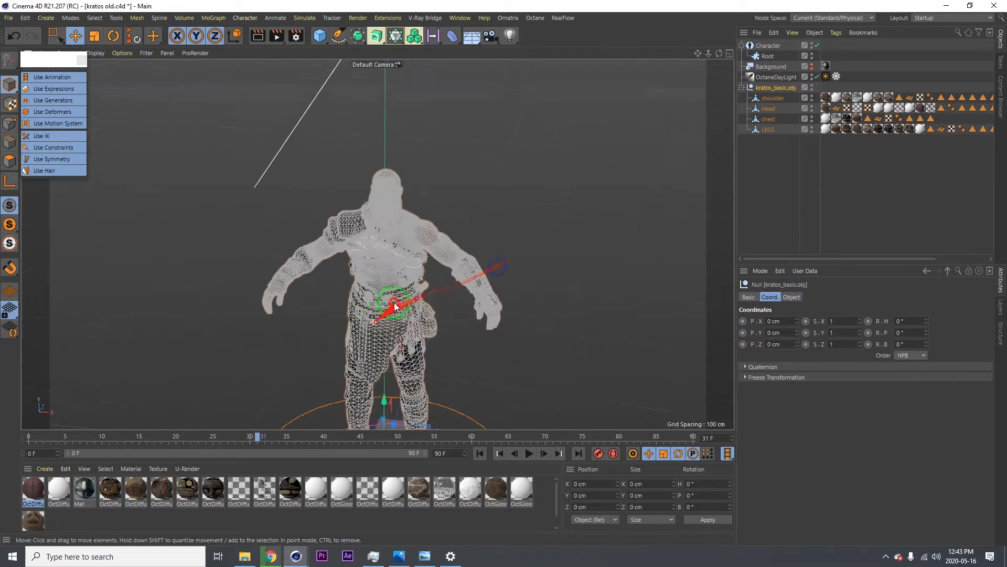
{"action": "left_click_drag", "start_coordinate": [388, 336], "coordinate": [398, 293], "text": "alt"}
{"action": "right_click_drag", "start_coordinate": [438, 216], "coordinate": [474, 210], "text": "alt"}
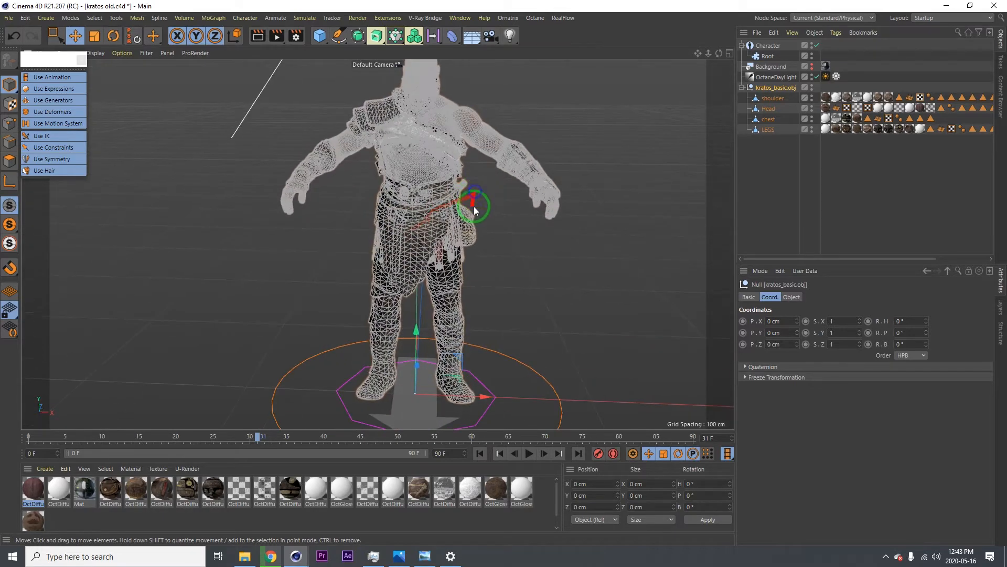
{"action": "left_click_drag", "start_coordinate": [423, 274], "coordinate": [576, 243], "text": "alt"}
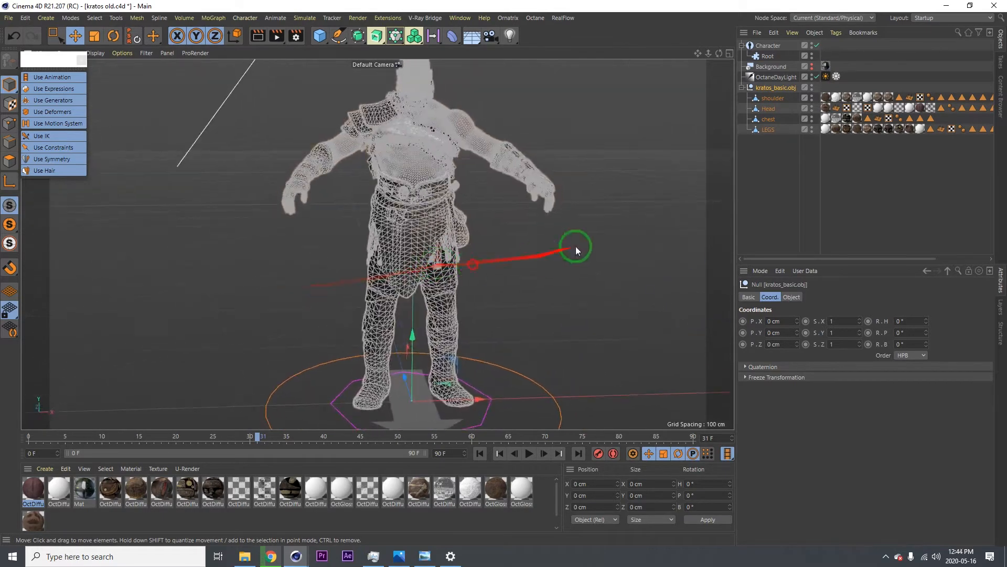
{"action": "left_click", "coordinate": [773, 48]}
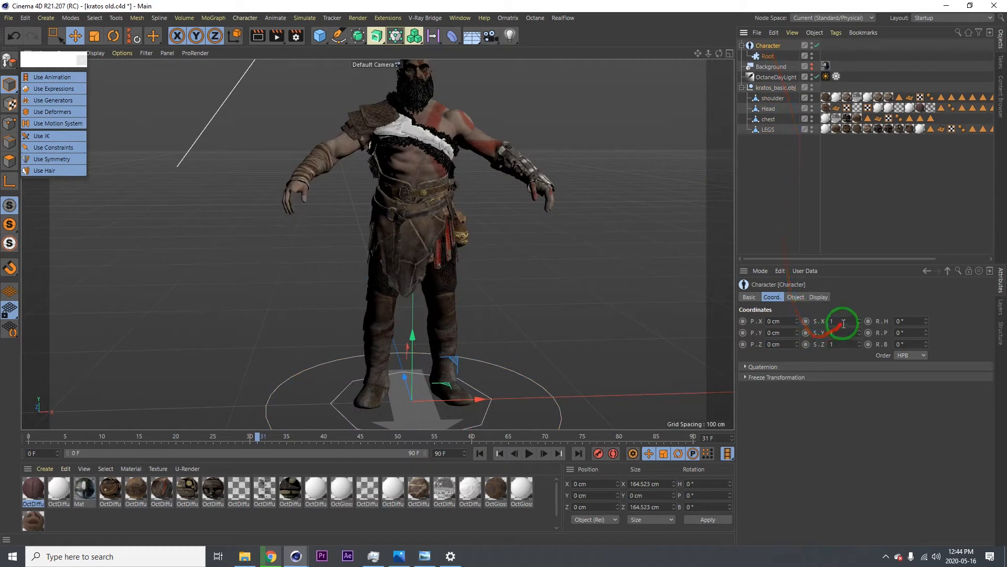
{"action": "left_click", "coordinate": [795, 297]}
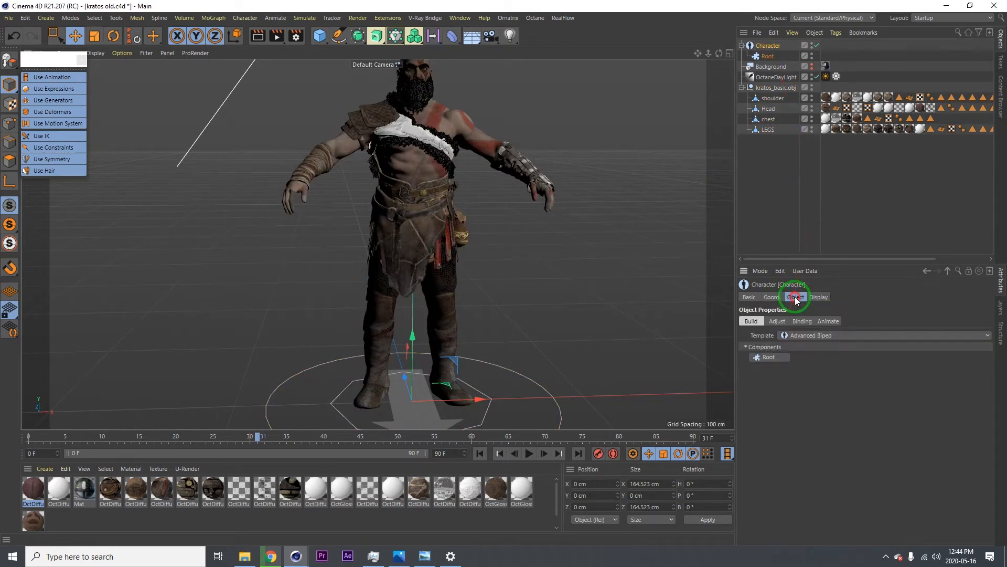
{"action": "left_click", "coordinate": [784, 357]}
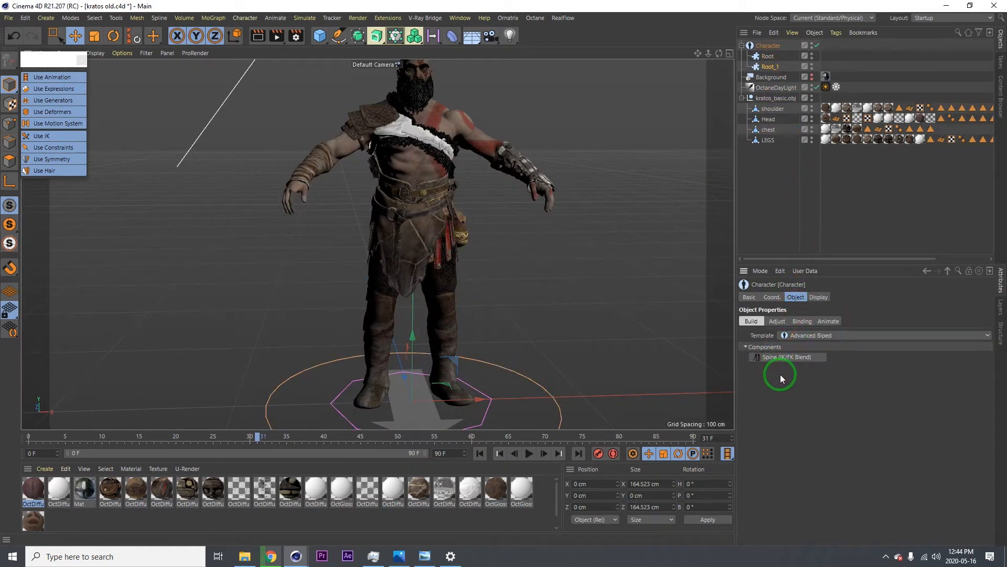
{"action": "key", "text": "ctrl+z"}
{"action": "left_click_drag", "start_coordinate": [768, 59], "coordinate": [794, 250]}
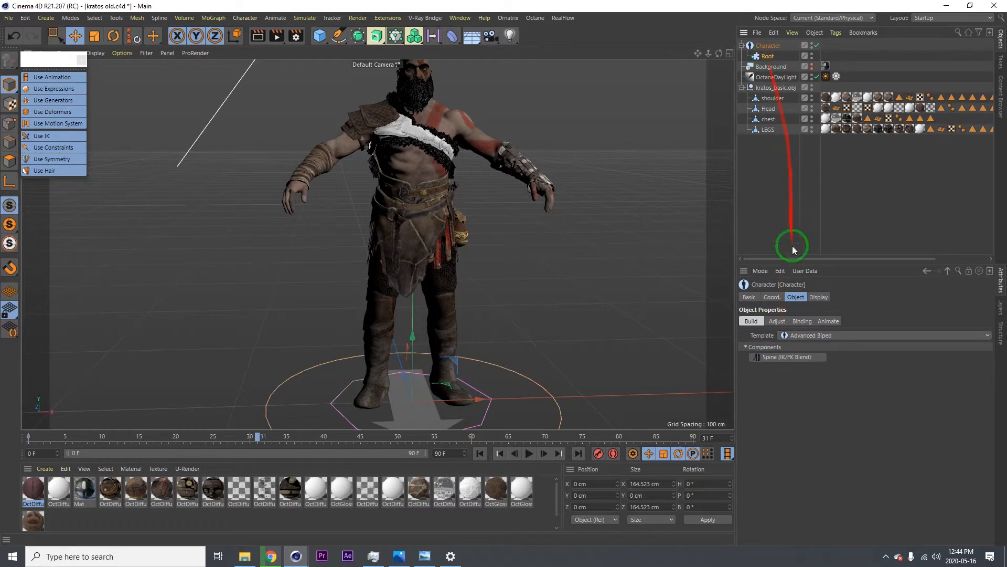
{"action": "left_click", "coordinate": [780, 358]}
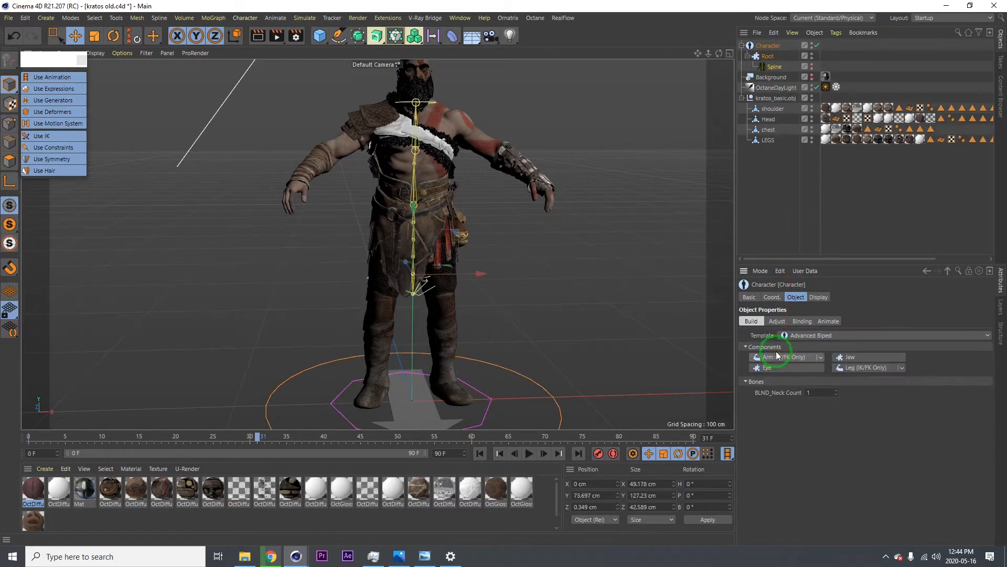
- Add left and right Arm (IK/FK Bendy) and Leg (IK/FK Only) components to the Spine
{"action": "left_click", "coordinate": [821, 359]}
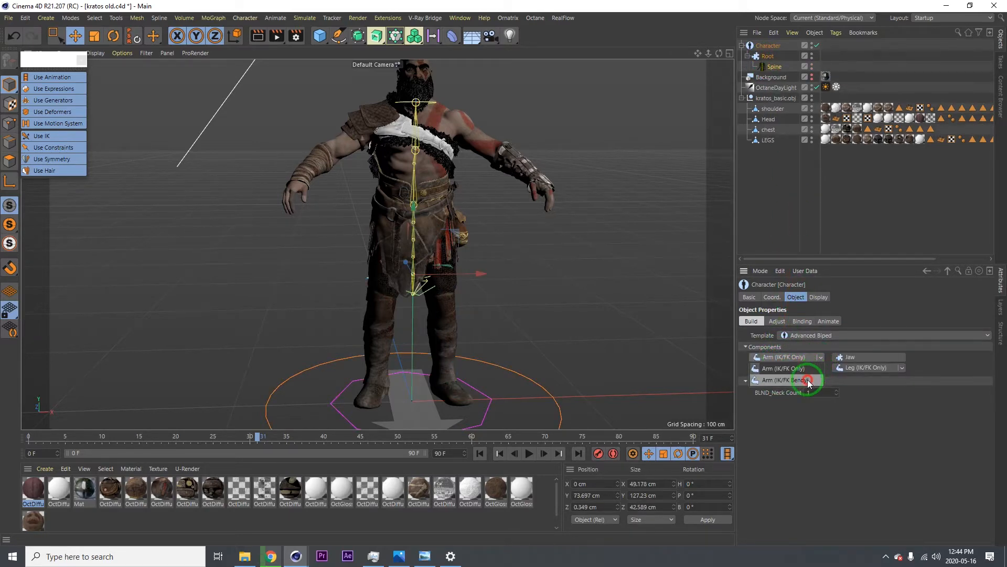
{"action": "left_click", "coordinate": [807, 379]}
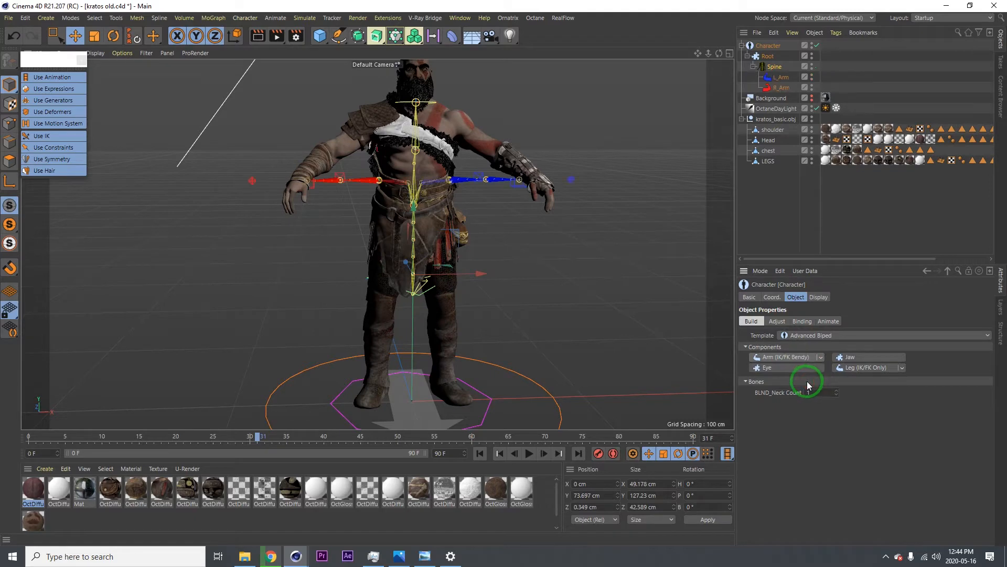
{"action": "left_click", "coordinate": [882, 368]}
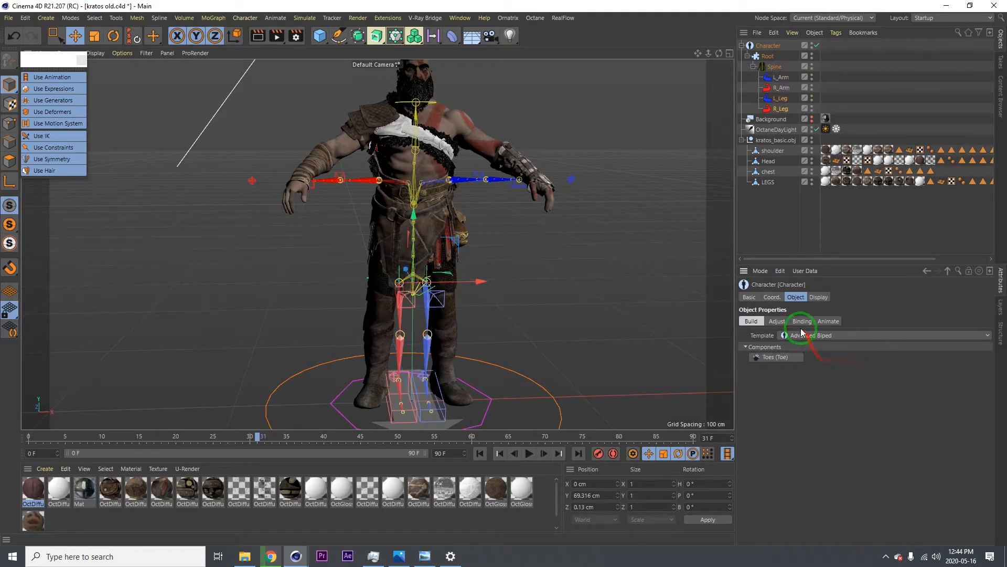
- Add a Hand component to L_Arm and an IK/Morph thumb to that hand, keeping L_Hand as the selected component
{"action": "left_click", "coordinate": [781, 77]}
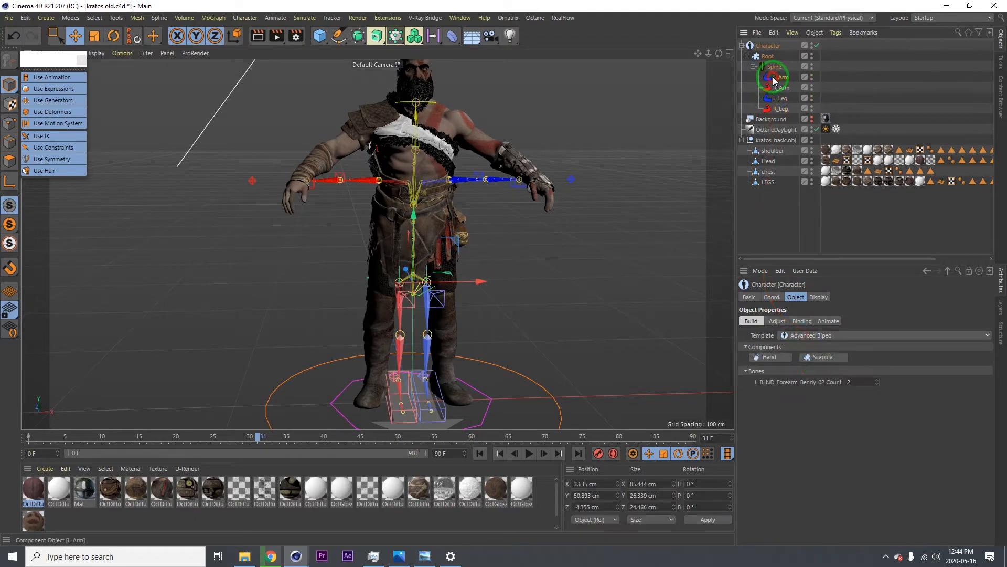
{"action": "left_click", "coordinate": [766, 356]}
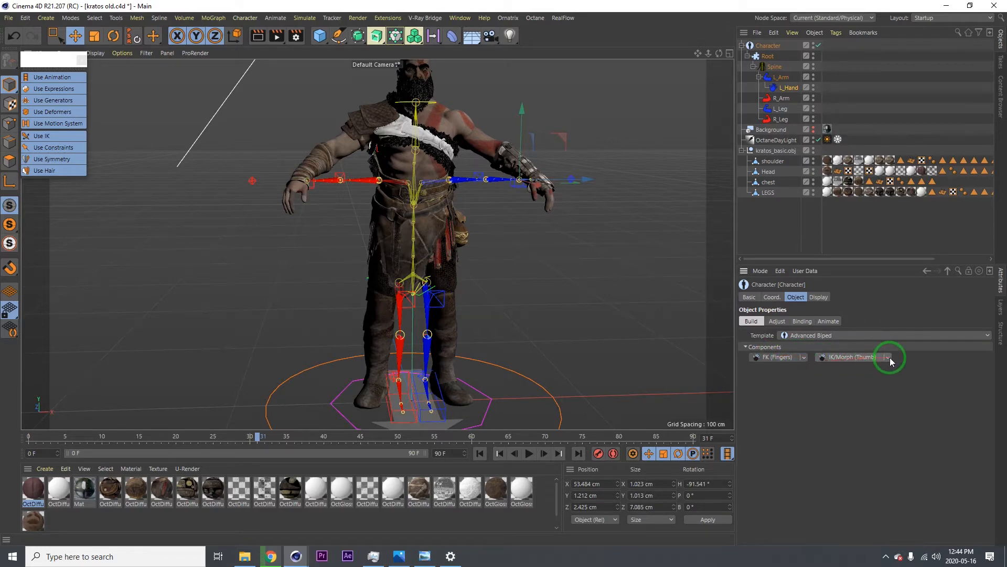
{"action": "left_click", "coordinate": [861, 362]}
{"action": "left_click", "coordinate": [788, 88]}
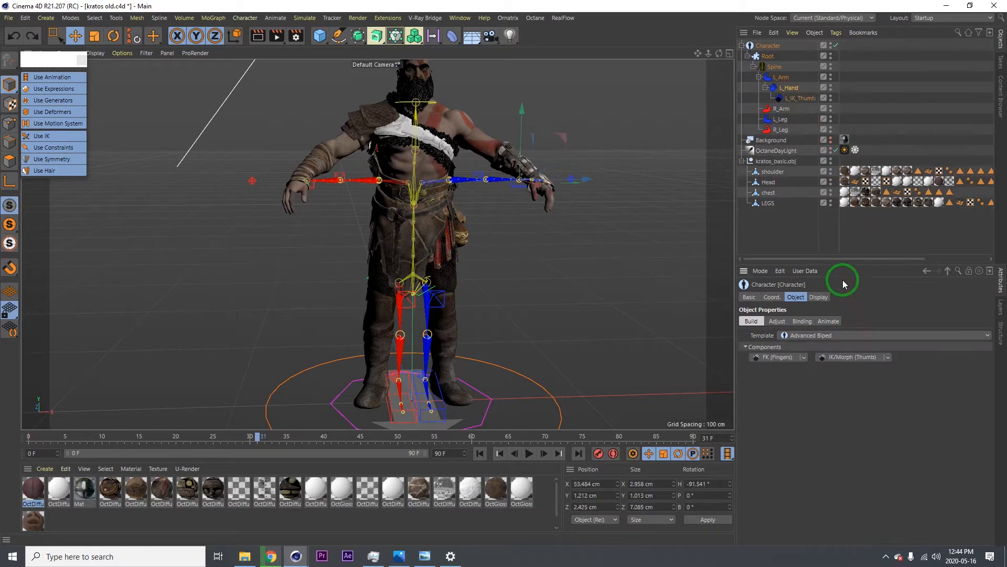
{"action": "left_click", "coordinate": [887, 356]}
{"action": "left_click", "coordinate": [864, 375]}
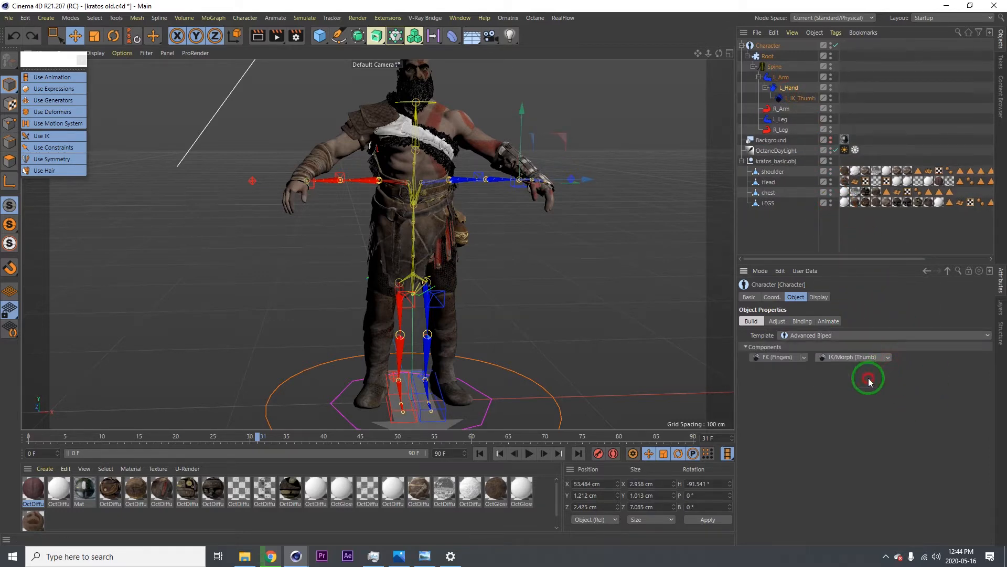
- Add four IK/Morph (Finger) components to L_Hand, reselecting the hand before each additional finger
{"action": "left_click", "coordinate": [797, 89]}
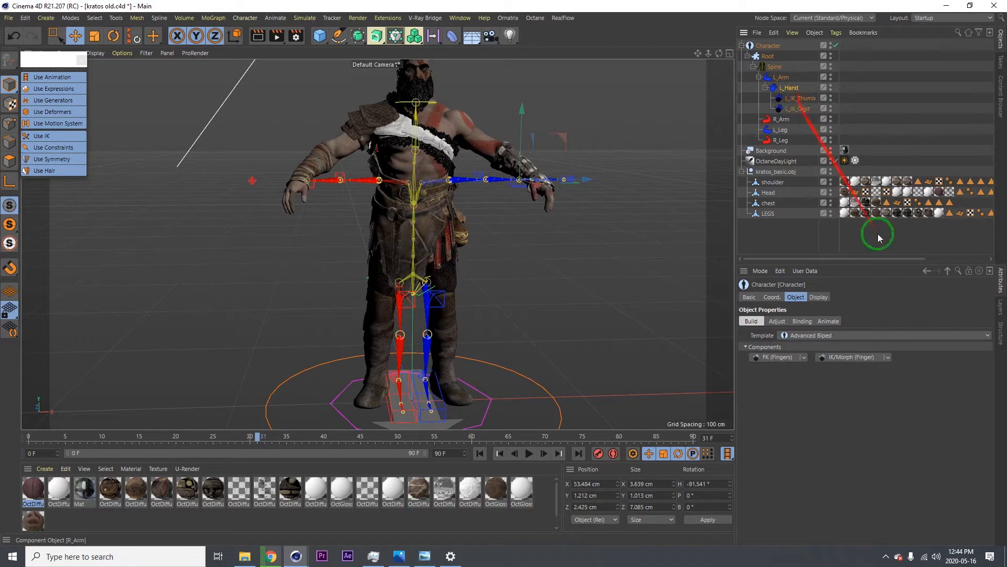
{"action": "left_click", "coordinate": [854, 357]}
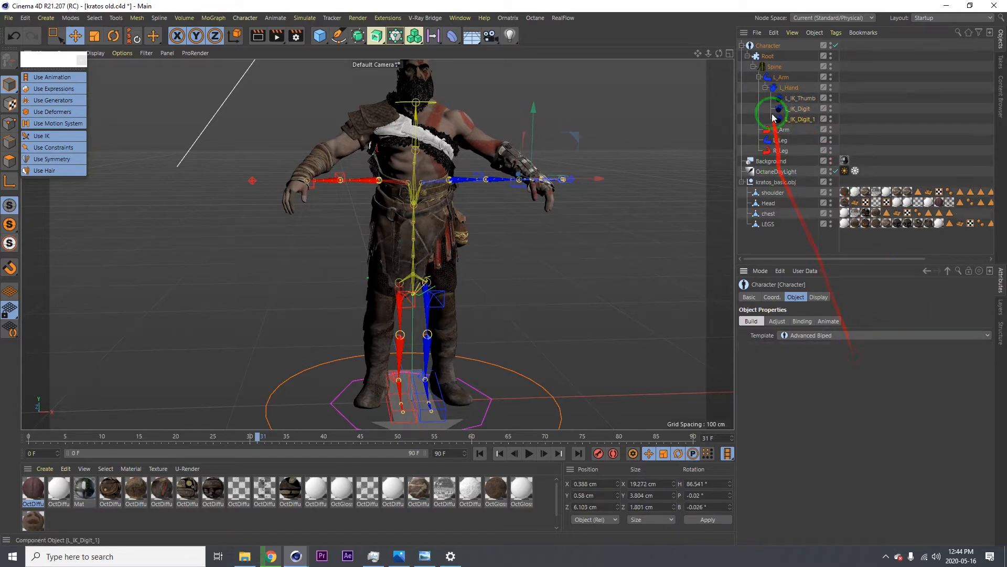
{"action": "left_click", "coordinate": [795, 100]}
{"action": "left_click", "coordinate": [792, 89]}
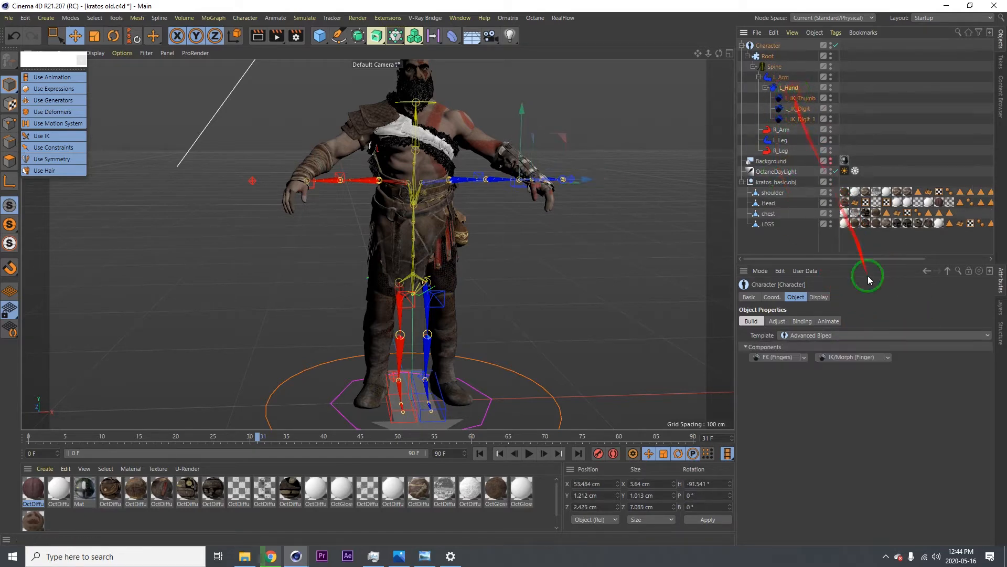
{"action": "left_click", "coordinate": [870, 357]}
{"action": "left_click", "coordinate": [802, 131]}
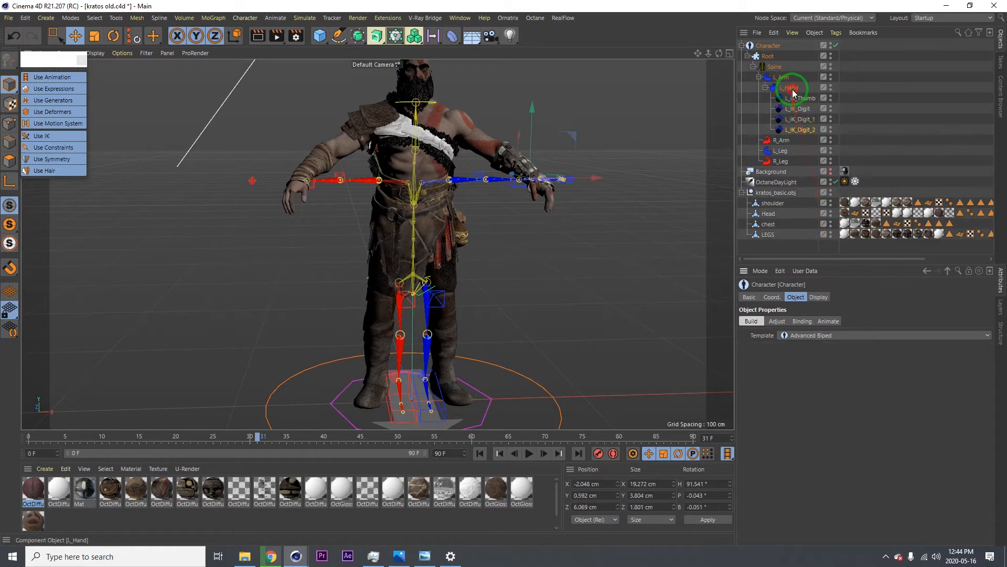
{"action": "left_click", "coordinate": [792, 90]}
{"action": "left_click", "coordinate": [860, 360]}
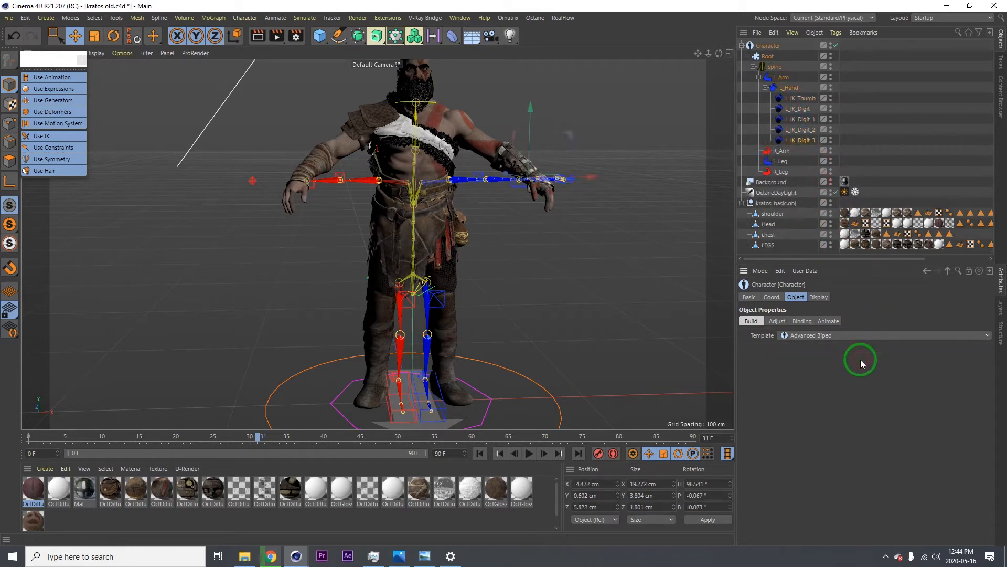
- Add a Hand component to R_Arm and an IK/Morph (Thumb) to that hand
{"action": "left_click", "coordinate": [780, 150]}
{"action": "left_click", "coordinate": [769, 357]}
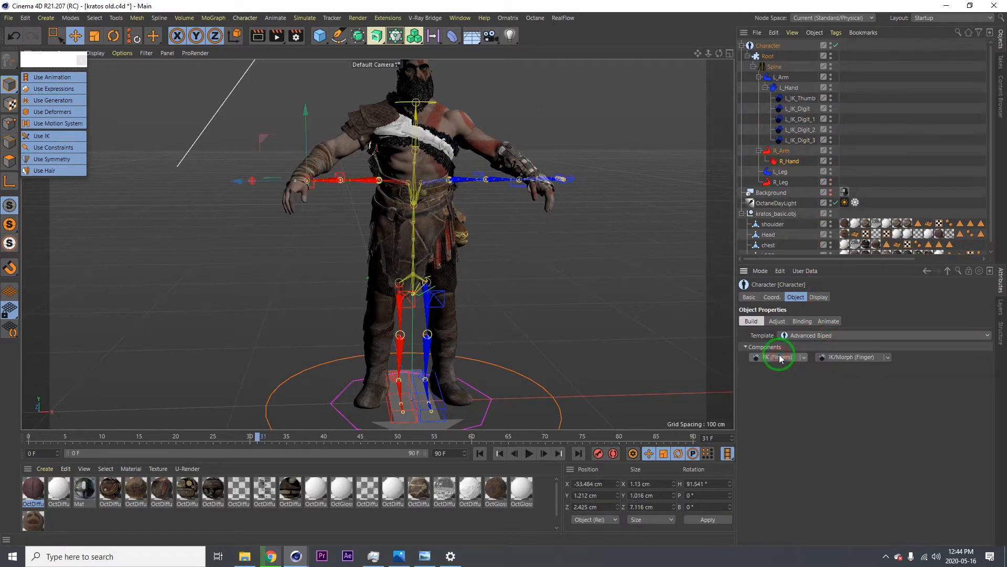
{"action": "left_click", "coordinate": [888, 358]}
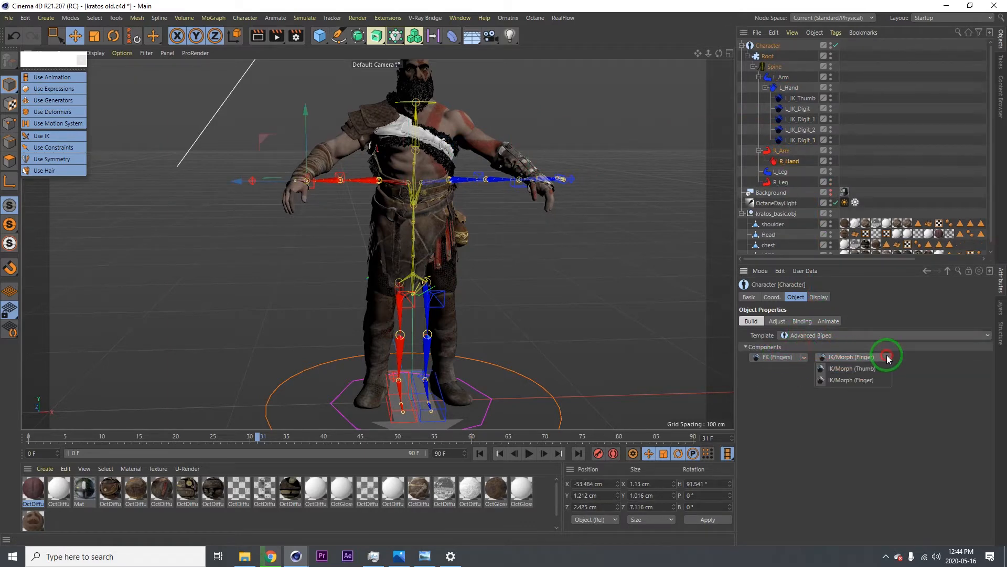
{"action": "left_click", "coordinate": [878, 367]}
- Add four IK/Morph (Finger) components to R_Hand
{"action": "left_click", "coordinate": [780, 159]}
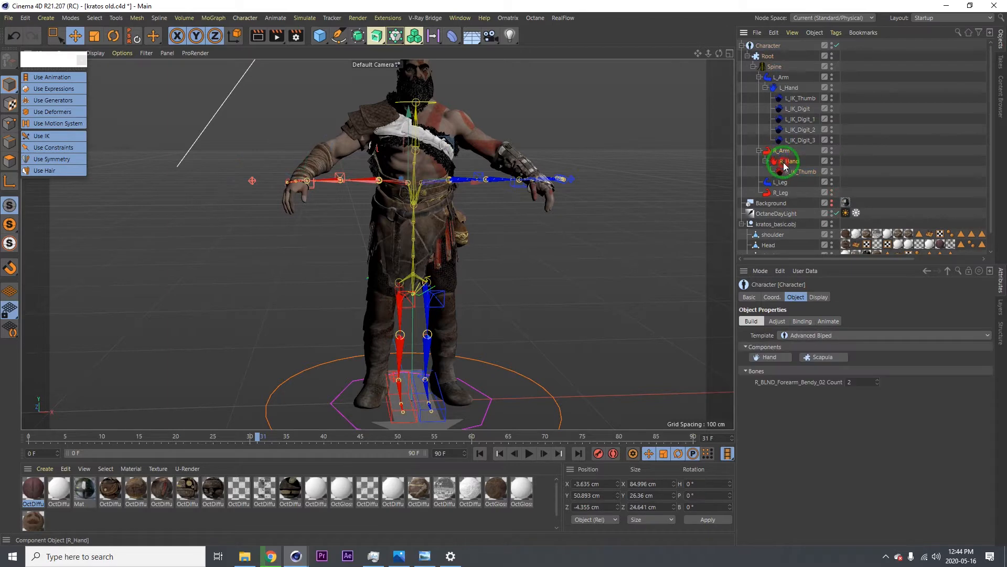
{"action": "left_click", "coordinate": [887, 358]}
{"action": "left_click", "coordinate": [866, 371]}
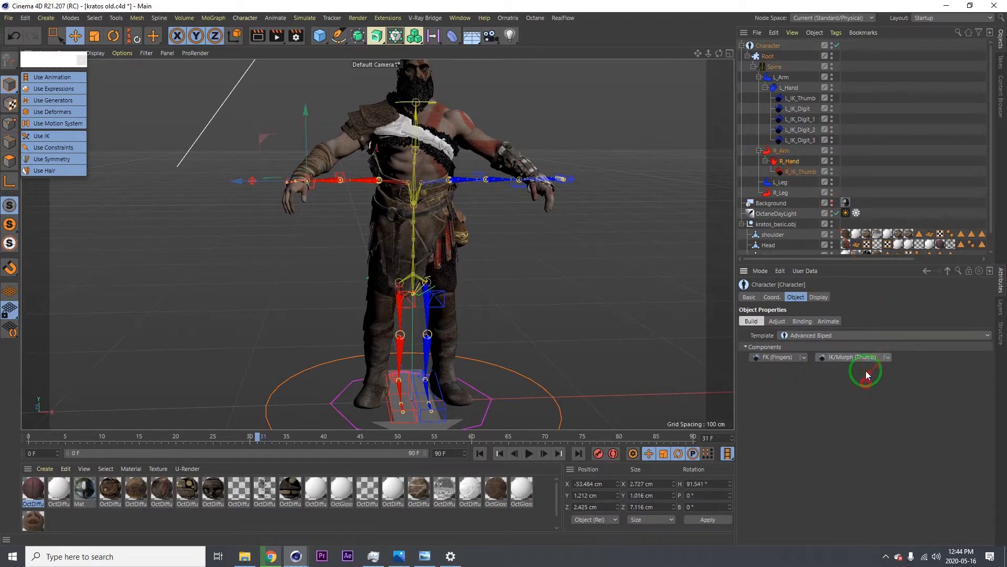
{"action": "left_click", "coordinate": [879, 356]}
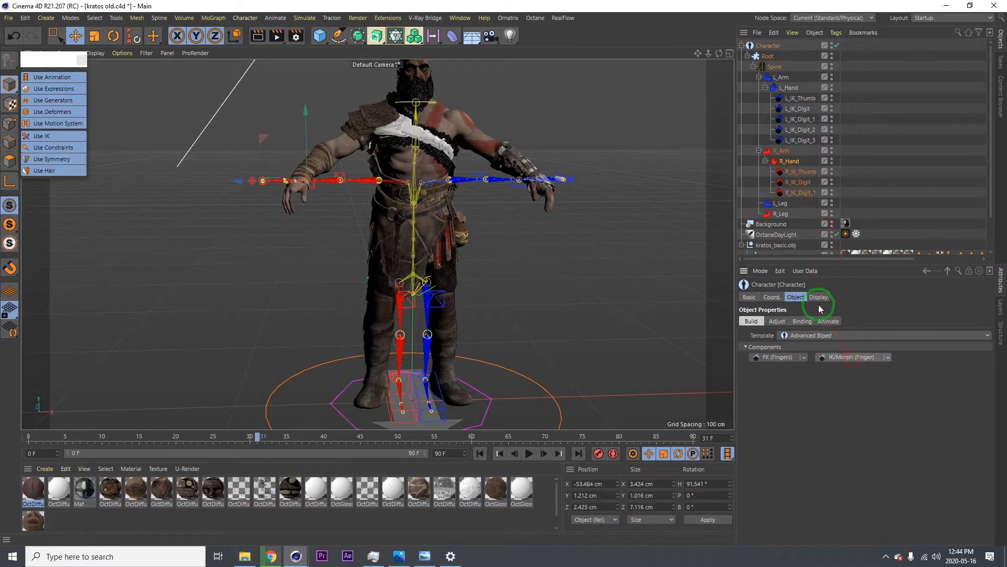
{"action": "left_click", "coordinate": [790, 163]}
{"action": "left_click", "coordinate": [861, 357]}
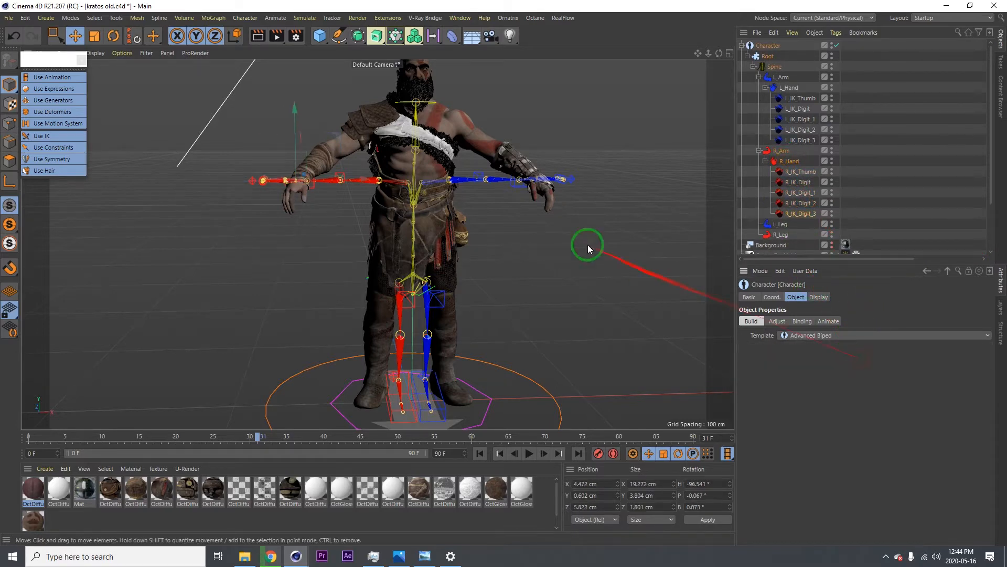
- Add a Scapula component to both R_Arm and L_Arm
{"action": "scroll", "coordinate": [588, 245], "scroll_direction": "up", "scroll_amount": 5}
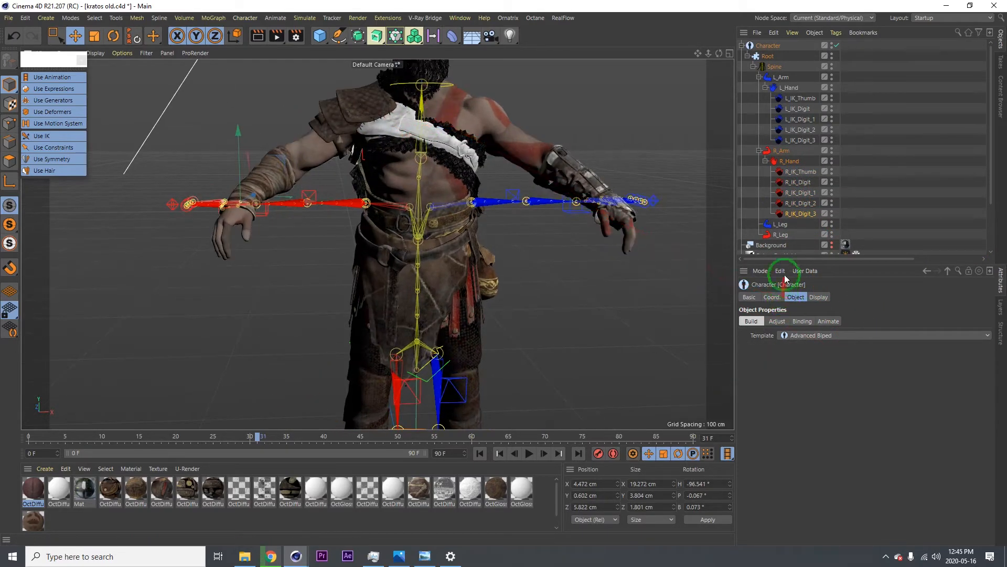
{"action": "left_click", "coordinate": [782, 152]}
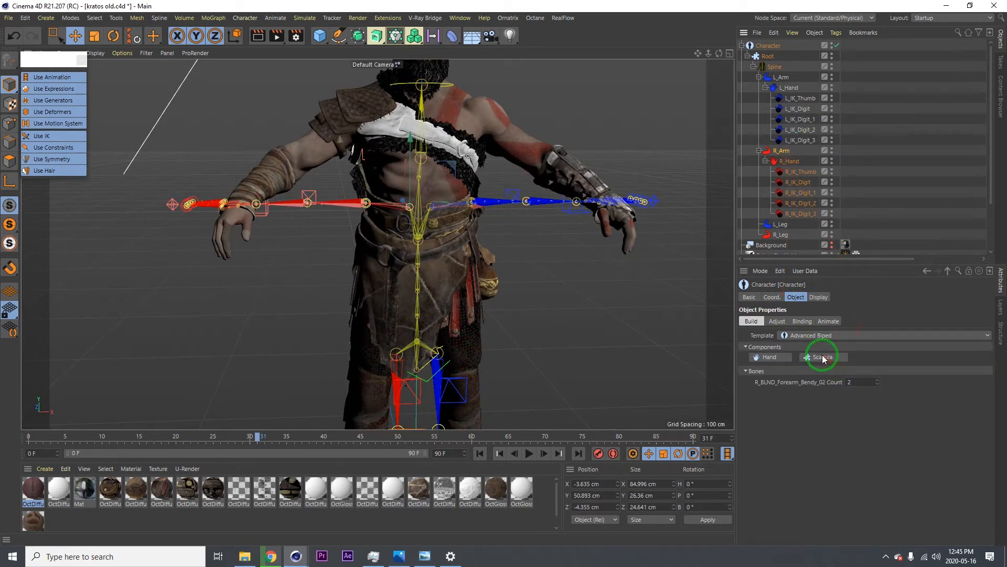
{"action": "left_click", "coordinate": [822, 357]}
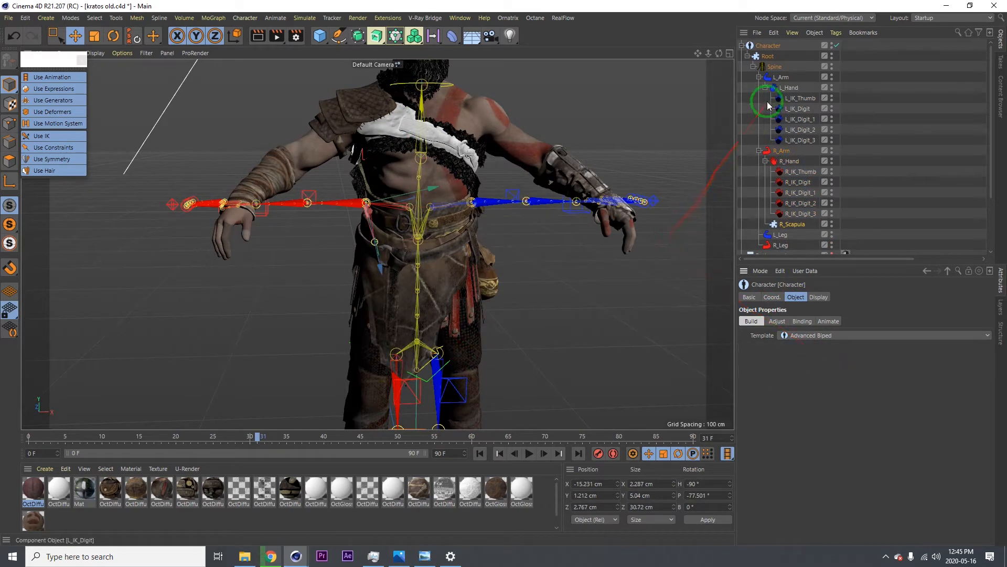
{"action": "left_click", "coordinate": [782, 80]}
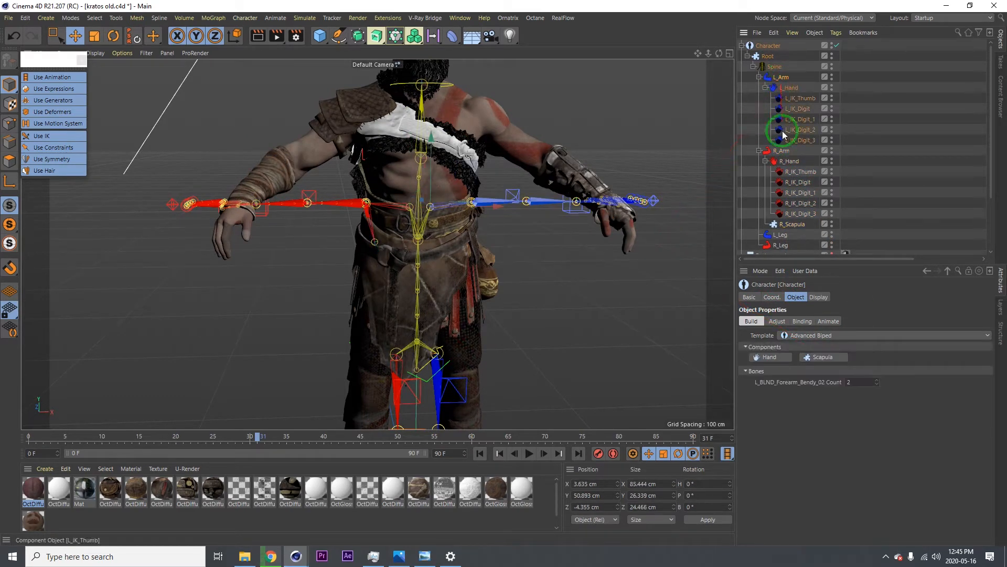
{"action": "left_click", "coordinate": [821, 361]}
- Show the front view full size, put the Character in Adjust mode and switch the axes to world coordinates
{"action": "left_click_drag", "start_coordinate": [425, 205], "coordinate": [406, 215], "text": "alt"}
{"action": "middle_click", "coordinate": [475, 287]}
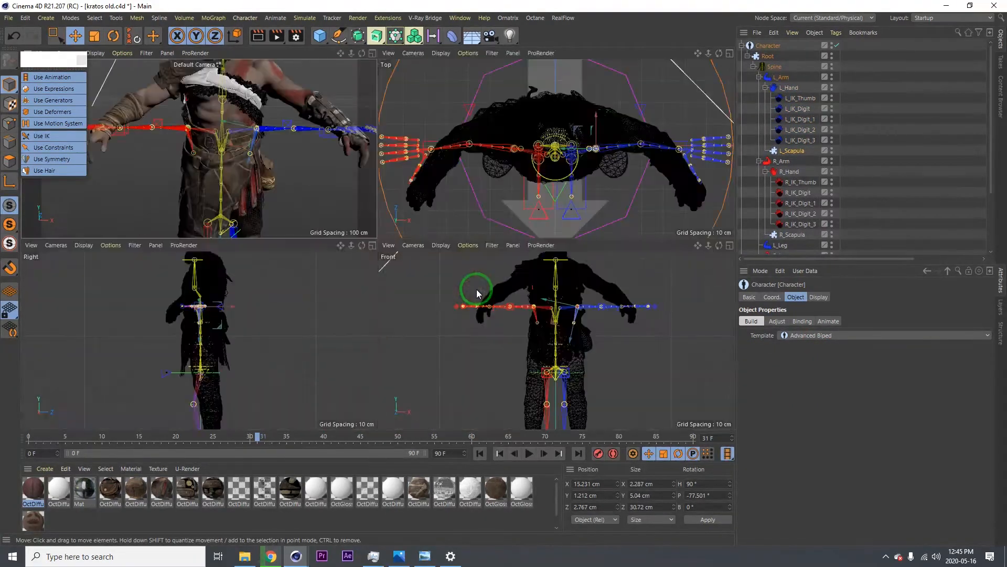
{"action": "middle_click", "coordinate": [505, 310]}
{"action": "scroll", "coordinate": [435, 296], "scroll_direction": "down", "scroll_amount": 3}
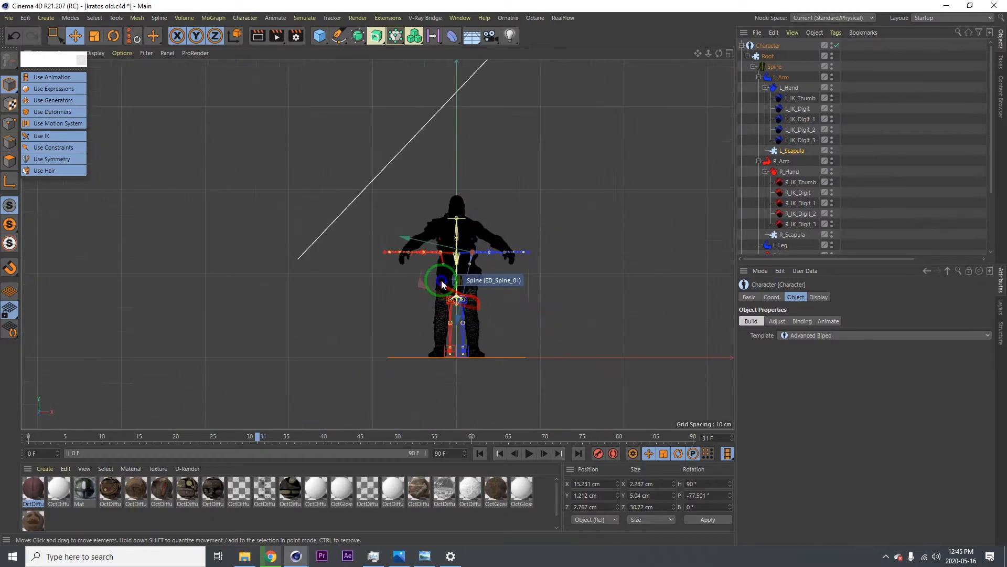
{"action": "scroll", "coordinate": [442, 285], "scroll_direction": "up", "scroll_amount": 5}
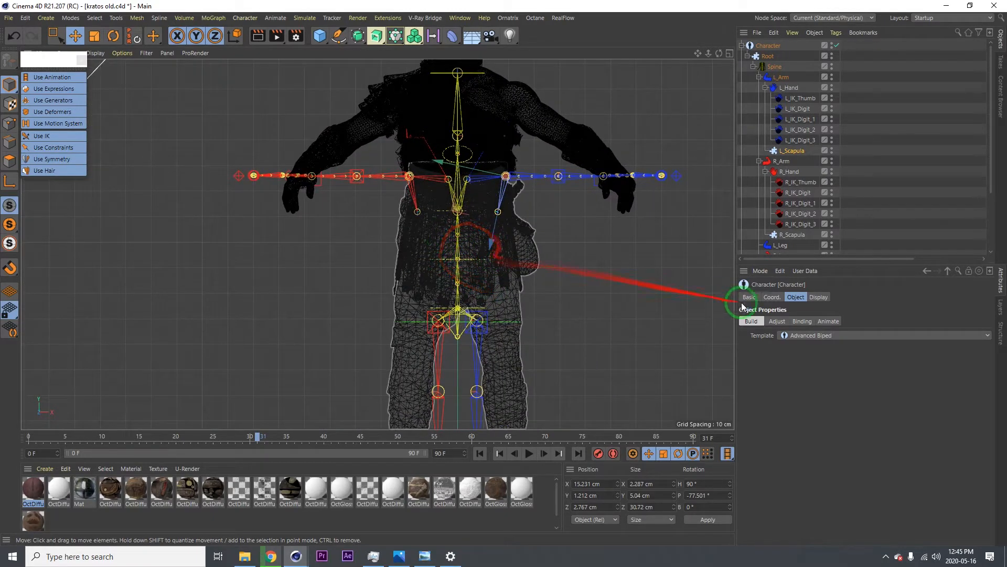
{"action": "left_click", "coordinate": [777, 321]}
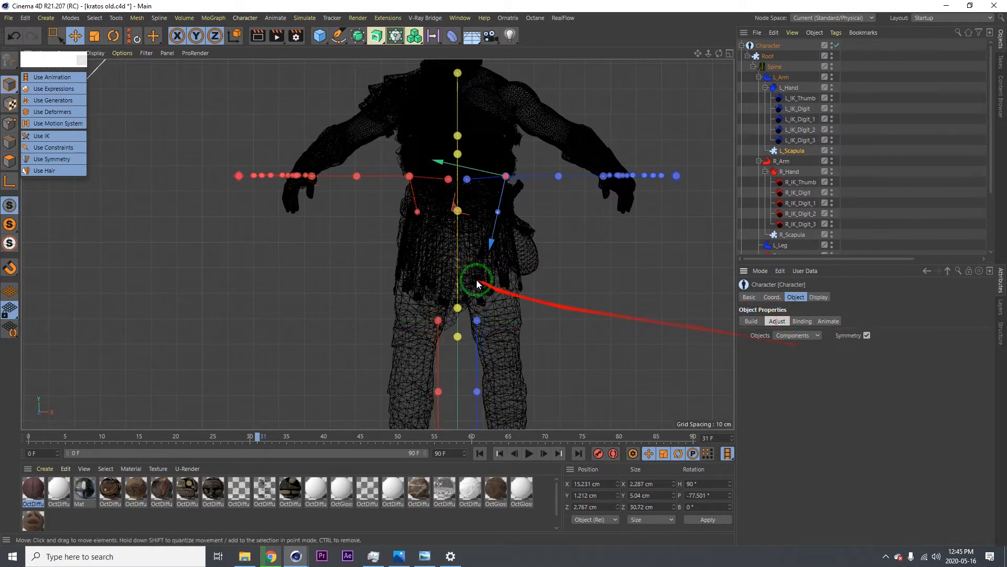
{"action": "scroll", "coordinate": [481, 275], "scroll_direction": "up", "scroll_amount": 3}
{"action": "key", "text": "w"}
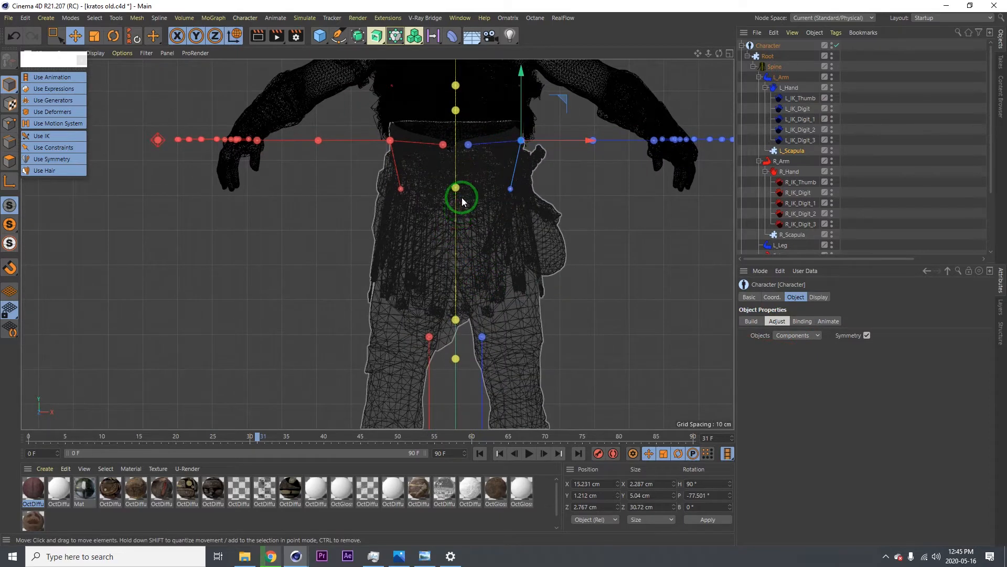
- Raise the base of the Spine component, with the attached limbs, to Kratos's pelvis
{"action": "left_click_drag", "start_coordinate": [452, 190], "coordinate": [459, 119]}
{"action": "middle_click_drag", "start_coordinate": [486, 290], "coordinate": [472, 159], "text": "alt"}
{"action": "left_click_drag", "start_coordinate": [472, 160], "coordinate": [449, 128]}
{"action": "scroll", "coordinate": [496, 157], "scroll_direction": "up", "scroll_amount": 5}
{"action": "scroll", "coordinate": [495, 157], "scroll_direction": "down", "scroll_amount": 5}
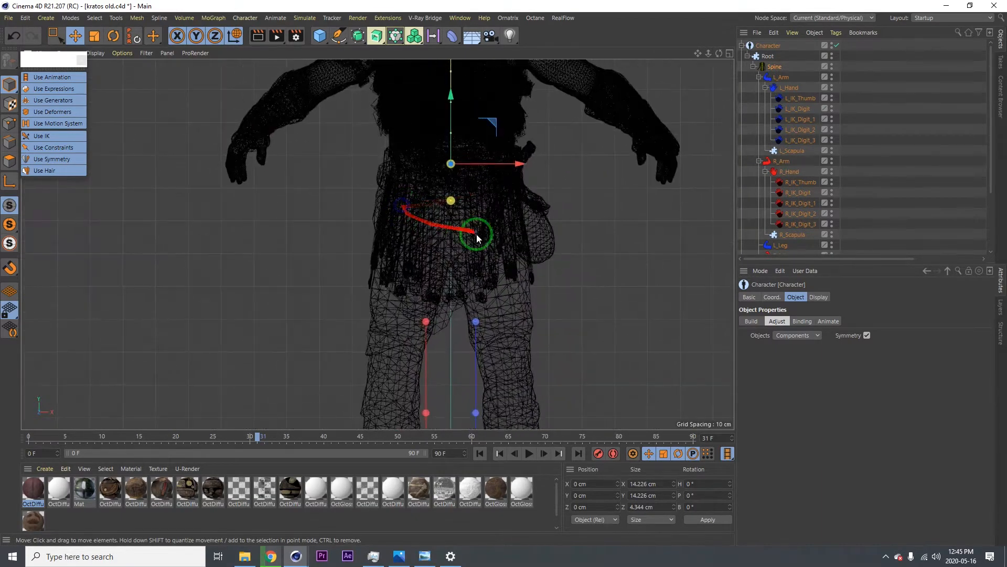
{"action": "mouse_move", "coordinate": [468, 200]}
{"action": "left_mouse_down"}
{"action": "mouse_move", "coordinate": [453, 120]}
{"action": "mouse_move", "coordinate": [453, 153]}
{"action": "left_mouse_up"}
- In the perspective view, hide the polygons of Polygon Selection #9 on the LEGS mesh
{"action": "middle_click", "coordinate": [453, 153]}
{"action": "middle_click", "coordinate": [214, 156]}
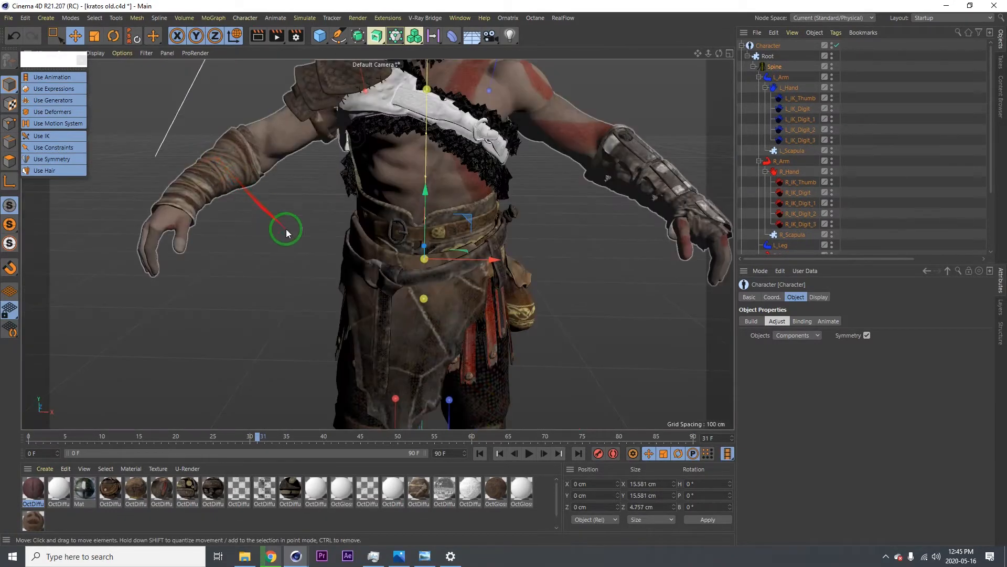
{"action": "left_click_drag", "start_coordinate": [388, 262], "coordinate": [332, 300], "text": "alt"}
{"action": "left_click", "coordinate": [332, 300]}
{"action": "scroll", "coordinate": [373, 295], "scroll_direction": "up", "scroll_amount": 3}
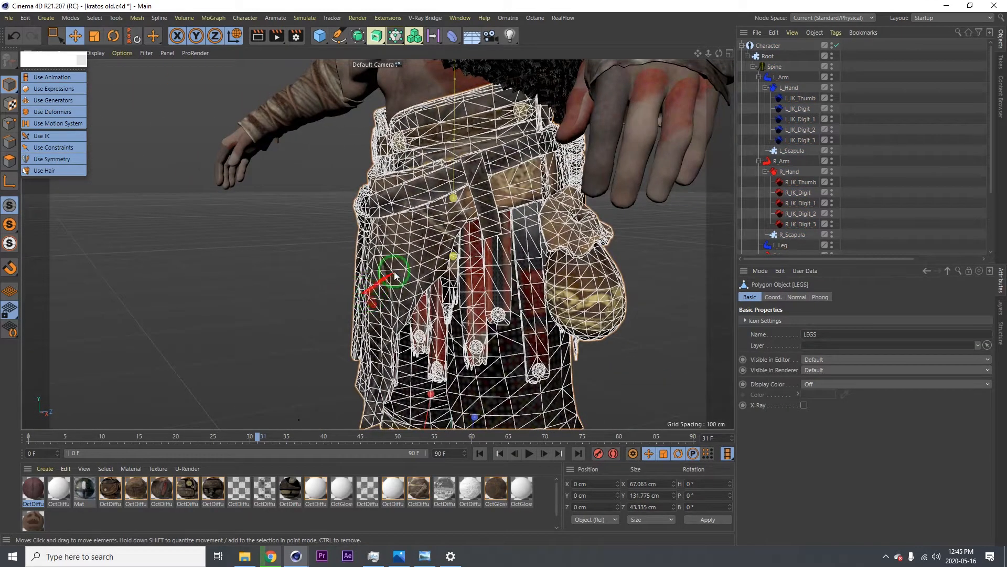
{"action": "scroll", "coordinate": [769, 211], "scroll_direction": "down", "scroll_amount": 5}
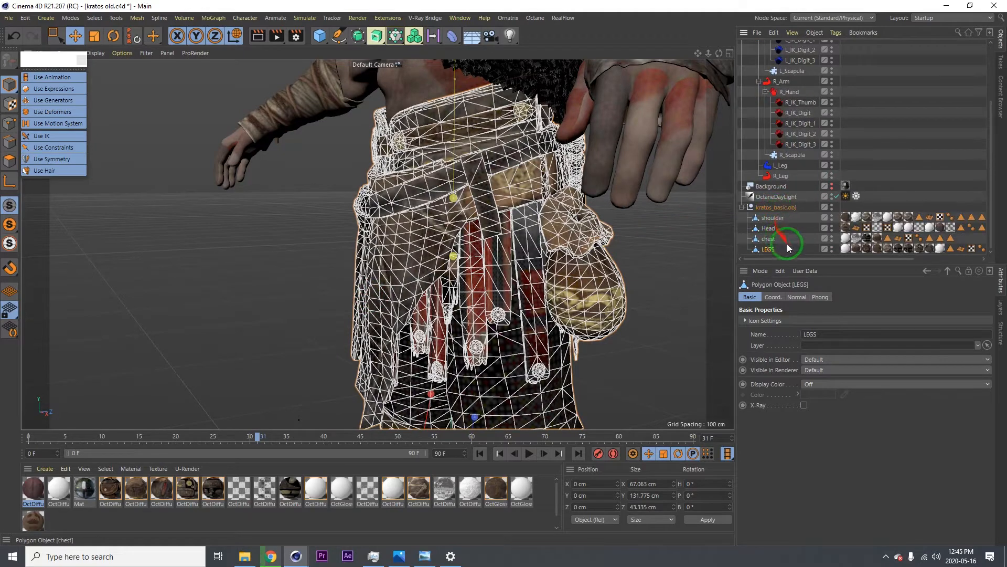
{"action": "left_click", "coordinate": [950, 248]}
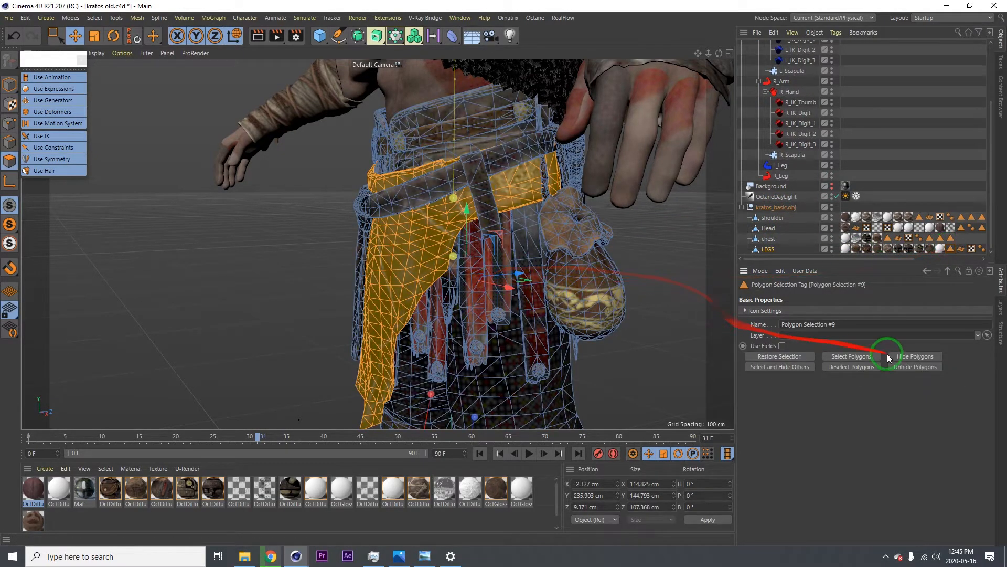
{"action": "left_click", "coordinate": [907, 358]}
{"action": "scroll", "coordinate": [536, 291], "scroll_direction": "down", "scroll_amount": 6}
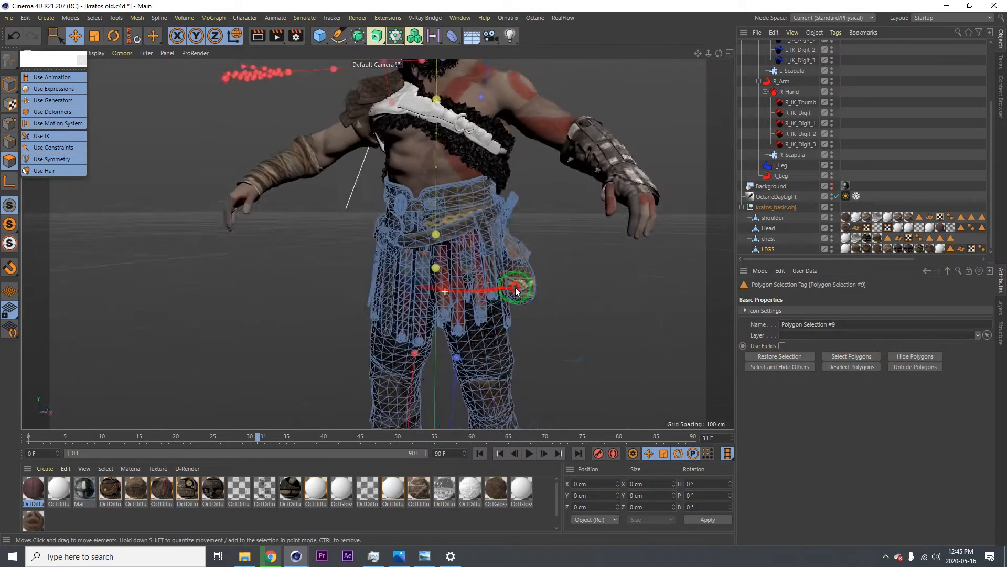
- Return to the front view in Model mode and deselect the LEGS mesh
{"action": "middle_click", "coordinate": [565, 329]}
{"action": "middle_click", "coordinate": [476, 333]}
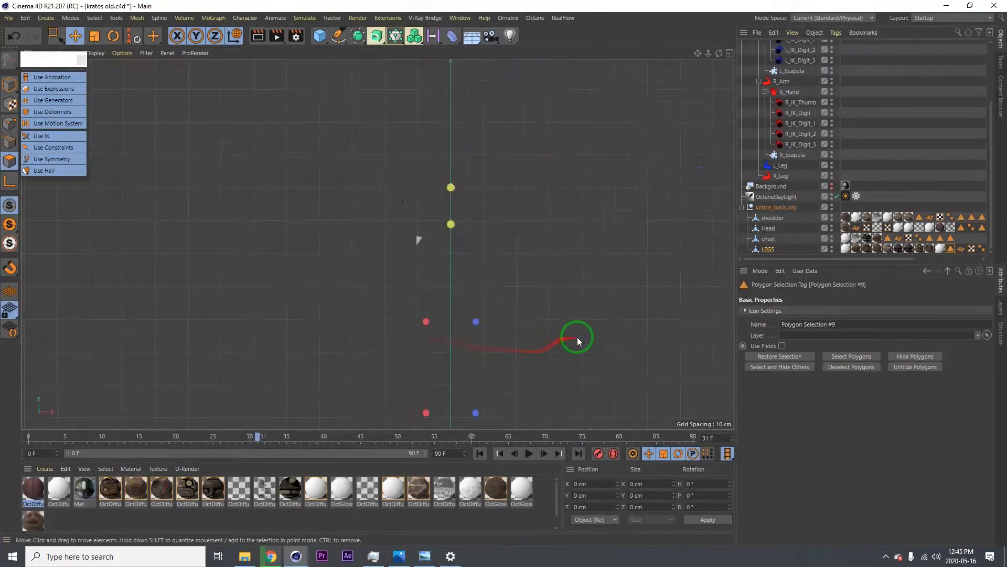
{"action": "left_click", "coordinate": [378, 180]}
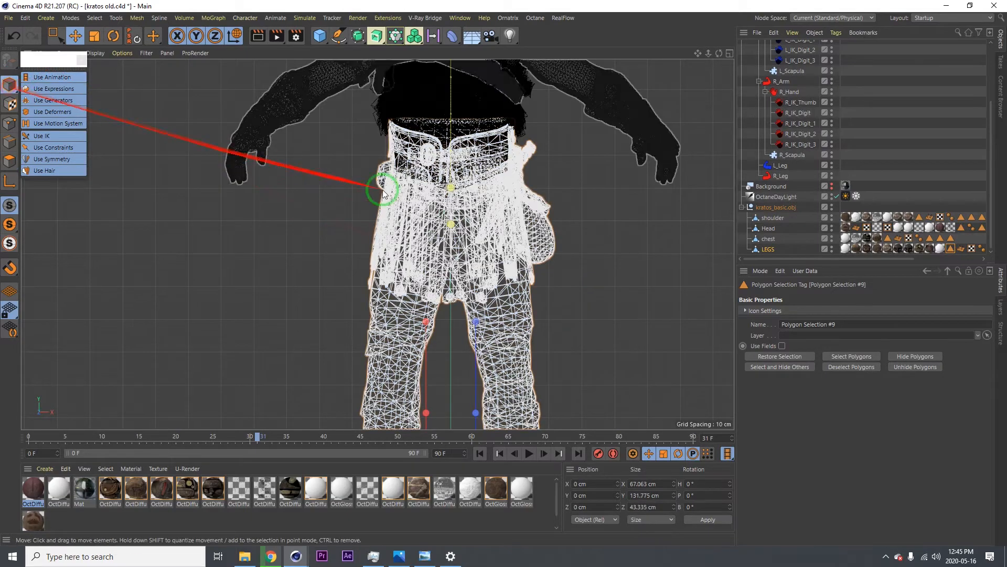
{"action": "scroll", "coordinate": [460, 214], "scroll_direction": "up", "scroll_amount": 5}
{"action": "scroll", "coordinate": [449, 230], "scroll_direction": "down", "scroll_amount": 5}
{"action": "left_click", "coordinate": [349, 239]}
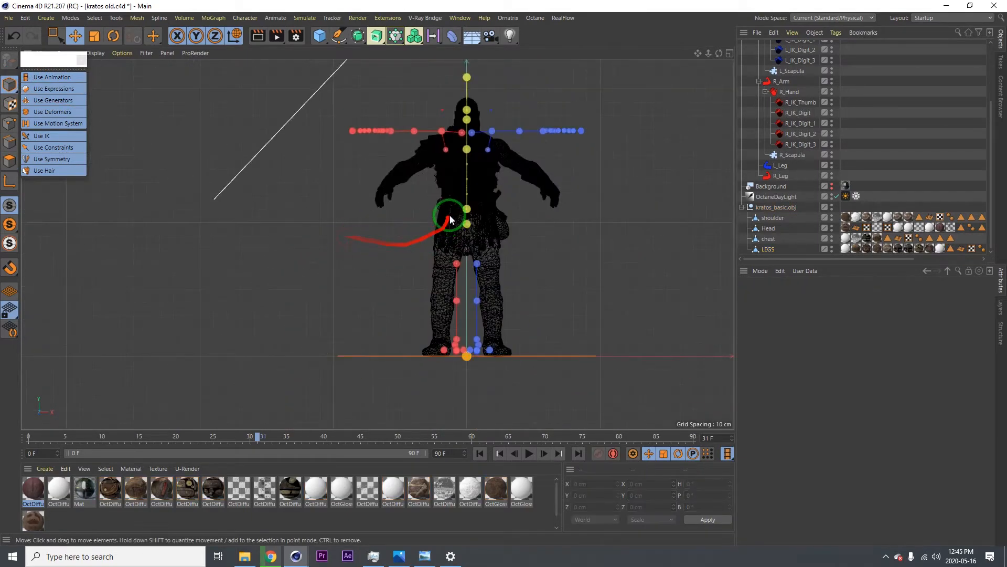
- Move the left leg's hip joint up and outwards to Kratos's hip, undoing a misplaced move
{"action": "scroll", "coordinate": [467, 220], "scroll_direction": "up", "scroll_amount": 4}
{"action": "left_click_drag", "start_coordinate": [506, 256], "coordinate": [565, 180]}
{"action": "key", "text": "ctrl+z"}
{"action": "left_click", "coordinate": [506, 199]}
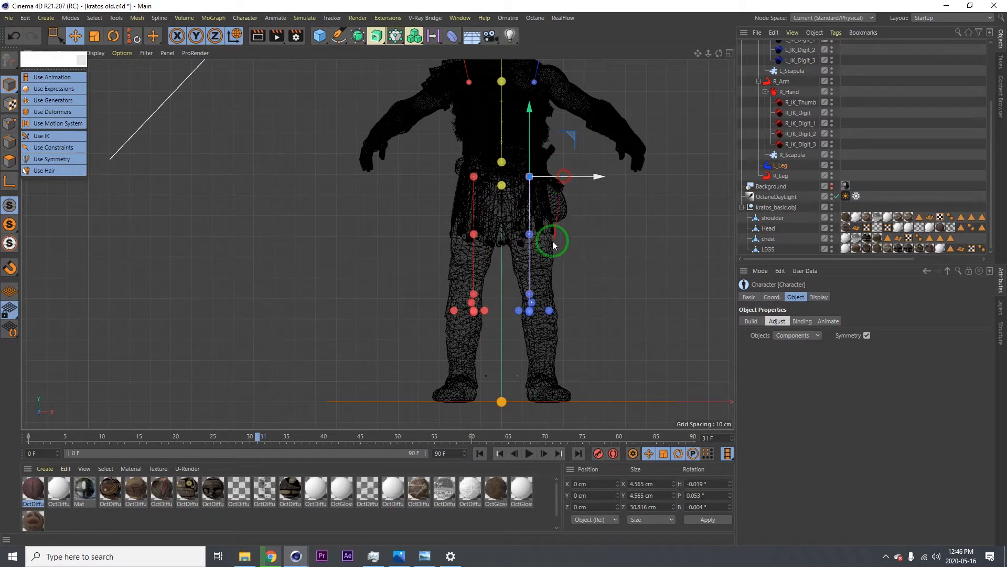
- Lower the left leg's knee and ankle joints to line up with Kratos's knee and ankle
{"action": "left_click_drag", "start_coordinate": [553, 245], "coordinate": [560, 280]}
{"action": "left_click_drag", "start_coordinate": [561, 276], "coordinate": [534, 260]}
{"action": "left_click", "coordinate": [532, 341]}
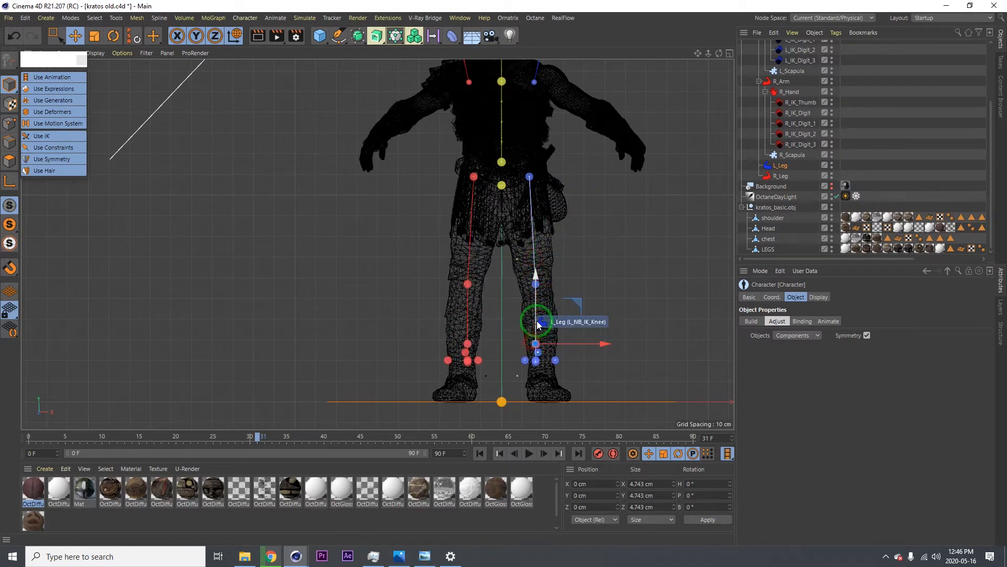
{"action": "left_click_drag", "start_coordinate": [536, 314], "coordinate": [577, 380]}
- Raise the right arm's collar joint slightly beside the base of Kratos's neck
{"action": "middle_click_drag", "start_coordinate": [507, 219], "coordinate": [501, 288], "text": "alt"}
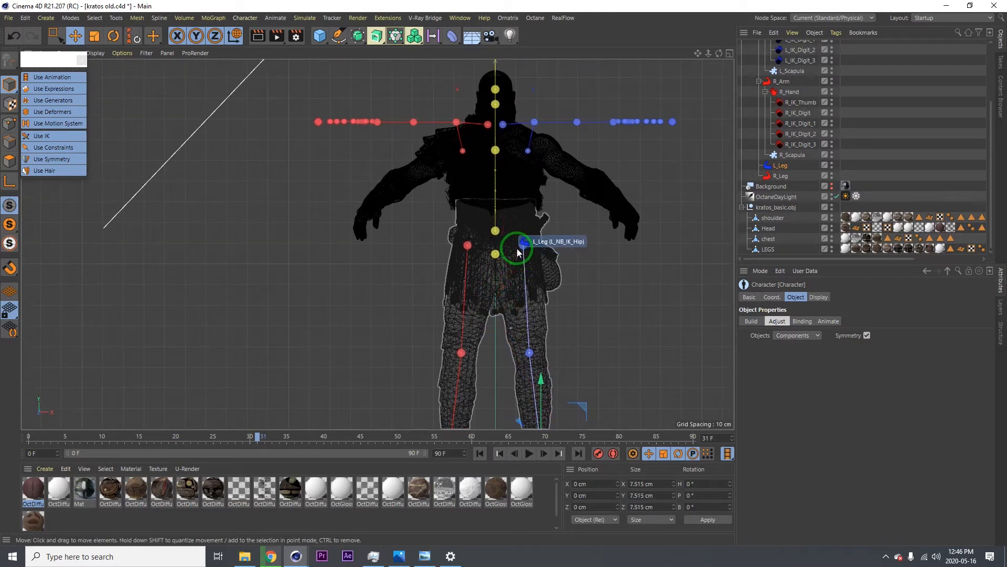
{"action": "left_click", "coordinate": [457, 122]}
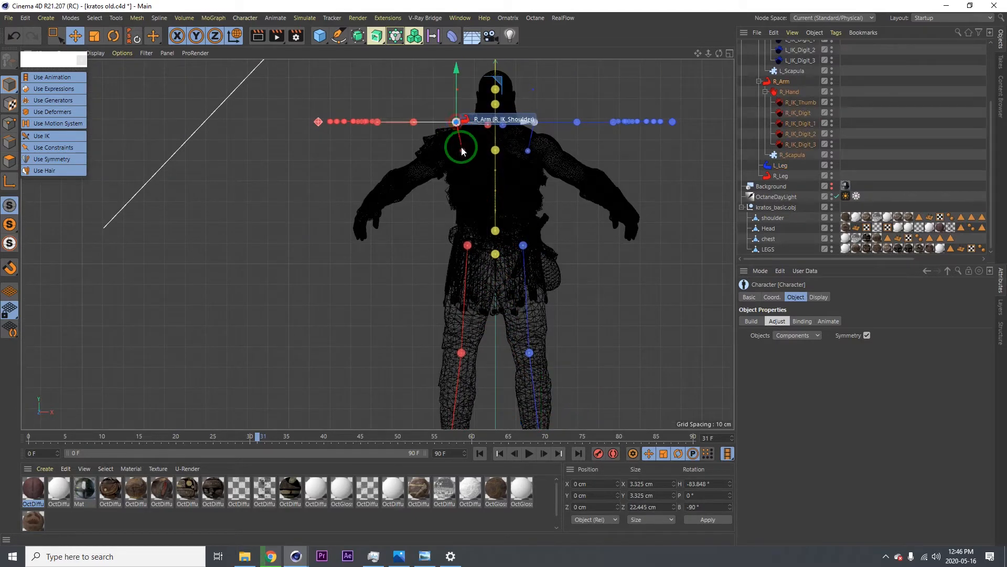
{"action": "right_click_drag", "start_coordinate": [491, 161], "coordinate": [521, 156], "text": "alt"}
{"action": "middle_click_drag", "start_coordinate": [521, 155], "coordinate": [505, 266], "text": "alt"}
{"action": "left_click_drag", "start_coordinate": [472, 182], "coordinate": [472, 163]}
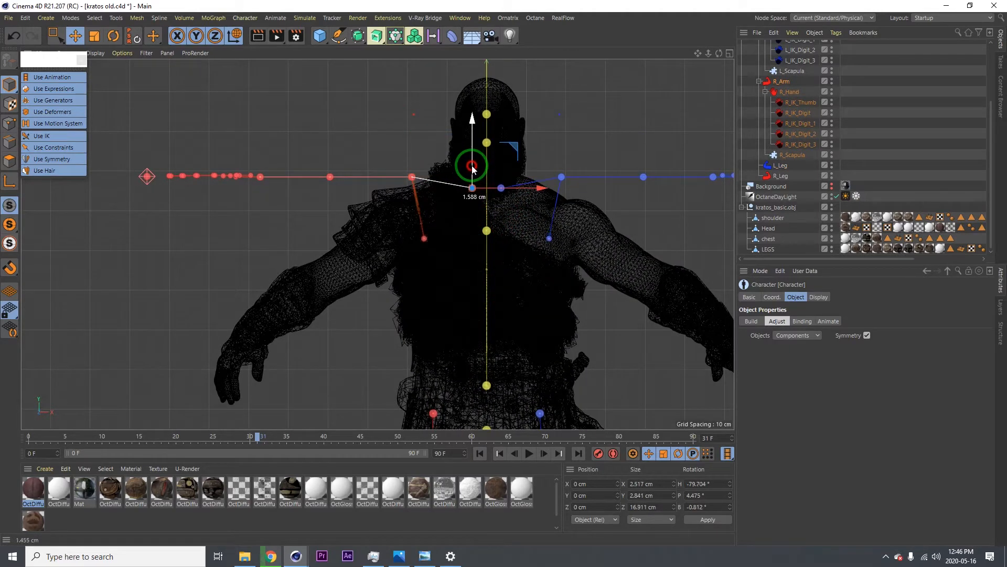
- Lower the right scapula joint further down Kratos's upper back
{"action": "left_click", "coordinate": [412, 177]}
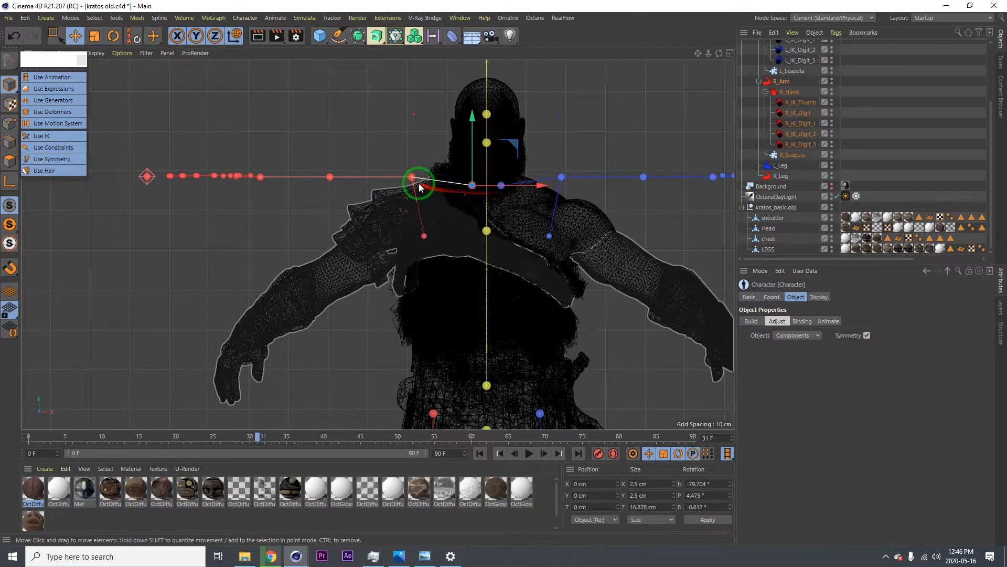
{"action": "left_click", "coordinate": [424, 237]}
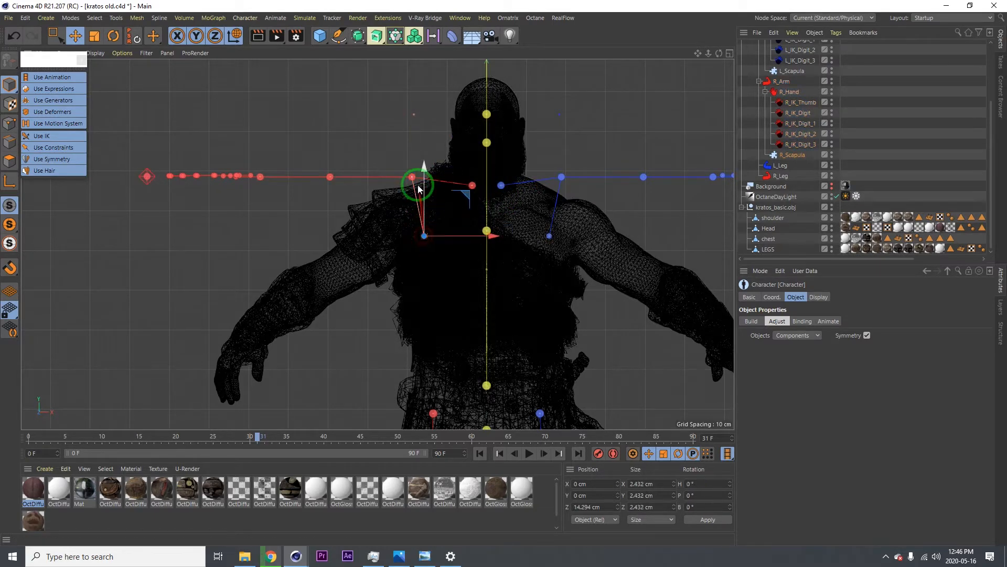
{"action": "left_click_drag", "start_coordinate": [425, 196], "coordinate": [424, 233]}
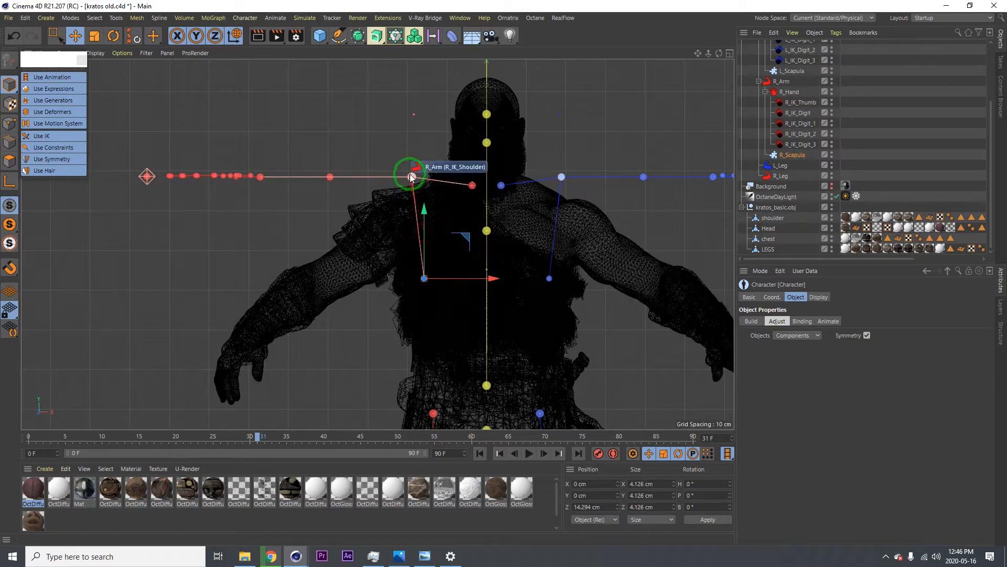
- Lower the right shoulder joint to Kratos's shoulder and rotate it so the arm chain slopes down along his arm
{"action": "left_click", "coordinate": [412, 178]}
{"action": "left_click_drag", "start_coordinate": [413, 148], "coordinate": [413, 183]}
{"action": "key", "text": "r"}
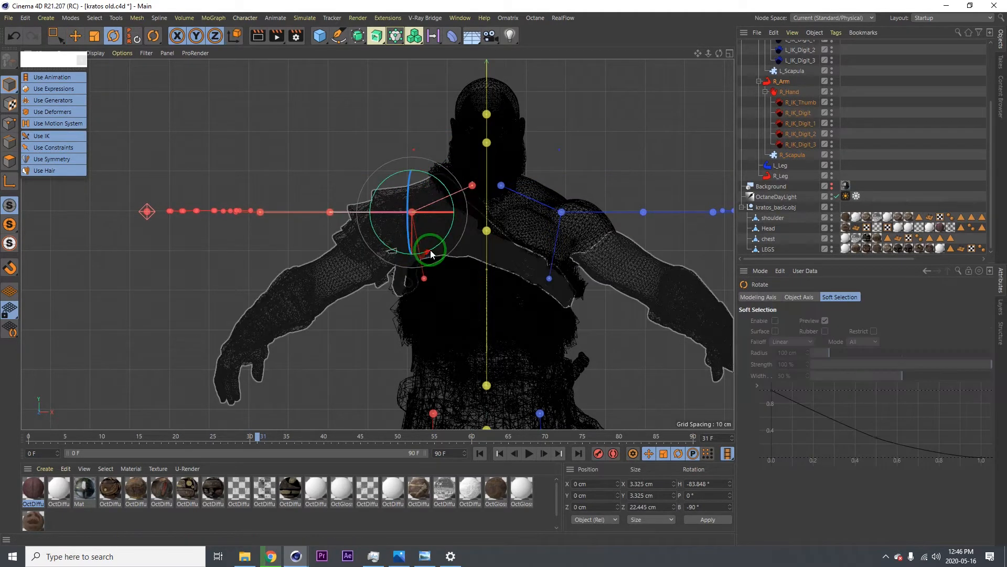
{"action": "left_click_drag", "start_coordinate": [430, 250], "coordinate": [440, 231]}
- Move the right elbow and wrist joints outwards along the arm to Kratos's elbow and wrist
{"action": "left_click", "coordinate": [348, 263]}
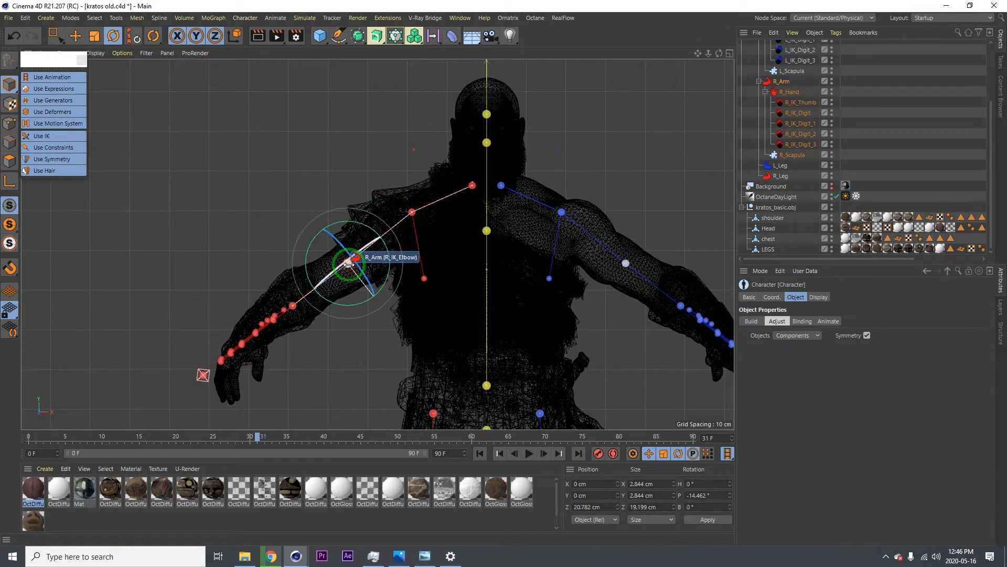
{"action": "key", "text": "e"}
{"action": "left_click_drag", "start_coordinate": [328, 280], "coordinate": [305, 297]}
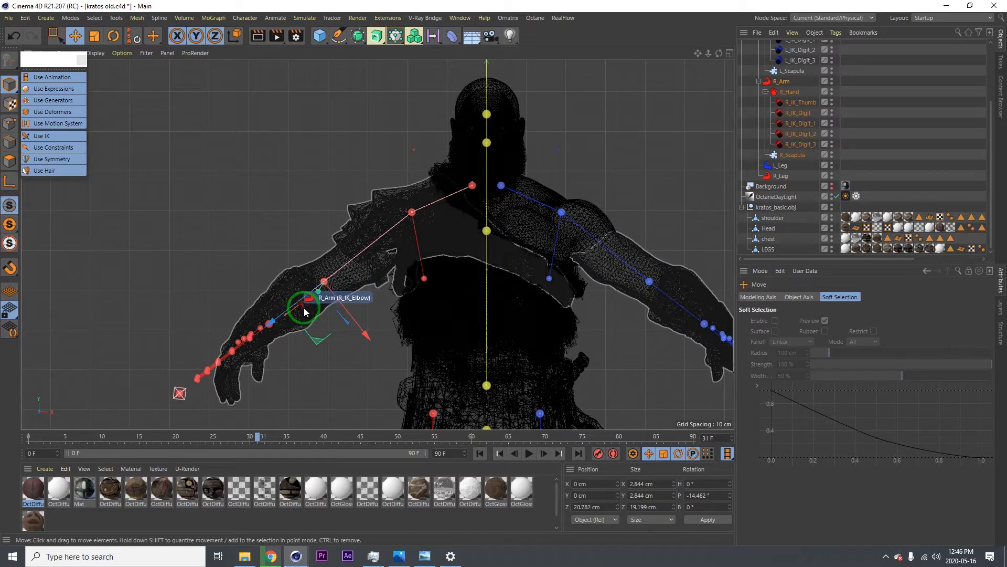
{"action": "left_click_drag", "start_coordinate": [272, 326], "coordinate": [237, 356]}
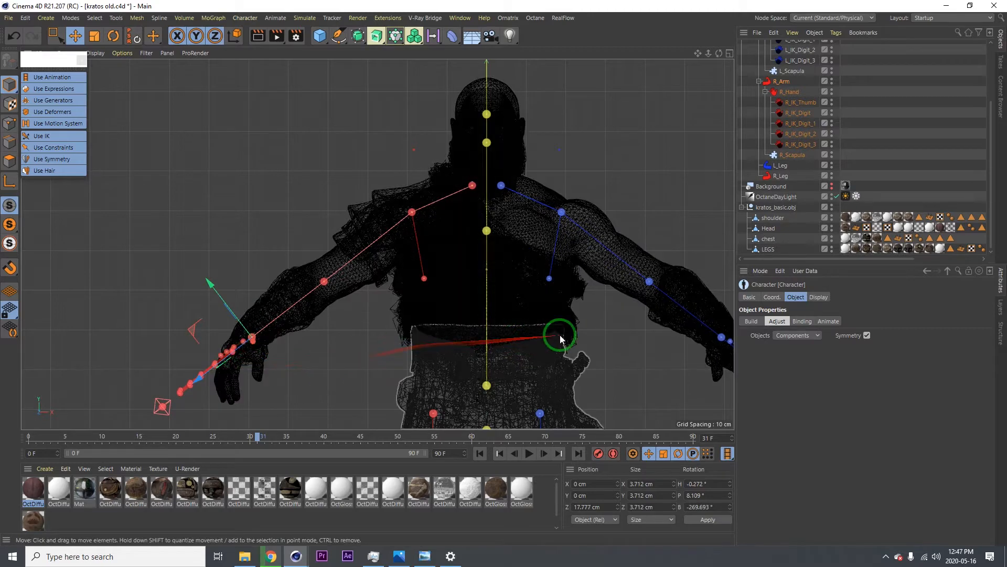
- Lower the left shoulder joint slightly inside Kratos's shoulder and select the left scapula joint
{"action": "middle_click_drag", "start_coordinate": [549, 325], "coordinate": [398, 281], "text": "alt"}
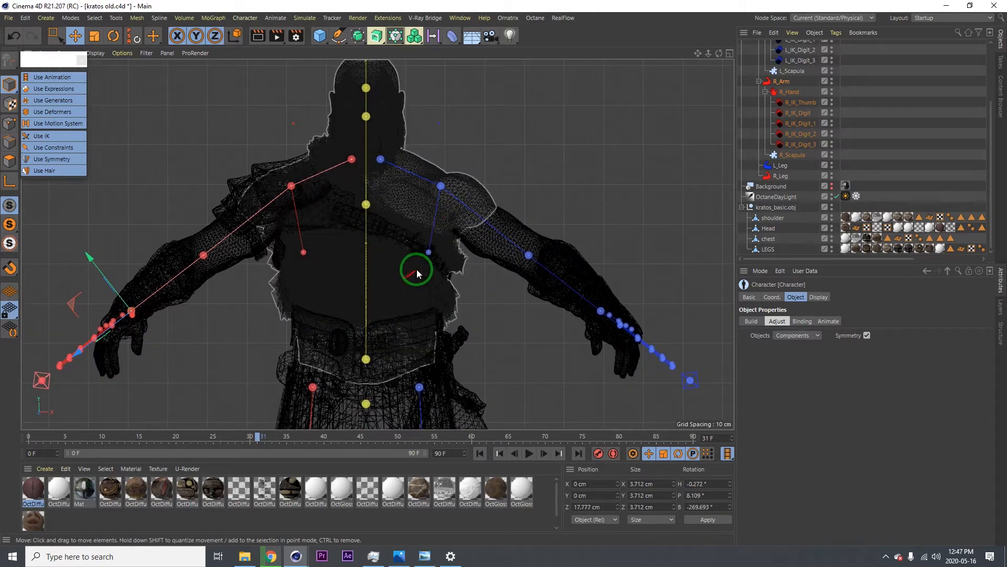
{"action": "left_click_drag", "start_coordinate": [445, 198], "coordinate": [440, 168]}
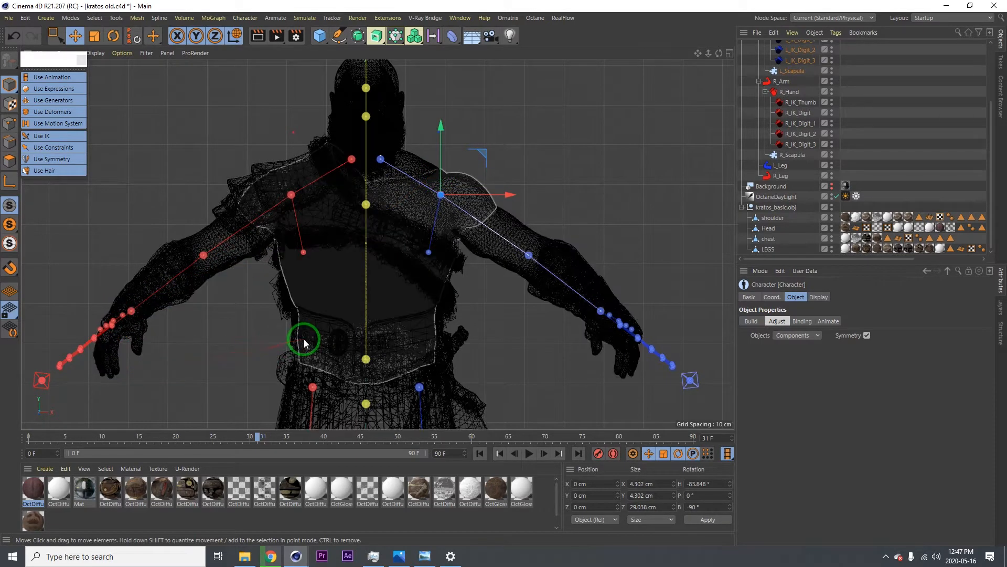
{"action": "left_click", "coordinate": [428, 252]}
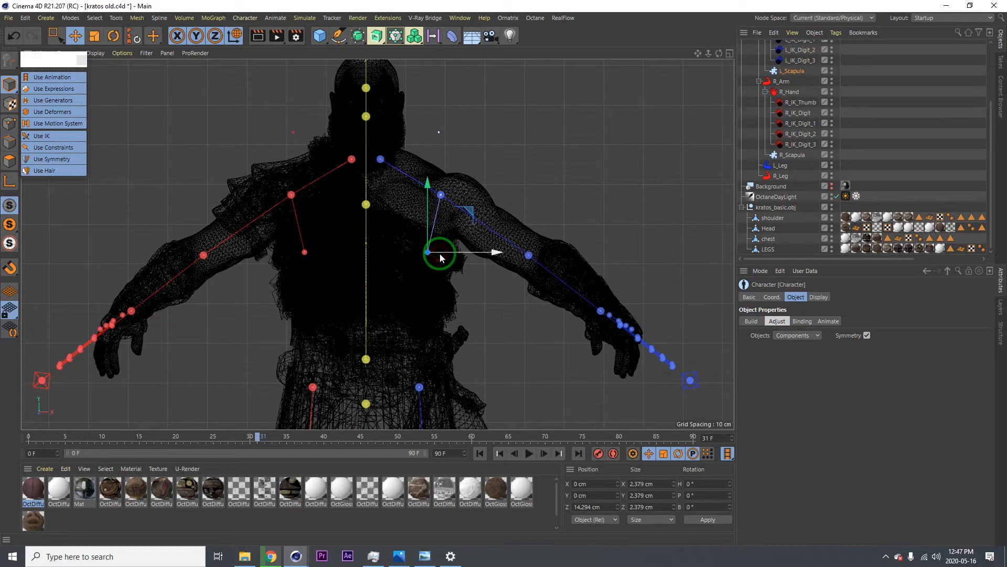
- In the right side view, move the left leg's hip joint back and up into Kratos's hip
{"action": "middle_click", "coordinate": [426, 299]}
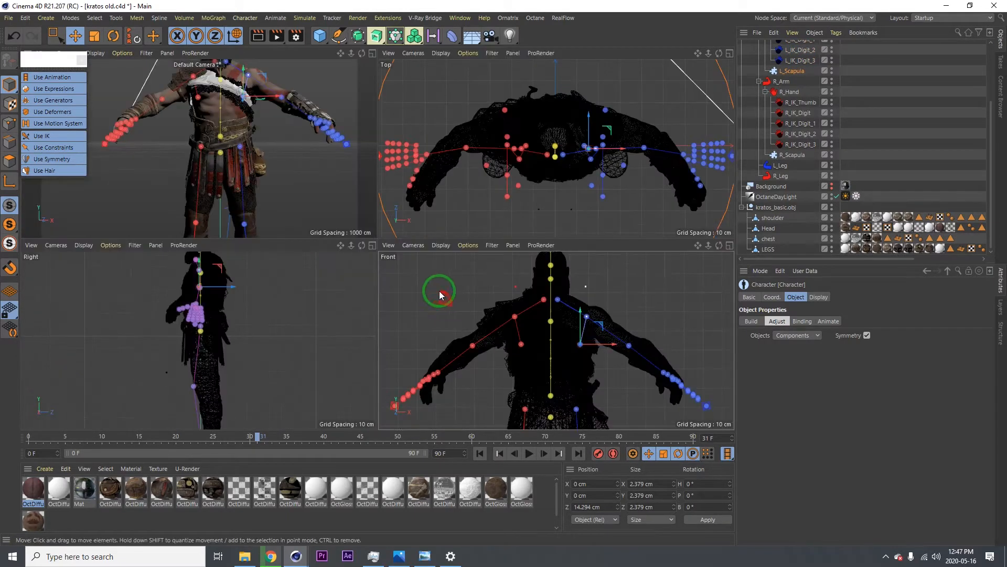
{"action": "middle_click", "coordinate": [220, 308]}
{"action": "scroll", "coordinate": [381, 282], "scroll_direction": "down", "scroll_amount": 2}
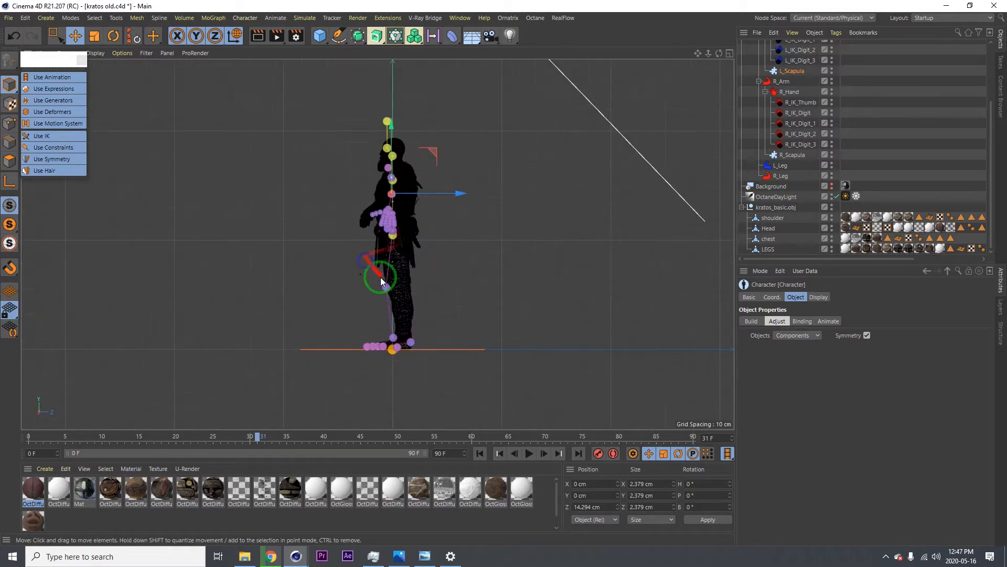
{"action": "scroll", "coordinate": [398, 275], "scroll_direction": "up", "scroll_amount": 6}
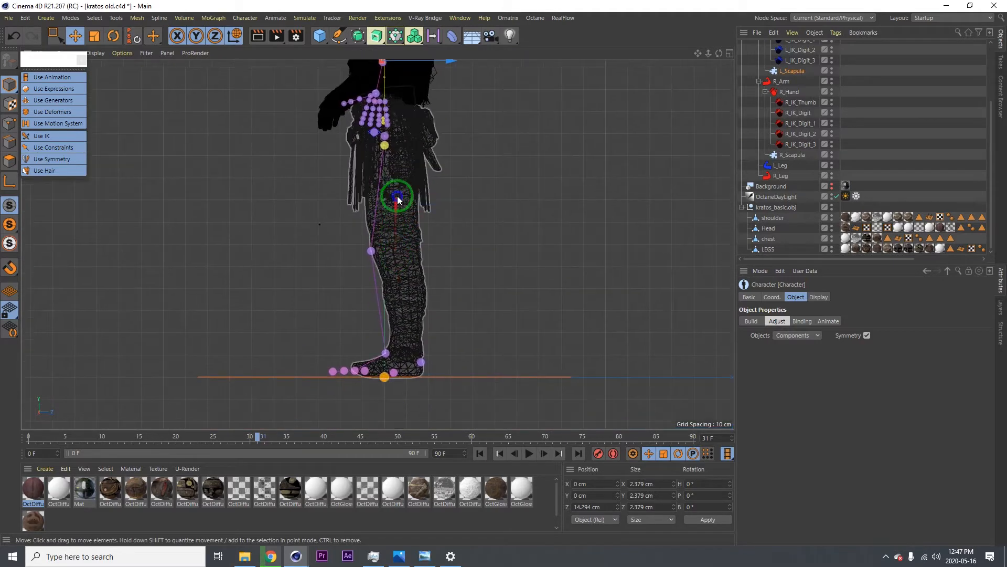
{"action": "scroll", "coordinate": [417, 190], "scroll_direction": "down", "scroll_amount": 5}
{"action": "scroll", "coordinate": [383, 330], "scroll_direction": "up", "scroll_amount": 8}
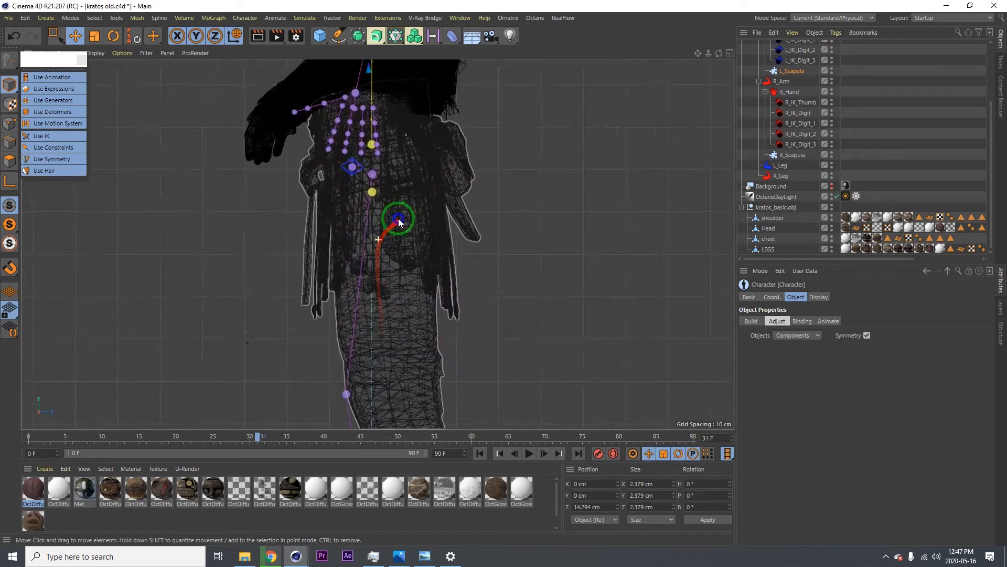
{"action": "scroll", "coordinate": [367, 286], "scroll_direction": "up", "scroll_amount": 3}
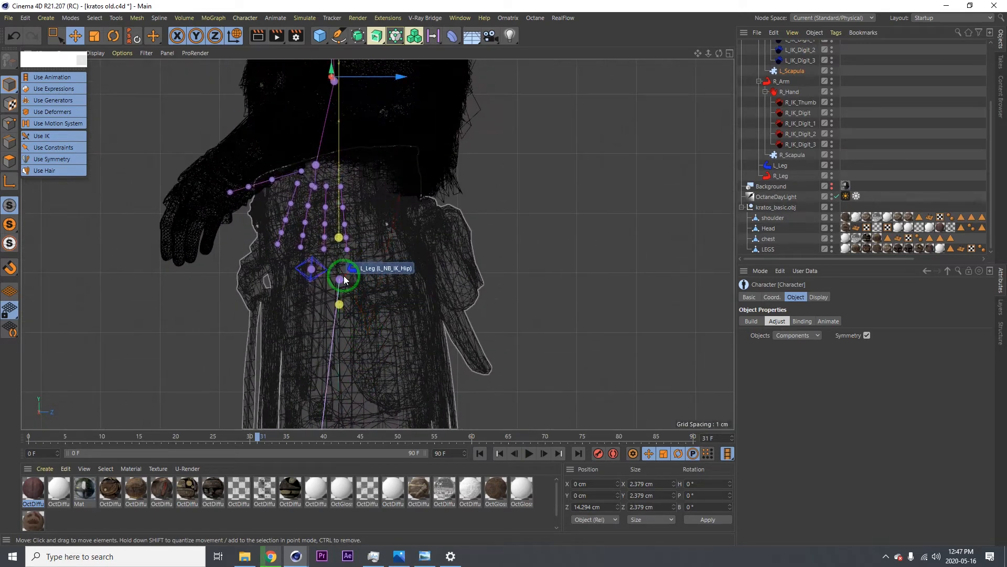
{"action": "left_click", "coordinate": [342, 282]}
{"action": "scroll", "coordinate": [367, 283], "scroll_direction": "down", "scroll_amount": 5}
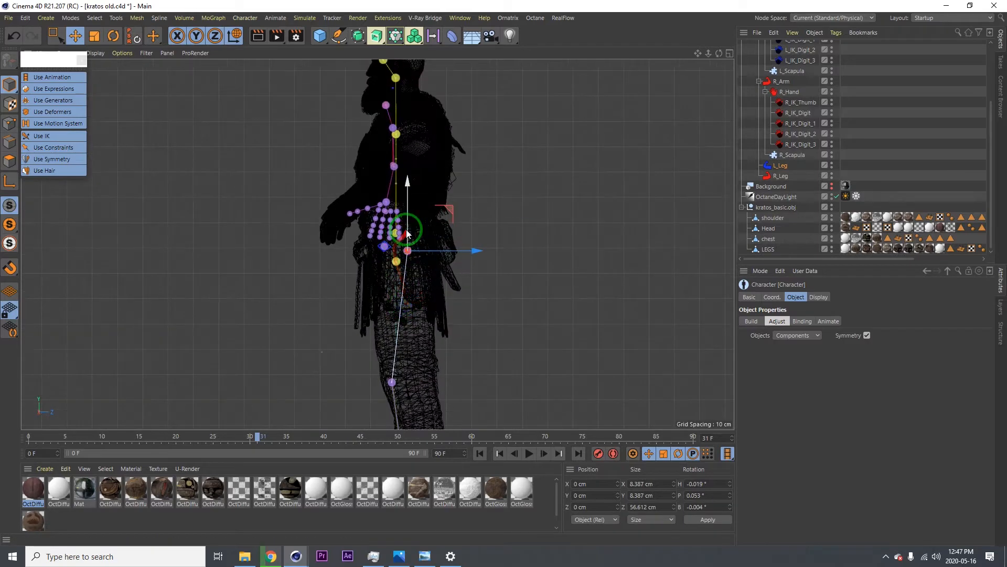
{"action": "left_click_drag", "start_coordinate": [406, 230], "coordinate": [408, 216]}
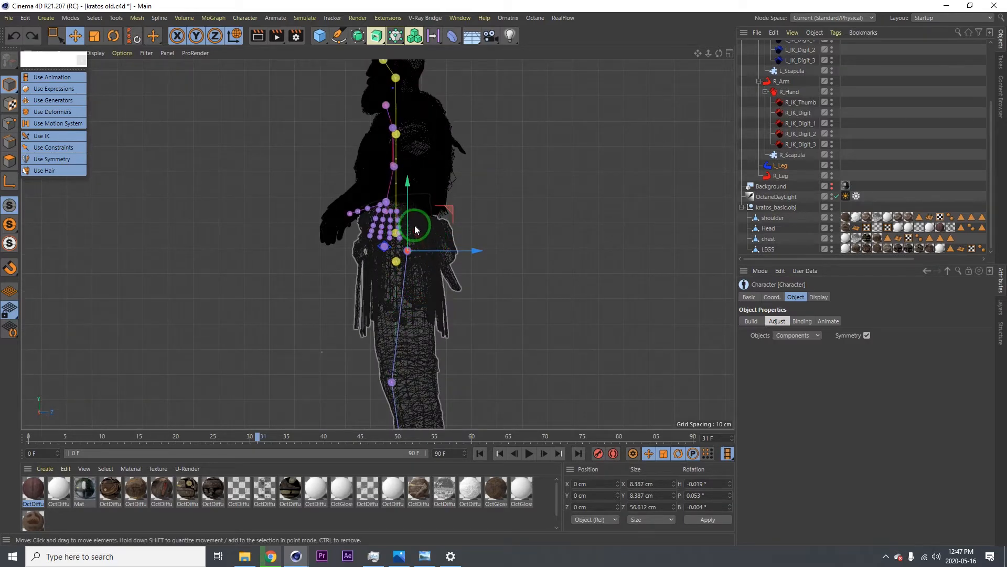
{"action": "left_click_drag", "start_coordinate": [411, 224], "coordinate": [432, 234]}
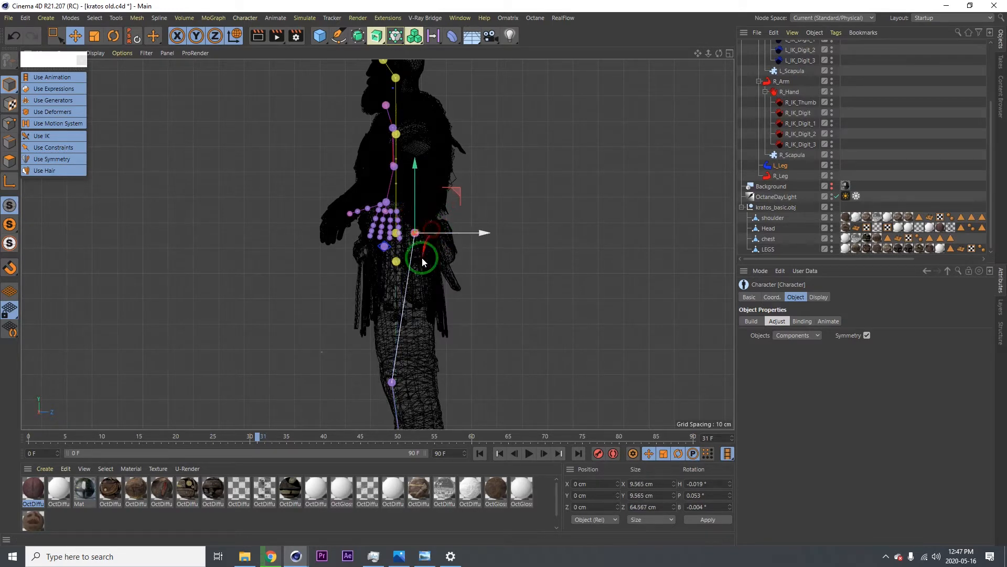
- Shift the left leg's knee joint slightly forward towards the front of Kratos's knee
{"action": "middle_click_drag", "start_coordinate": [402, 284], "coordinate": [408, 182], "text": "alt"}
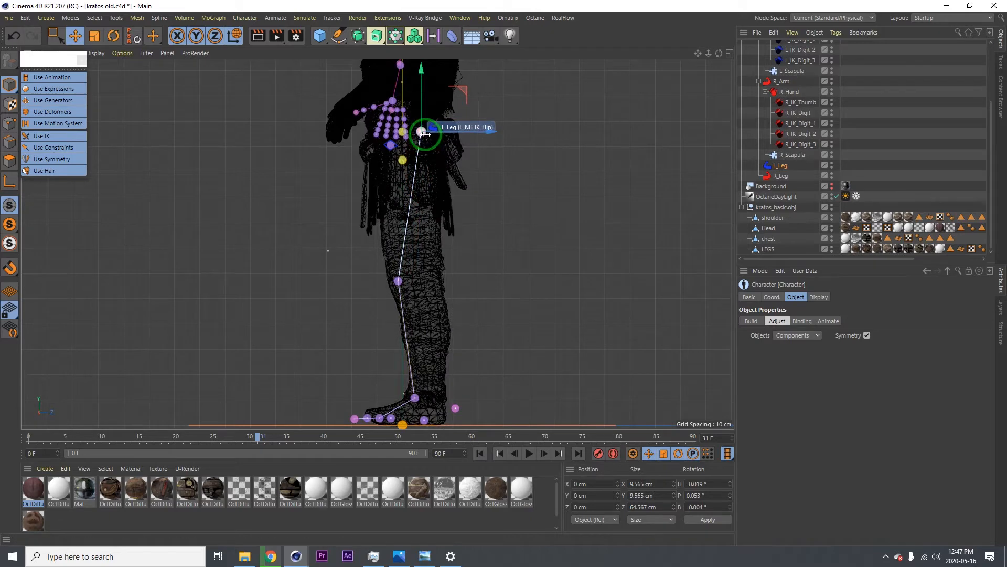
{"action": "left_click", "coordinate": [399, 283]}
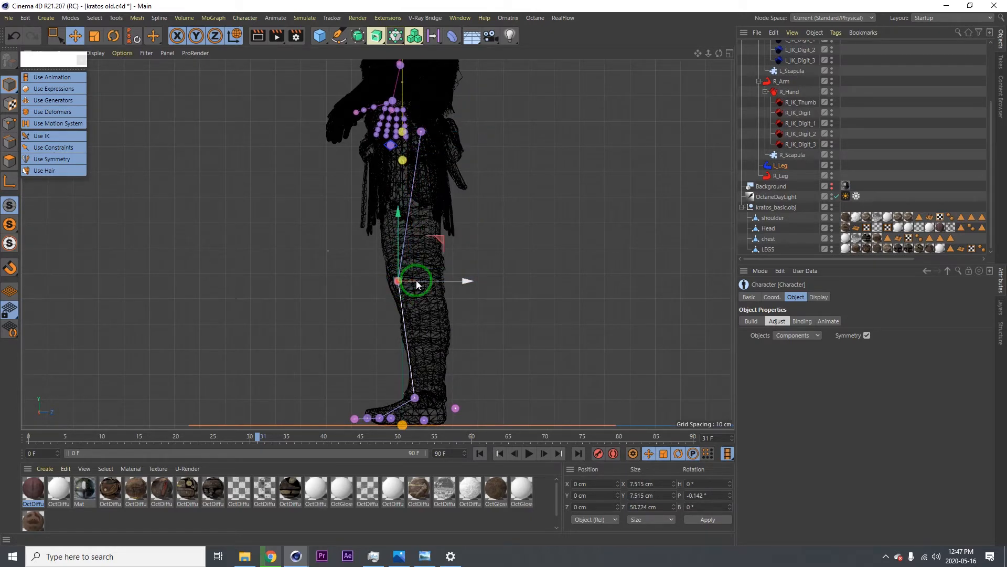
{"action": "left_click_drag", "start_coordinate": [424, 282], "coordinate": [421, 284]}
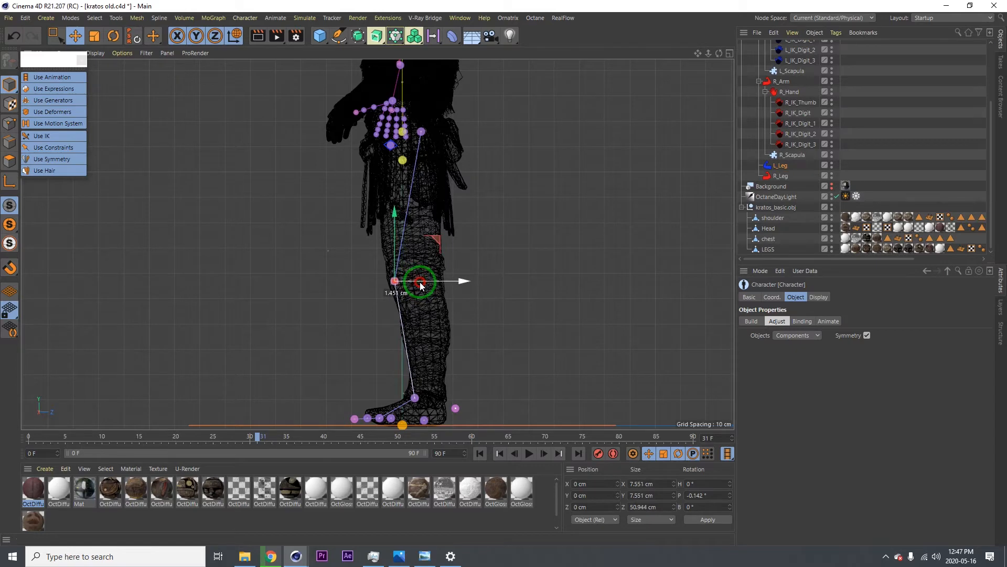
- Raise the left leg's hip joint about 3.3 cm and move its ankle joint back within Kratos's ankle
{"action": "left_click", "coordinate": [425, 132]}
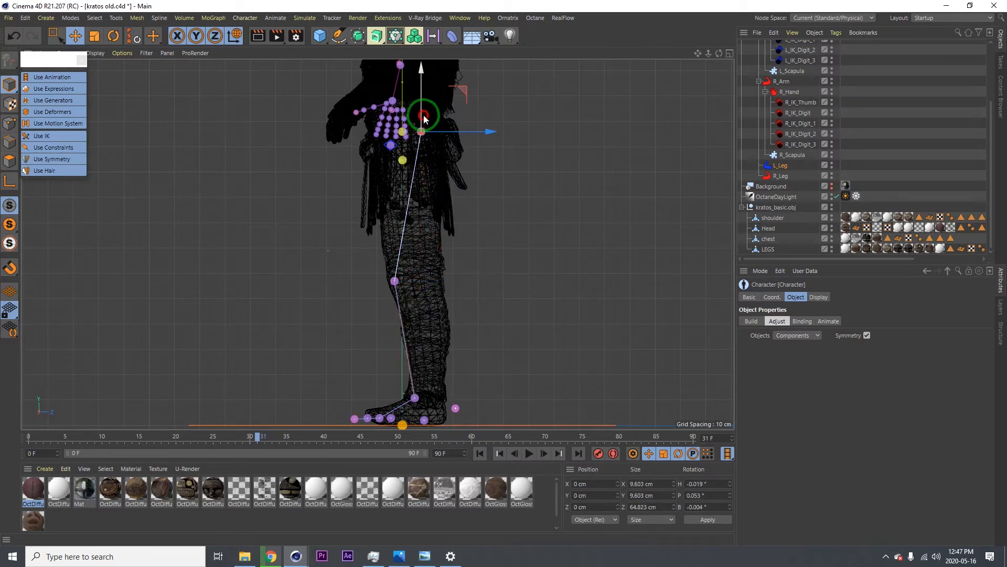
{"action": "left_click_drag", "start_coordinate": [423, 114], "coordinate": [423, 106]}
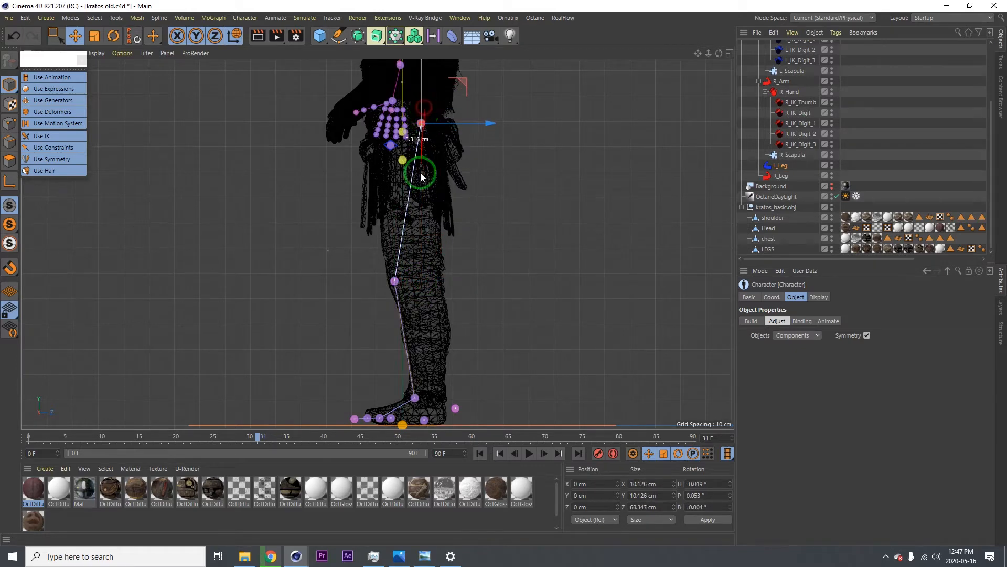
{"action": "left_click", "coordinate": [416, 399]}
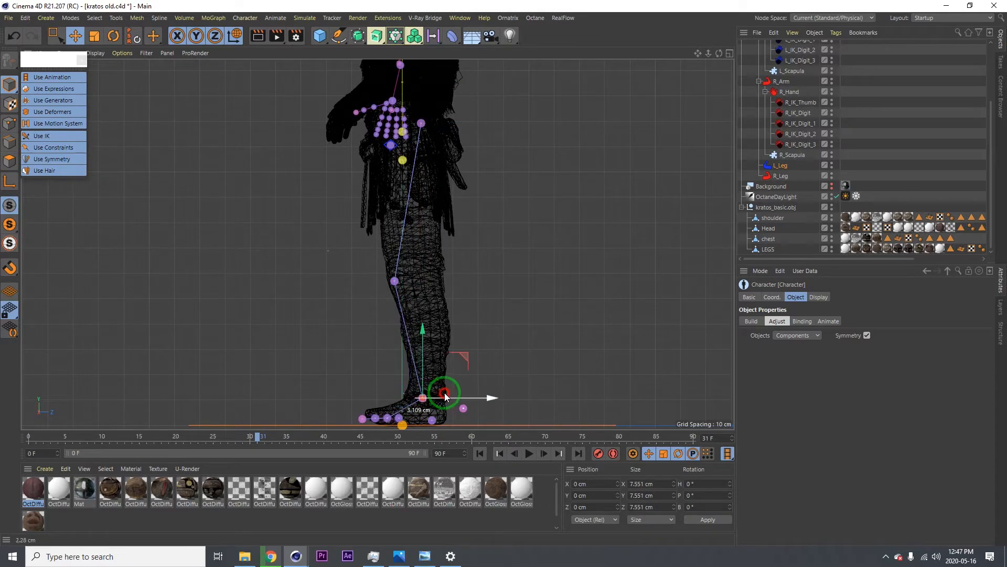
{"action": "left_click_drag", "start_coordinate": [445, 393], "coordinate": [417, 263]}
- Move the left arm's collar and shoulder joints back to the middle of Kratos's neck and shoulder, undoing a stray move
{"action": "scroll", "coordinate": [402, 183], "scroll_direction": "up", "scroll_amount": 6}
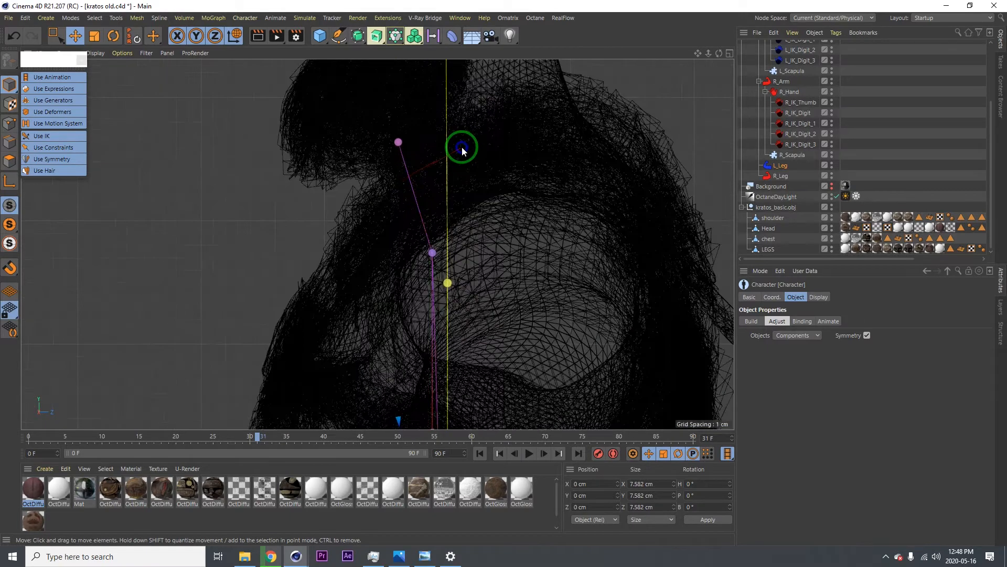
{"action": "middle_click_drag", "start_coordinate": [475, 214], "coordinate": [477, 238], "text": "alt"}
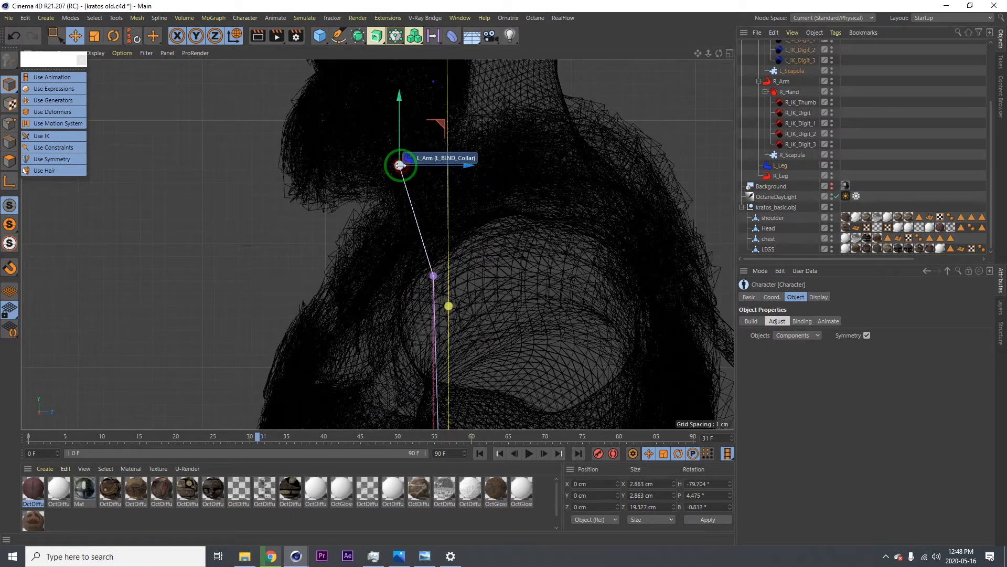
{"action": "left_click_drag", "start_coordinate": [415, 169], "coordinate": [494, 179]}
{"action": "scroll", "coordinate": [518, 212], "scroll_direction": "down", "scroll_amount": 6}
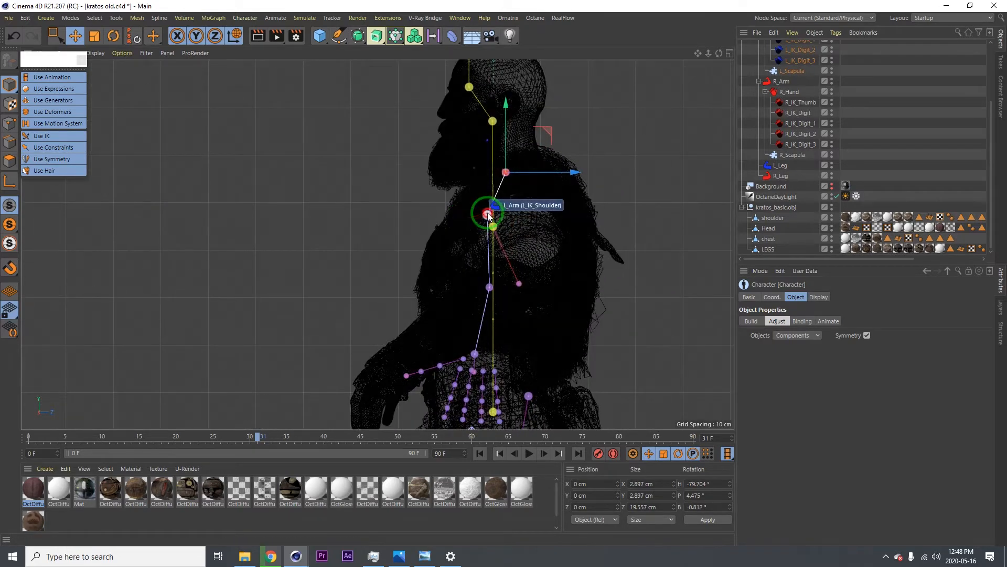
{"action": "left_click_drag", "start_coordinate": [514, 221], "coordinate": [557, 210]}
{"action": "key", "text": "ctrl+z"}
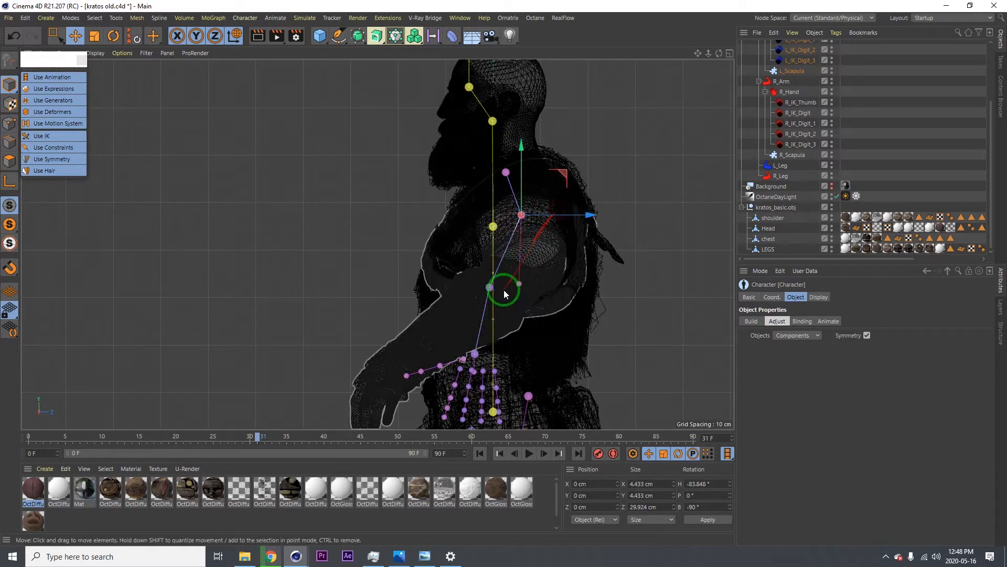
- Rotate the left elbow joint so the forearm and hand joints swing forward along Kratos's forearm
{"action": "left_click", "coordinate": [490, 288]}
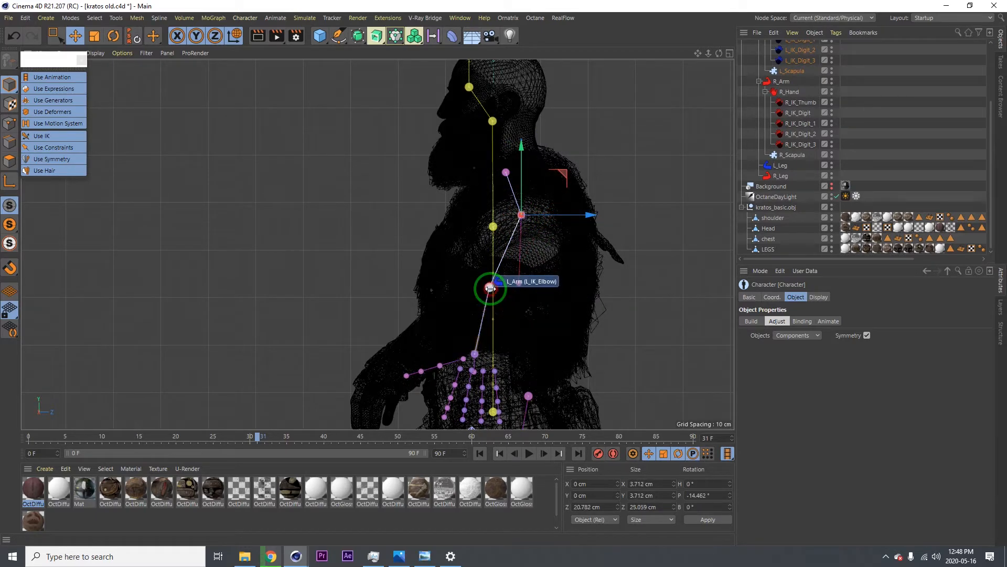
{"action": "key", "text": "r"}
{"action": "left_click_drag", "start_coordinate": [496, 307], "coordinate": [476, 319]}
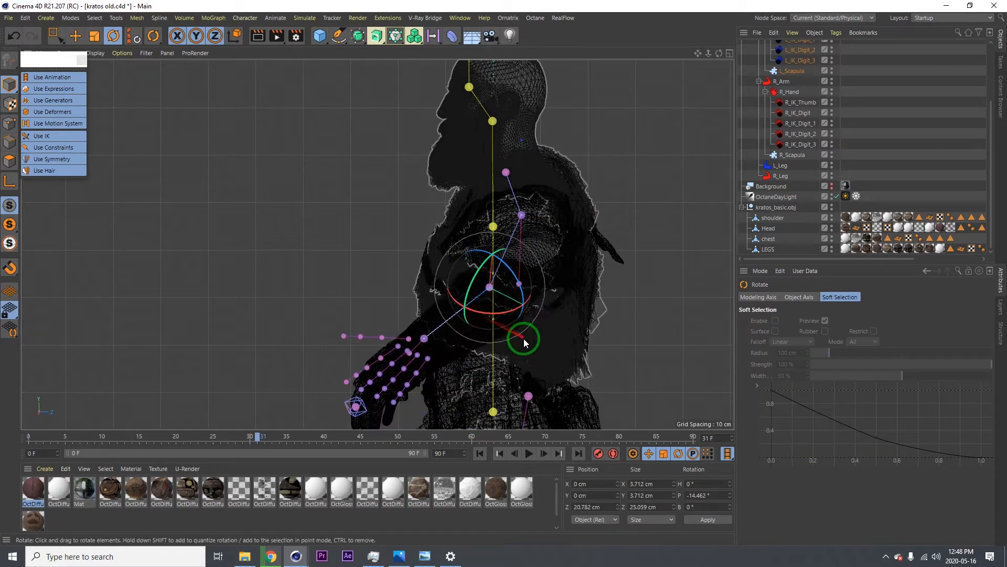
- Move the left arm's elbow joint back and slightly outward into the middle of Kratos's elbow, as seen from above
{"action": "middle_click", "coordinate": [524, 341]}
{"action": "middle_click", "coordinate": [495, 165]}
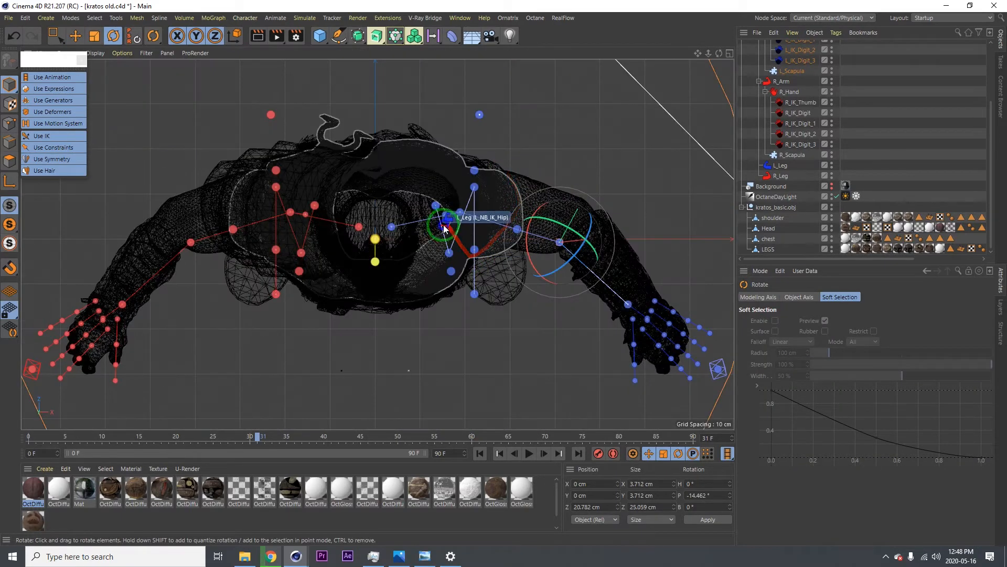
{"action": "scroll", "coordinate": [482, 234], "scroll_direction": "up", "scroll_amount": 3}
{"action": "middle_click_drag", "start_coordinate": [483, 234], "coordinate": [394, 222], "text": "alt"}
{"action": "key", "text": "e"}
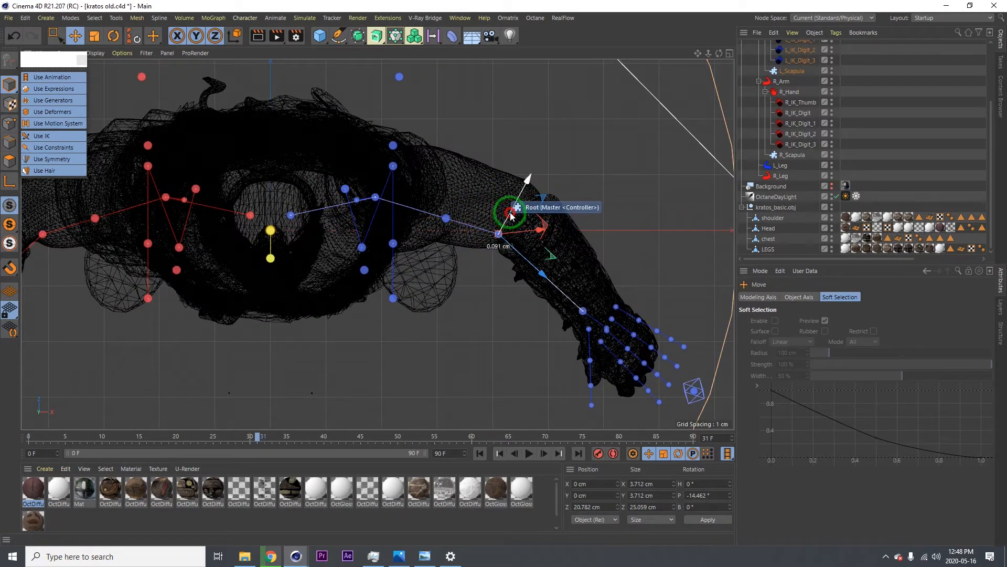
{"action": "left_click_drag", "start_coordinate": [510, 215], "coordinate": [523, 194]}
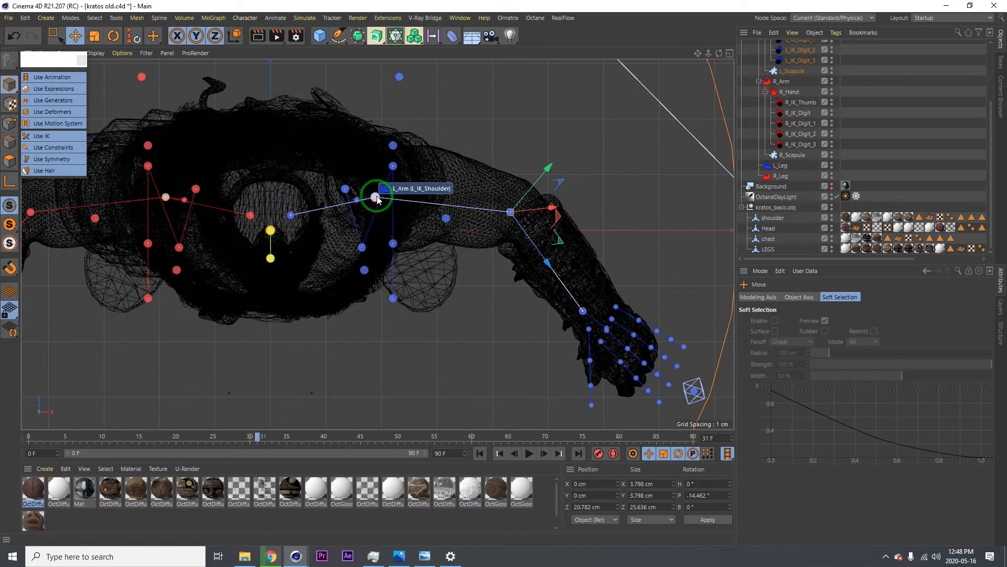
{"action": "left_click_drag", "start_coordinate": [268, 246], "coordinate": [434, 223], "text": "alt"}
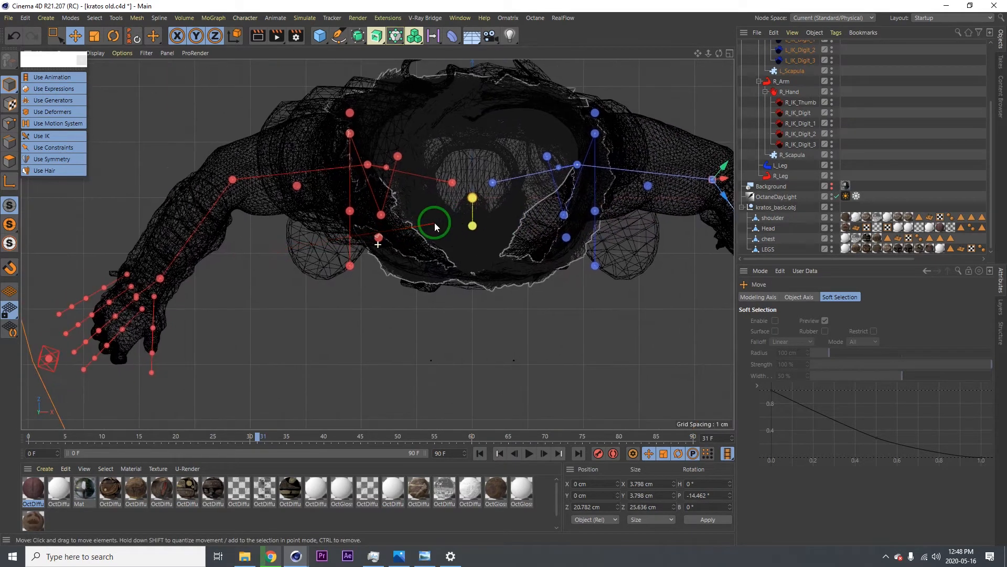
- Move the right arm's wrist joint further down along the forearm into Kratos's wrist
{"action": "middle_click", "coordinate": [378, 321]}
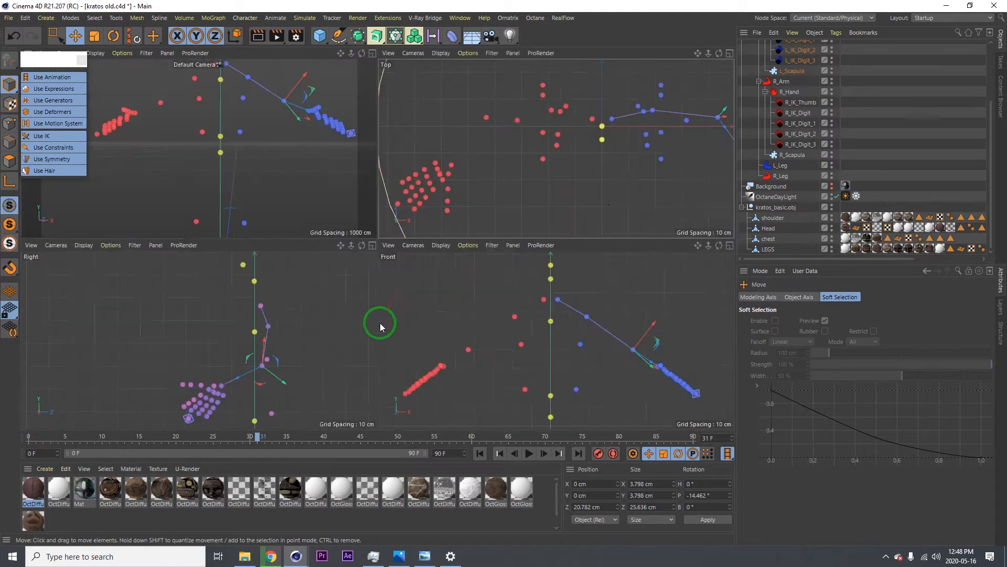
{"action": "middle_click", "coordinate": [212, 150]}
{"action": "middle_click", "coordinate": [243, 216]}
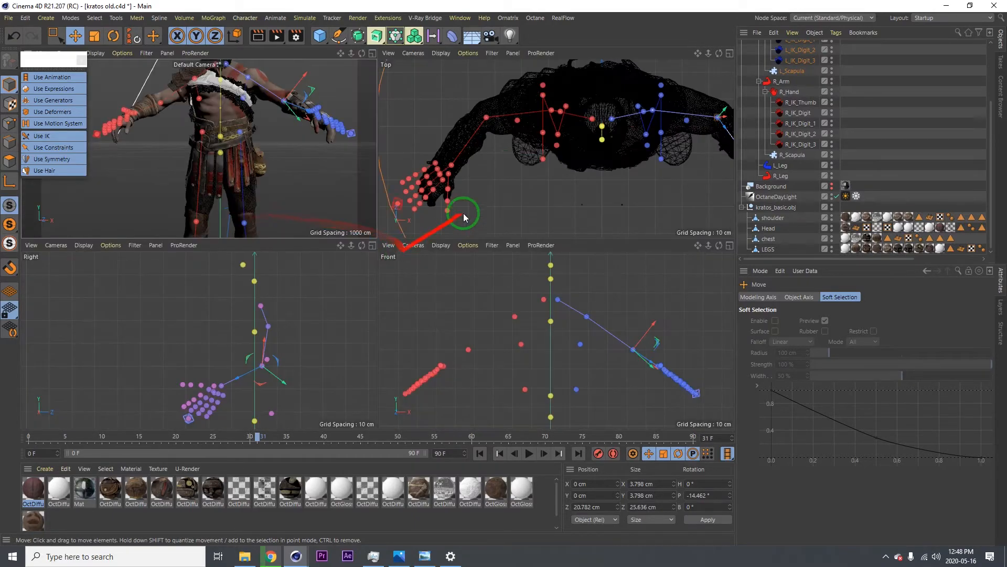
{"action": "middle_click", "coordinate": [461, 214]}
{"action": "scroll", "coordinate": [210, 233], "scroll_direction": "up", "scroll_amount": 2}
{"action": "middle_click_drag", "start_coordinate": [210, 234], "coordinate": [371, 149], "text": "alt"}
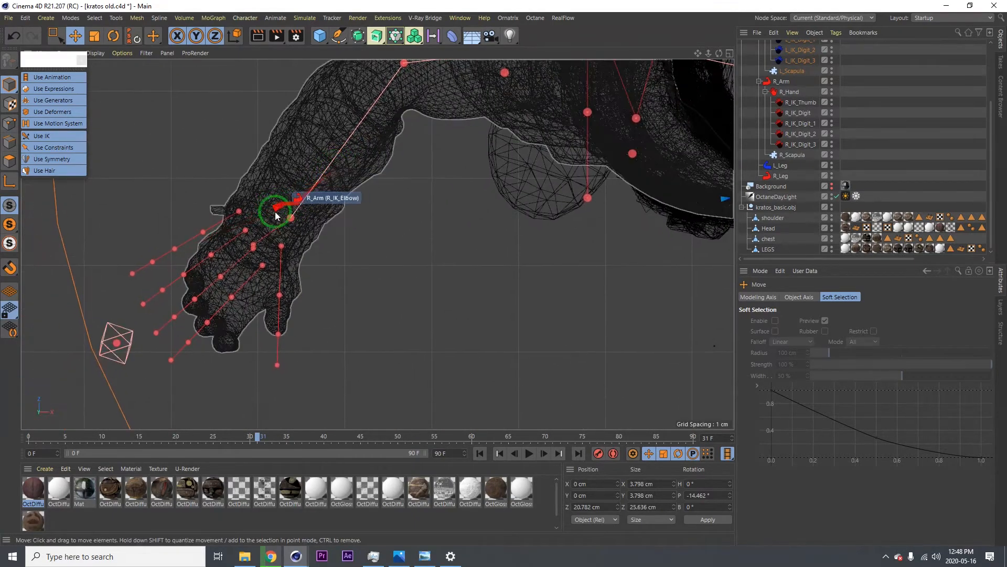
{"action": "left_click", "coordinate": [291, 220]}
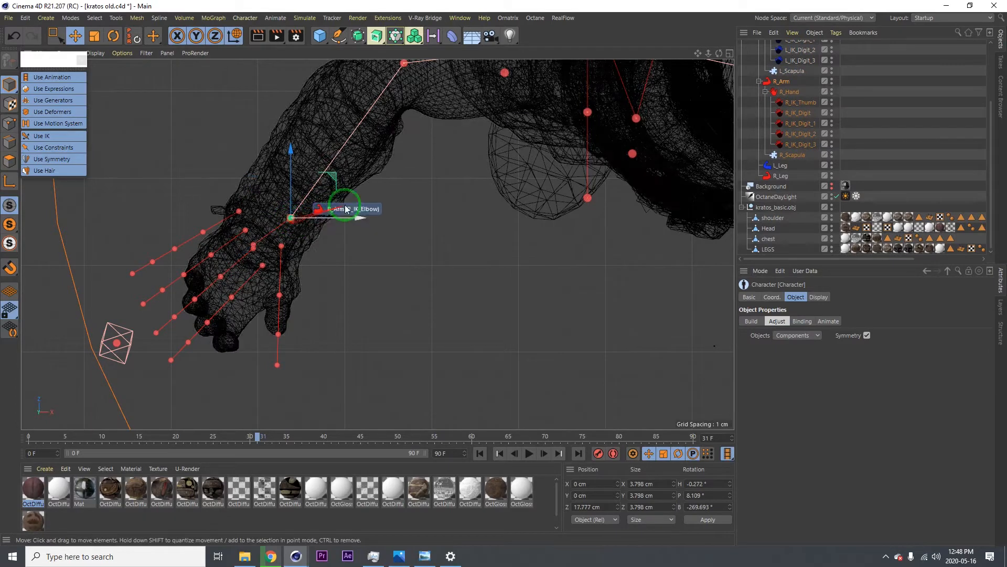
{"action": "middle_click", "coordinate": [405, 244]}
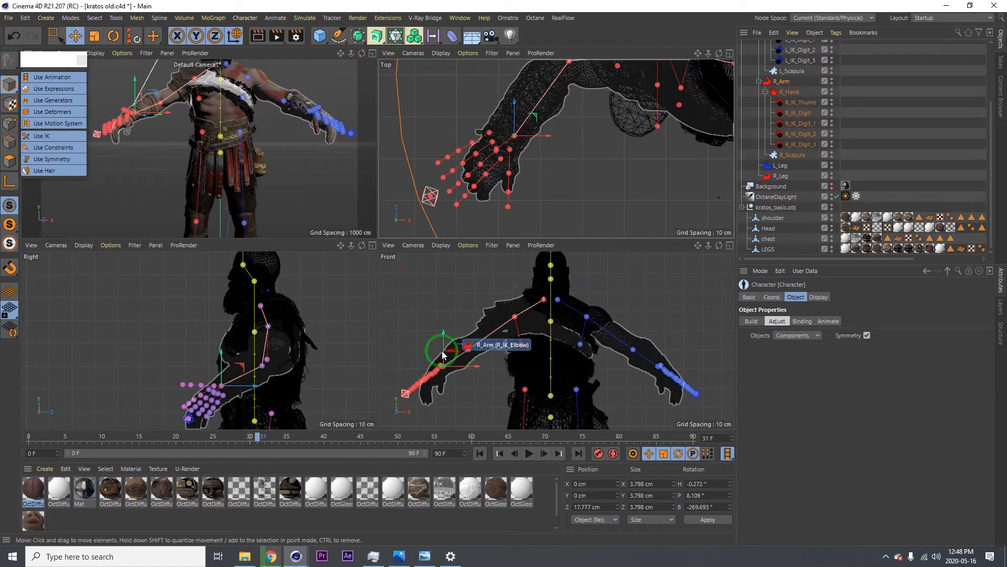
{"action": "middle_click", "coordinate": [433, 377]}
{"action": "scroll", "coordinate": [236, 312], "scroll_direction": "up", "scroll_amount": 6}
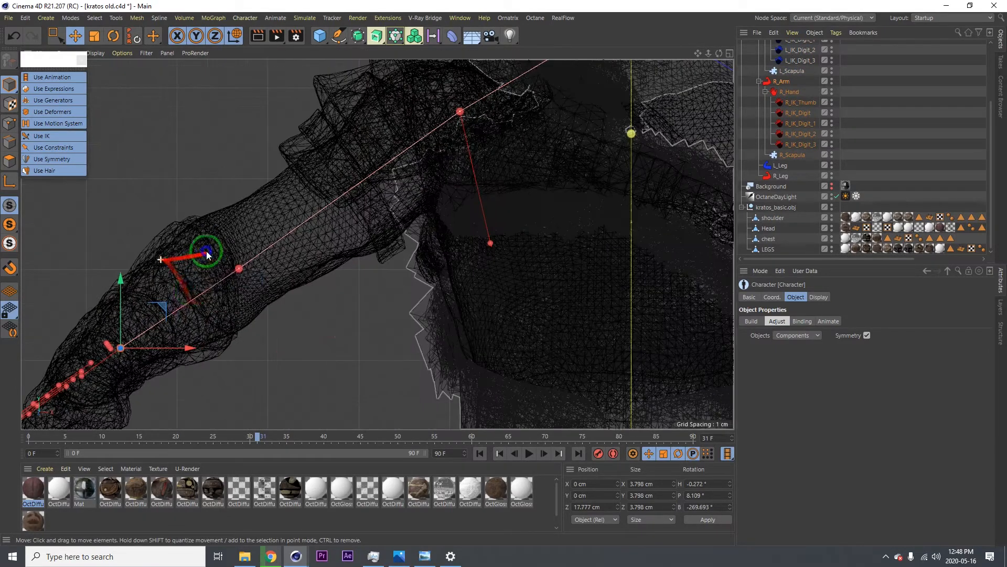
{"action": "left_click_drag", "start_coordinate": [336, 276], "coordinate": [301, 301]}
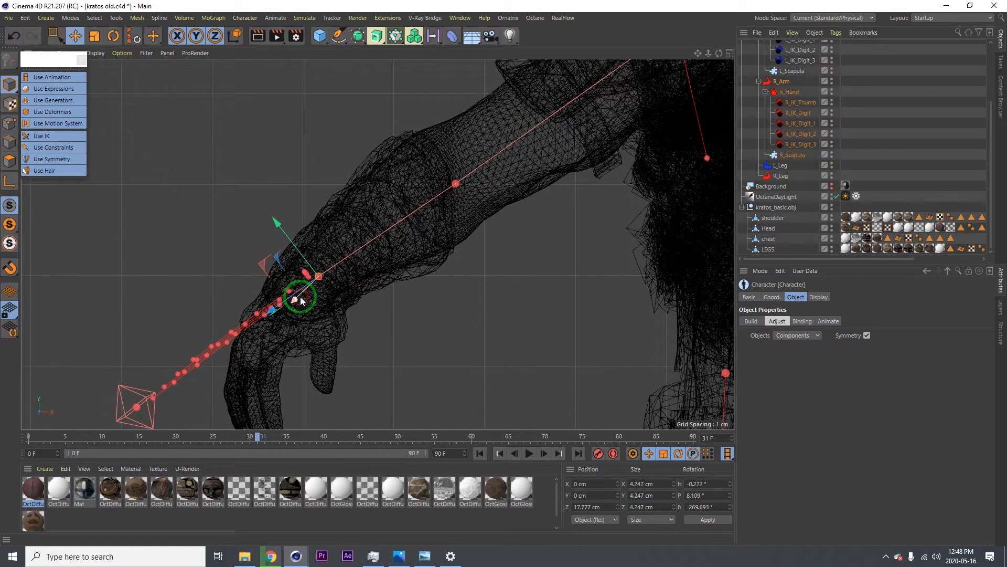
- Adjust the right wrist joint from above so it sits centrally within Kratos's wrist
{"action": "key", "text": "r"}
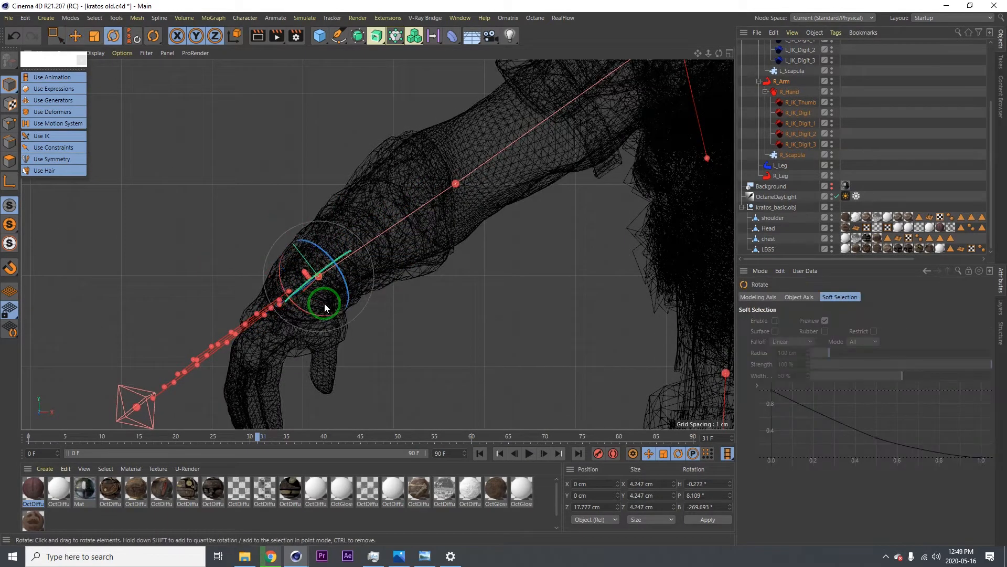
{"action": "middle_click", "coordinate": [423, 316]}
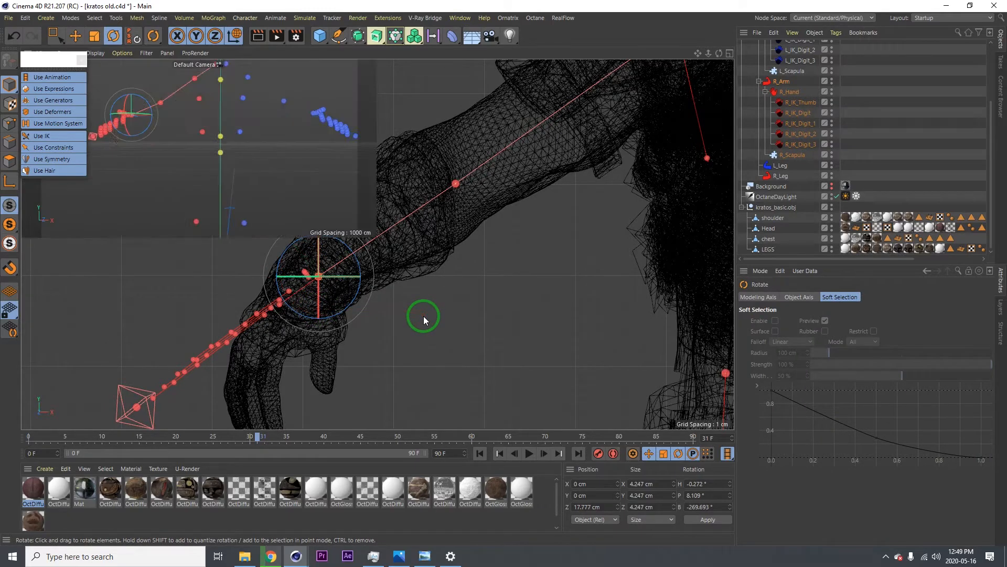
{"action": "middle_click", "coordinate": [535, 160]}
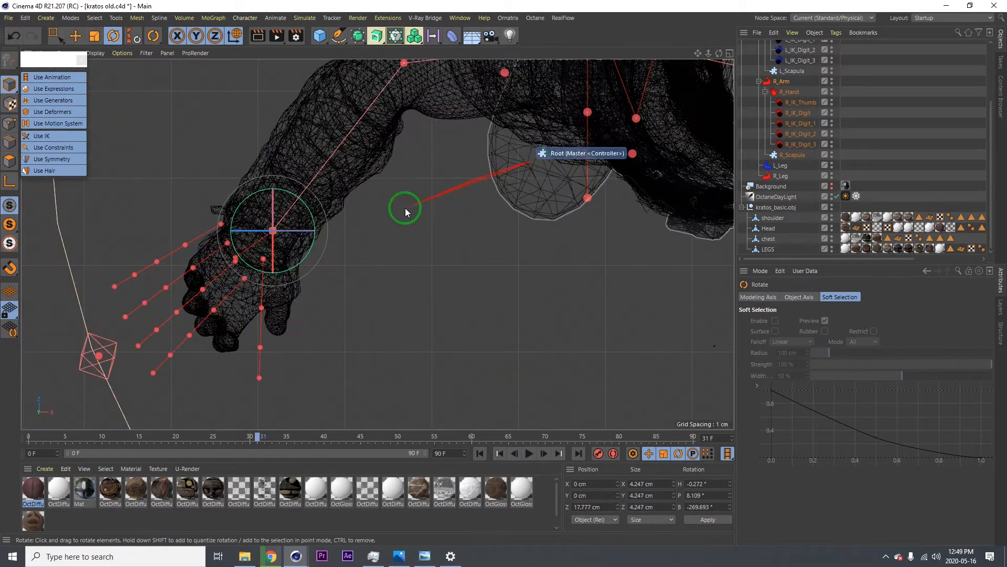
{"action": "key", "text": "e"}
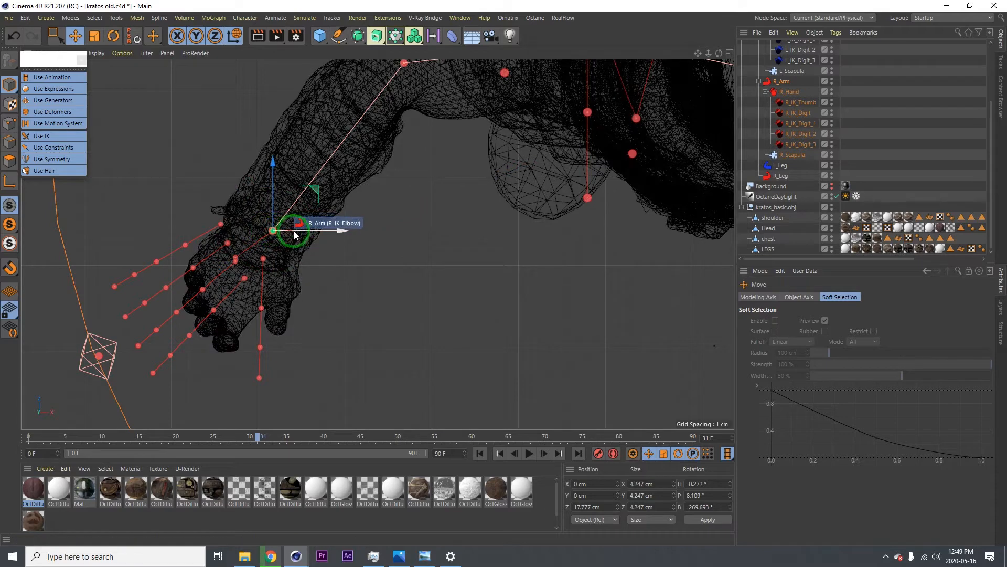
{"action": "left_click_drag", "start_coordinate": [290, 231], "coordinate": [363, 301]}
- Nudge the right wrist joint along its own axes to centre it in Kratos's wrist, and save the scene
{"action": "middle_click", "coordinate": [363, 301]}
{"action": "middle_click", "coordinate": [188, 175]}
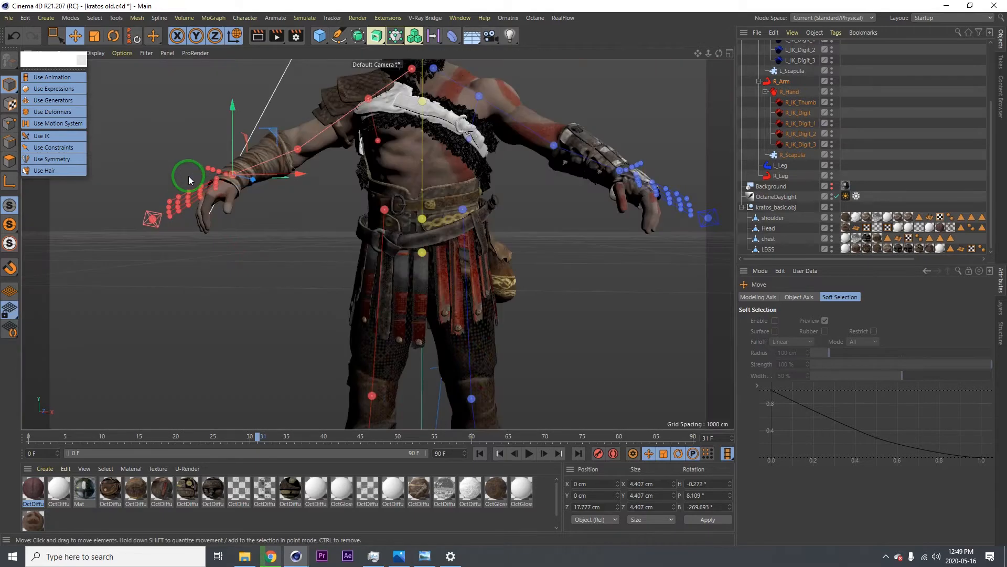
{"action": "left_click_drag", "start_coordinate": [228, 184], "coordinate": [187, 190], "text": "alt"}
{"action": "key", "text": "w"}
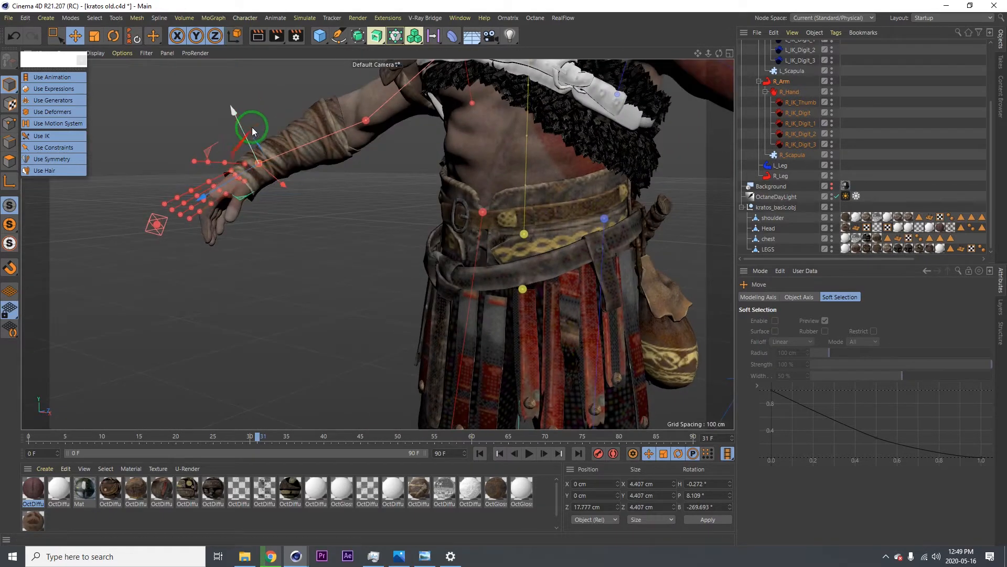
{"action": "left_click_drag", "start_coordinate": [244, 131], "coordinate": [422, 205]}
{"action": "middle_click", "coordinate": [422, 203]}
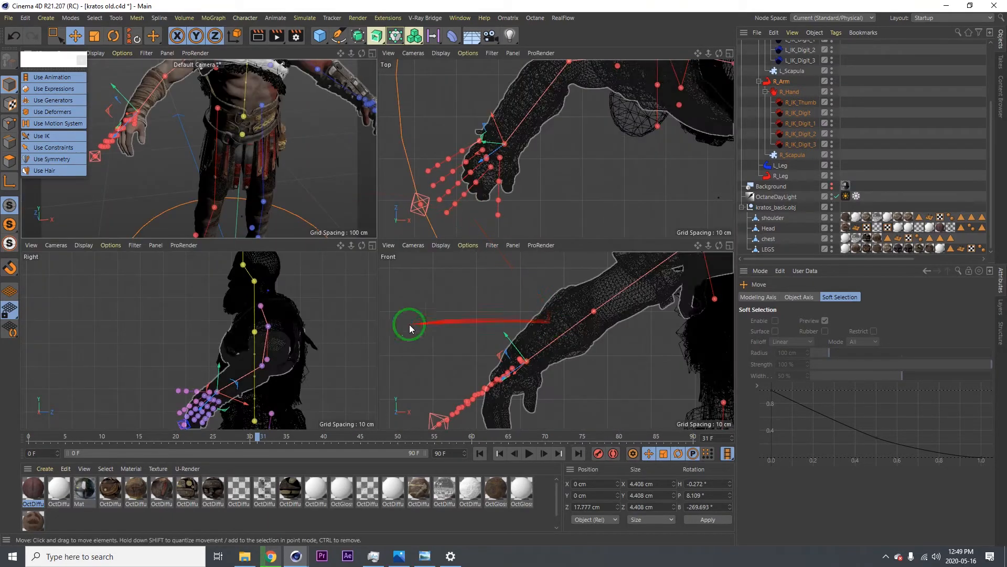
{"action": "middle_click", "coordinate": [297, 359]}
{"action": "middle_click_drag", "start_coordinate": [439, 336], "coordinate": [414, 261], "text": "alt"}
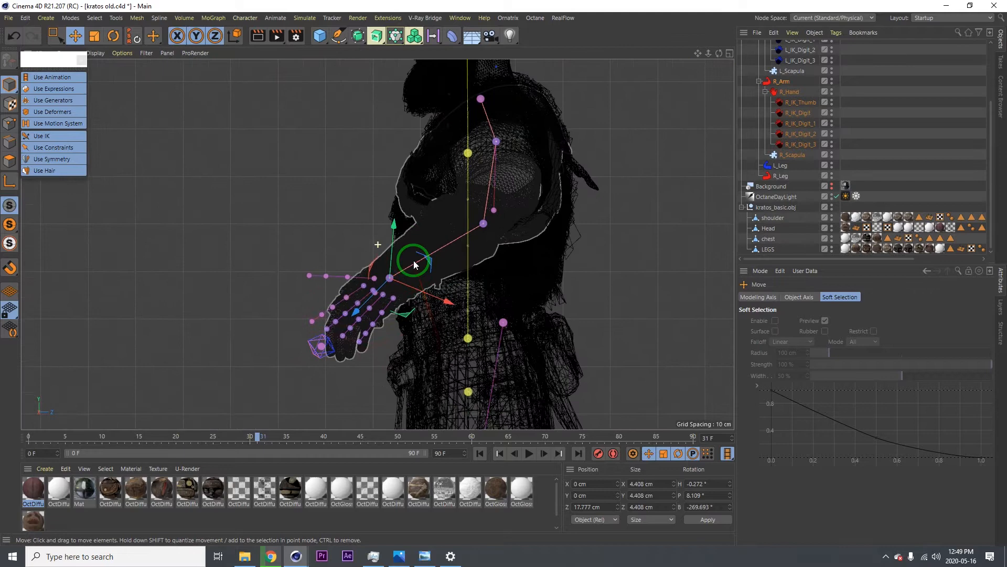
{"action": "middle_click", "coordinate": [464, 279]}
{"action": "key", "text": "ctrl+s"}
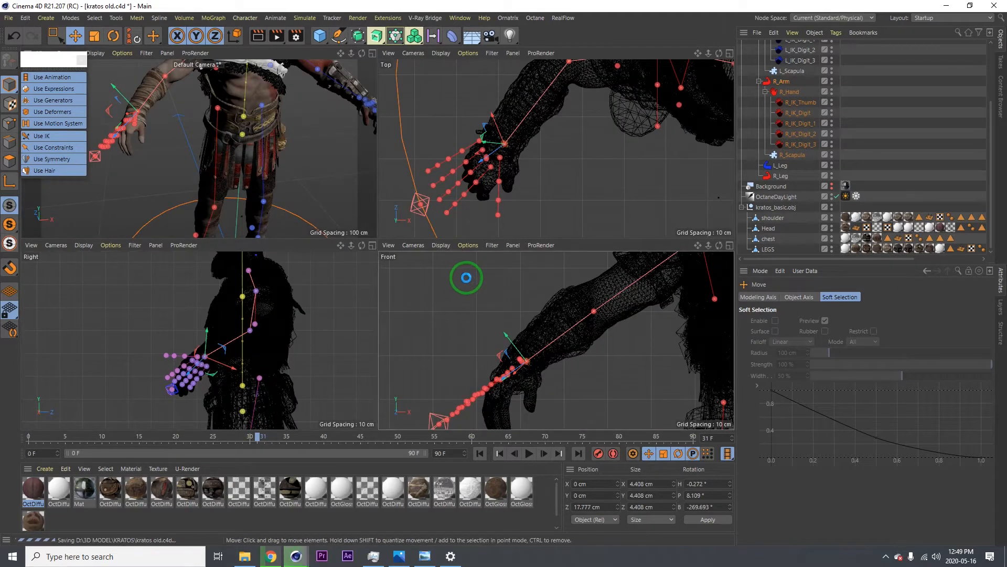
- Examine how the leg, hip and waist joints sit inside Kratos's body from several angles
{"action": "middle_click", "coordinate": [281, 189]}
{"action": "middle_click_drag", "start_coordinate": [375, 270], "coordinate": [397, 227], "text": "alt"}
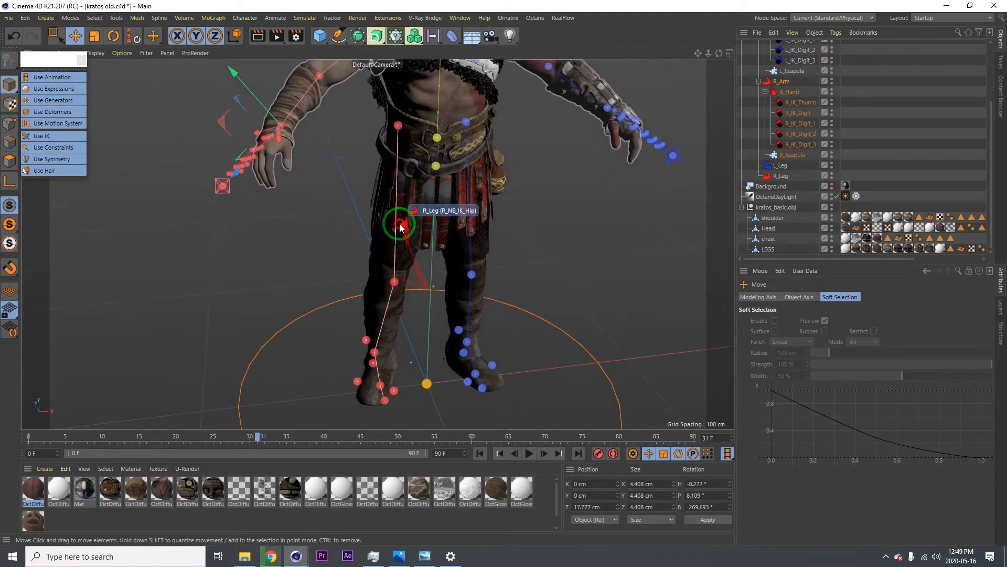
{"action": "left_click_drag", "start_coordinate": [397, 228], "coordinate": [379, 198], "text": "alt"}
{"action": "middle_click_drag", "start_coordinate": [463, 244], "coordinate": [444, 225], "text": "alt"}
{"action": "mouse_move", "coordinate": [445, 225]}
{"action": "left_mouse_down", "text": "alt"}
{"action": "mouse_move", "coordinate": [423, 226]}
{"action": "mouse_move", "coordinate": [436, 225]}
{"action": "left_mouse_up", "text": "alt"}
{"action": "middle_click_drag", "start_coordinate": [442, 223], "coordinate": [385, 210], "text": "alt"}
{"action": "right_click_drag", "start_coordinate": [405, 224], "coordinate": [390, 191], "text": "alt"}
{"action": "left_click_drag", "start_coordinate": [390, 191], "coordinate": [426, 151], "text": "alt"}
{"action": "right_click_drag", "start_coordinate": [367, 131], "coordinate": [425, 110], "text": "alt"}
{"action": "left_click_drag", "start_coordinate": [345, 151], "coordinate": [425, 155], "text": "alt"}
{"action": "left_click_drag", "start_coordinate": [344, 162], "coordinate": [336, 162], "text": "alt"}
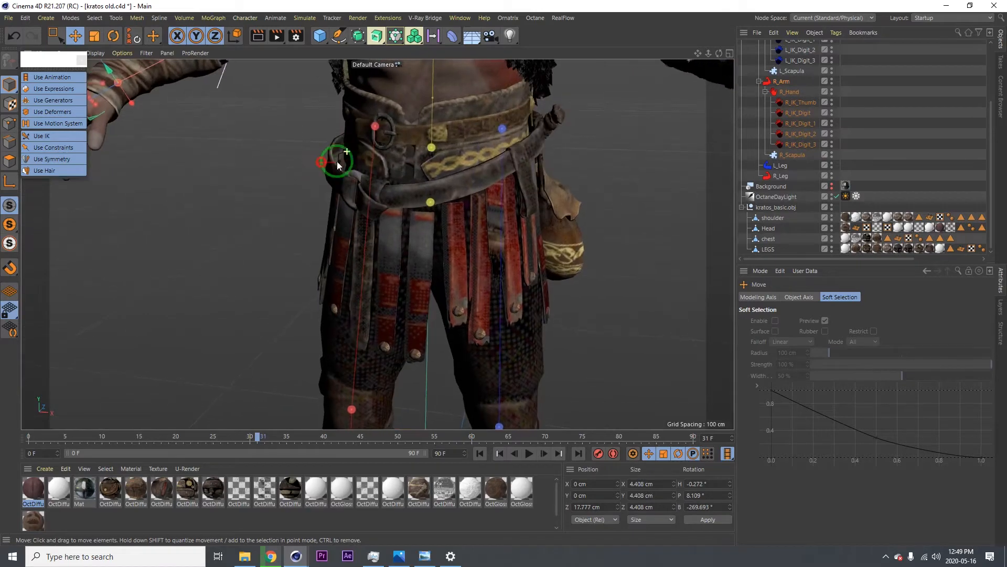
- Rotate the right hand's thumb joint chain down so it follows Kratos's thumb
{"action": "right_click_drag", "start_coordinate": [453, 163], "coordinate": [379, 152], "text": "alt"}
{"action": "middle_click_drag", "start_coordinate": [379, 152], "coordinate": [378, 237], "text": "alt"}
{"action": "right_click_drag", "start_coordinate": [243, 195], "coordinate": [328, 199], "text": "alt"}
{"action": "middle_click_drag", "start_coordinate": [377, 243], "coordinate": [331, 187], "text": "alt"}
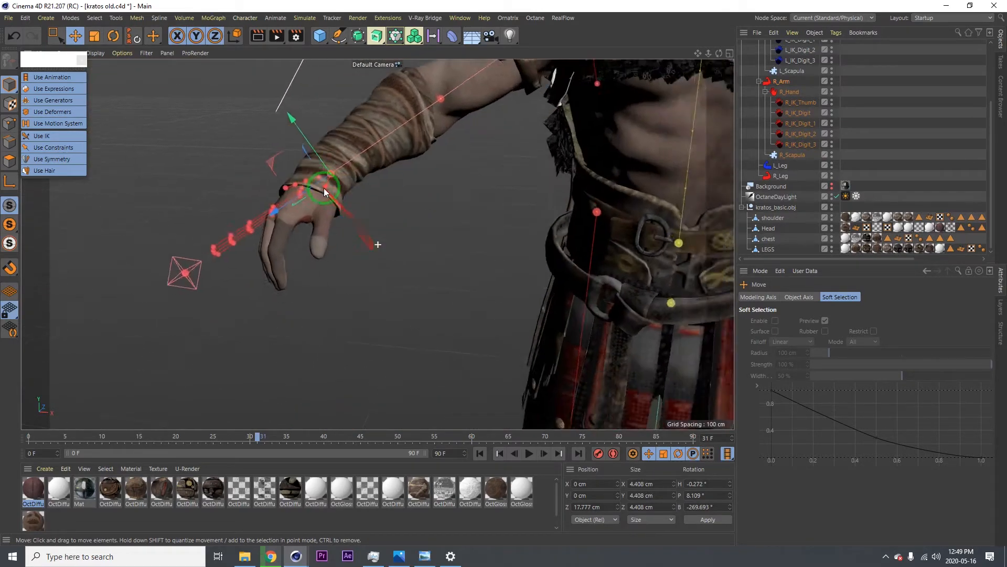
{"action": "right_click_drag", "start_coordinate": [330, 187], "coordinate": [322, 223], "text": "alt"}
{"action": "left_click_drag", "start_coordinate": [324, 225], "coordinate": [251, 224], "text": "alt"}
{"action": "left_click", "coordinate": [274, 181]}
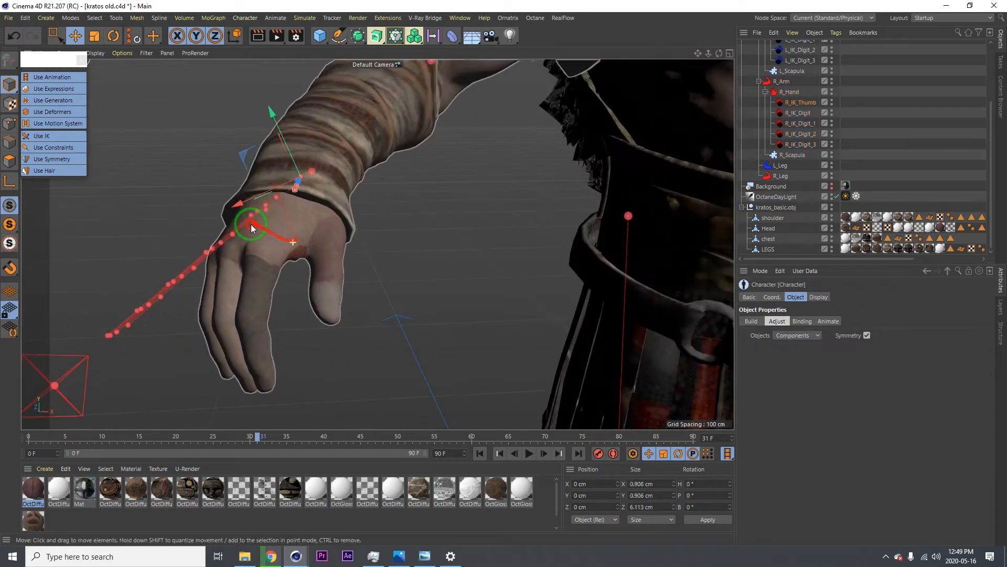
{"action": "key", "text": "r"}
{"action": "left_click_drag", "start_coordinate": [288, 152], "coordinate": [297, 179]}
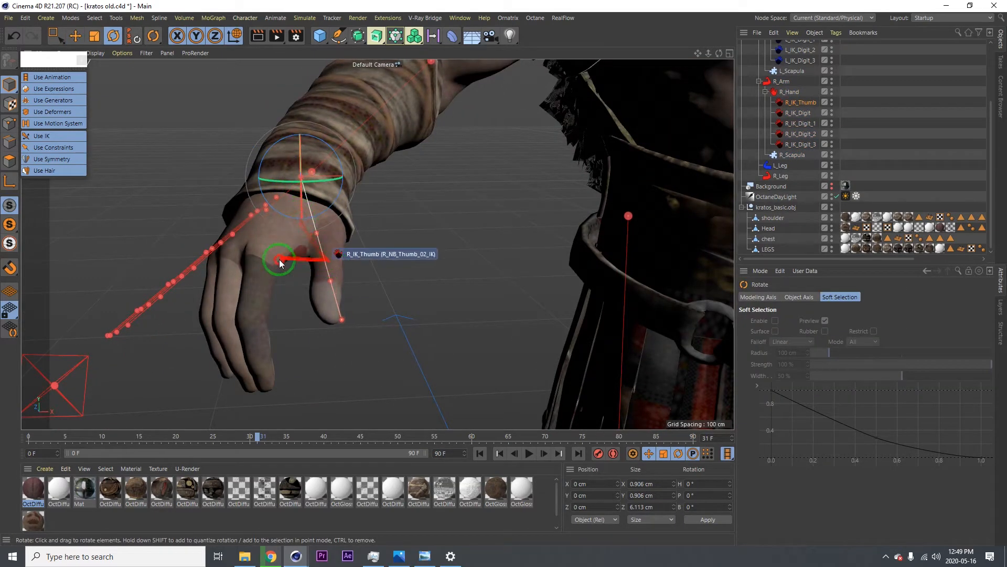
- Fine-tune the position and rotation of the right thumb's base joint so the chain stays inside Kratos's thumb
{"action": "left_click_drag", "start_coordinate": [279, 259], "coordinate": [332, 216], "text": "alt"}
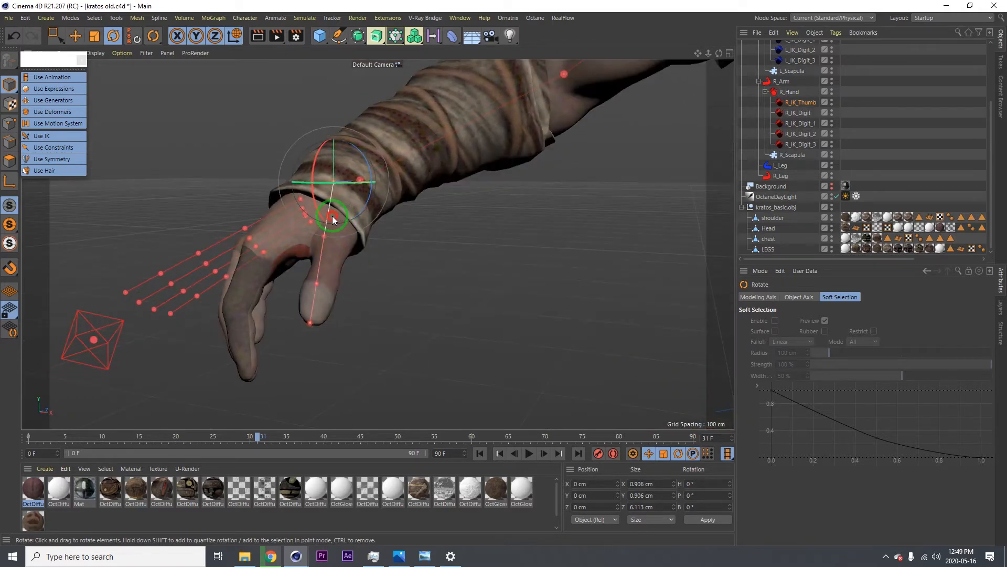
{"action": "mouse_move", "coordinate": [308, 282]}
{"action": "left_mouse_down", "text": "alt"}
{"action": "mouse_move", "coordinate": [245, 272]}
{"action": "mouse_move", "coordinate": [265, 251]}
{"action": "mouse_move", "coordinate": [348, 265]}
{"action": "mouse_move", "coordinate": [325, 228]}
{"action": "mouse_move", "coordinate": [344, 272]}
{"action": "mouse_move", "coordinate": [435, 257]}
{"action": "mouse_move", "coordinate": [305, 278]}
{"action": "left_mouse_up", "text": "alt"}
{"action": "key", "text": "e"}
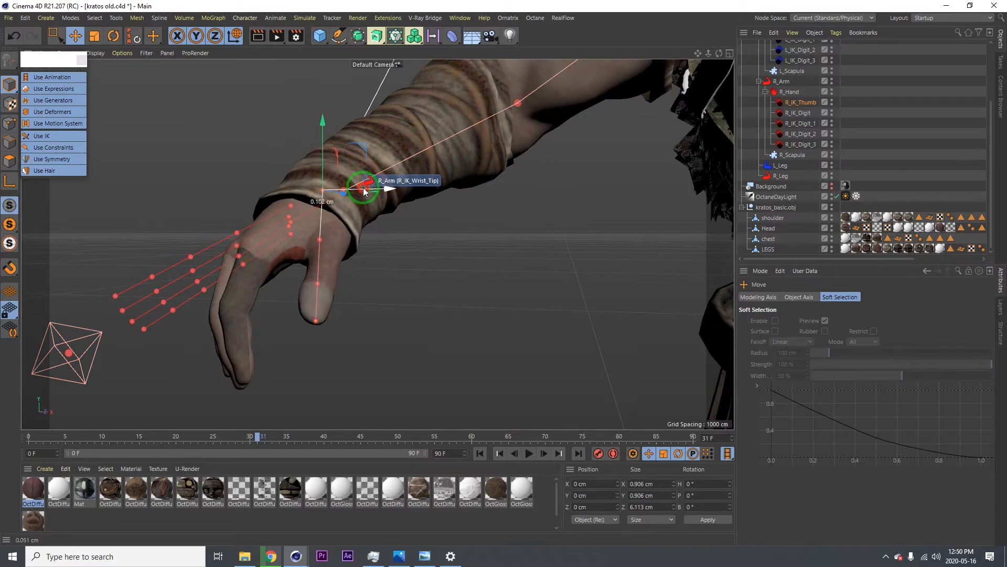
{"action": "key", "text": "r"}
{"action": "left_click_drag", "start_coordinate": [306, 175], "coordinate": [260, 180], "text": "alt"}
{"action": "key", "text": "e"}
{"action": "key", "text": "r"}
- Move and rotate the right hand's R_IK_Digit joints to line up with Kratos's index finger
{"action": "right_click_drag", "start_coordinate": [298, 258], "coordinate": [180, 258], "text": "alt"}
{"action": "left_click_drag", "start_coordinate": [344, 258], "coordinate": [520, 269], "text": "alt"}
{"action": "left_click", "coordinate": [151, 134]}
{"action": "left_click_drag", "start_coordinate": [273, 158], "coordinate": [234, 184], "text": "alt"}
{"action": "left_click", "coordinate": [234, 197]}
{"action": "left_click", "coordinate": [260, 324]}
{"action": "key", "text": "e"}
{"action": "left_click_drag", "start_coordinate": [221, 301], "coordinate": [245, 303], "text": "alt"}
{"action": "key", "text": "r"}
- Move and rotate the right hand's R_IK_Digit_1 joints to line up with Kratos's middle finger
{"action": "left_click_drag", "start_coordinate": [362, 283], "coordinate": [382, 149], "text": "alt"}
{"action": "key", "text": "e"}
{"action": "left_click", "coordinate": [397, 209]}
{"action": "key", "text": "r"}
{"action": "scroll", "coordinate": [382, 149], "scroll_direction": "down", "scroll_amount": 5}
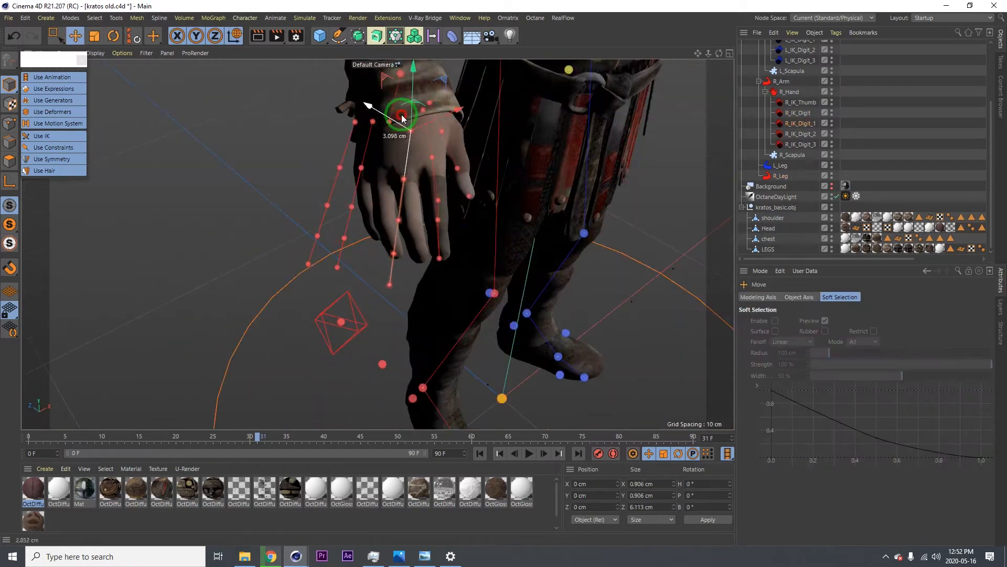
{"action": "left_click_drag", "start_coordinate": [401, 117], "coordinate": [405, 189], "text": "alt"}
{"action": "left_click", "coordinate": [405, 190]}
{"action": "key", "text": "e"}
{"action": "key", "text": "r"}
- Move and rotate the right hand's R_IK_Digit_2 joints to line up with Kratos's ring finger
{"action": "left_click_drag", "start_coordinate": [424, 295], "coordinate": [461, 360], "text": "alt"}
{"action": "key", "text": "e"}
{"action": "left_click", "coordinate": [440, 272]}
{"action": "key", "text": "r"}
{"action": "left_click", "coordinate": [453, 309]}
{"action": "key", "text": "e"}
{"action": "key", "text": "r"}
{"action": "key", "text": "e"}
{"action": "middle_click_drag", "start_coordinate": [461, 360], "coordinate": [227, 225], "text": "alt"}
{"action": "key", "text": "r"}
- Move and rotate the right hand's R_IK_Digit_3 joints to line up with Kratos's little finger
{"action": "left_click_drag", "start_coordinate": [226, 225], "coordinate": [398, 373], "text": "alt"}
{"action": "key", "text": "e"}
{"action": "left_click", "coordinate": [256, 270]}
{"action": "left_click", "coordinate": [244, 291]}
{"action": "key", "text": "w"}
{"action": "key", "text": "r"}
{"action": "key", "text": "e"}
{"action": "left_click", "coordinate": [383, 335]}
{"action": "key", "text": "w"}
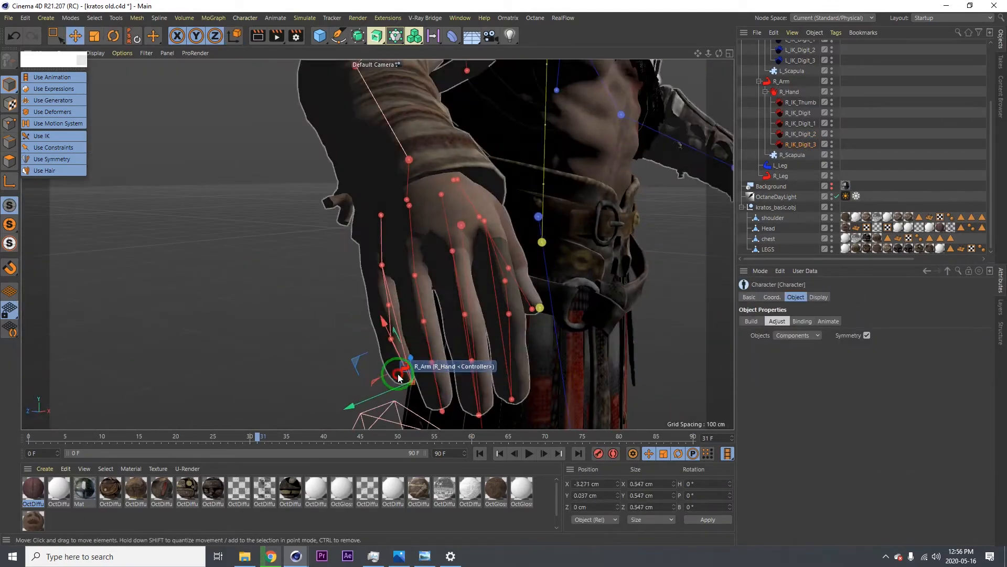
- Move the spine's neck joint down and back to the base of Kratos's neck, as seen from the side
{"action": "key", "text": "F2"}
{"action": "key", "text": "F3"}
{"action": "left_click", "coordinate": [282, 289]}
{"action": "middle_click_drag", "start_coordinate": [467, 209], "coordinate": [412, 344], "text": "alt"}
{"action": "scroll", "coordinate": [434, 195], "scroll_direction": "up", "scroll_amount": 5}
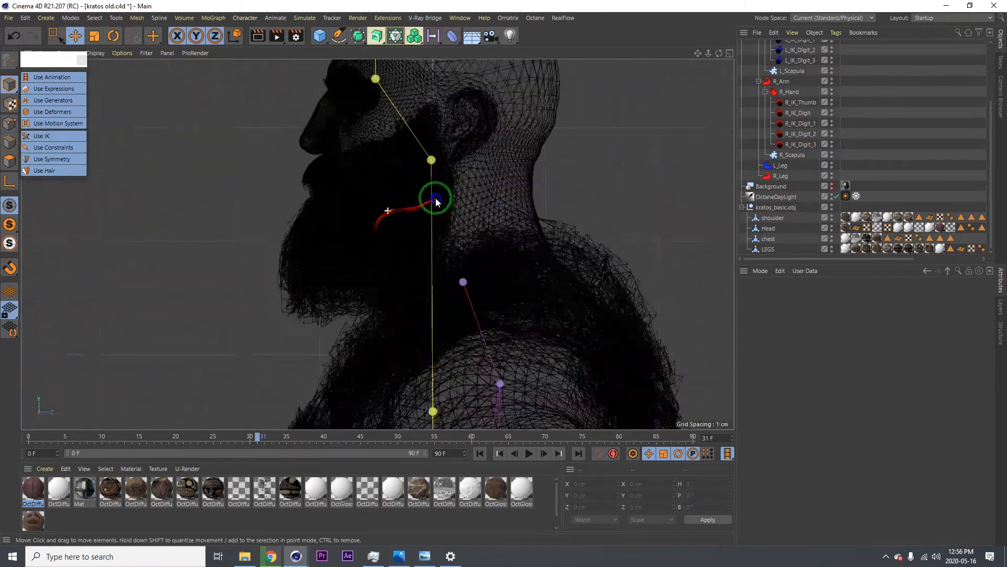
{"action": "left_click", "coordinate": [433, 158]}
{"action": "key", "text": "w"}
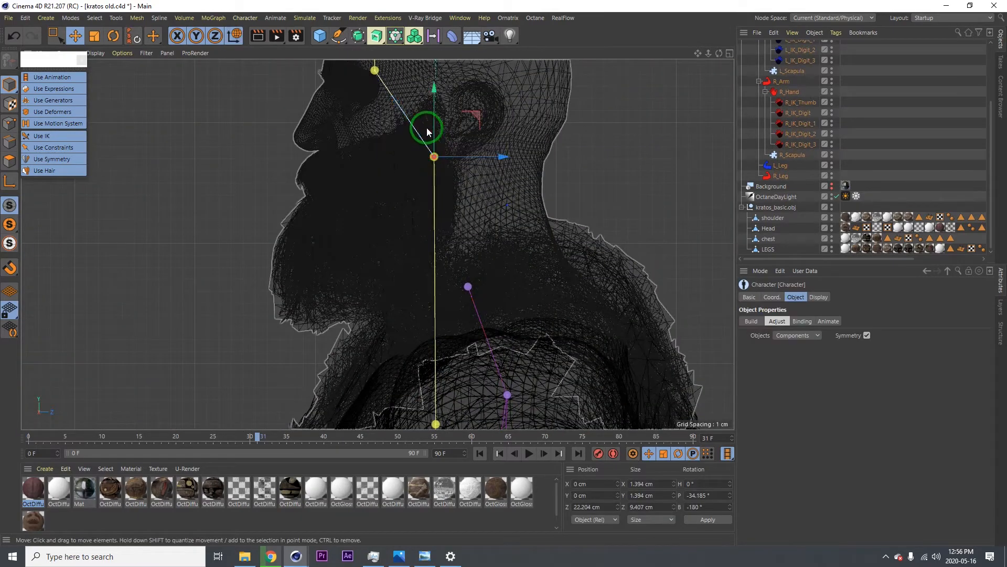
{"action": "left_click_drag", "start_coordinate": [430, 135], "coordinate": [496, 227]}
- Raise the neck joint slightly within Kratos's neck
{"action": "scroll", "coordinate": [467, 265], "scroll_direction": "down", "scroll_amount": 2}
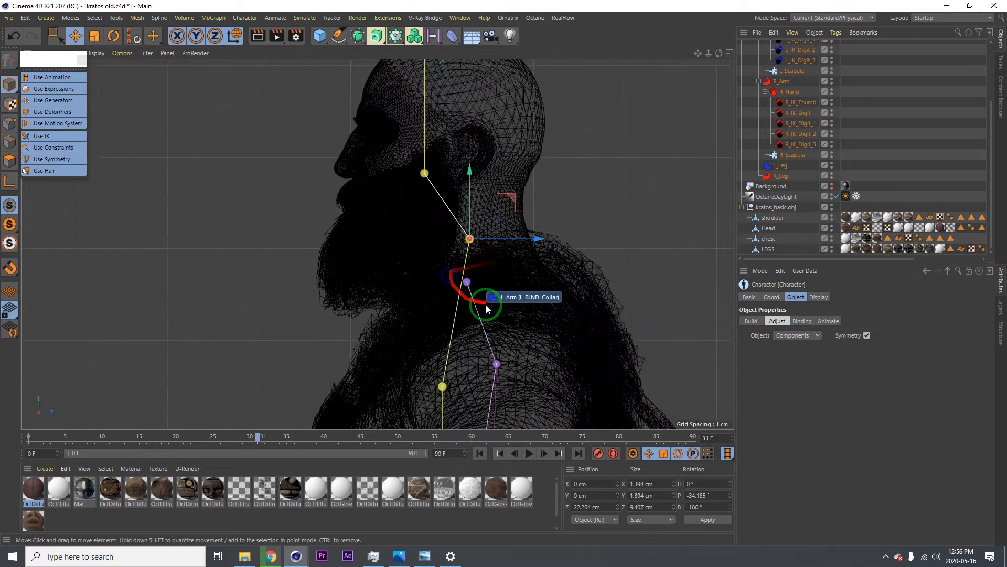
{"action": "middle_click_drag", "start_coordinate": [485, 308], "coordinate": [470, 229], "text": "alt"}
{"action": "scroll", "coordinate": [484, 300], "scroll_direction": "down", "scroll_amount": 6}
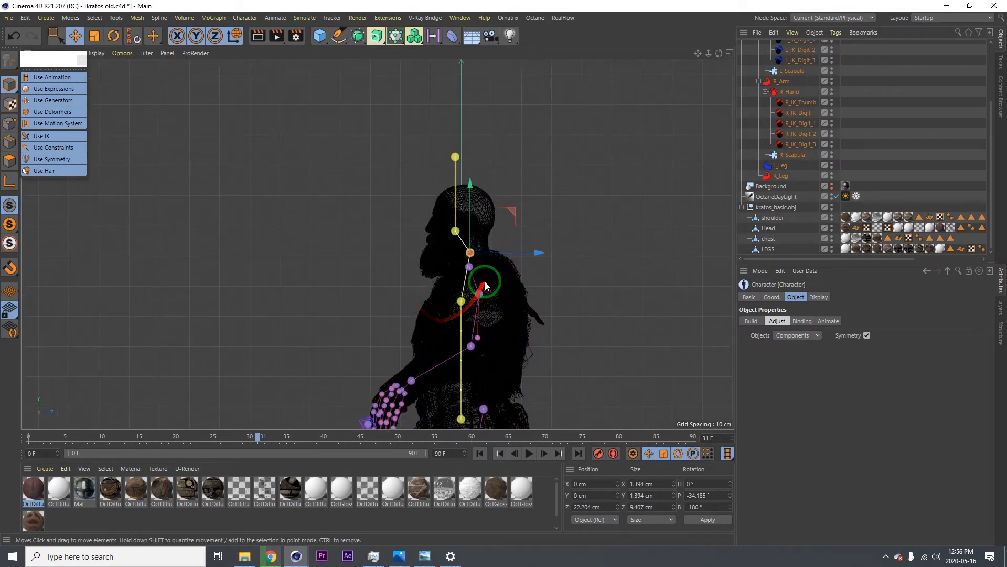
{"action": "scroll", "coordinate": [484, 283], "scroll_direction": "up", "scroll_amount": 6}
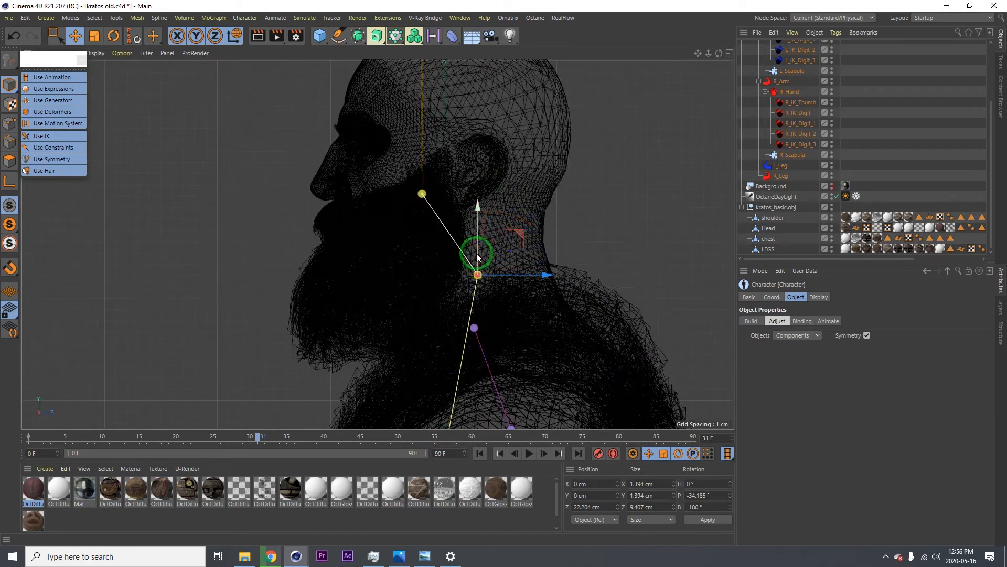
{"action": "left_click_drag", "start_coordinate": [477, 257], "coordinate": [478, 237]}
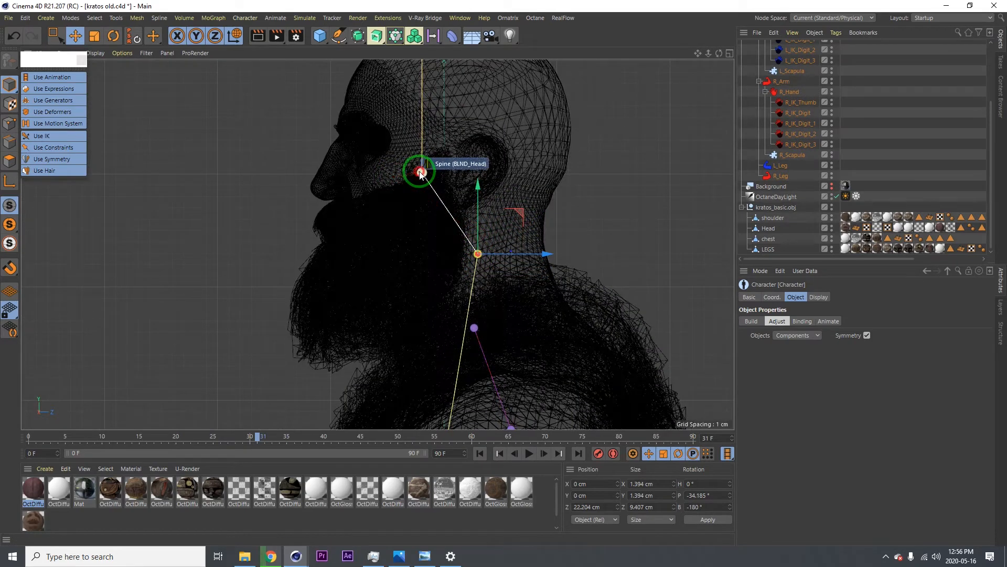
- Move the spine's head joint forward and down to Kratos's chin, as seen from the side
{"action": "left_click_drag", "start_coordinate": [421, 174], "coordinate": [338, 231]}
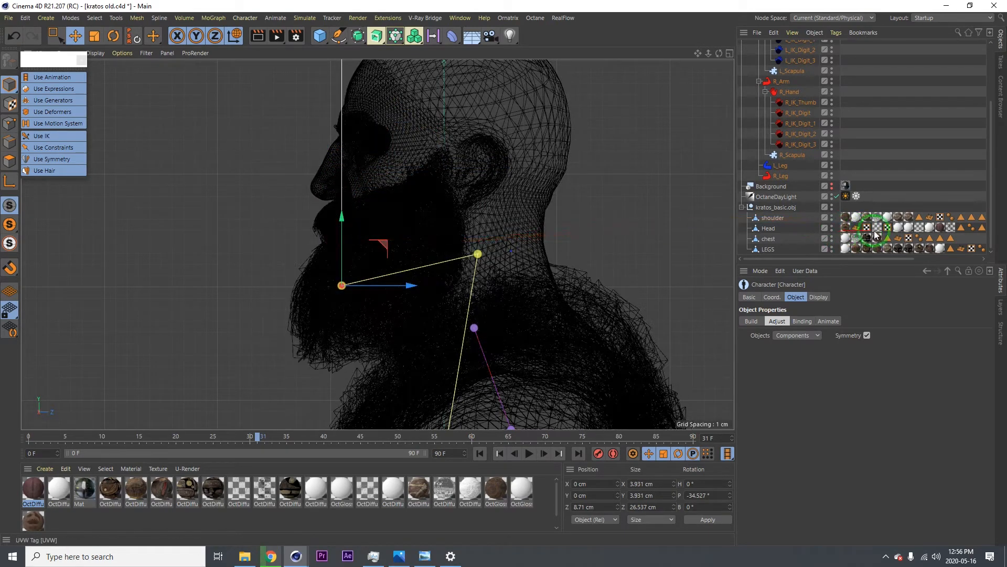
- Find the beard among the Head object's polygon selections and hide Polygon Selection #9 to check the head joint against the chin
{"action": "left_click_drag", "start_coordinate": [860, 259], "coordinate": [936, 259]}
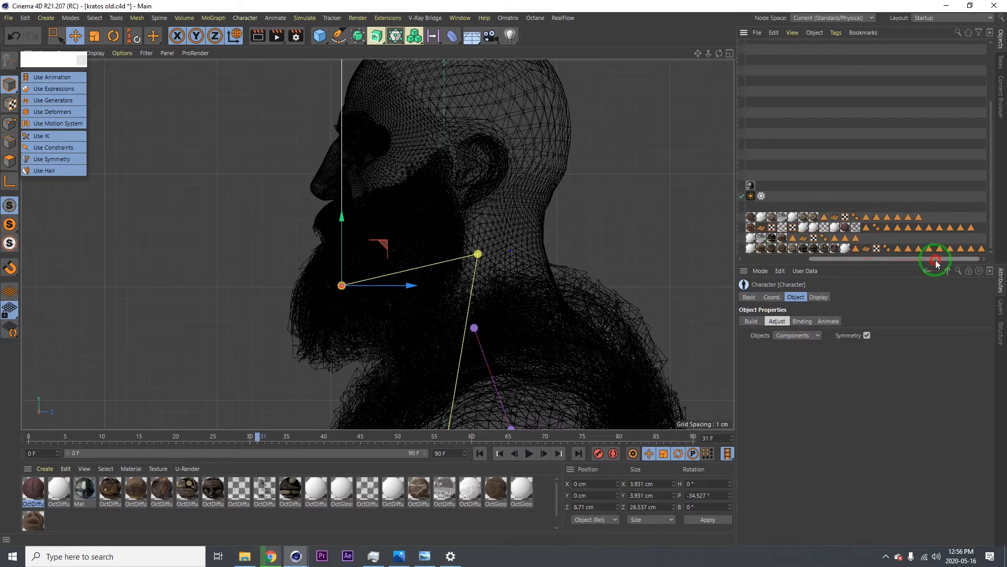
{"action": "left_click", "coordinate": [962, 229]}
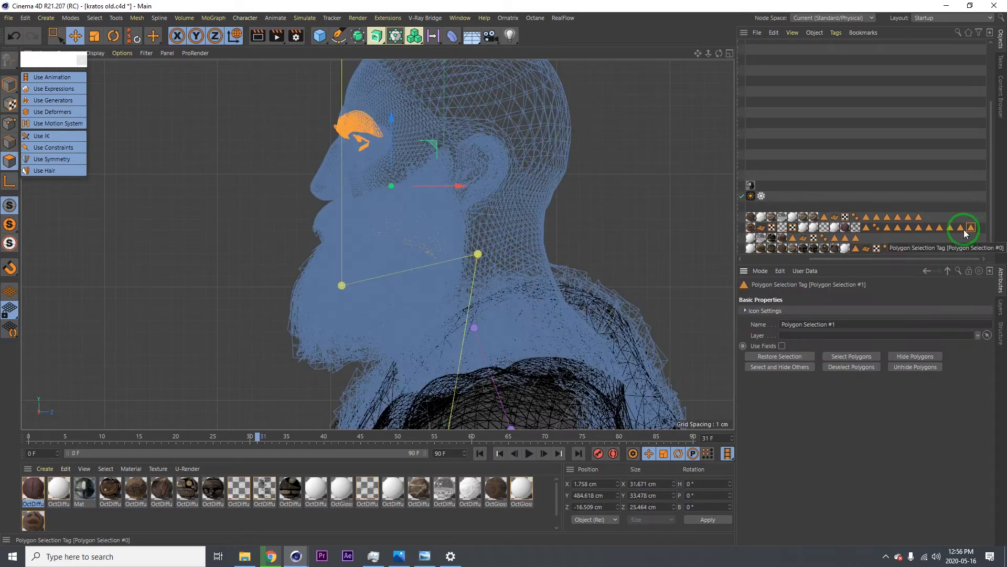
{"action": "left_click", "coordinate": [949, 228]}
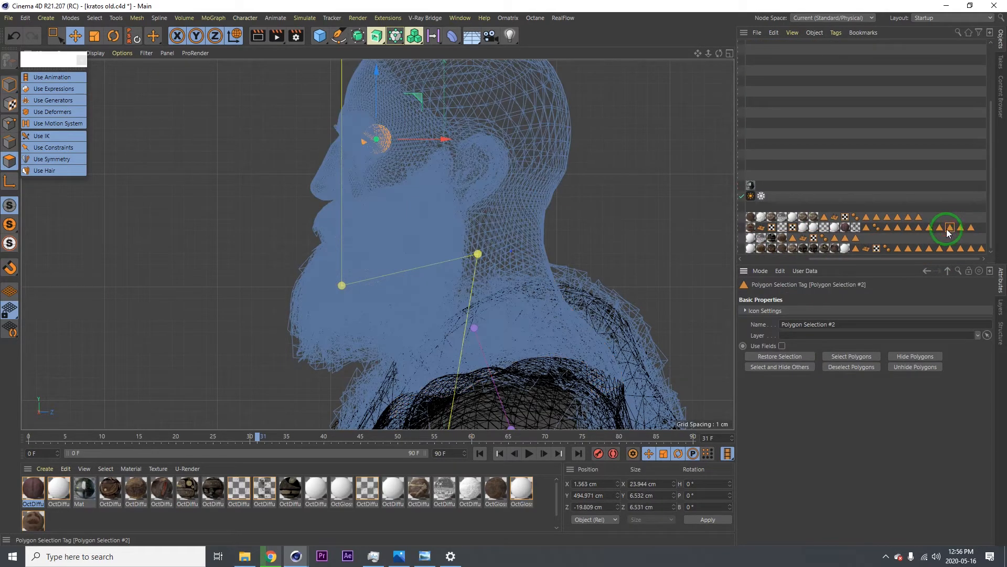
{"action": "left_click", "coordinate": [908, 228]}
{"action": "left_click", "coordinate": [891, 229]}
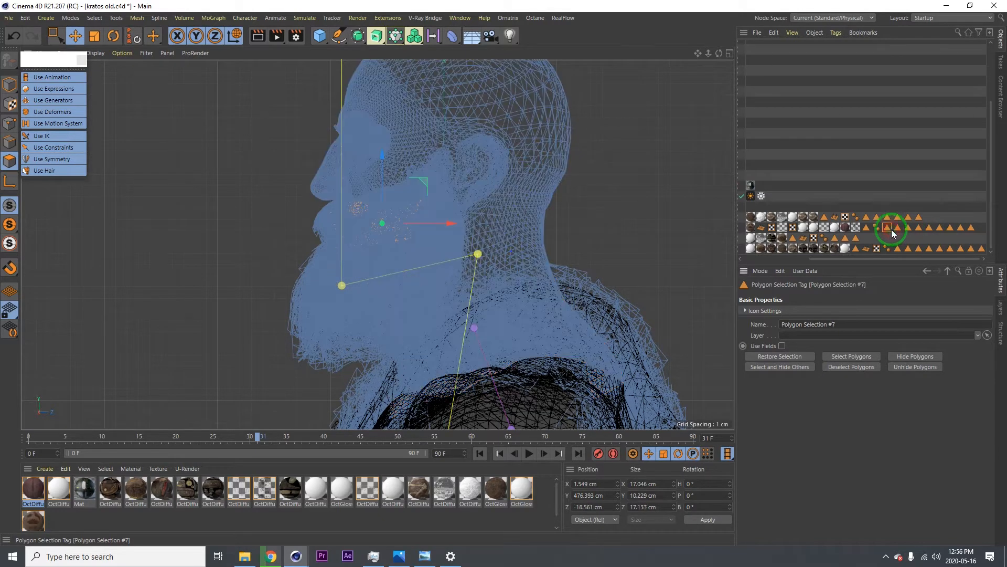
{"action": "double_click", "coordinate": [897, 229]}
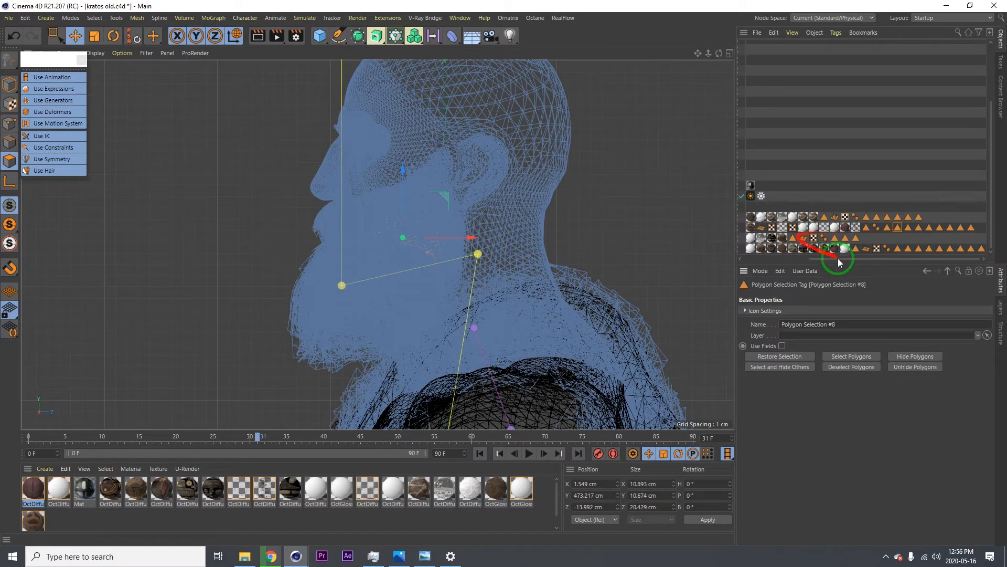
{"action": "left_click_drag", "start_coordinate": [847, 259], "coordinate": [803, 262]}
{"action": "left_click", "coordinate": [287, 307]}
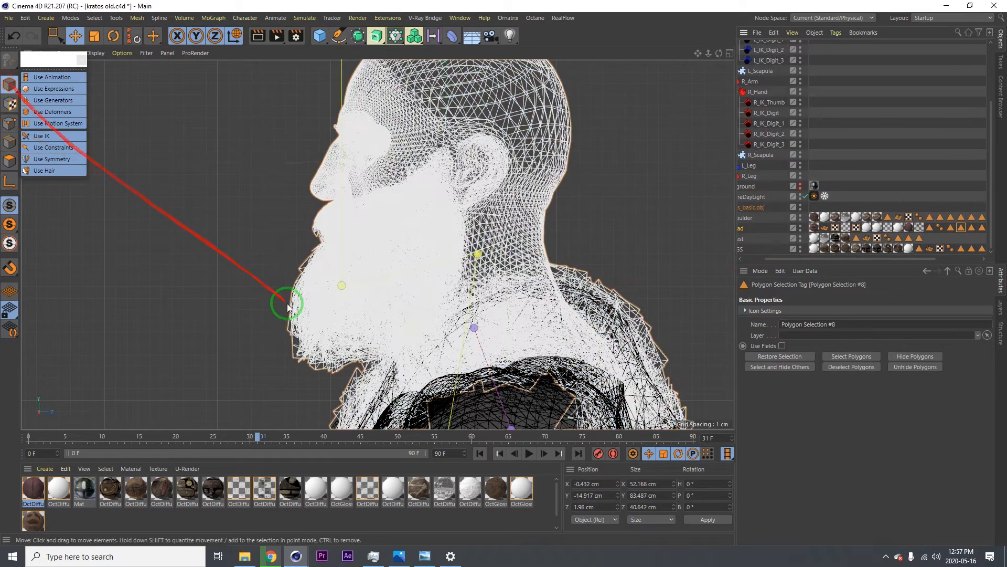
{"action": "left_click", "coordinate": [928, 228]}
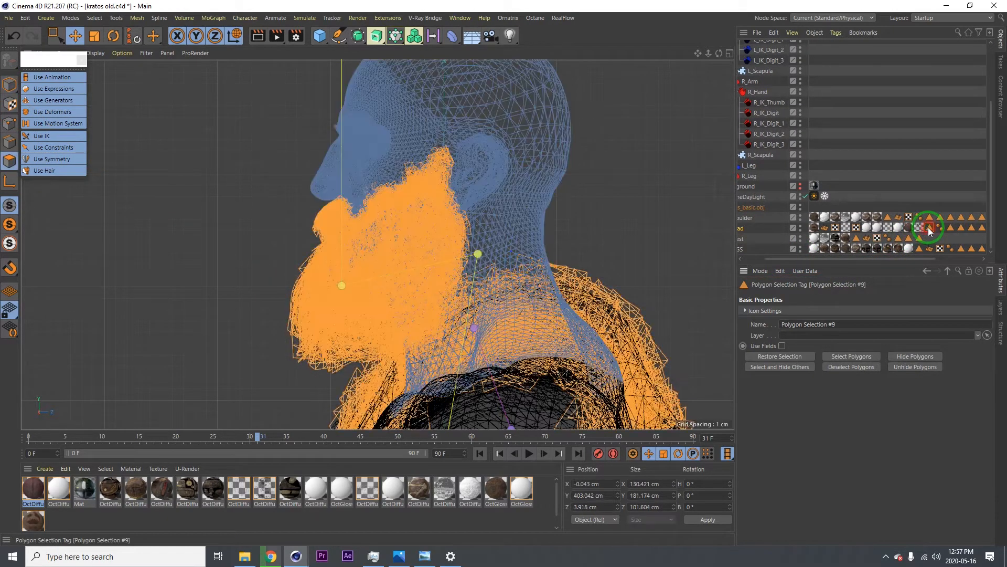
{"action": "left_click", "coordinate": [913, 356]}
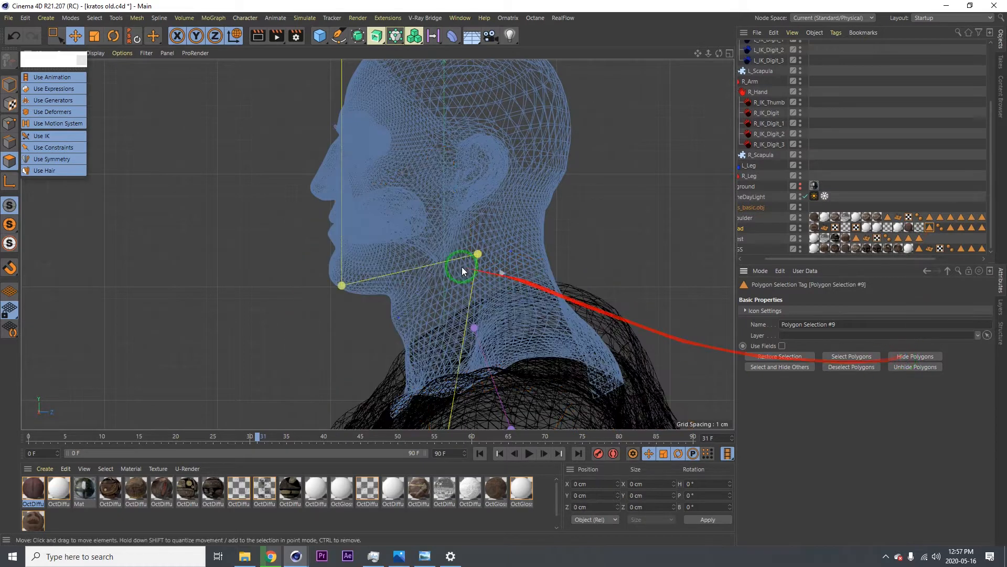
{"action": "left_click", "coordinate": [342, 284]}
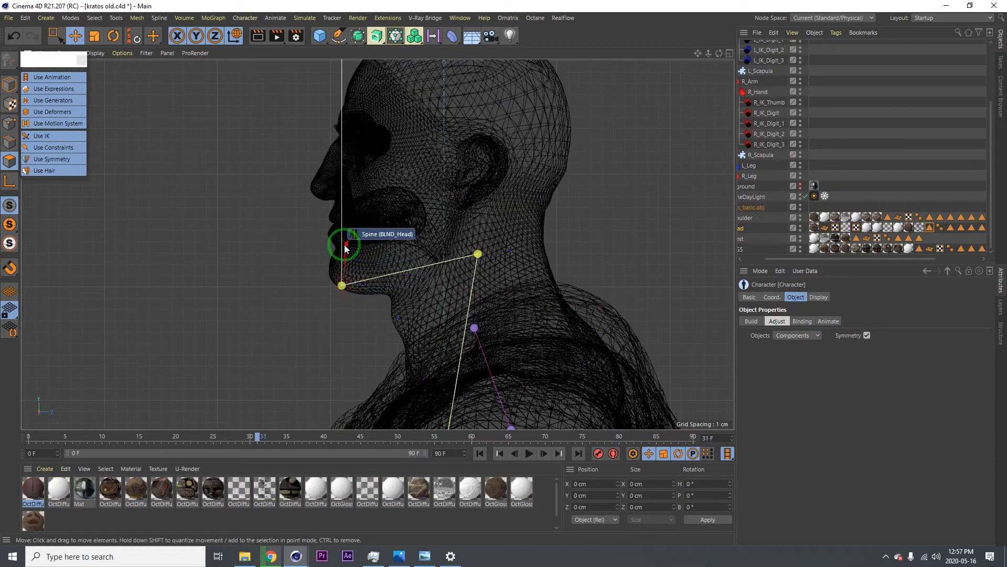
{"action": "left_click", "coordinate": [10, 86]}
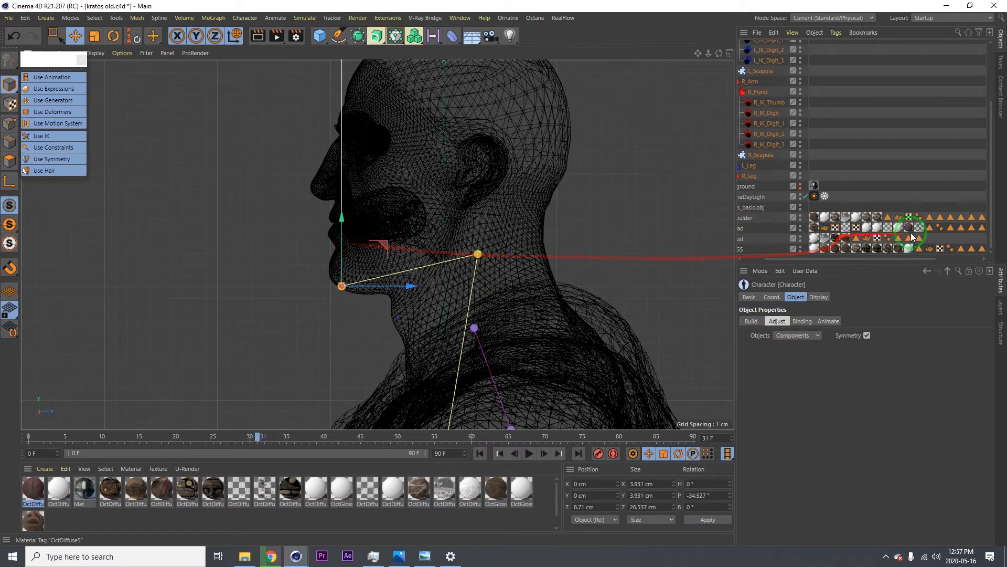
- Unhide the beard polygons of the Head object's Polygon Selection #9 and return to whole-object editing in the side view
{"action": "left_click", "coordinate": [931, 229]}
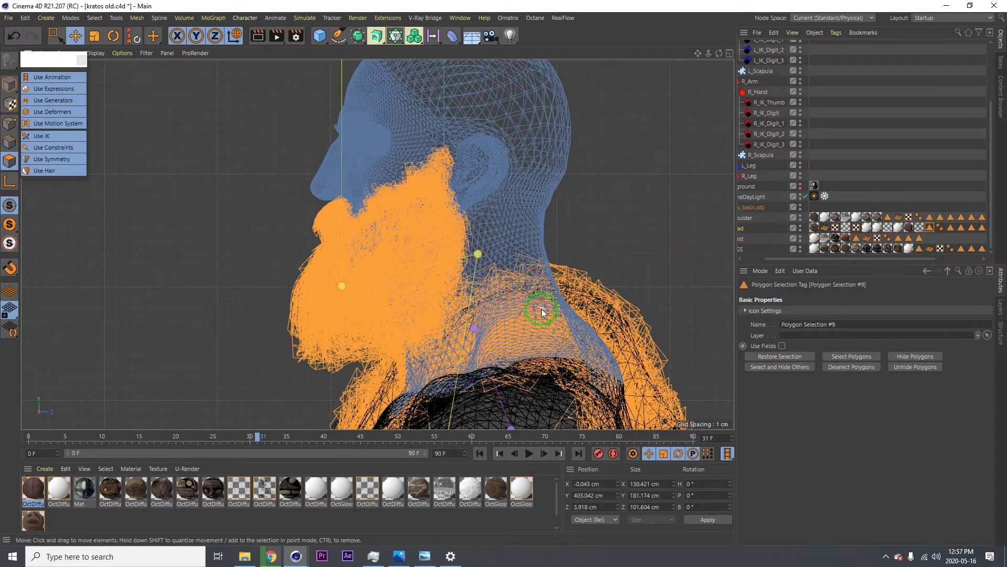
{"action": "middle_click", "coordinate": [542, 309]}
{"action": "middle_click", "coordinate": [279, 146]}
{"action": "middle_click", "coordinate": [594, 308]}
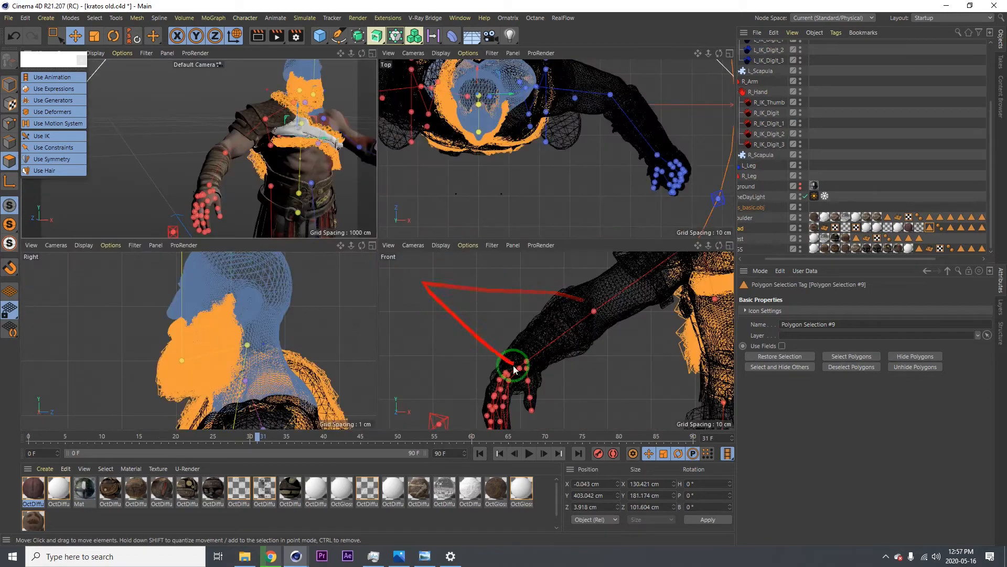
{"action": "middle_click", "coordinate": [593, 353]}
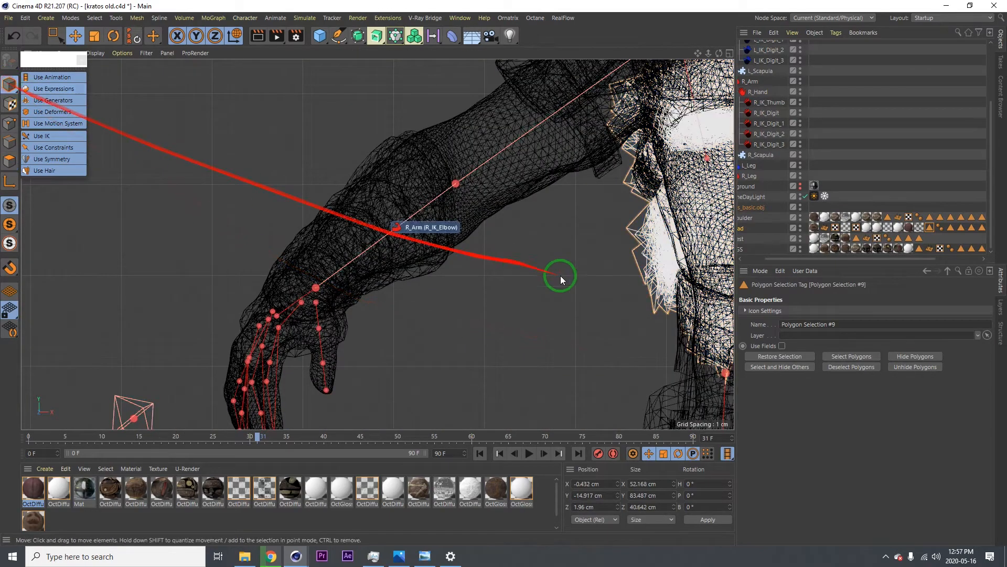
{"action": "middle_click", "coordinate": [598, 328]}
{"action": "middle_click", "coordinate": [269, 315]}
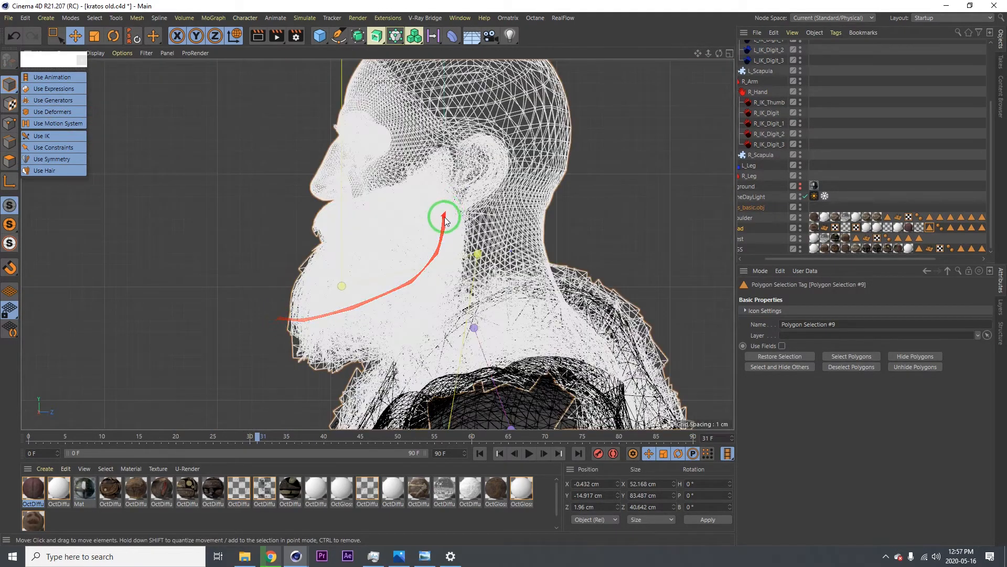
- Move the spine's head tip joint back and slightly down to the crown of Kratos's head
{"action": "left_click", "coordinate": [214, 302]}
{"action": "left_click", "coordinate": [281, 147]}
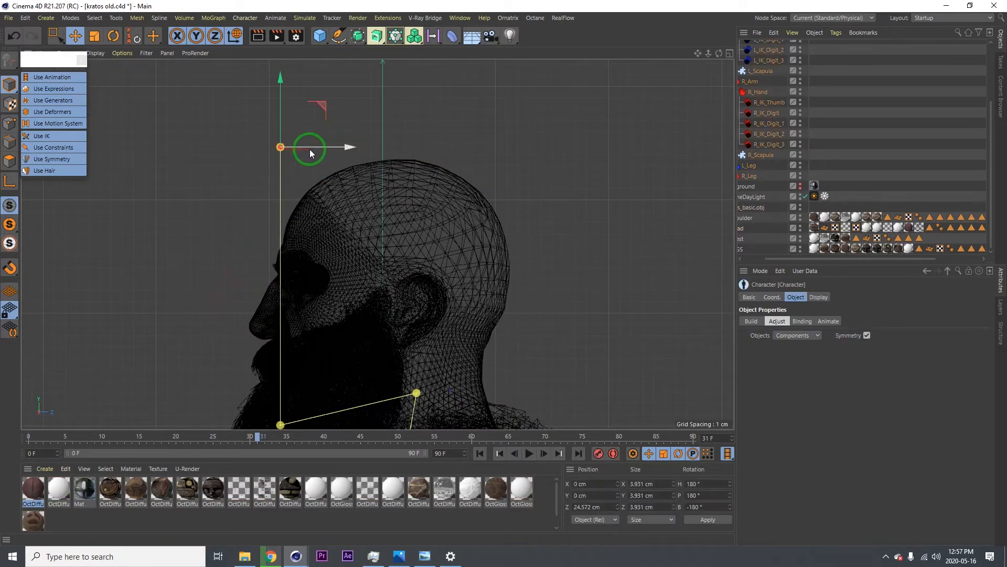
{"action": "left_click_drag", "start_coordinate": [309, 149], "coordinate": [416, 155]}
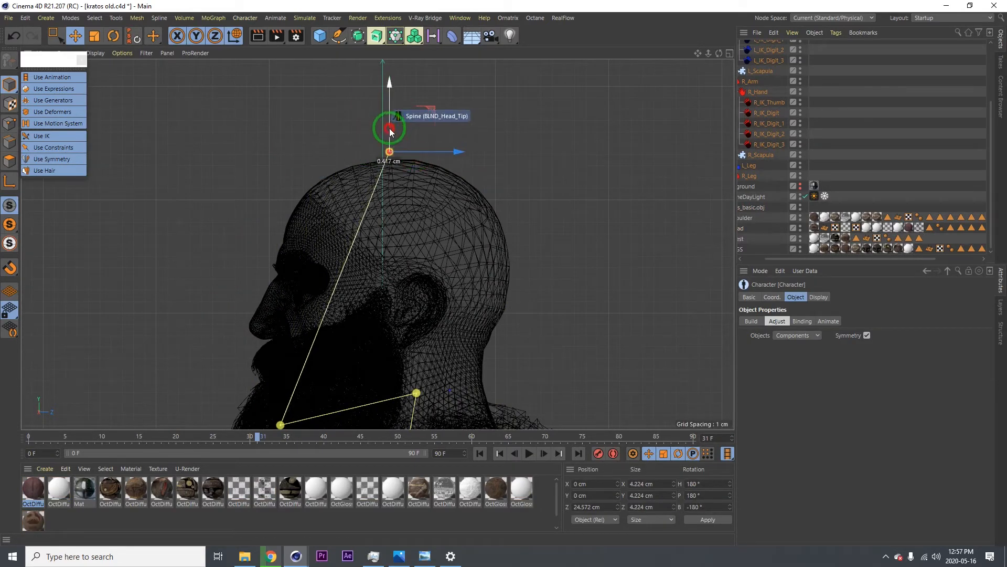
- Raise the left leg's hip joint by about 2 cm, as seen from the side
{"action": "scroll", "coordinate": [315, 288], "scroll_direction": "down", "scroll_amount": 5}
{"action": "left_click_drag", "start_coordinate": [290, 295], "coordinate": [415, 288]}
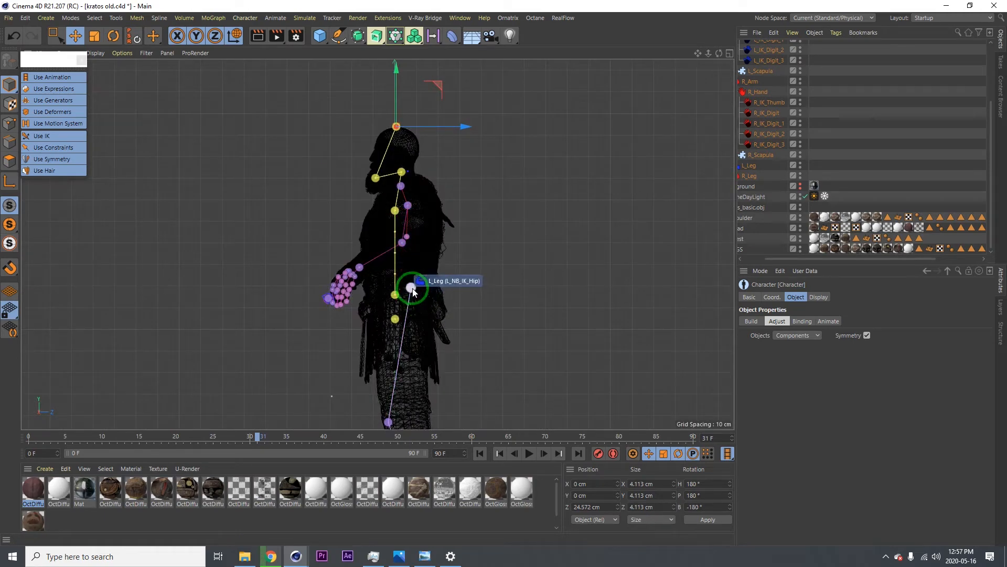
{"action": "scroll", "coordinate": [416, 289], "scroll_direction": "up", "scroll_amount": 4}
{"action": "left_click", "coordinate": [408, 211]}
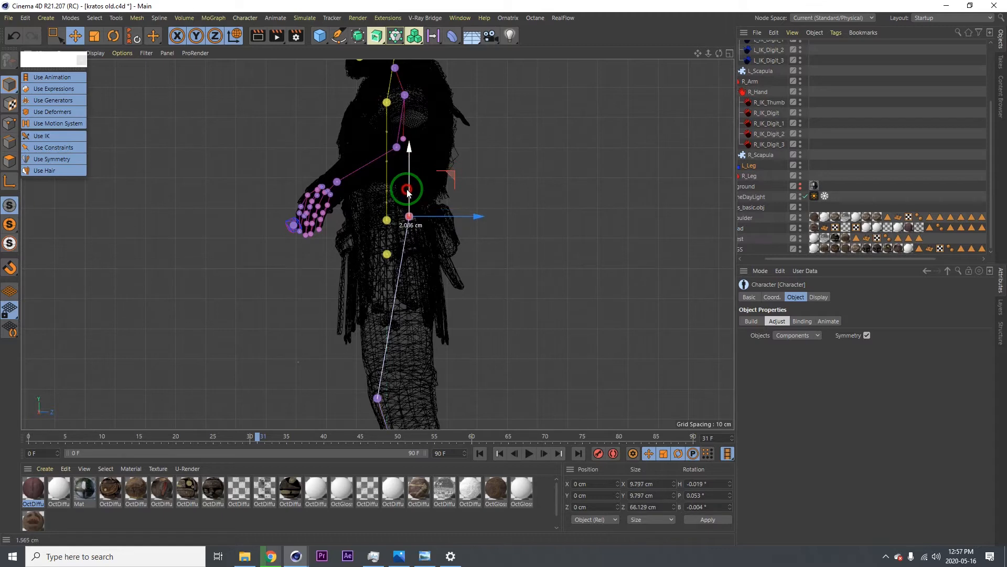
{"action": "left_click_drag", "start_coordinate": [407, 190], "coordinate": [406, 187]}
{"action": "scroll", "coordinate": [430, 310], "scroll_direction": "down", "scroll_amount": 3}
{"action": "middle_click_drag", "start_coordinate": [405, 324], "coordinate": [407, 216], "text": "alt"}
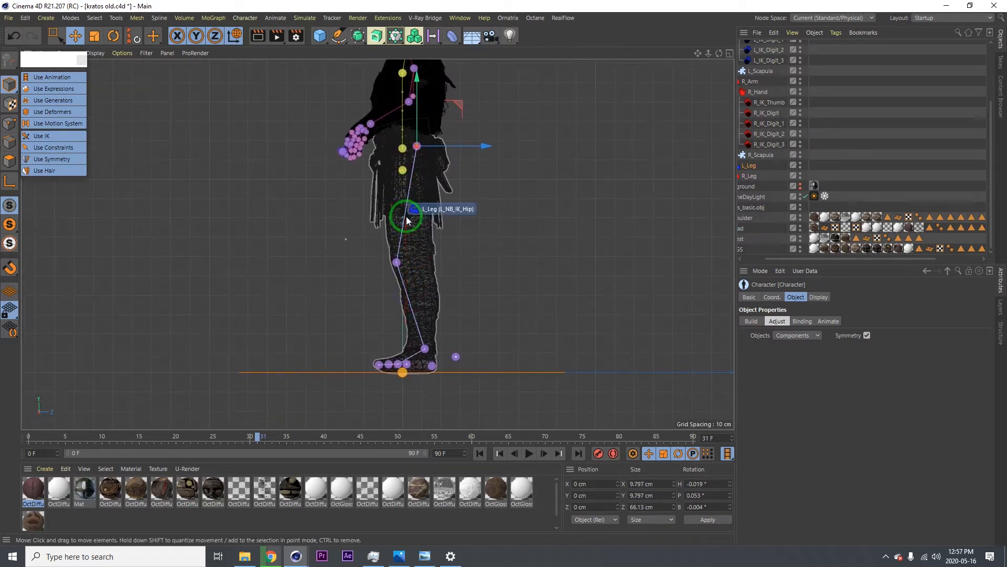
- Review the fitted skeleton on the model in the perspective view and save the scene
{"action": "middle_click", "coordinate": [440, 285]}
{"action": "middle_click", "coordinate": [197, 150]}
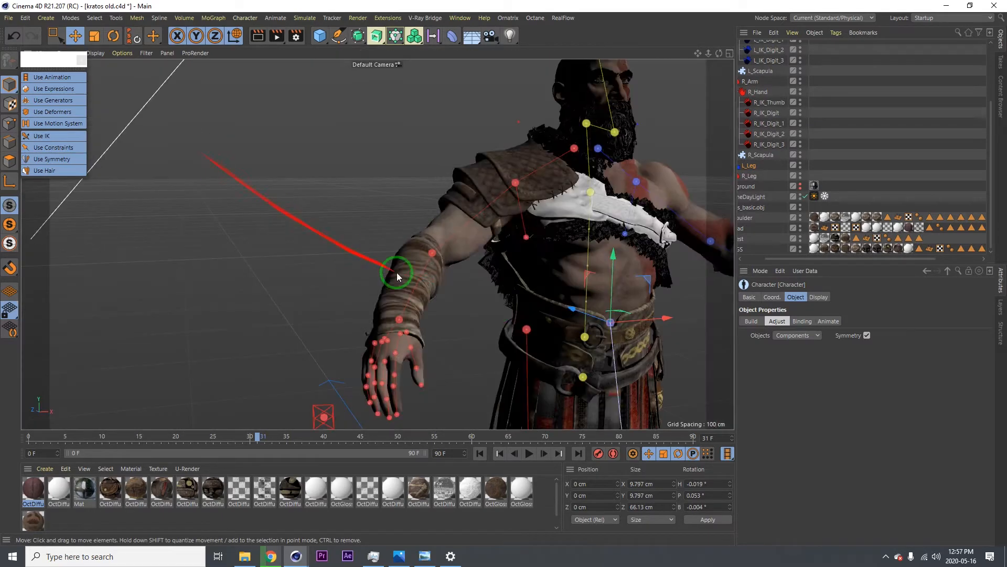
{"action": "scroll", "coordinate": [524, 295], "scroll_direction": "down", "scroll_amount": 3}
{"action": "middle_click_drag", "start_coordinate": [524, 295], "coordinate": [425, 243], "text": "alt"}
{"action": "mouse_move", "coordinate": [425, 242]}
{"action": "left_mouse_down", "text": "alt"}
{"action": "mouse_move", "coordinate": [348, 239]}
{"action": "mouse_move", "coordinate": [430, 259]}
{"action": "left_mouse_up", "text": "alt"}
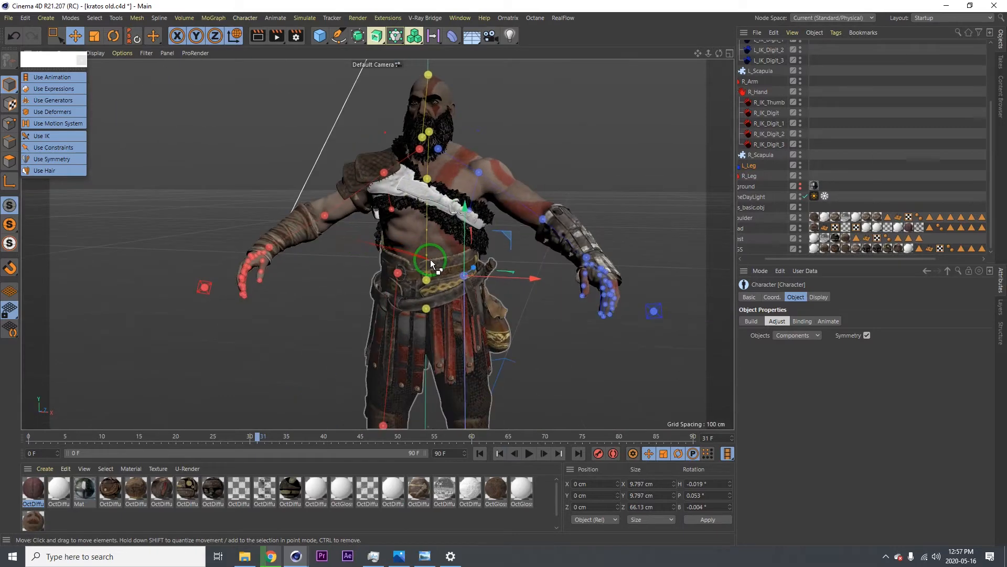
{"action": "key", "text": "ctrl+s"}
- Lower the right scapula joint beneath the shoulder, alongside Kratos's ribs
{"action": "right_click_drag", "start_coordinate": [378, 211], "coordinate": [445, 202], "text": "alt"}
{"action": "left_click_drag", "start_coordinate": [445, 203], "coordinate": [534, 241], "text": "alt"}
{"action": "middle_click", "coordinate": [425, 246]}
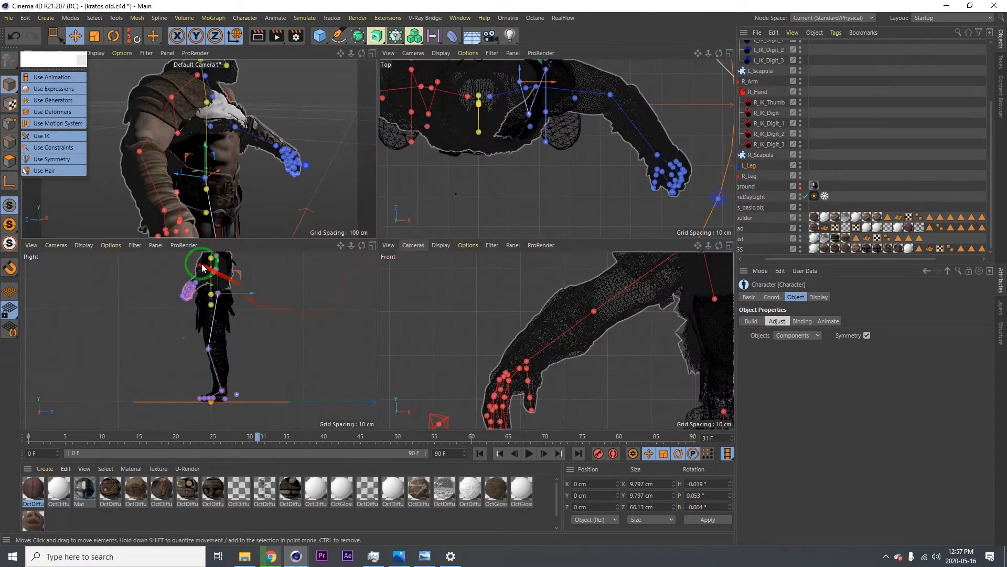
{"action": "middle_click", "coordinate": [316, 179]}
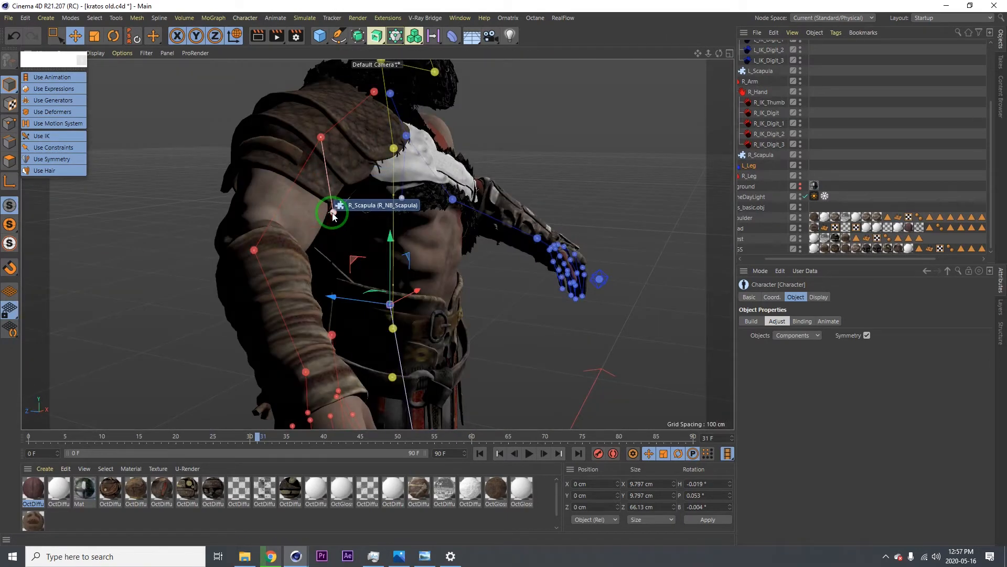
{"action": "left_click", "coordinate": [334, 195]}
{"action": "left_click_drag", "start_coordinate": [335, 215], "coordinate": [347, 241]}
{"action": "left_click_drag", "start_coordinate": [422, 260], "coordinate": [456, 264], "text": "alt"}
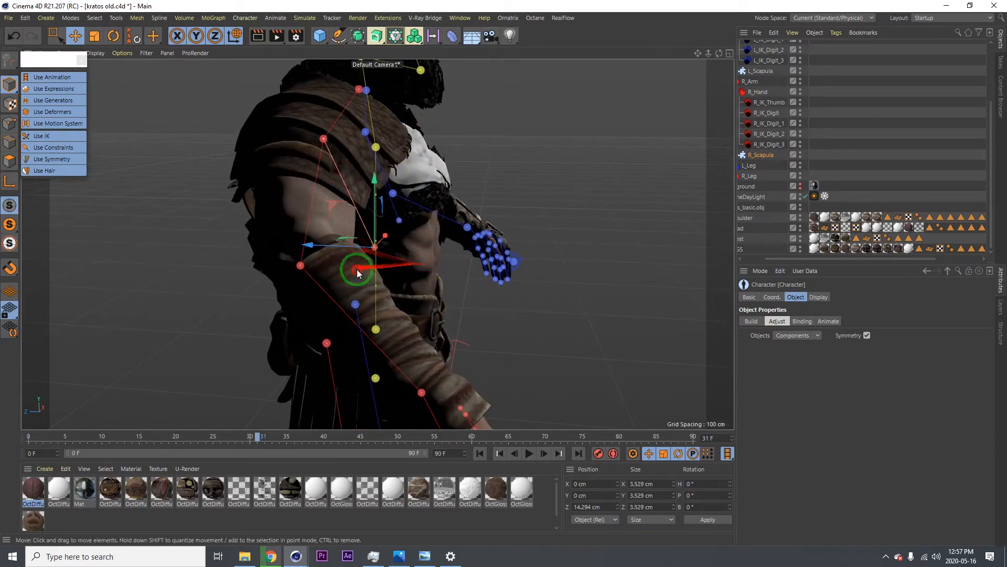
{"action": "left_click_drag", "start_coordinate": [356, 269], "coordinate": [259, 264], "text": "alt"}
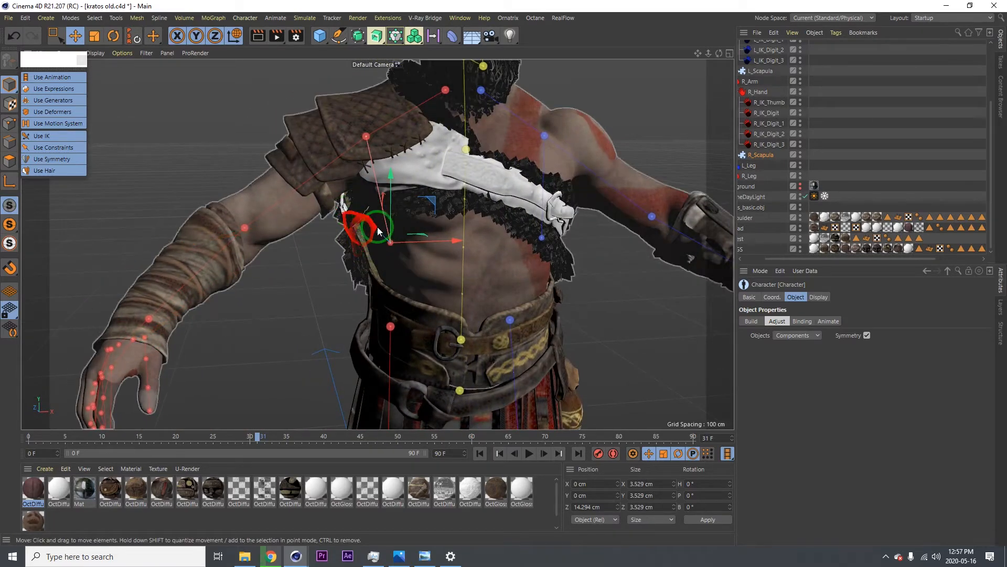
- Check the scapula and remaining joints from the front of the model and save the scene again
{"action": "right_click_drag", "start_coordinate": [469, 299], "coordinate": [432, 287], "text": "alt"}
{"action": "left_click_drag", "start_coordinate": [468, 300], "coordinate": [474, 259], "text": "alt"}
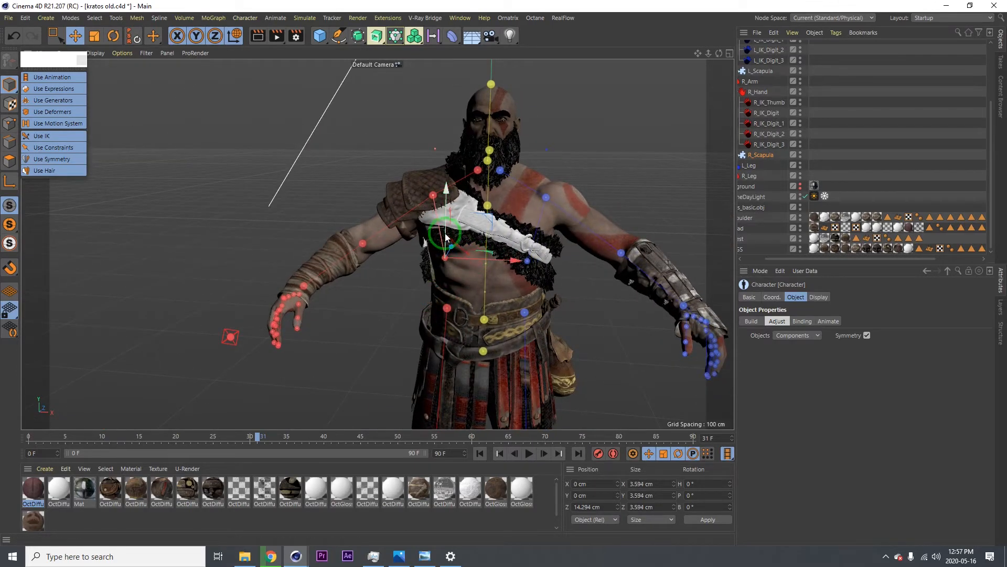
{"action": "right_click_drag", "start_coordinate": [472, 307], "coordinate": [482, 324], "text": "alt"}
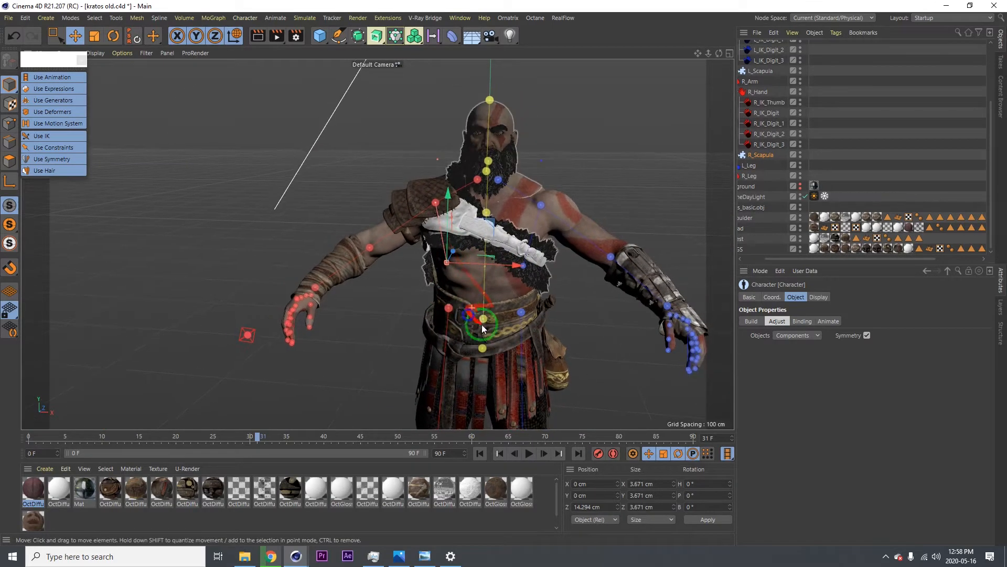
{"action": "middle_click_drag", "start_coordinate": [482, 324], "coordinate": [465, 319], "text": "alt"}
{"action": "middle_click", "coordinate": [502, 333]}
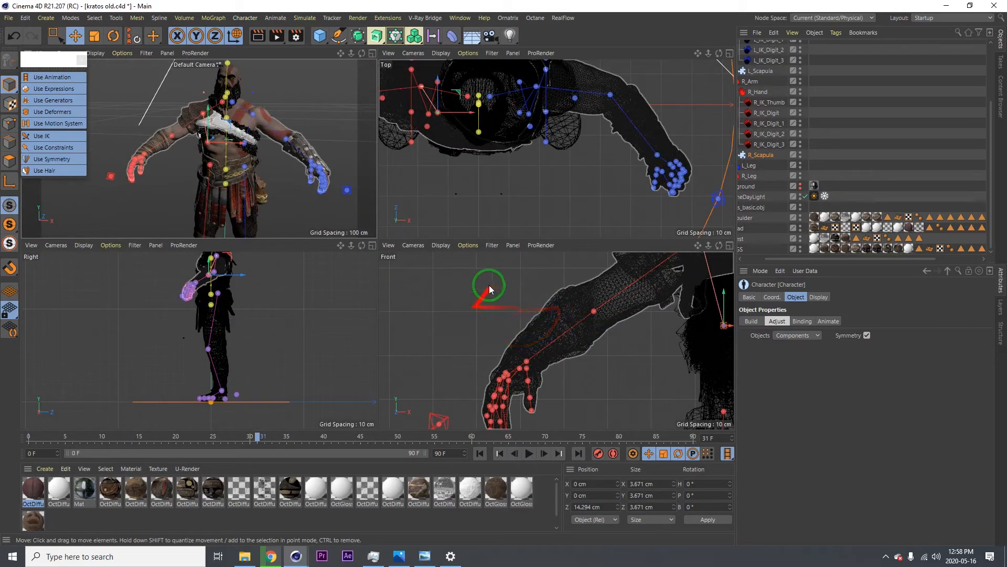
{"action": "middle_click", "coordinate": [292, 183]}
{"action": "left_click_drag", "start_coordinate": [782, 259], "coordinate": [747, 258]}
{"action": "key", "text": "ctrl+s"}
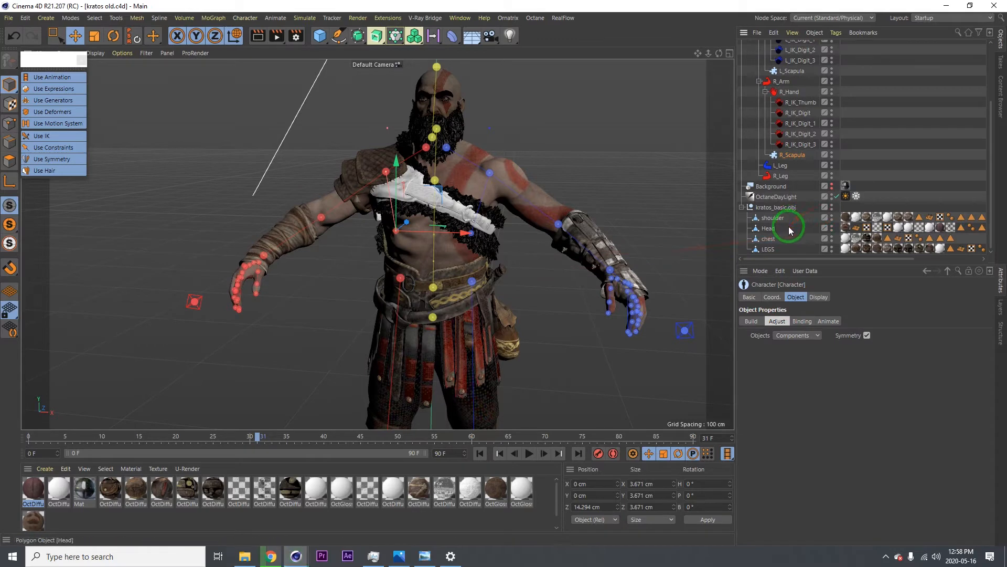
- Bind the shoulder, Head, chest and LEGS meshes to the character rig
{"action": "left_click", "coordinate": [786, 146]}
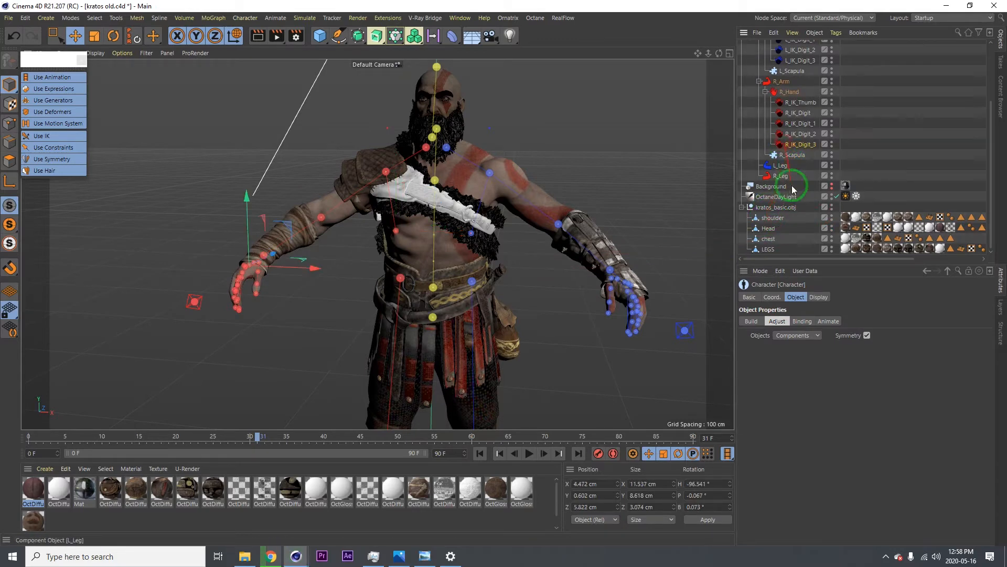
{"action": "left_click", "coordinate": [802, 321]}
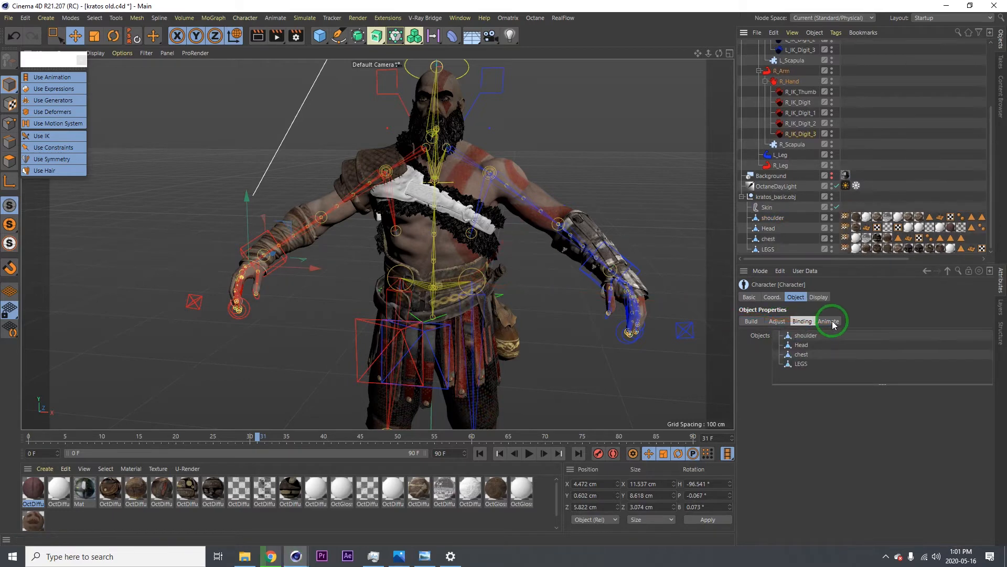
- Switch the character to its animation mode and add a walk to the whole figure
{"action": "left_click", "coordinate": [829, 322]}
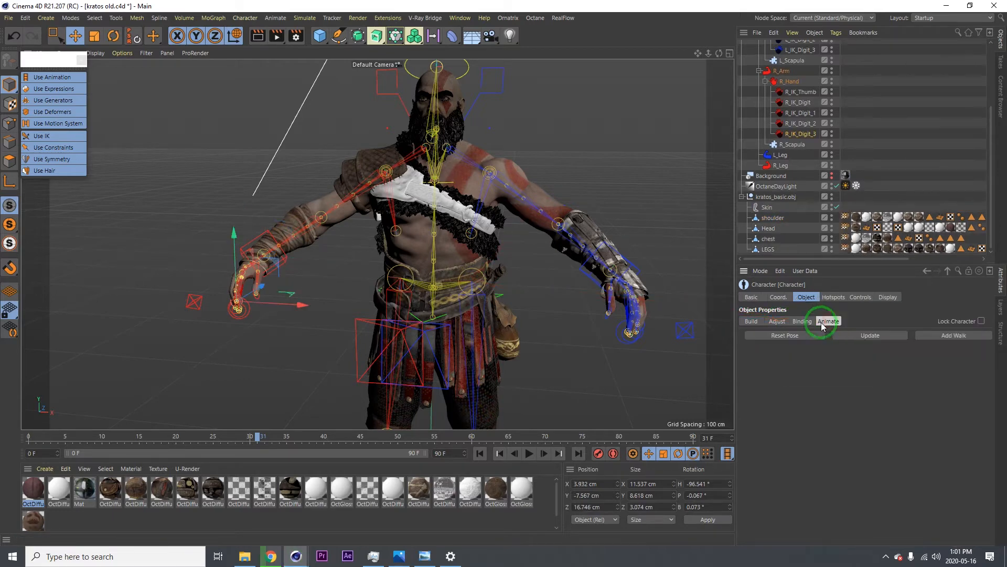
{"action": "right_click_drag", "start_coordinate": [515, 300], "coordinate": [477, 294], "text": "alt"}
{"action": "middle_click_drag", "start_coordinate": [477, 293], "coordinate": [414, 258], "text": "alt"}
{"action": "right_click_drag", "start_coordinate": [414, 259], "coordinate": [363, 259], "text": "alt"}
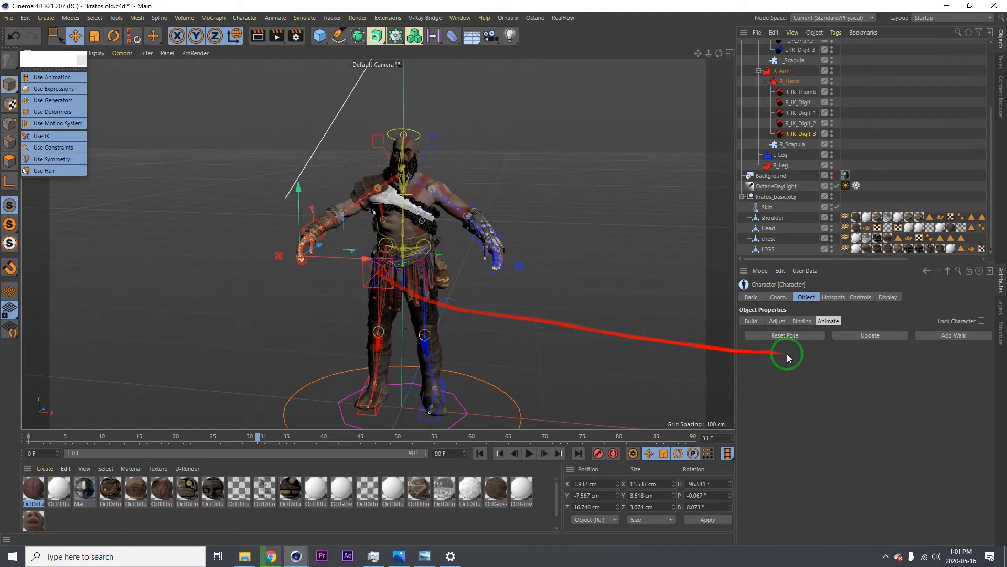
{"action": "left_click", "coordinate": [935, 337]}
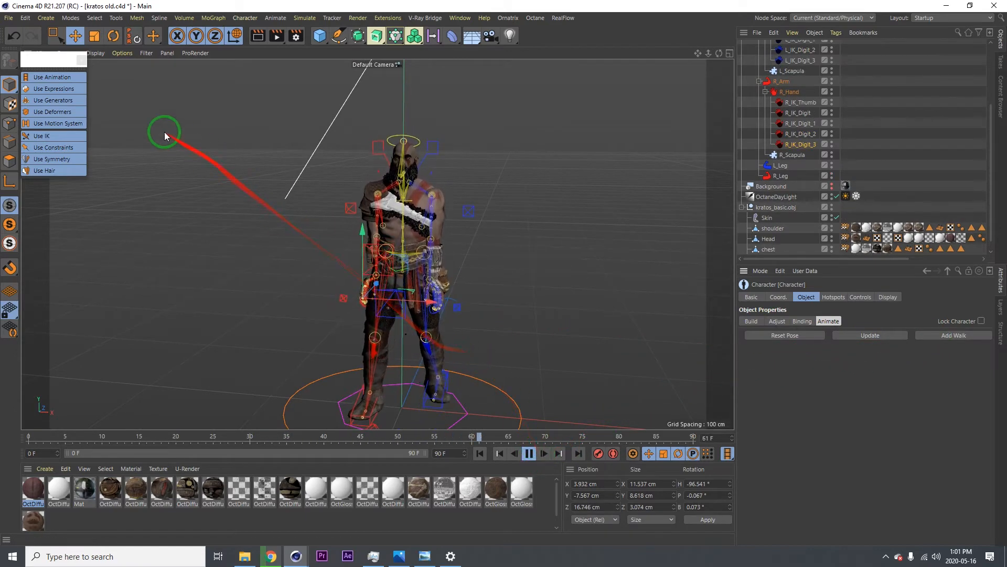
- Turn off generators, review the walk from the front and side, and return the animation to the first frame
{"action": "left_click", "coordinate": [52, 100]}
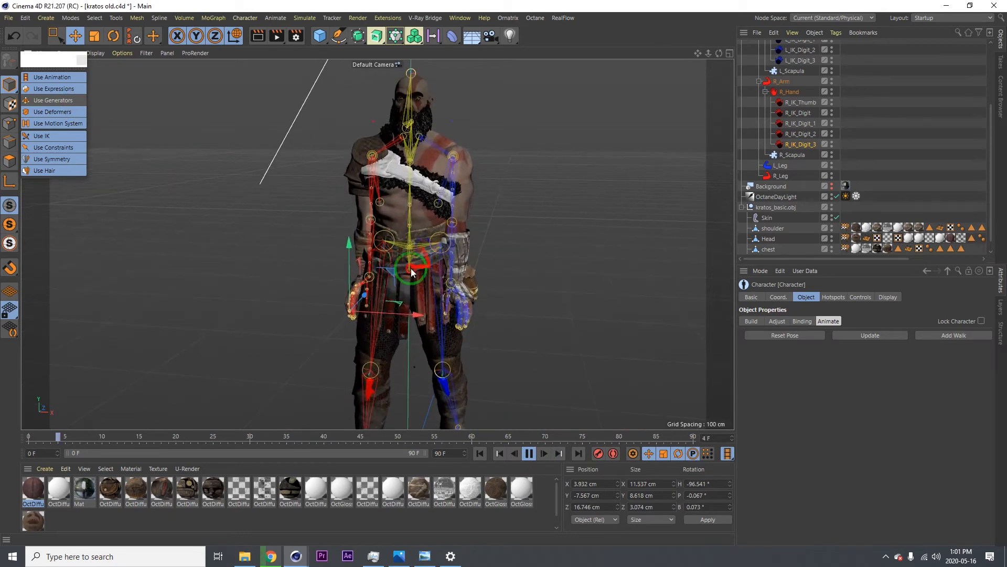
{"action": "left_click_drag", "start_coordinate": [411, 268], "coordinate": [335, 268], "text": "alt"}
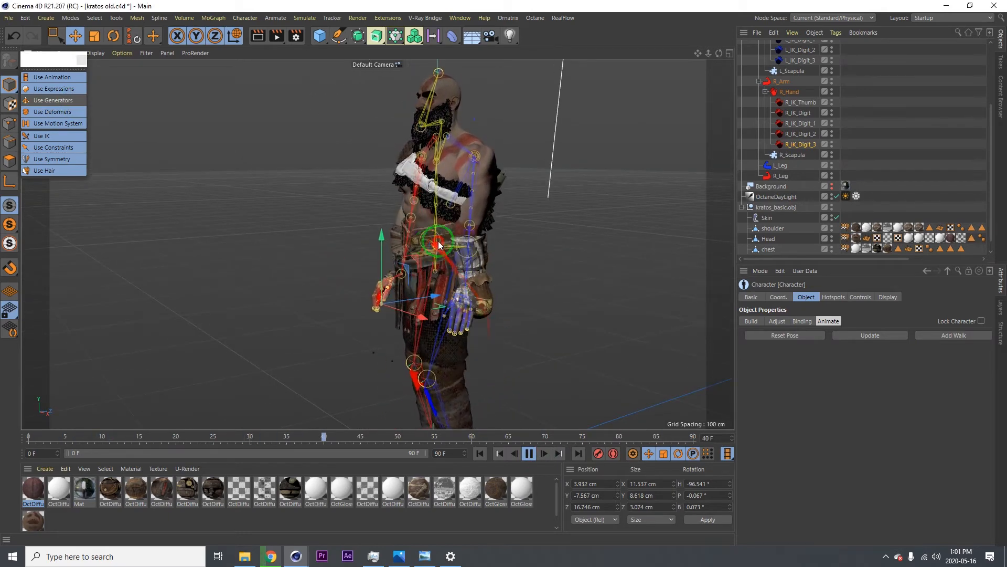
{"action": "left_click_drag", "start_coordinate": [438, 245], "coordinate": [538, 234], "text": "alt"}
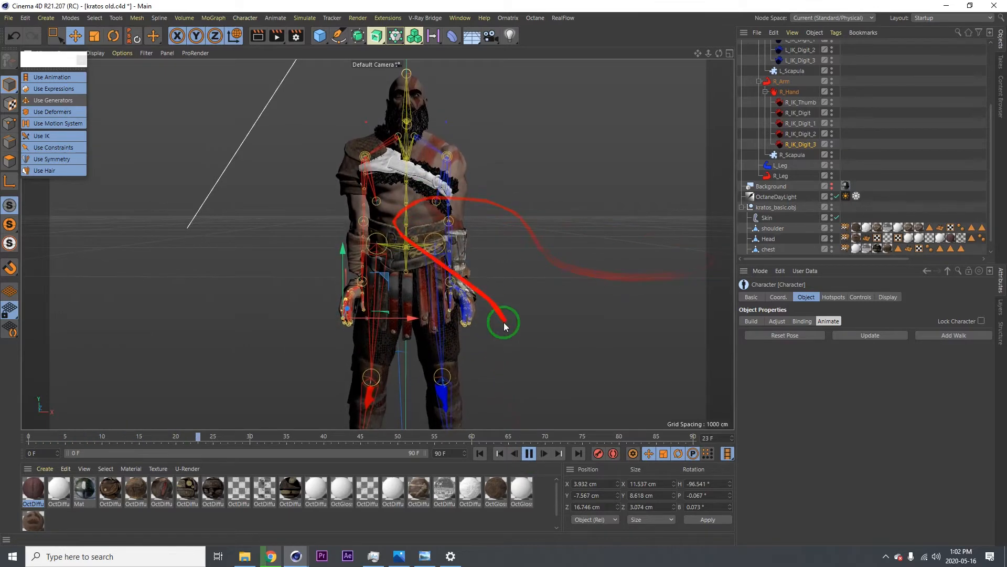
{"action": "left_click", "coordinate": [482, 453]}
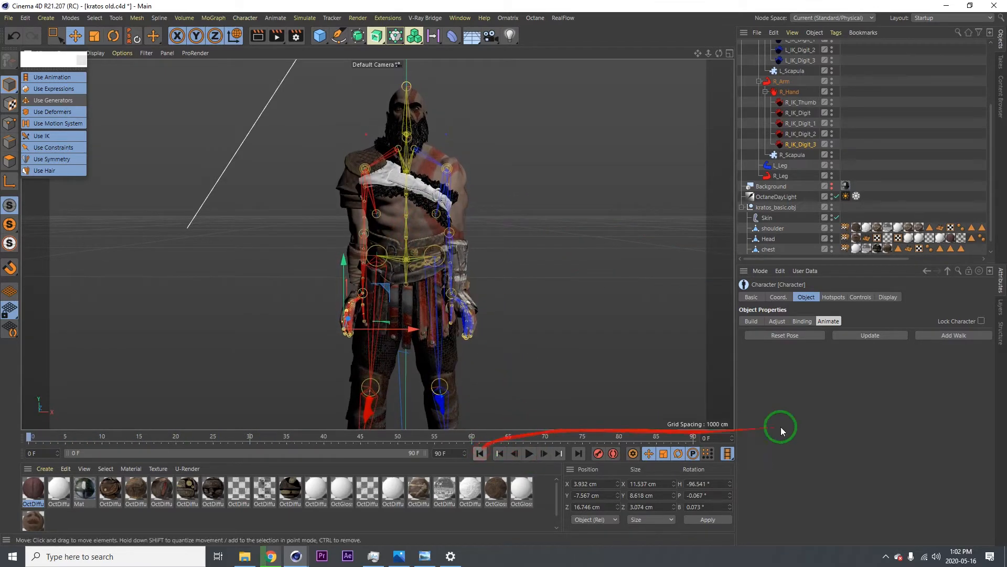
- Delete the CMotion walk object from the Character hierarchy
{"action": "scroll", "coordinate": [777, 80], "scroll_direction": "up", "scroll_amount": 3}
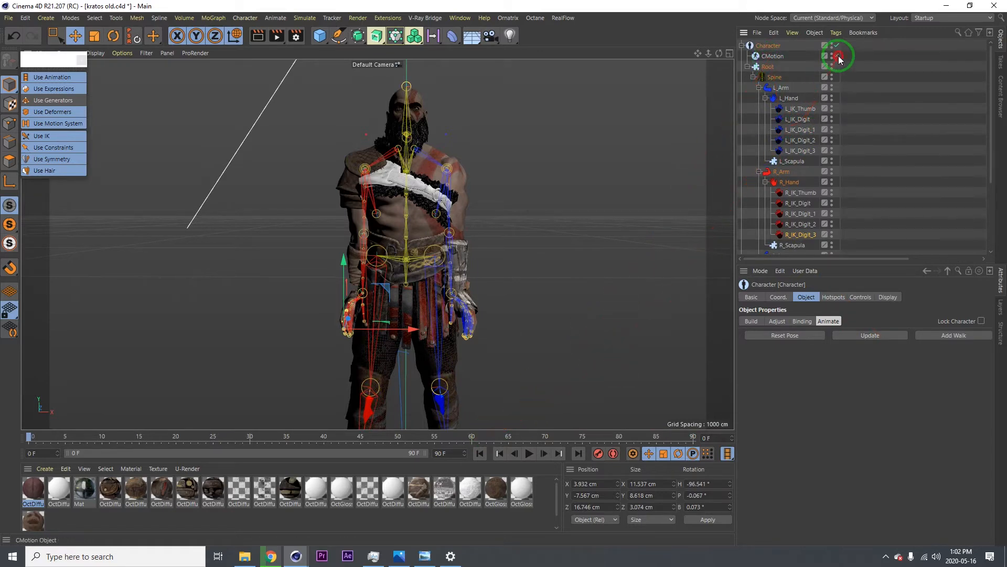
{"action": "left_click", "coordinate": [837, 56]}
{"action": "left_click", "coordinate": [771, 57]}
{"action": "key", "text": "Delete"}
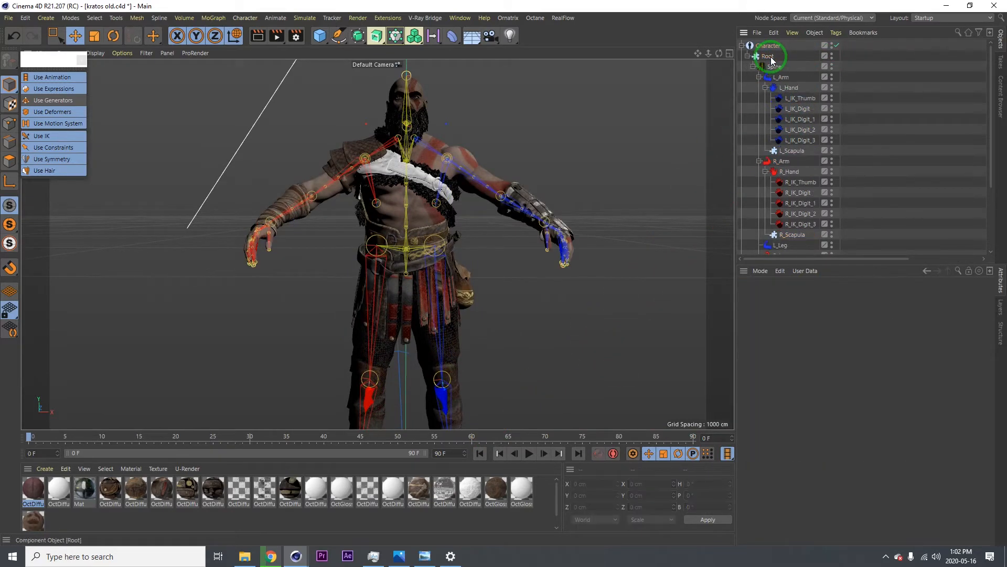
- Set the character's viewport display to show only its controllers and turn generators back on
{"action": "scroll", "coordinate": [353, 172], "scroll_direction": "up", "scroll_amount": 3}
{"action": "right_click_drag", "start_coordinate": [354, 173], "coordinate": [386, 181], "text": "alt"}
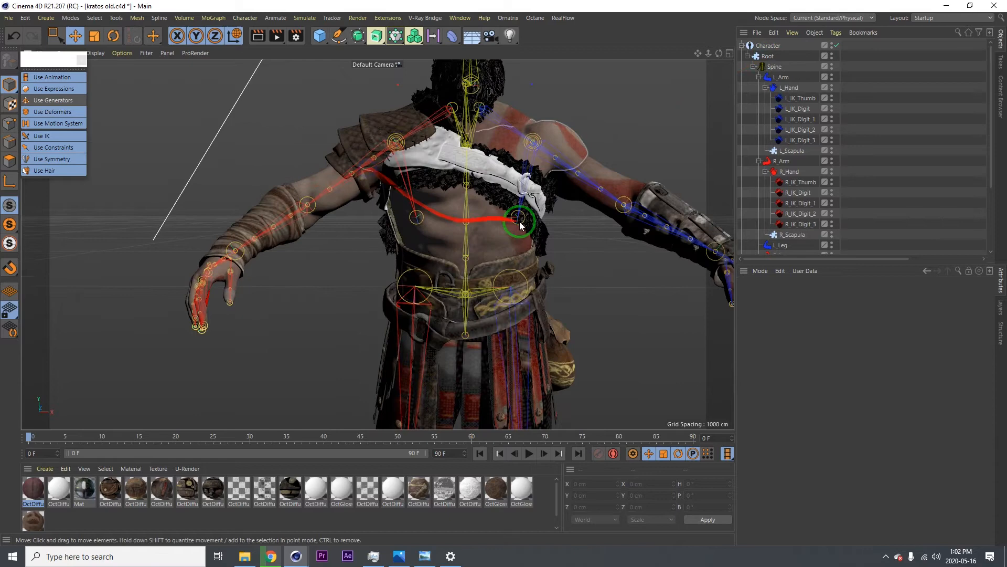
{"action": "left_click", "coordinate": [792, 193]}
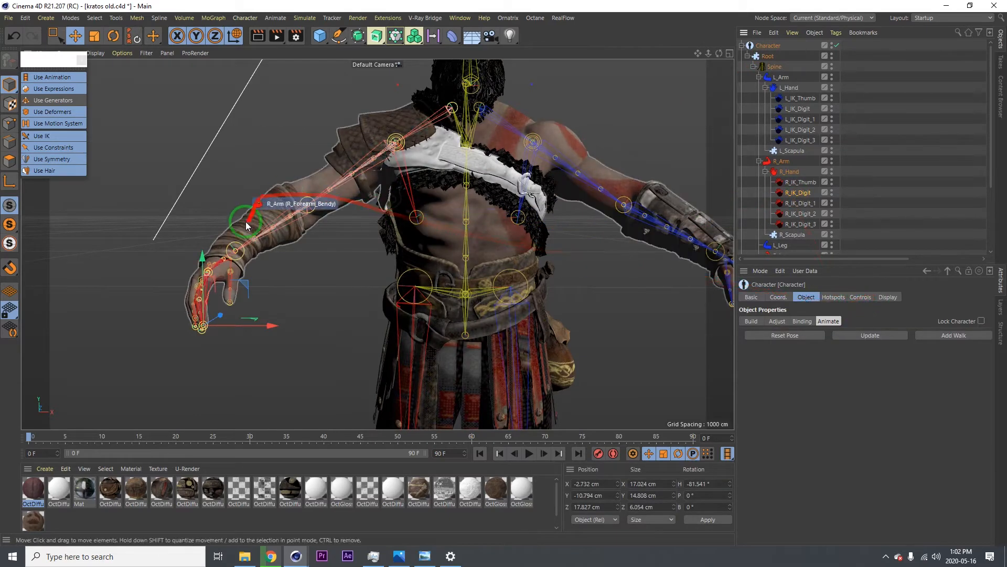
{"action": "left_click", "coordinate": [880, 298]}
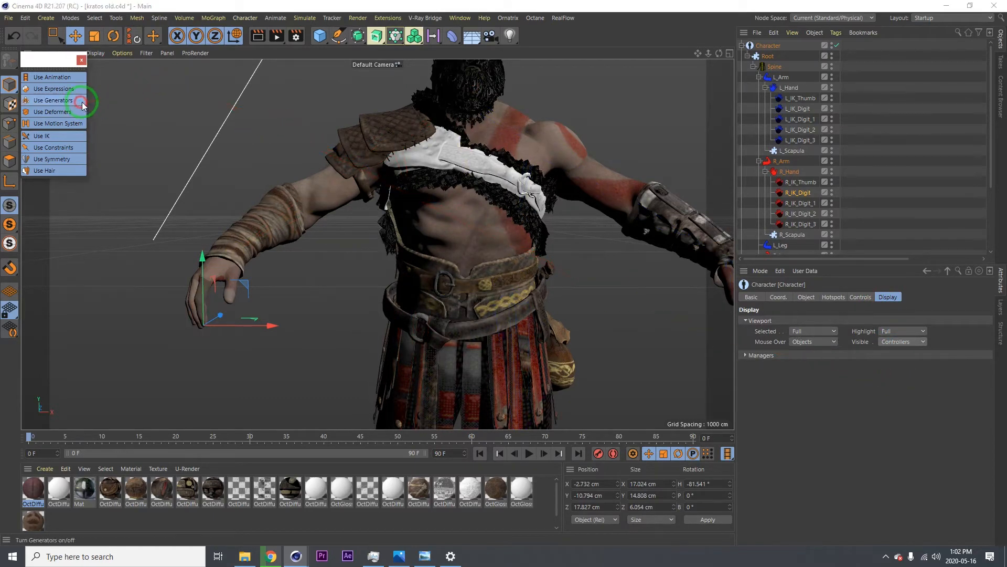
- Raise the right wrist controller to check how the arm and shoulder deform, and undo the move
{"action": "right_click_drag", "start_coordinate": [490, 216], "coordinate": [454, 209], "text": "alt"}
{"action": "middle_click_drag", "start_coordinate": [455, 209], "coordinate": [404, 188], "text": "alt"}
{"action": "left_click_drag", "start_coordinate": [404, 188], "coordinate": [403, 215], "text": "alt"}
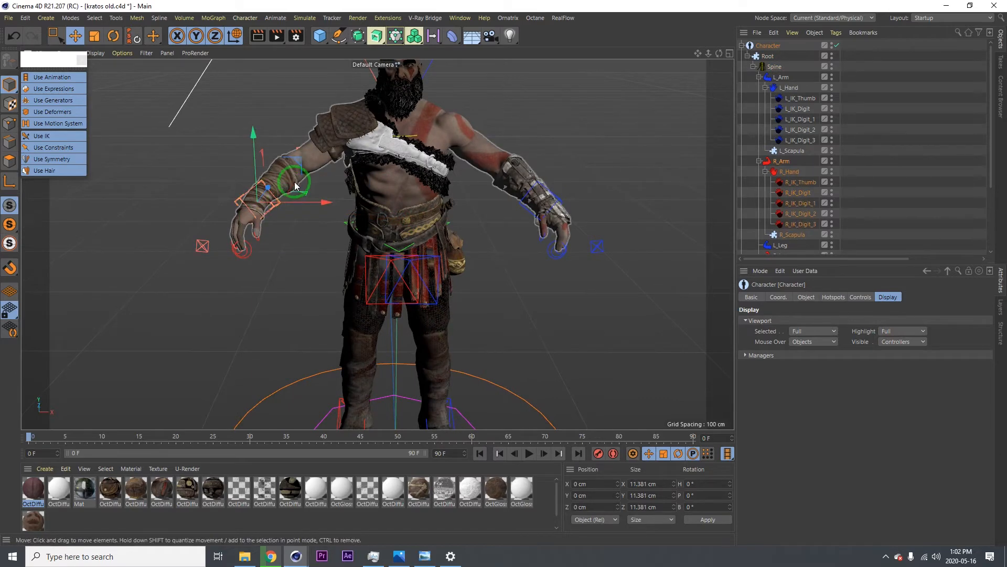
{"action": "left_click_drag", "start_coordinate": [301, 164], "coordinate": [509, 278]}
{"action": "right_click_drag", "start_coordinate": [354, 225], "coordinate": [408, 197], "text": "alt"}
{"action": "left_click_drag", "start_coordinate": [408, 196], "coordinate": [328, 174], "text": "alt"}
{"action": "middle_click_drag", "start_coordinate": [345, 179], "coordinate": [338, 263], "text": "alt"}
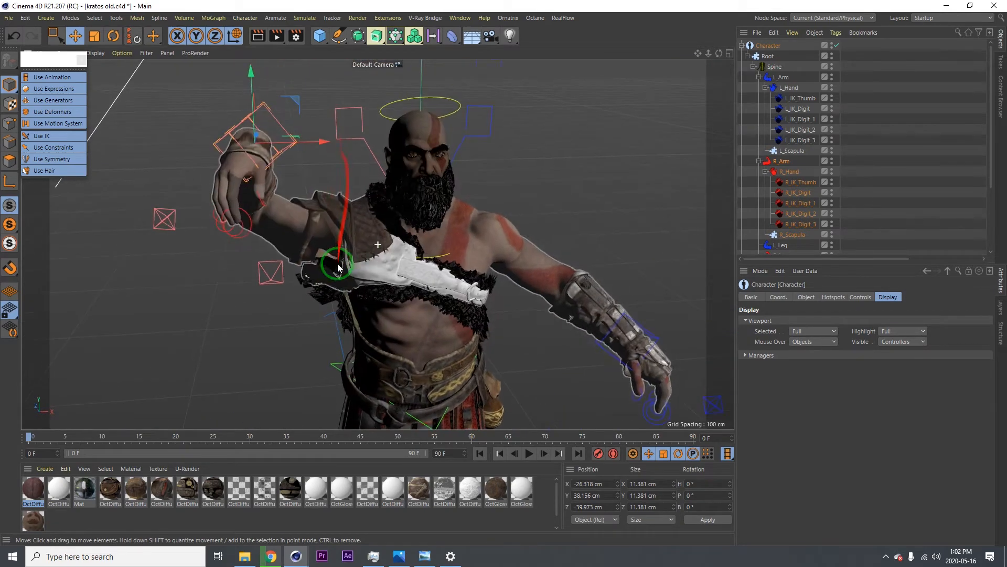
{"action": "key", "text": "ctrl+z"}
- Raise the left wrist controller forward to check the armpit and chest deformation, and undo the moves
{"action": "middle_click_drag", "start_coordinate": [459, 280], "coordinate": [387, 247], "text": "alt"}
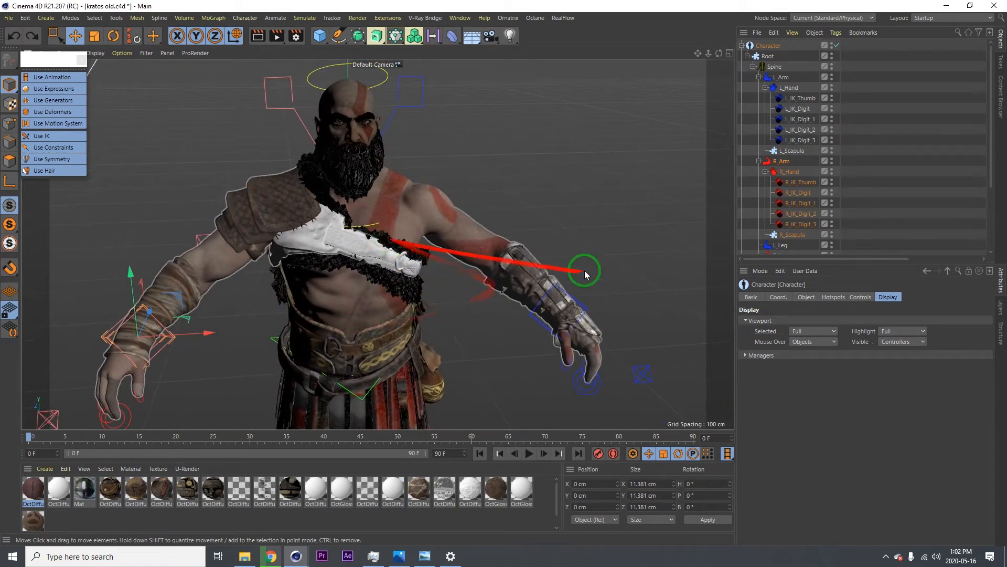
{"action": "left_click", "coordinate": [584, 307]}
{"action": "left_click_drag", "start_coordinate": [605, 266], "coordinate": [257, 244]}
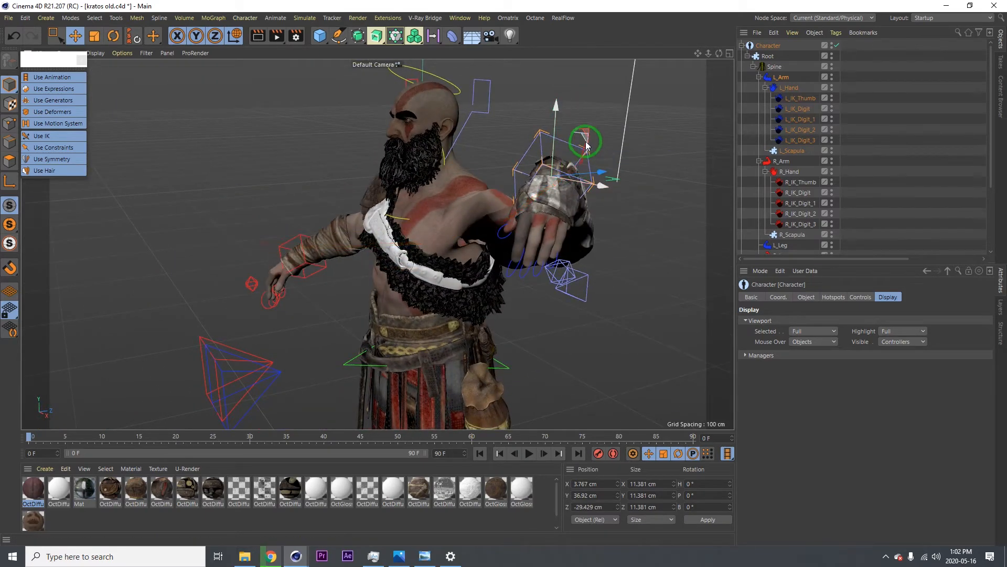
{"action": "left_click_drag", "start_coordinate": [580, 139], "coordinate": [549, 117]}
{"action": "left_click_drag", "start_coordinate": [491, 217], "coordinate": [573, 214], "text": "alt"}
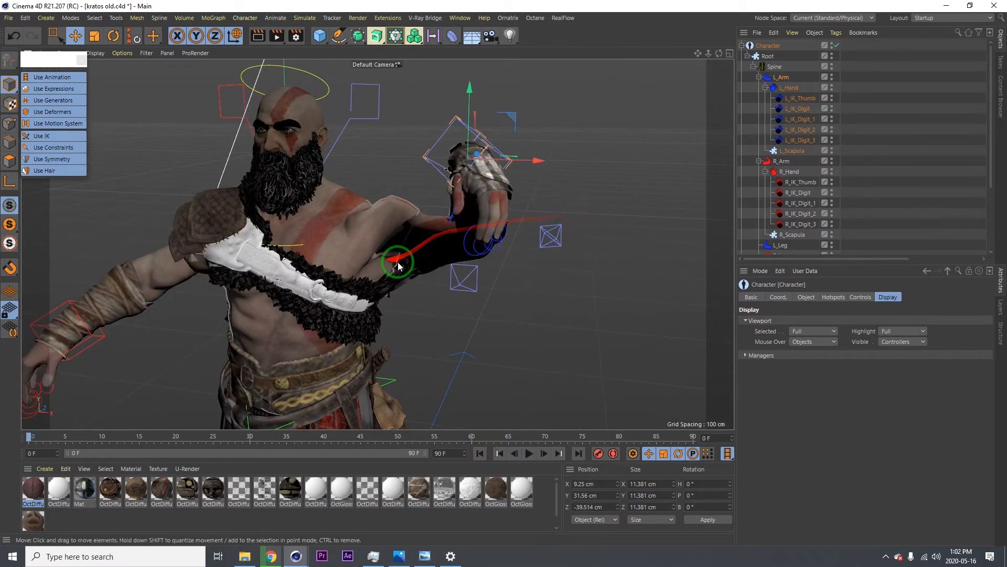
{"action": "key", "text": "ctrl+z"}
{"action": "key", "text": "ctrl+z"}
{"action": "key", "text": "ctrl+z"}
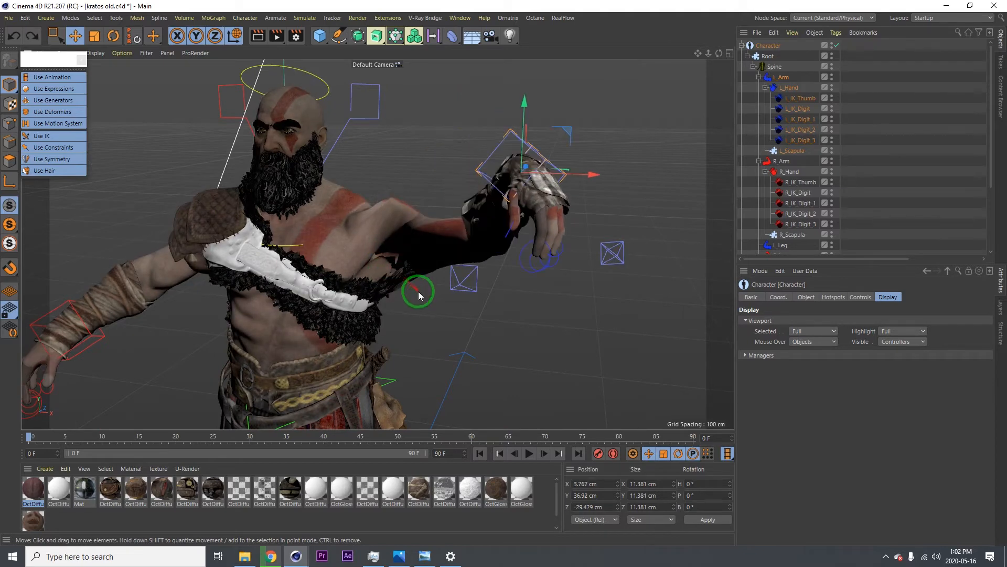
{"action": "right_click_drag", "start_coordinate": [418, 295], "coordinate": [373, 292], "text": "alt"}
{"action": "left_click_drag", "start_coordinate": [373, 292], "coordinate": [416, 294], "text": "alt"}
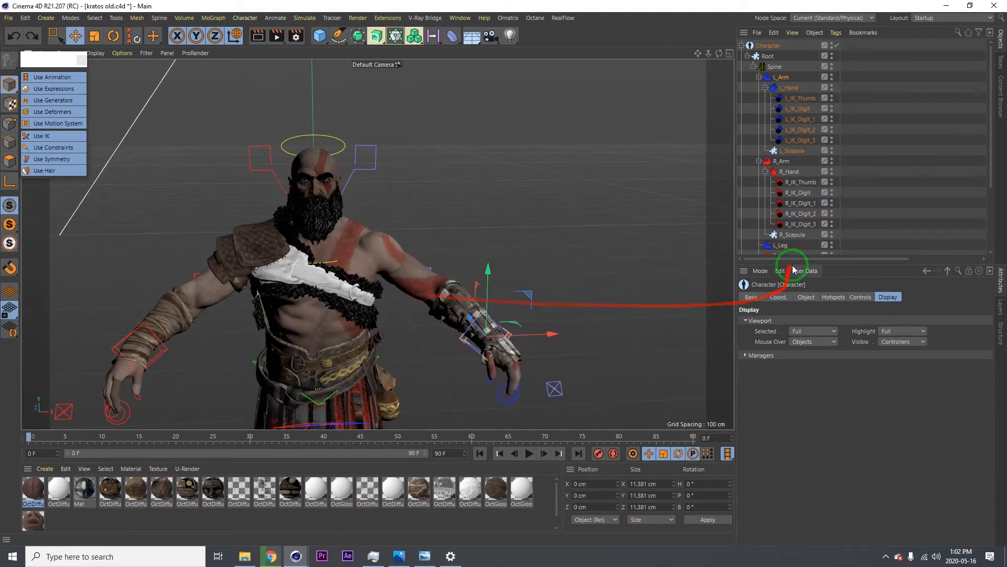
- Remove the shoulder, Head, chest and LEGS meshes from the character's binding
{"action": "left_click", "coordinate": [795, 194]}
{"action": "left_click", "coordinate": [834, 298]}
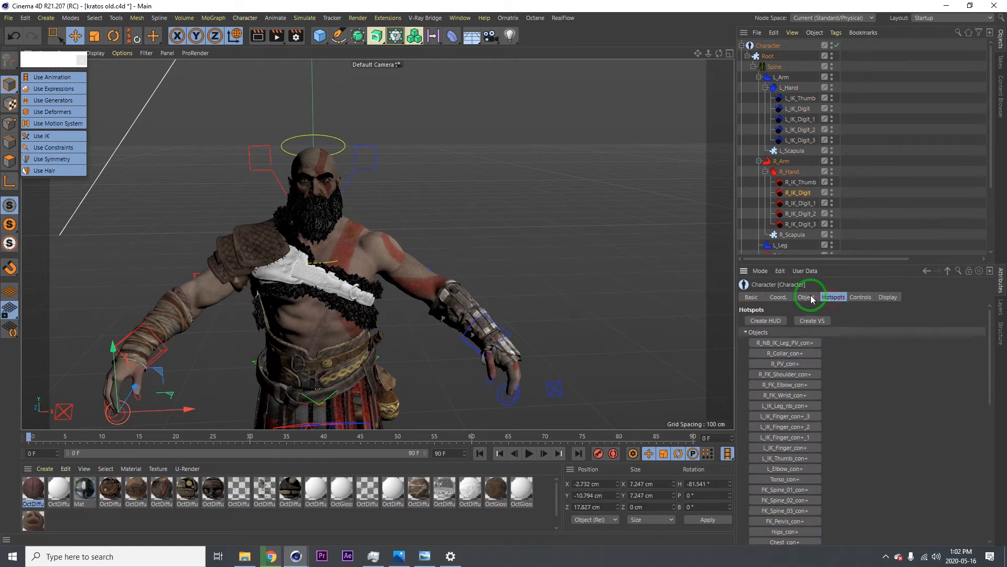
{"action": "left_click", "coordinate": [806, 297]}
{"action": "left_click", "coordinate": [801, 322]}
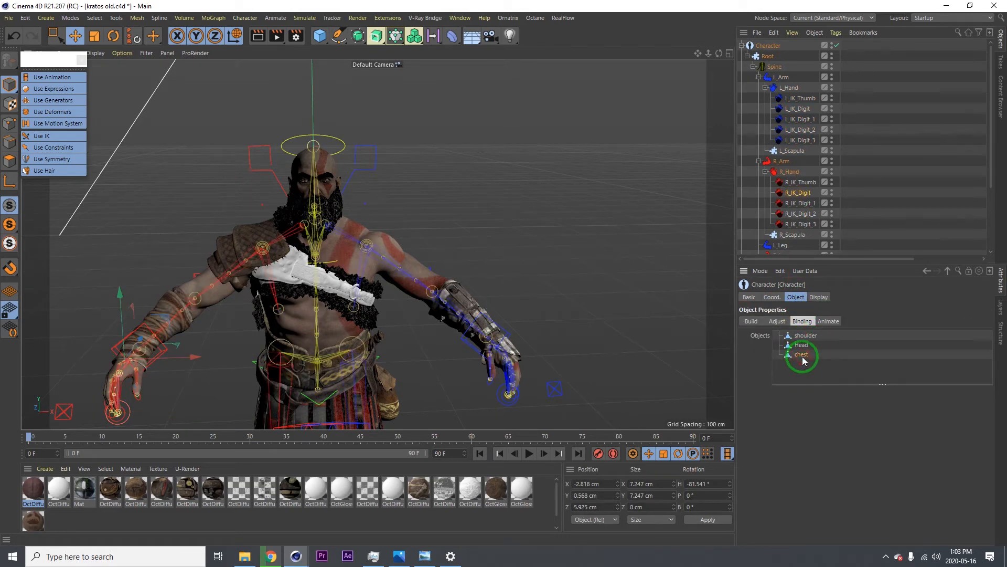
{"action": "left_click", "coordinate": [800, 350]}
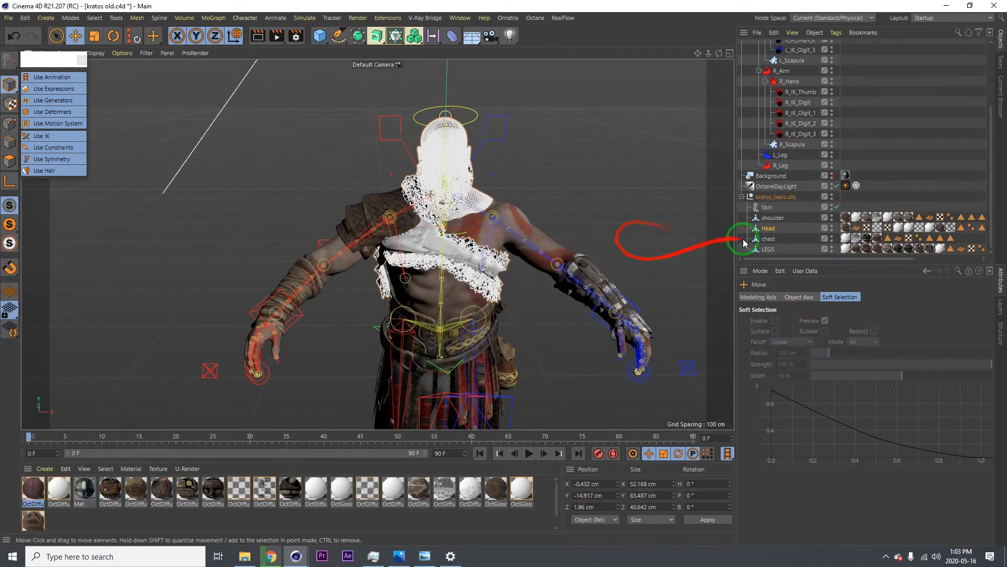
- Switch the character to Adjust mode and move the right scapula joint up and outward toward the armpit, with symmetry on
{"action": "left_click", "coordinate": [792, 133]}
{"action": "left_click", "coordinate": [777, 321]}
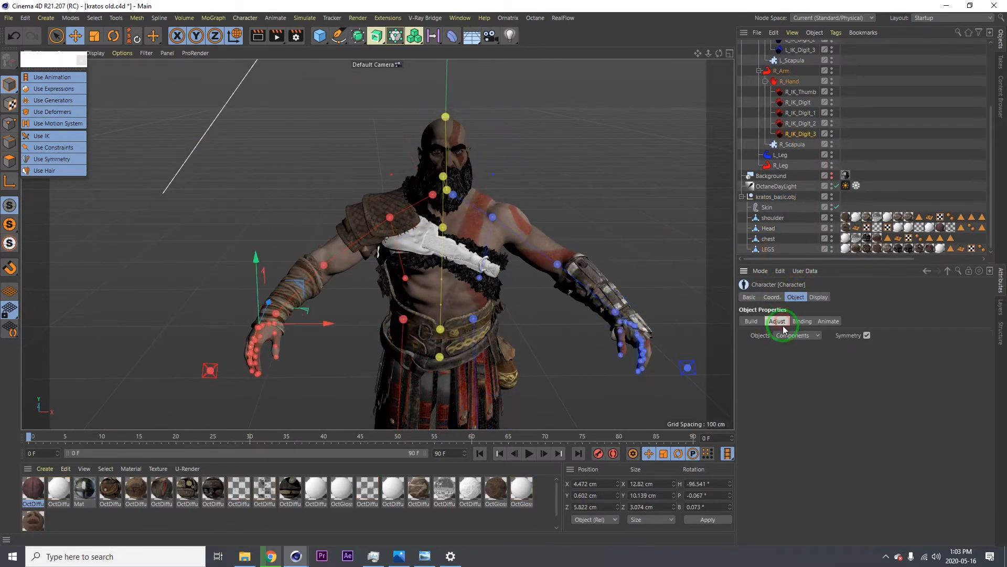
{"action": "scroll", "coordinate": [445, 244], "scroll_direction": "up", "scroll_amount": 5}
{"action": "left_click_drag", "start_coordinate": [445, 244], "coordinate": [499, 244], "text": "alt"}
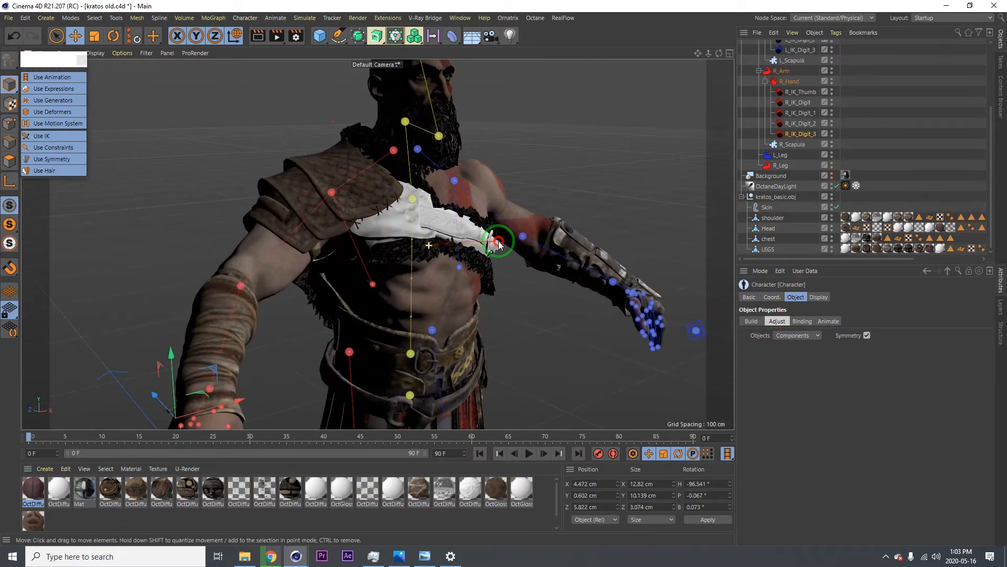
{"action": "mouse_move", "coordinate": [365, 296]}
{"action": "left_mouse_down", "text": "alt"}
{"action": "mouse_move", "coordinate": [497, 288]}
{"action": "mouse_move", "coordinate": [376, 290]}
{"action": "left_mouse_up", "text": "alt"}
{"action": "left_click", "coordinate": [372, 286]}
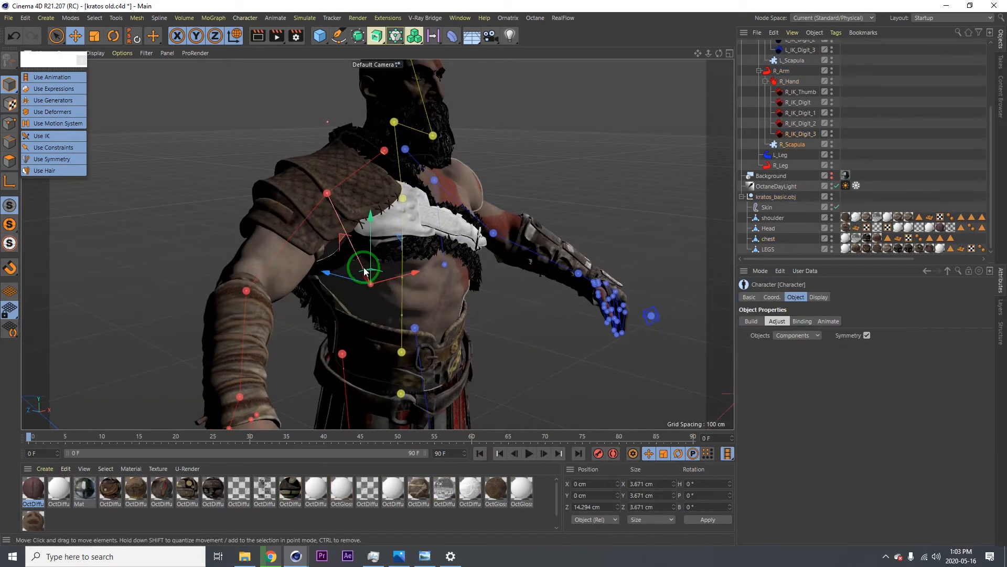
{"action": "left_click_drag", "start_coordinate": [369, 242], "coordinate": [527, 223]}
- Merge the chest and shoulder meshes into one object with Connect Objects + Delete, and deselect it
{"action": "left_click", "coordinate": [541, 208]}
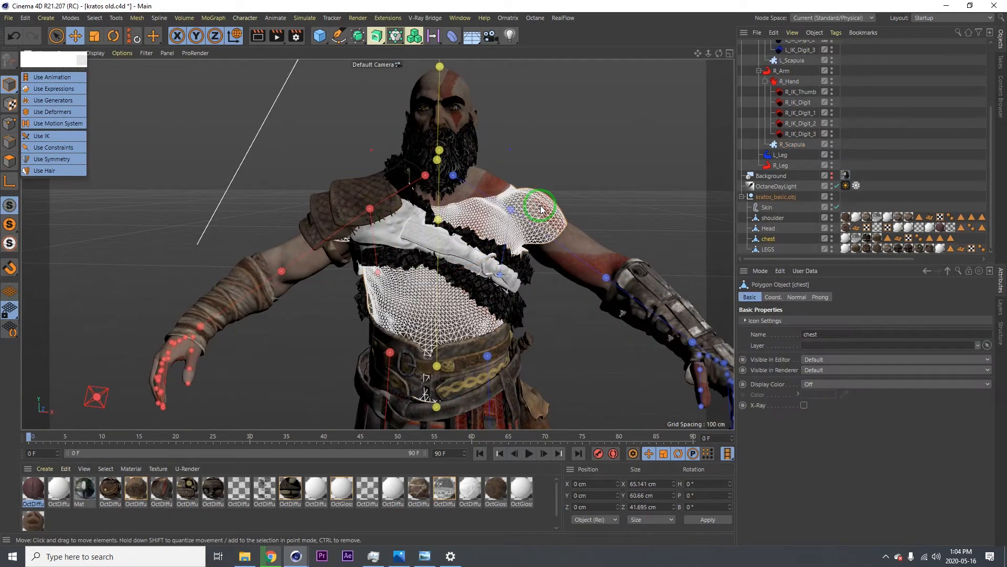
{"action": "left_click", "coordinate": [578, 247]}
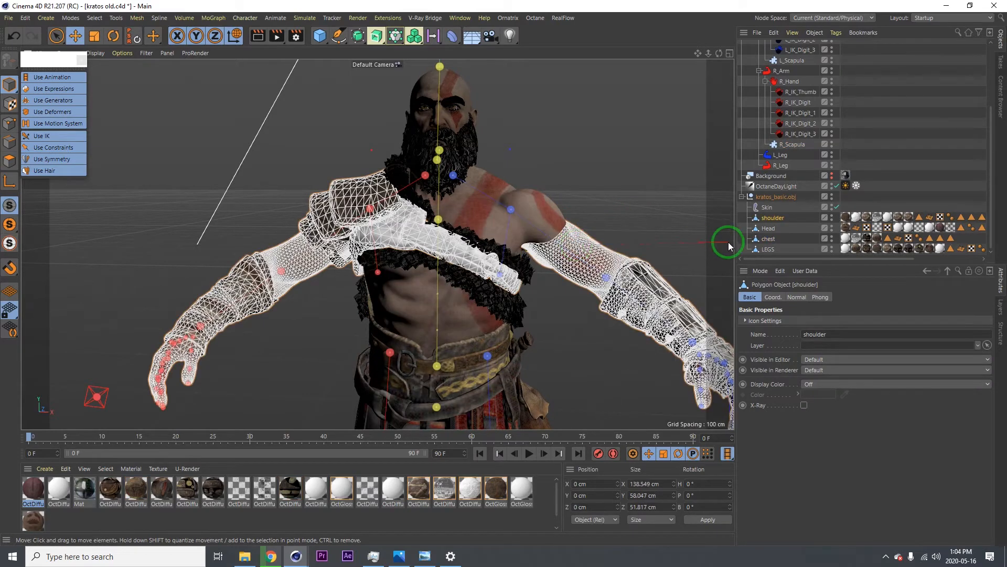
{"action": "left_click", "coordinate": [766, 240]}
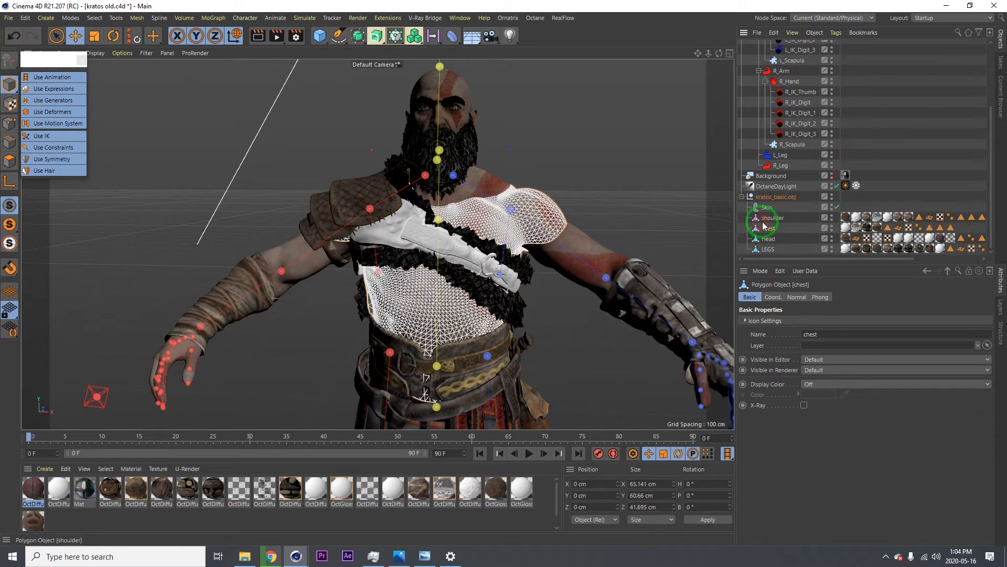
{"action": "right_click", "coordinate": [769, 222]}
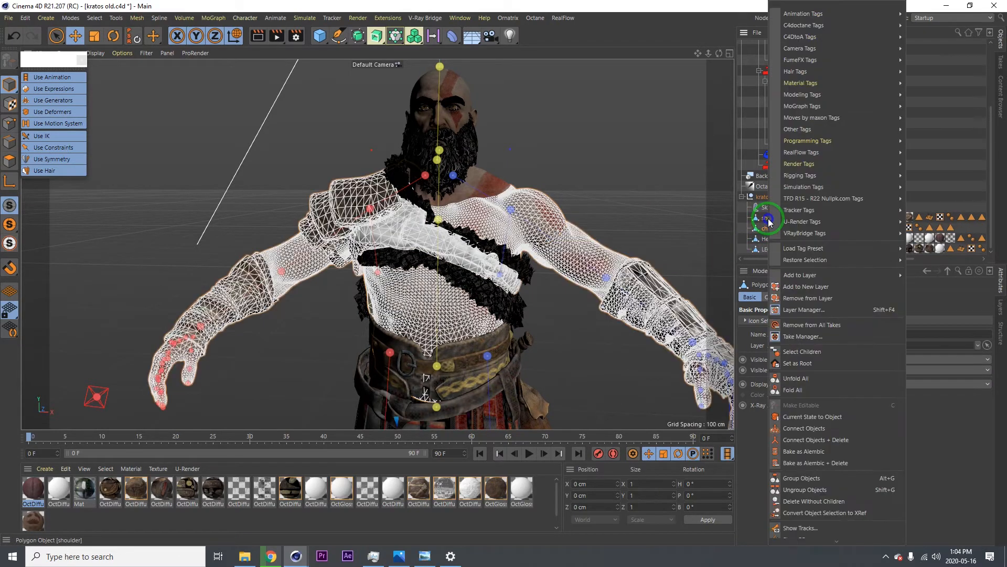
{"action": "left_click", "coordinate": [831, 435]}
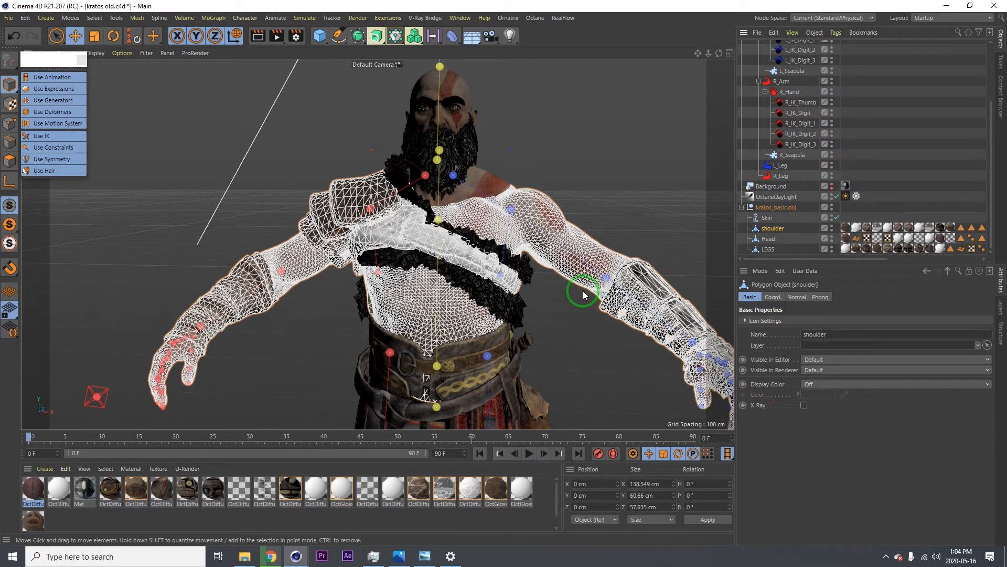
{"action": "scroll", "coordinate": [483, 263], "scroll_direction": "down", "scroll_amount": 4}
{"action": "key", "text": "e"}
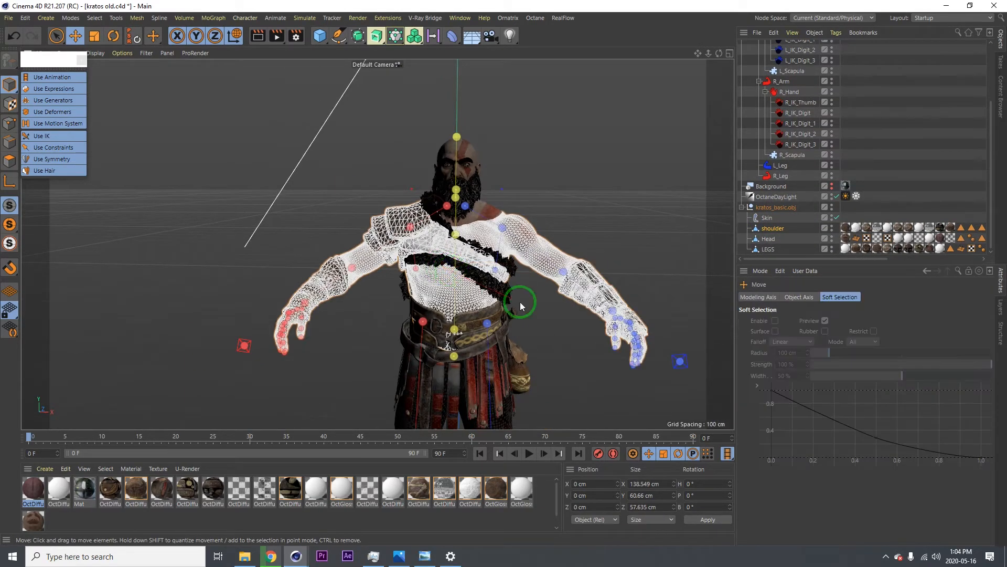
{"action": "left_click", "coordinate": [565, 210]}
- Bind the merged shoulder mesh, Head and LEGS to the character rig
{"action": "right_click_drag", "start_coordinate": [474, 221], "coordinate": [531, 224], "text": "alt"}
{"action": "right_click_drag", "start_coordinate": [449, 272], "coordinate": [434, 294], "text": "alt"}
{"action": "middle_click_drag", "start_coordinate": [434, 295], "coordinate": [366, 261], "text": "alt"}
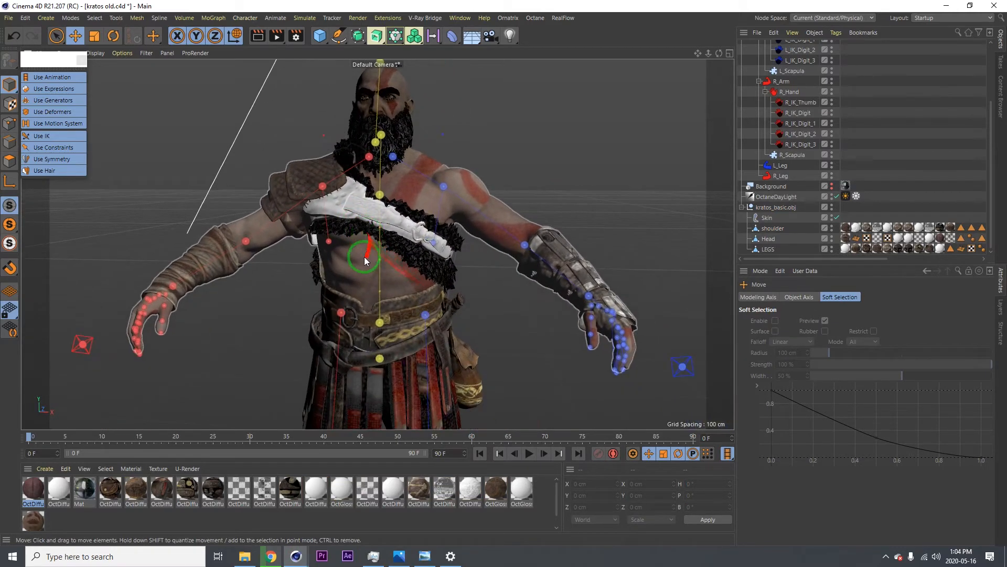
{"action": "mouse_move", "coordinate": [367, 260]}
{"action": "left_mouse_down", "text": "alt"}
{"action": "mouse_move", "coordinate": [401, 288]}
{"action": "mouse_move", "coordinate": [337, 253]}
{"action": "mouse_move", "coordinate": [352, 255]}
{"action": "left_mouse_up", "text": "alt"}
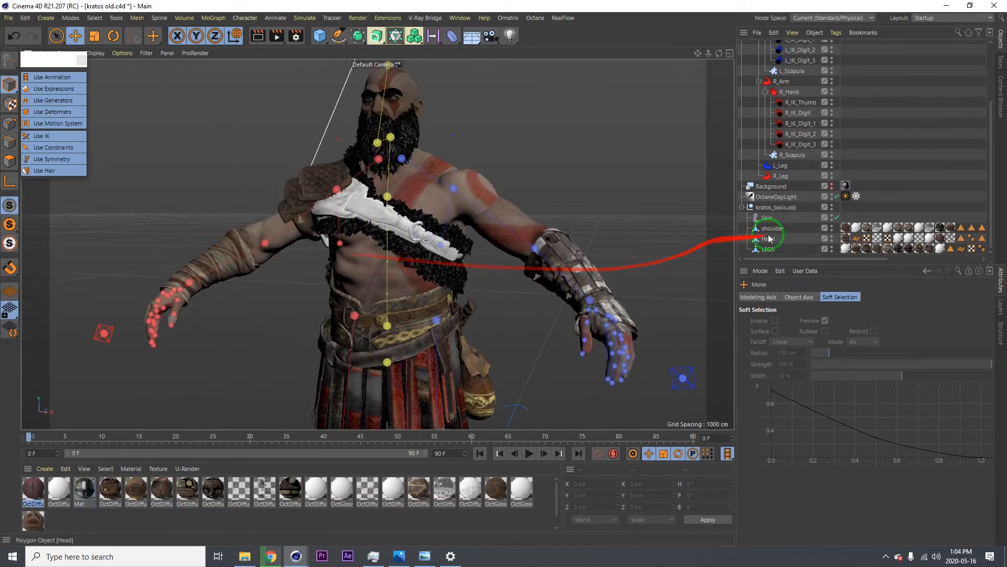
{"action": "left_click", "coordinate": [782, 157]}
{"action": "left_click", "coordinate": [802, 321]}
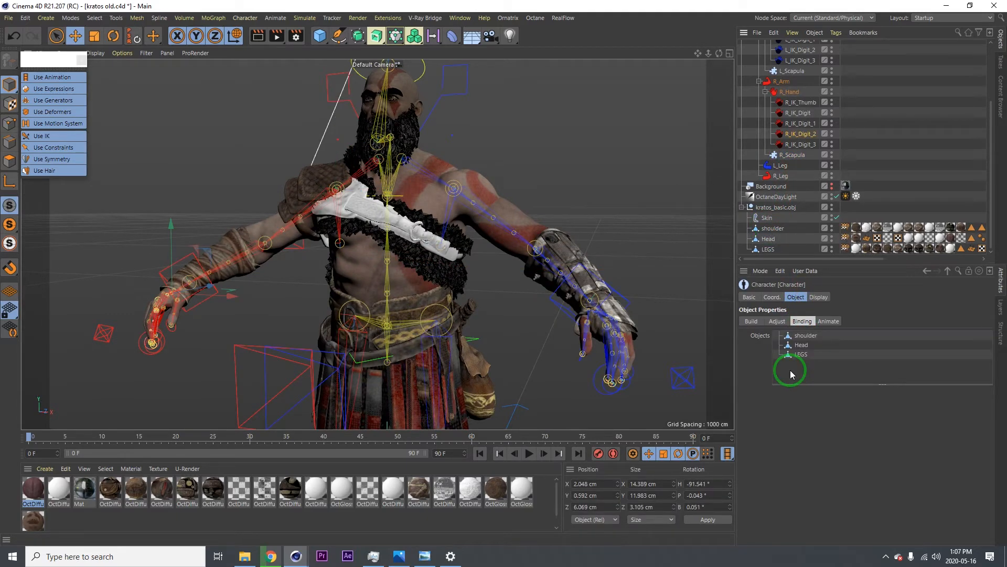
- Switch the character to Animate mode and raise the left wrist controller to examine the shoulder and armpit deformation
{"action": "left_click", "coordinate": [826, 322]}
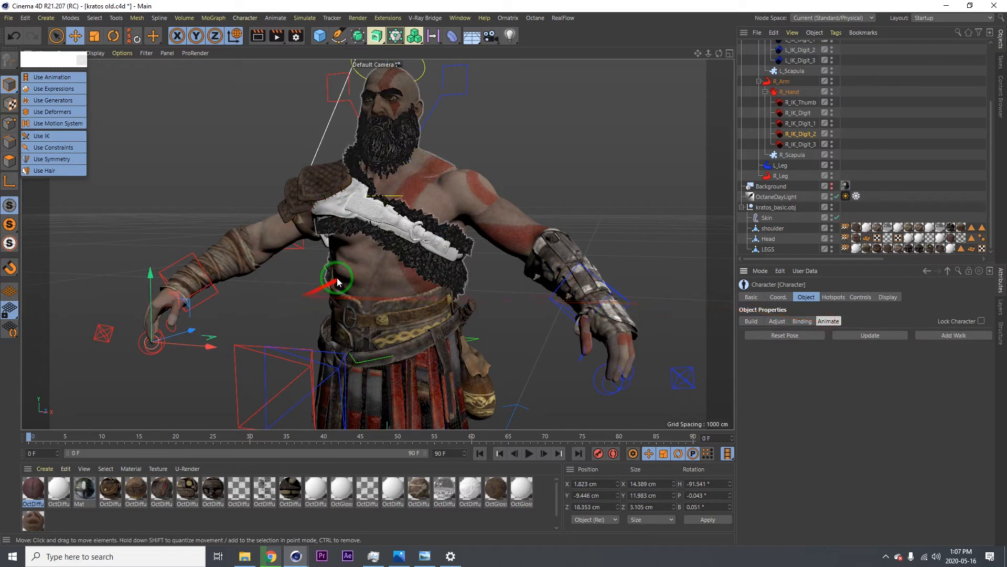
{"action": "right_click_drag", "start_coordinate": [341, 280], "coordinate": [437, 268], "text": "alt"}
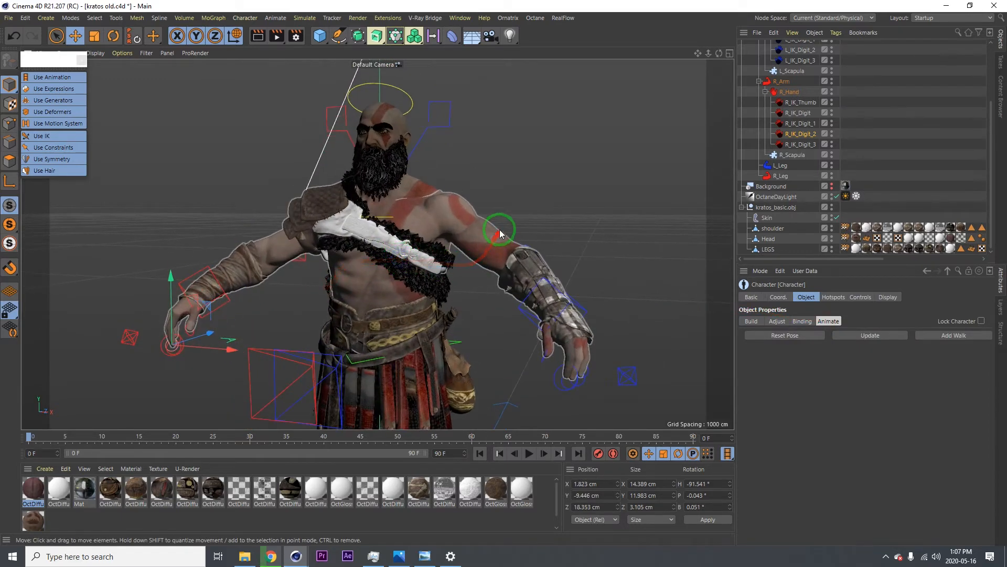
{"action": "left_click_drag", "start_coordinate": [500, 234], "coordinate": [516, 175]}
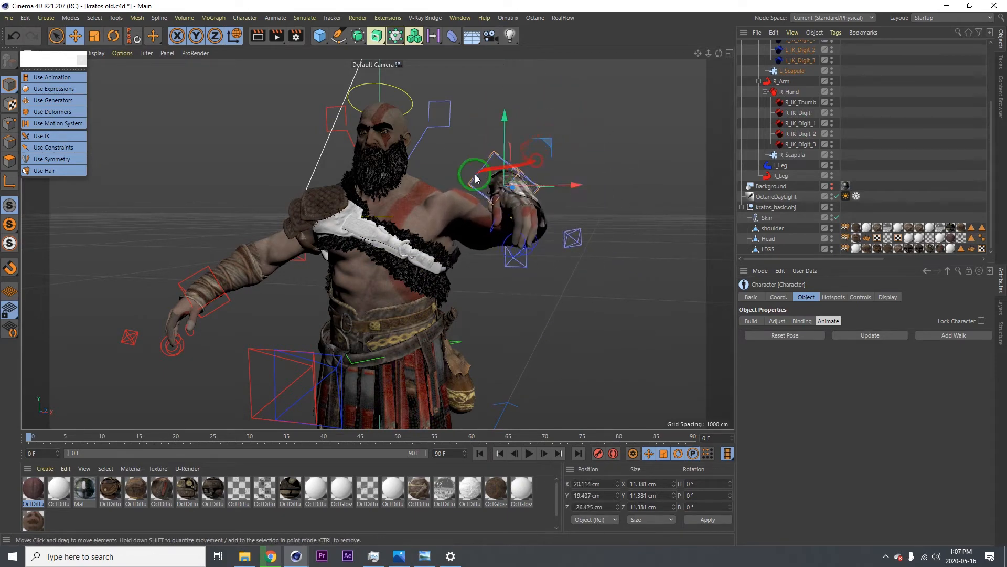
{"action": "scroll", "coordinate": [474, 175], "scroll_direction": "up", "scroll_amount": 4}
{"action": "left_click_drag", "start_coordinate": [467, 228], "coordinate": [433, 211], "text": "alt"}
{"action": "left_click_drag", "start_coordinate": [416, 285], "coordinate": [444, 265], "text": "alt"}
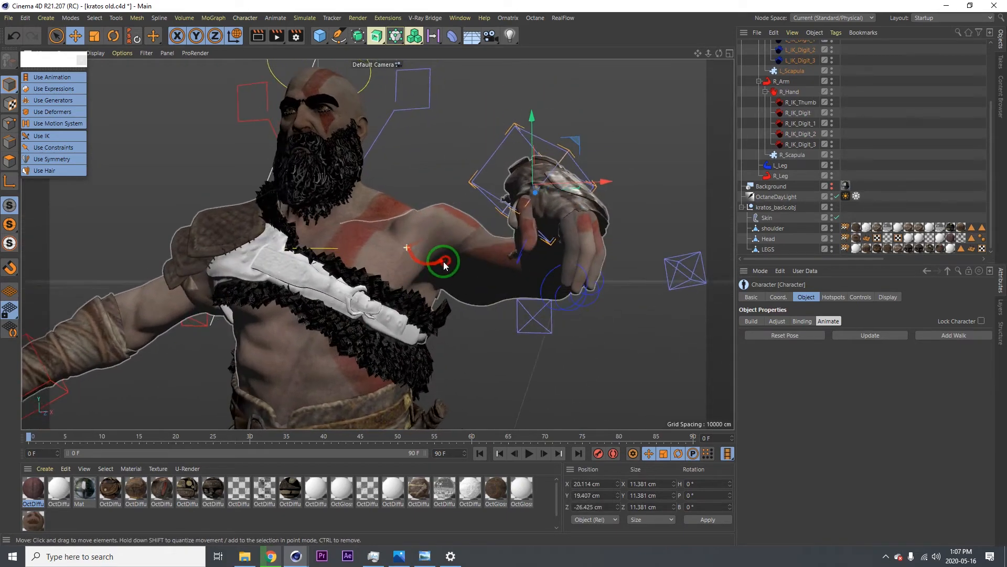
- Undo the left wrist controller's last move
{"action": "key", "text": "ctrl+z"}
{"action": "right_click_drag", "start_coordinate": [360, 281], "coordinate": [241, 305], "text": "alt"}
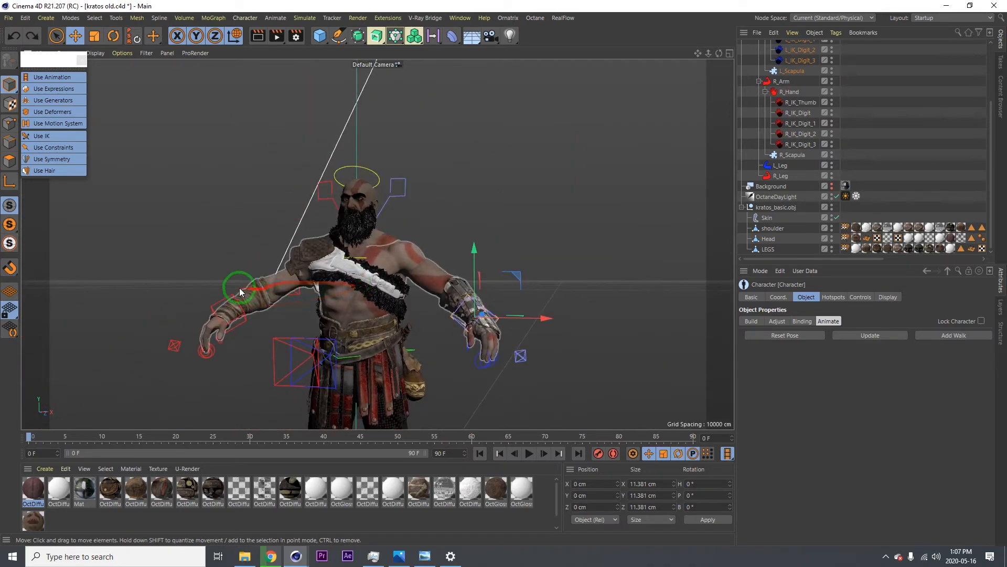
- Test the right forearm deformation by moving and rotating the right wrist controller, undoing each change
{"action": "left_click", "coordinate": [224, 296]}
{"action": "left_click_drag", "start_coordinate": [224, 295], "coordinate": [279, 264]}
{"action": "key", "text": "ctrl+z"}
{"action": "mouse_move", "coordinate": [318, 292]}
{"action": "right_mouse_down", "text": "alt"}
{"action": "mouse_move", "coordinate": [400, 260]}
{"action": "mouse_move", "coordinate": [357, 299]}
{"action": "mouse_move", "coordinate": [330, 303]}
{"action": "right_mouse_up", "text": "alt"}
{"action": "middle_click_drag", "start_coordinate": [363, 304], "coordinate": [449, 304], "text": "alt"}
{"action": "key", "text": "r"}
{"action": "left_click_drag", "start_coordinate": [266, 360], "coordinate": [240, 318]}
{"action": "key", "text": "ctrl+z"}
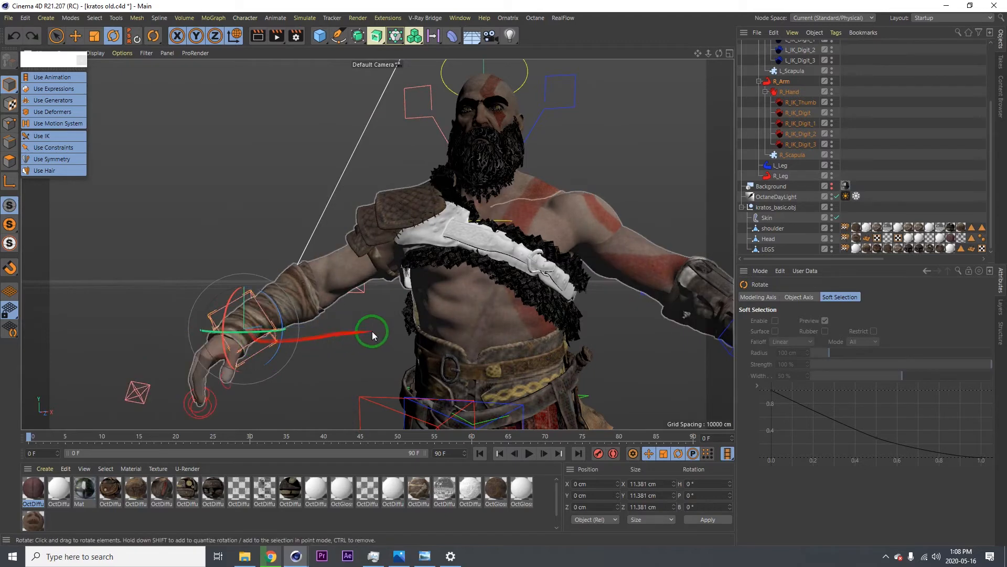
- Open the Weight Manager for the shoulder mesh and inspect the weights of R_BD_Forearm_Bendy_04_jnt and R_BD_Forearm_Bendy_05_jnt
{"action": "right_click_drag", "start_coordinate": [492, 306], "coordinate": [434, 292], "text": "alt"}
{"action": "double_click", "coordinate": [844, 229]}
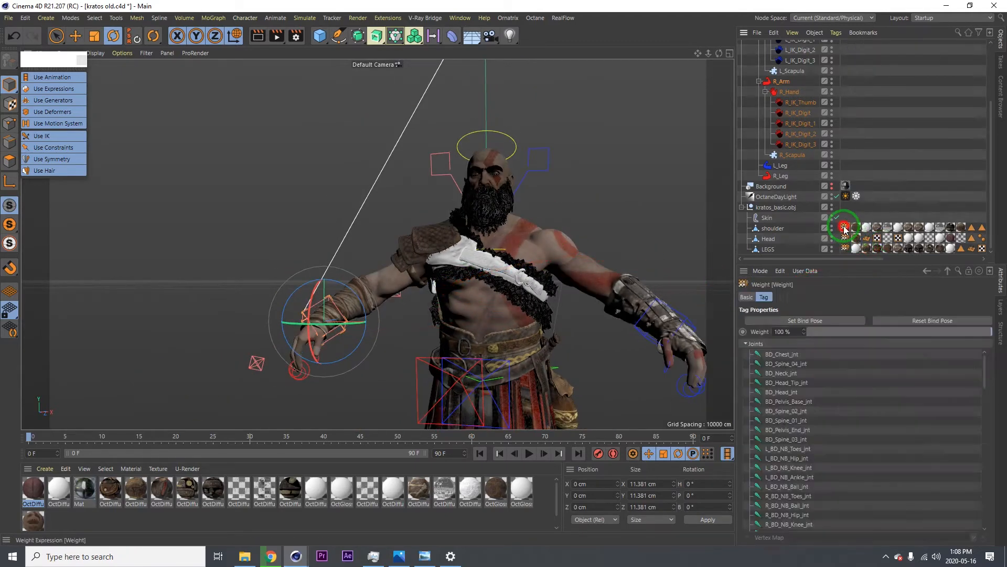
{"action": "left_click", "coordinate": [767, 244]}
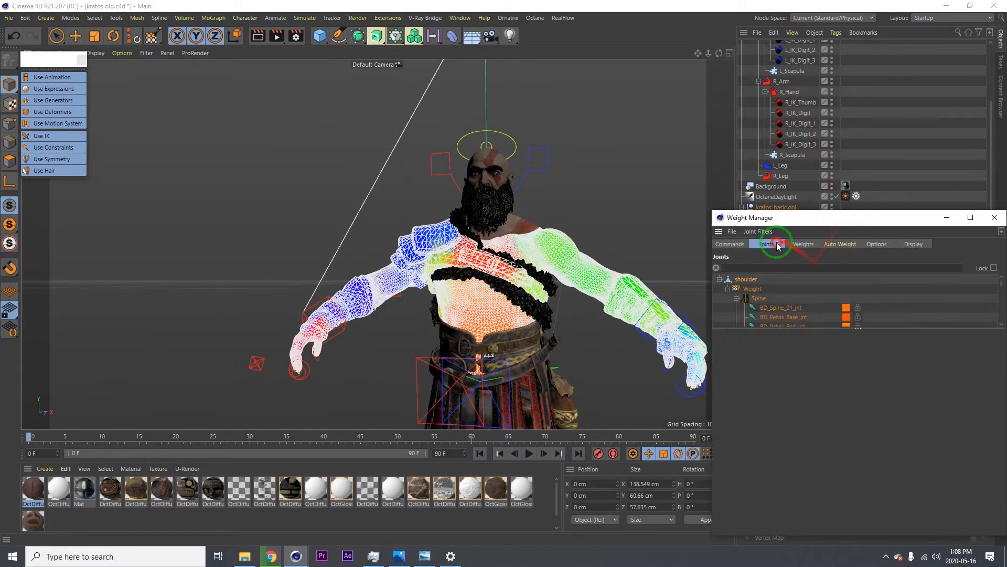
{"action": "left_click_drag", "start_coordinate": [862, 329], "coordinate": [854, 524]}
{"action": "scroll", "coordinate": [785, 454], "scroll_direction": "down", "scroll_amount": 5}
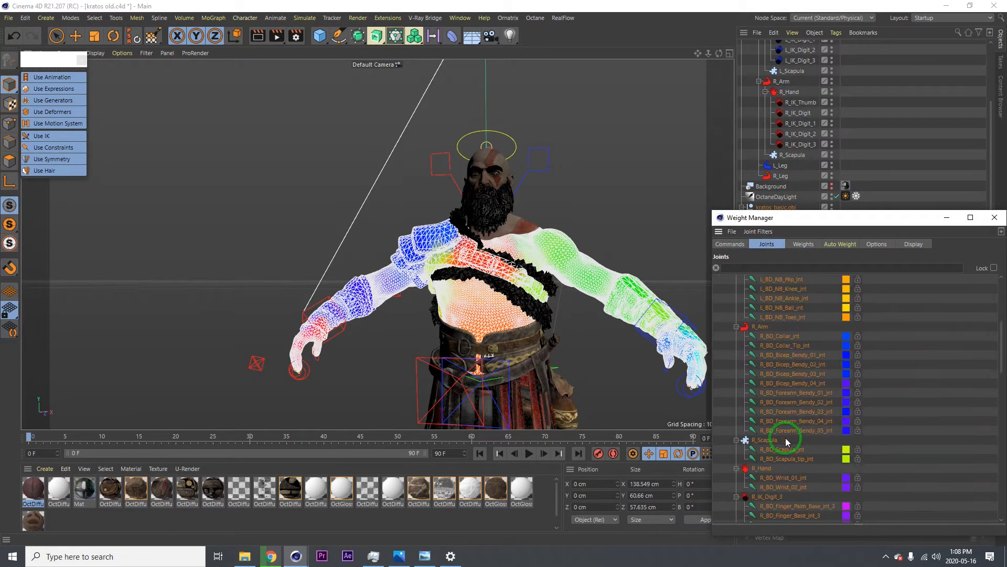
{"action": "left_click", "coordinate": [791, 422]}
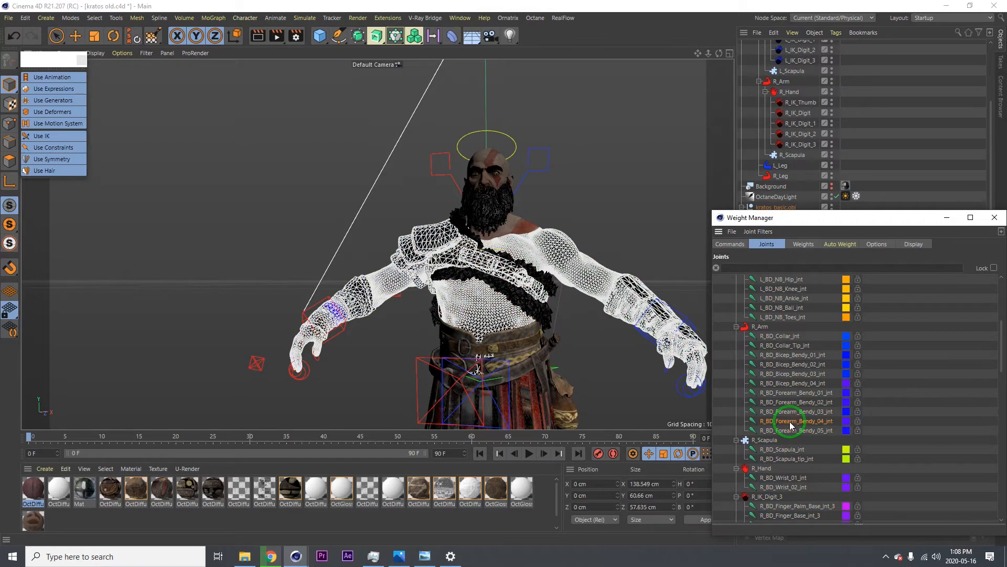
{"action": "right_click_drag", "start_coordinate": [331, 301], "coordinate": [384, 273], "text": "alt"}
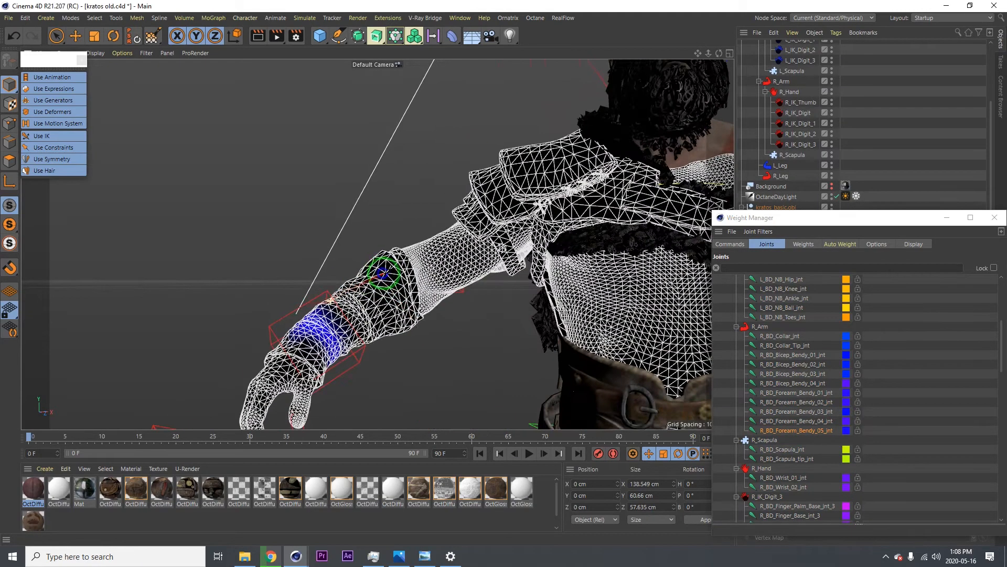
- Copy the weights of R_BD_Forearm_Bendy_05_jnt and merge them into R_BD_Forearm_Bendy_04_jnt
{"action": "left_click", "coordinate": [731, 244]}
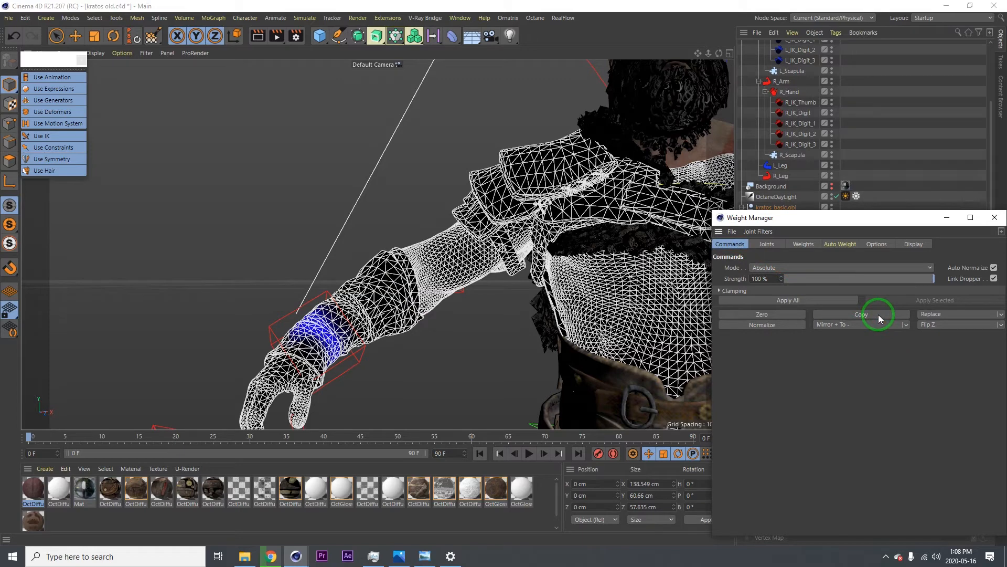
{"action": "left_click", "coordinate": [770, 244]}
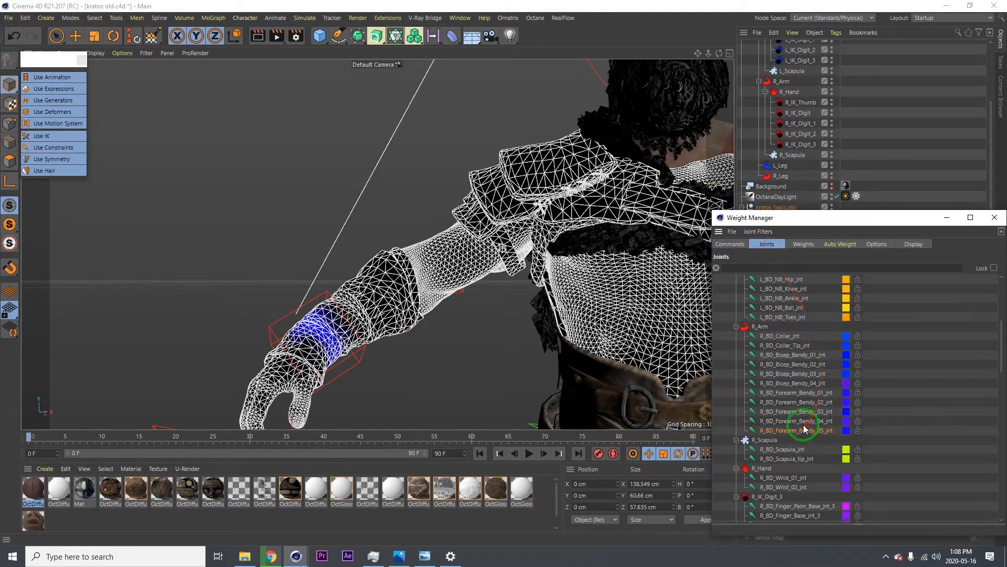
{"action": "left_click", "coordinate": [730, 244]}
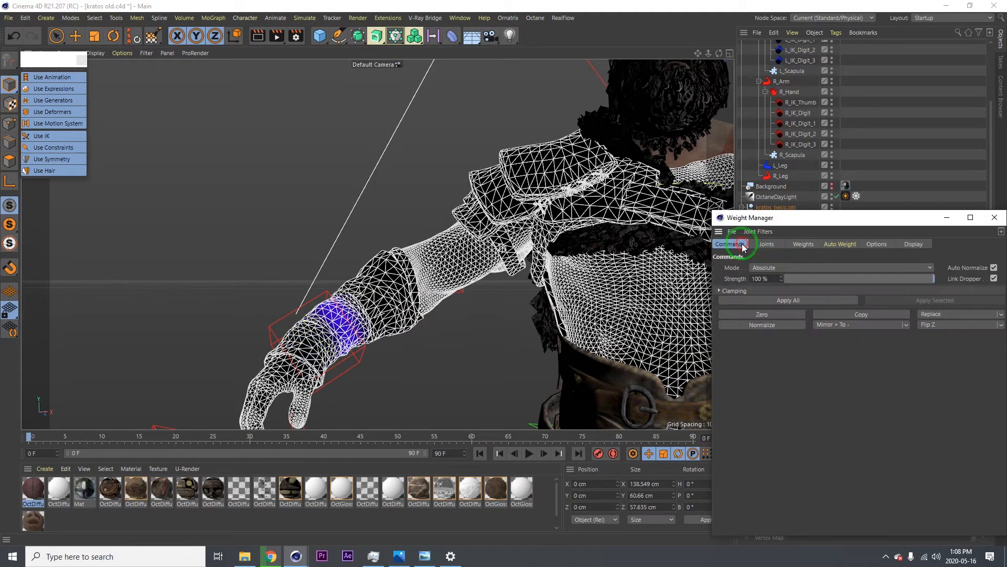
{"action": "left_click", "coordinate": [978, 327]}
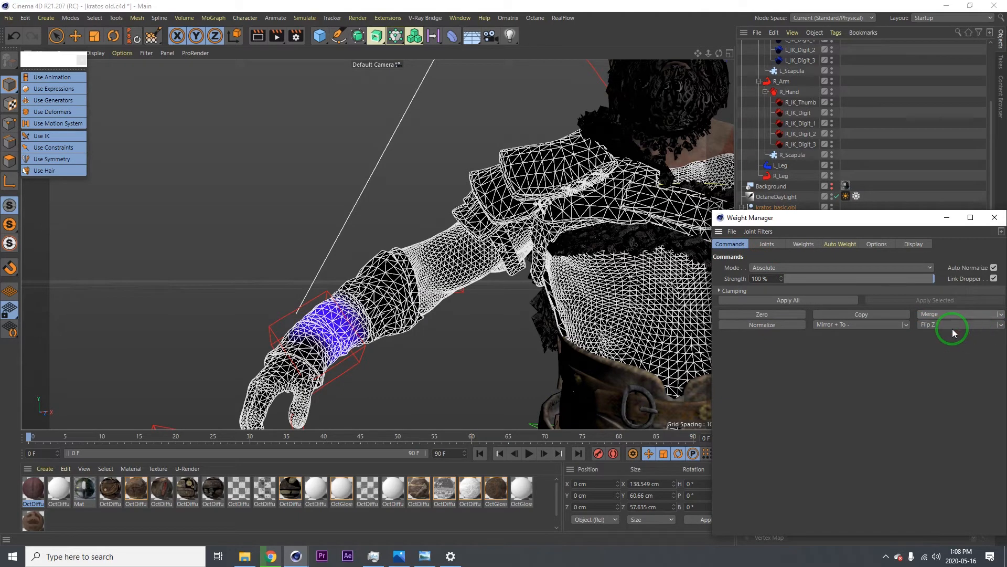
- Zero the weights of R_BD_Forearm_Bendy_05_jnt and close the Weight Manager
{"action": "left_click", "coordinate": [767, 244]}
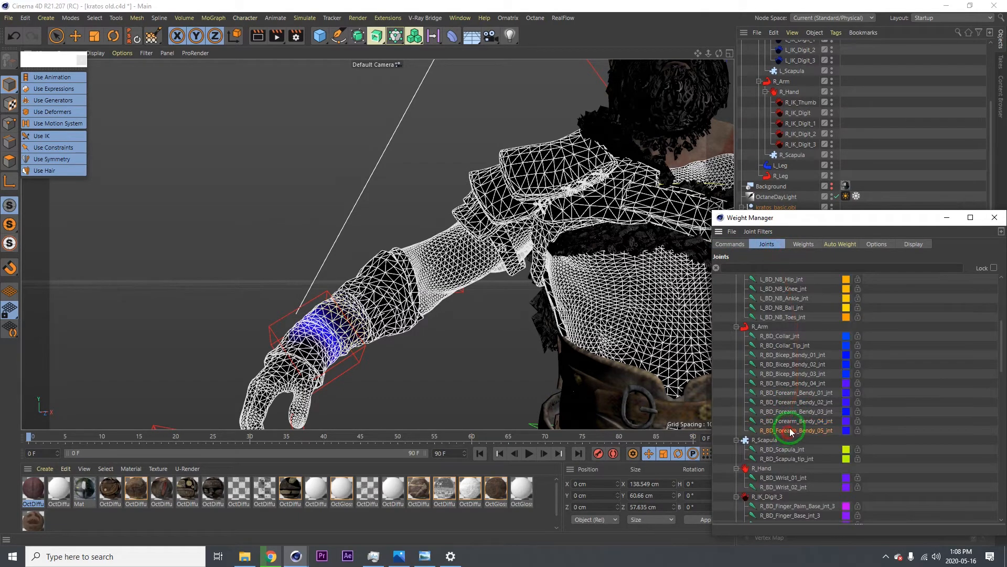
{"action": "left_click", "coordinate": [741, 244]}
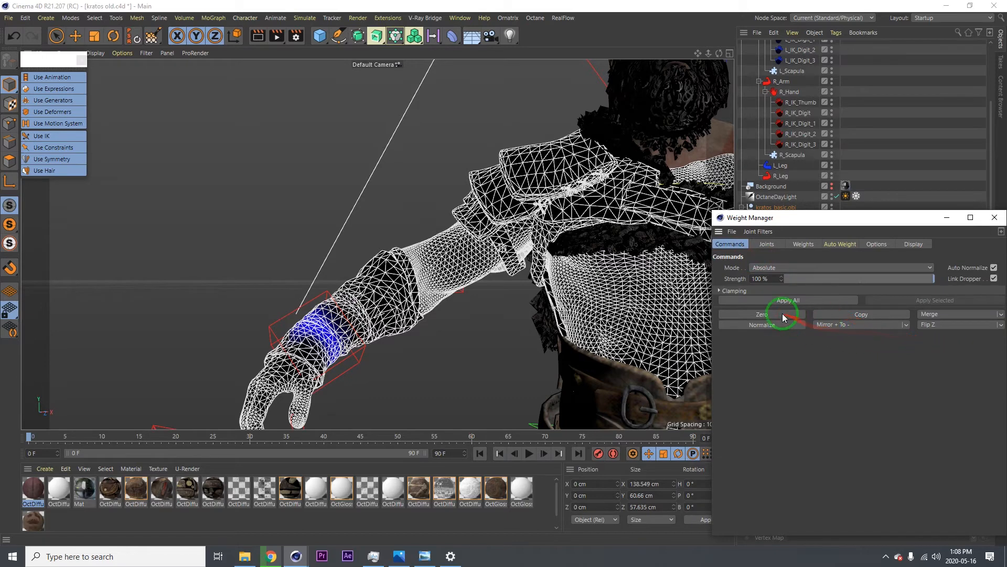
{"action": "left_click", "coordinate": [994, 222]}
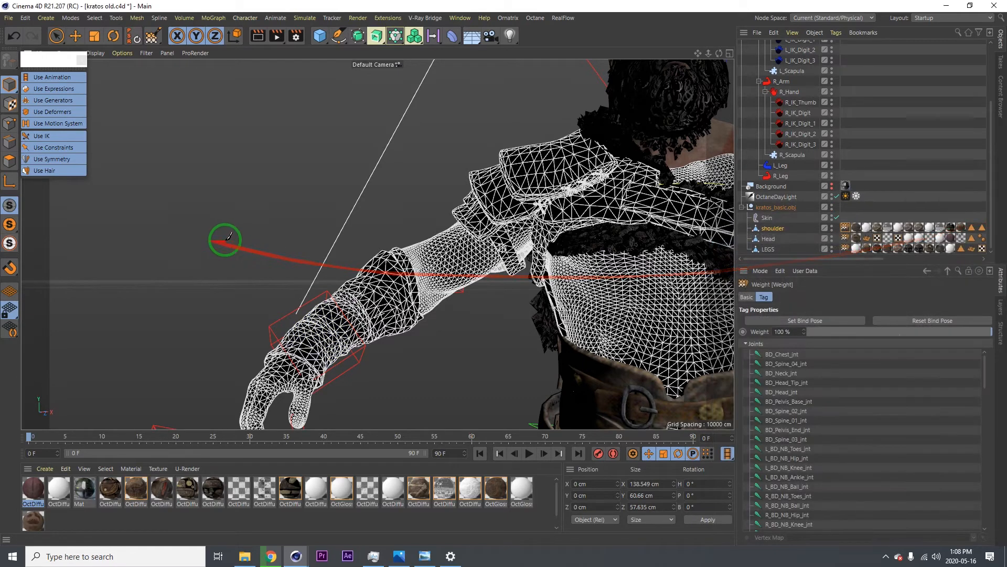
- Test-rotate the right wrist controller to check the forearm deformation, undo the rotation and save the scene
{"action": "left_click", "coordinate": [265, 308]}
{"action": "key", "text": "r"}
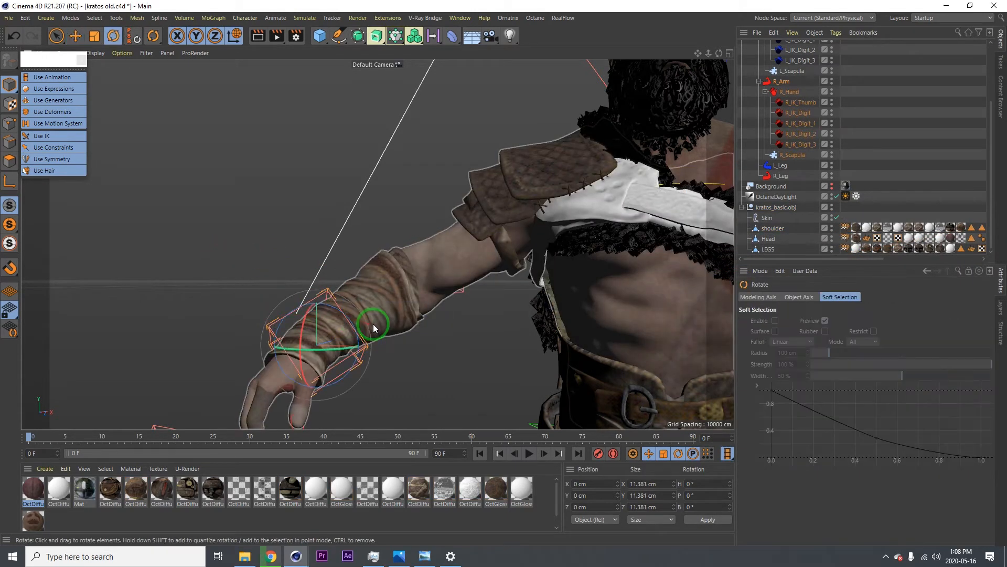
{"action": "left_click_drag", "start_coordinate": [371, 325], "coordinate": [331, 353]}
{"action": "key", "text": "ctrl+z"}
{"action": "key", "text": "ctrl+s"}
- Test the right thumb by setting R_IK_Thumb's Curl to 33 and moving its controller, and undo the move
{"action": "scroll", "coordinate": [453, 370], "scroll_direction": "down", "scroll_amount": 10}
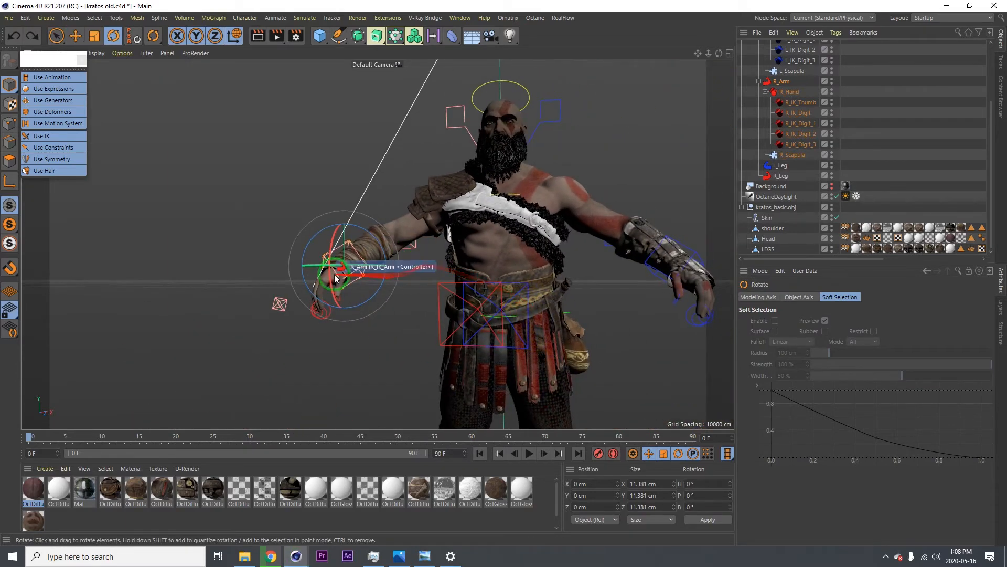
{"action": "scroll", "coordinate": [336, 279], "scroll_direction": "up", "scroll_amount": 4}
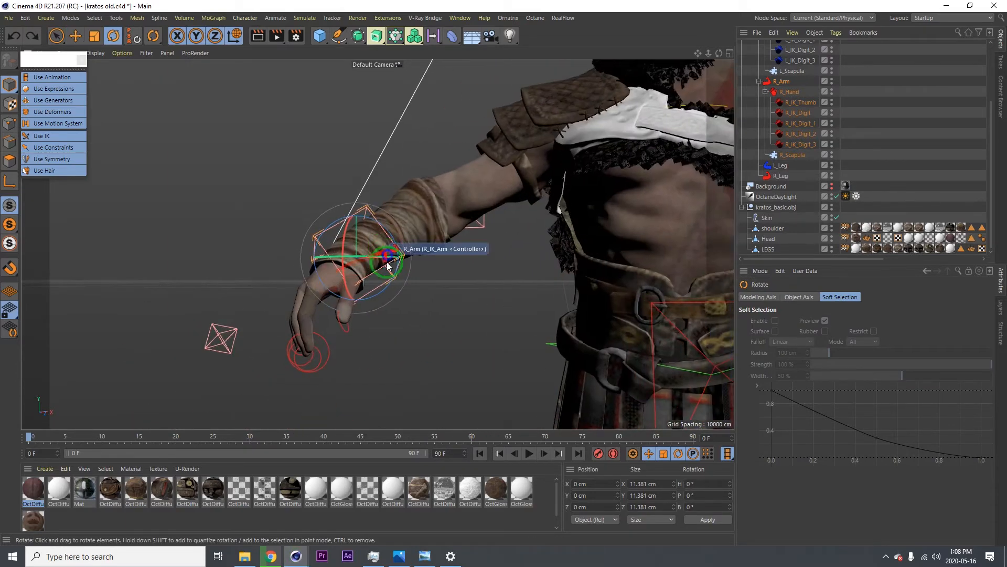
{"action": "scroll", "coordinate": [328, 359], "scroll_direction": "down", "scroll_amount": 3}
{"action": "scroll", "coordinate": [378, 325], "scroll_direction": "up", "scroll_amount": 4}
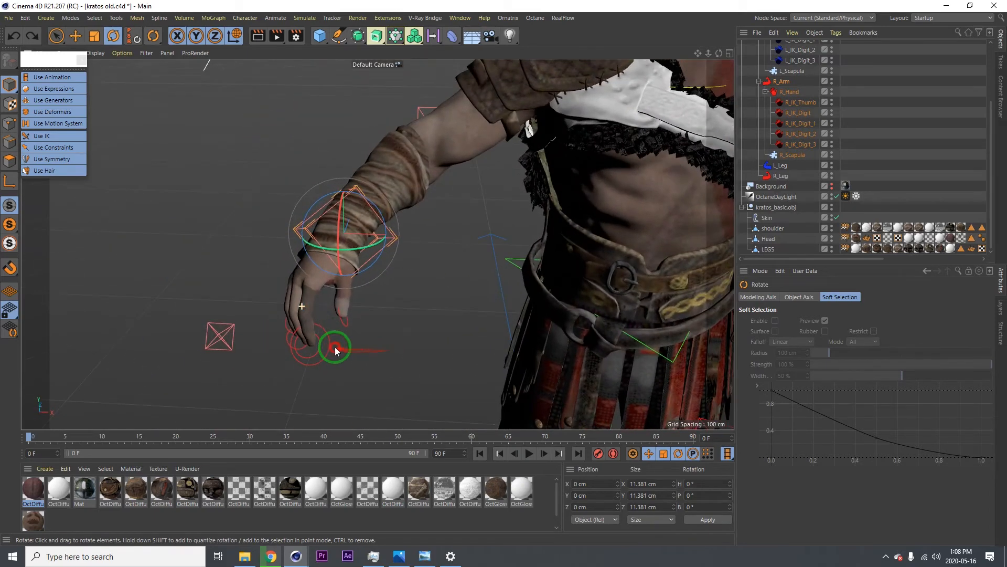
{"action": "left_click", "coordinate": [348, 325]}
{"action": "left_click", "coordinate": [860, 297]}
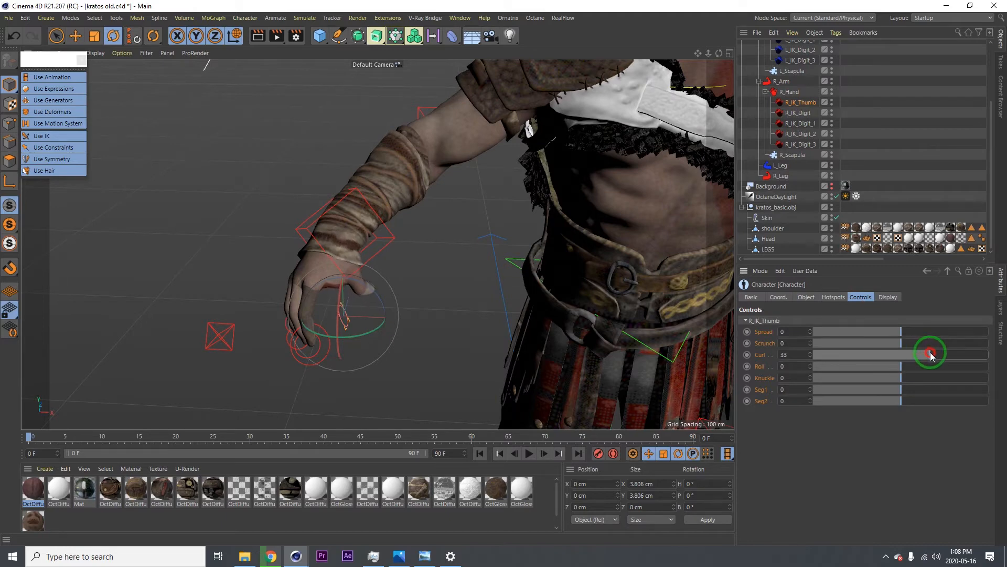
{"action": "key", "text": "e"}
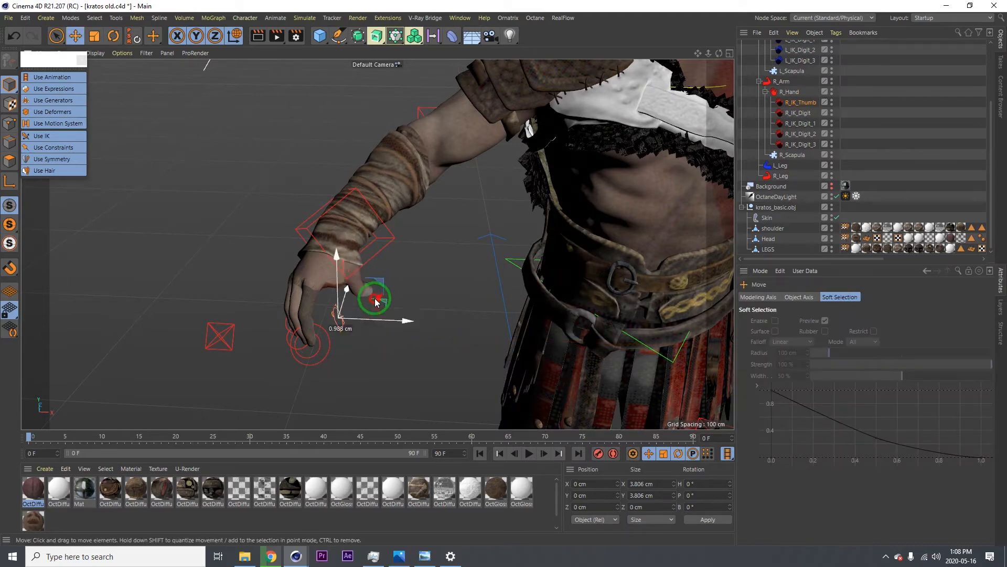
{"action": "mouse_move", "coordinate": [376, 301]}
{"action": "left_mouse_down"}
{"action": "mouse_move", "coordinate": [357, 315]}
{"action": "mouse_move", "coordinate": [379, 309]}
{"action": "left_mouse_up"}
{"action": "key", "text": "ctrl+z"}
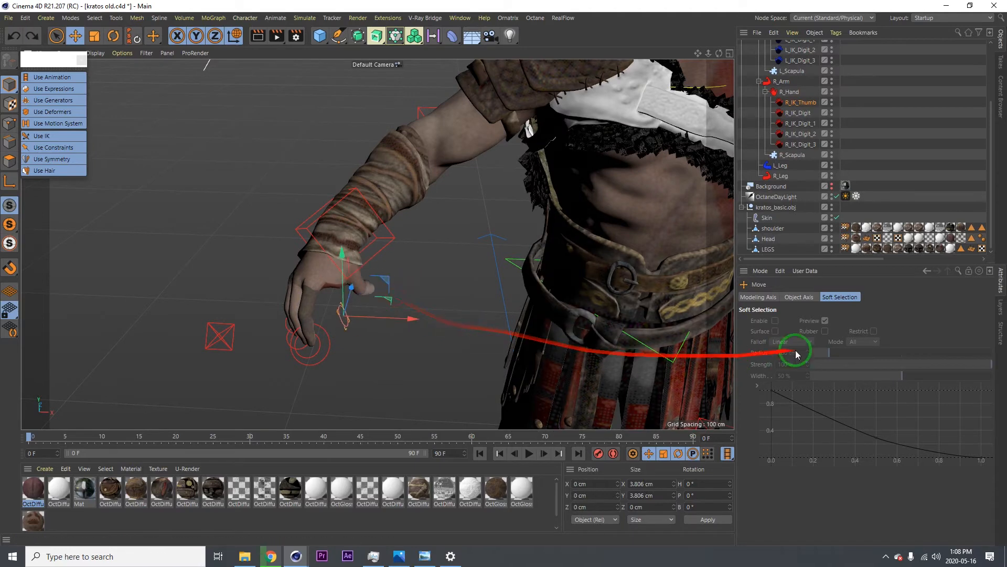
{"action": "left_click", "coordinate": [344, 323]}
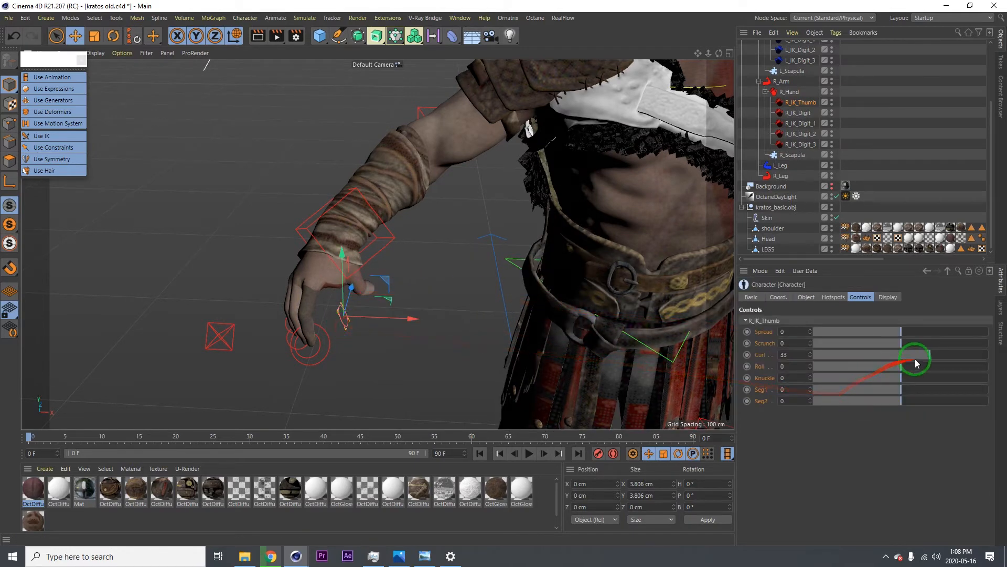
- Test Curl 34 on R_IK_Digit and Curl 50 on R_IK_Digit_1 of the right hand, undoing each change
{"action": "left_click_drag", "start_coordinate": [332, 360], "coordinate": [834, 365]}
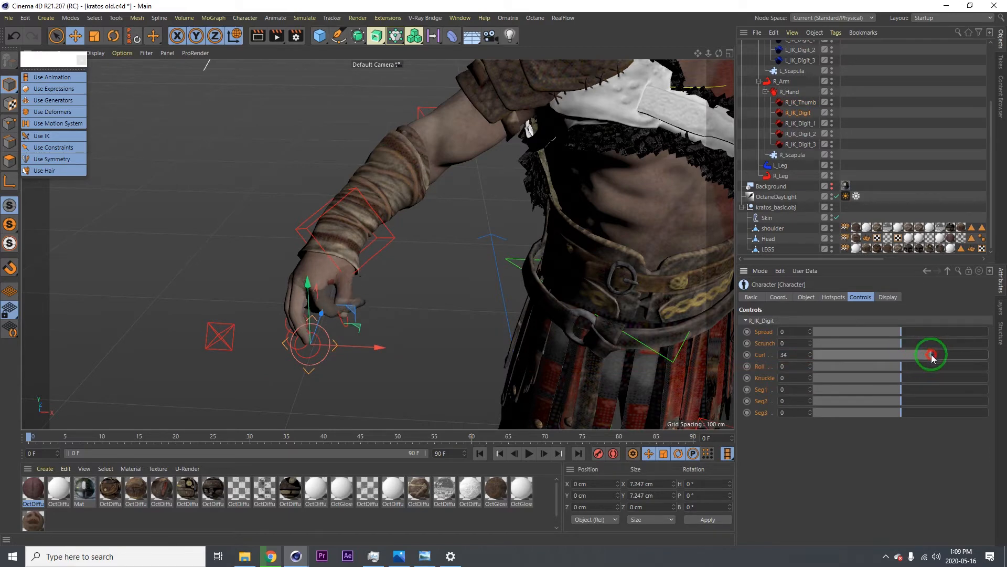
{"action": "key", "text": "ctrl+z"}
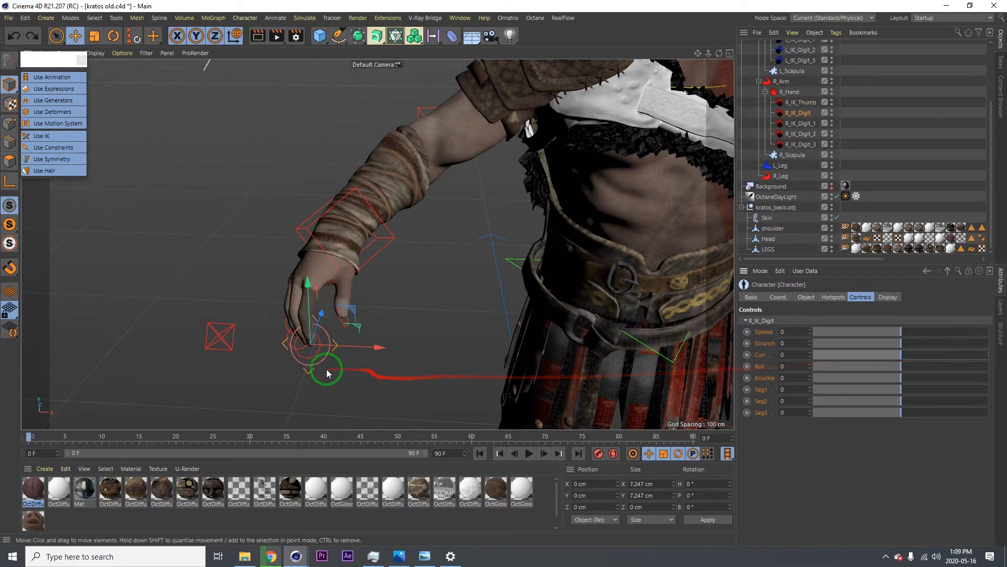
{"action": "left_click_drag", "start_coordinate": [305, 307], "coordinate": [391, 302], "text": "alt"}
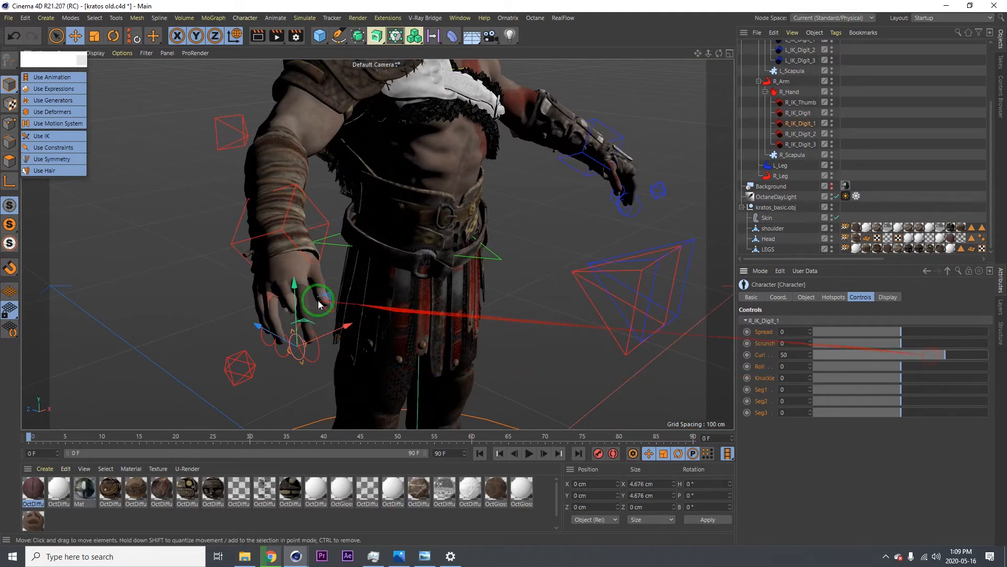
{"action": "left_click_drag", "start_coordinate": [318, 305], "coordinate": [257, 306], "text": "alt"}
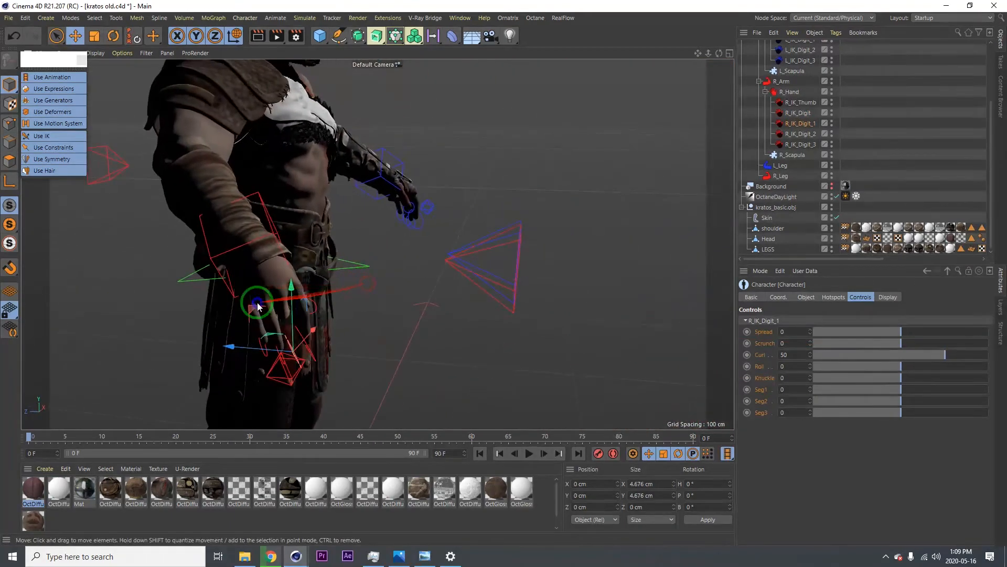
{"action": "right_click_drag", "start_coordinate": [257, 306], "coordinate": [304, 288], "text": "alt"}
{"action": "left_click_drag", "start_coordinate": [304, 287], "coordinate": [160, 291], "text": "alt"}
{"action": "key", "text": "ctrl+z"}
- Test the Curl of R_IK_Digit_2 and R_IK_Digit_3 on the right hand, taking R_IK_Digit_3 to 64, and undo each change
{"action": "right_click_drag", "start_coordinate": [352, 359], "coordinate": [401, 314], "text": "alt"}
{"action": "left_click", "coordinate": [288, 371]}
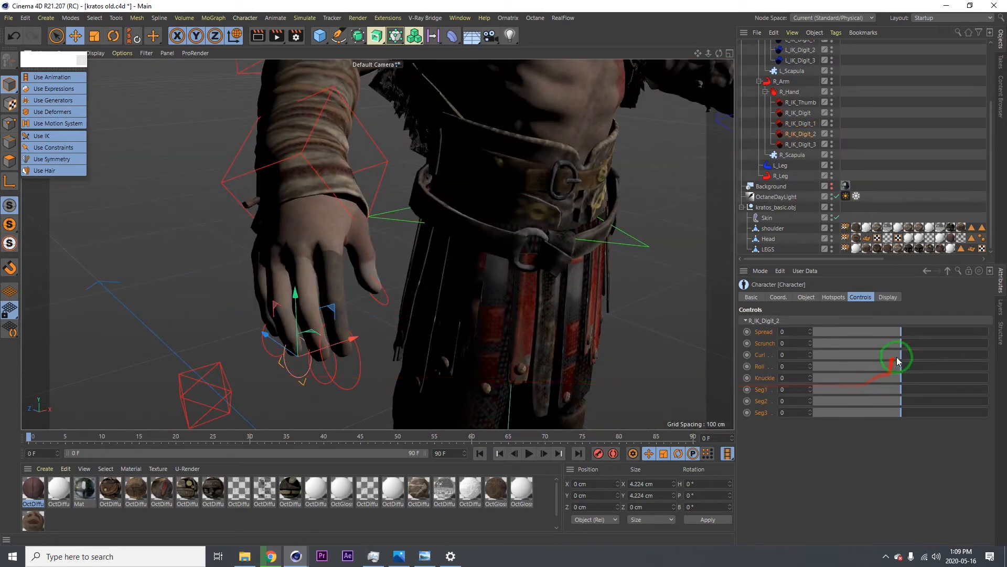
{"action": "left_click_drag", "start_coordinate": [897, 361], "coordinate": [937, 357]}
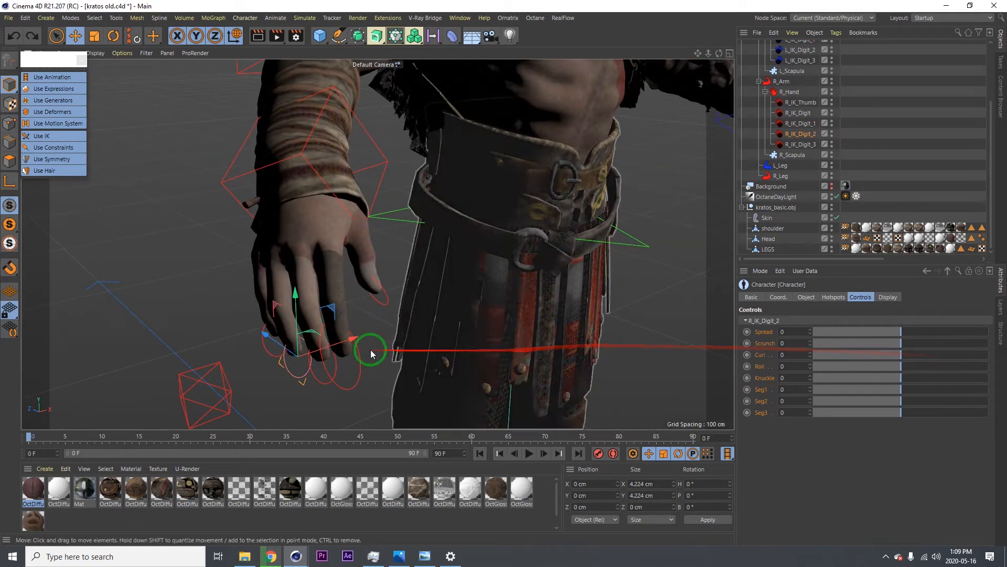
{"action": "left_click", "coordinate": [266, 353]}
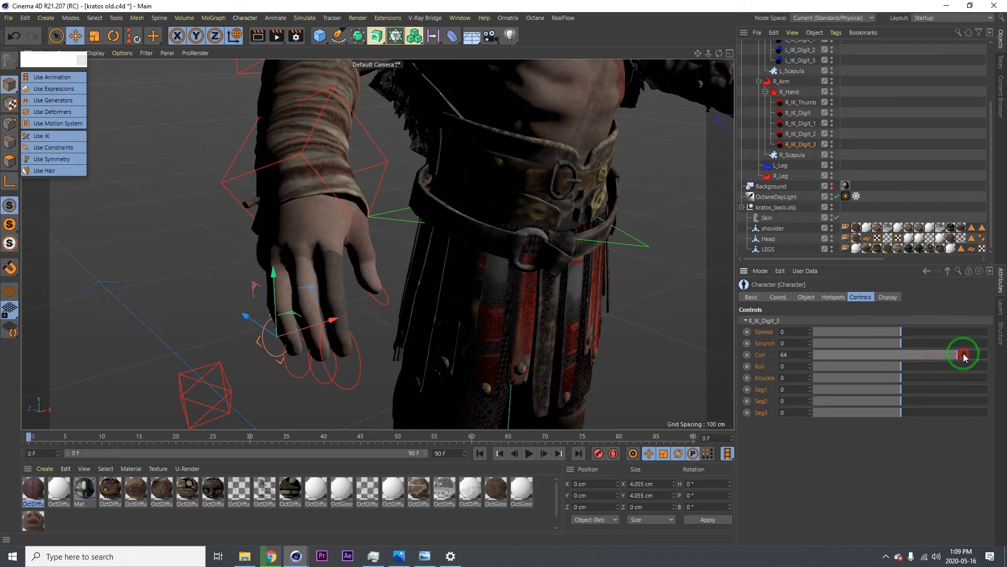
{"action": "right_click_drag", "start_coordinate": [450, 222], "coordinate": [434, 249], "text": "alt"}
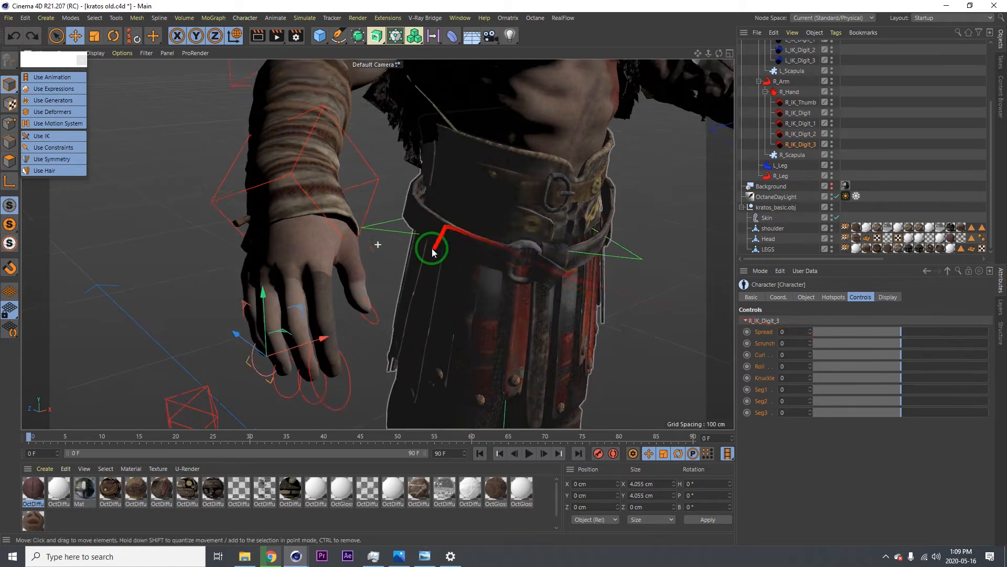
- Switch the character to Adjust mode and set its adjustable objects to Controllers
{"action": "right_click_drag", "start_coordinate": [520, 285], "coordinate": [409, 290], "text": "alt"}
{"action": "left_click_drag", "start_coordinate": [516, 269], "coordinate": [466, 266], "text": "alt"}
{"action": "middle_click_drag", "start_coordinate": [502, 281], "coordinate": [430, 233], "text": "alt"}
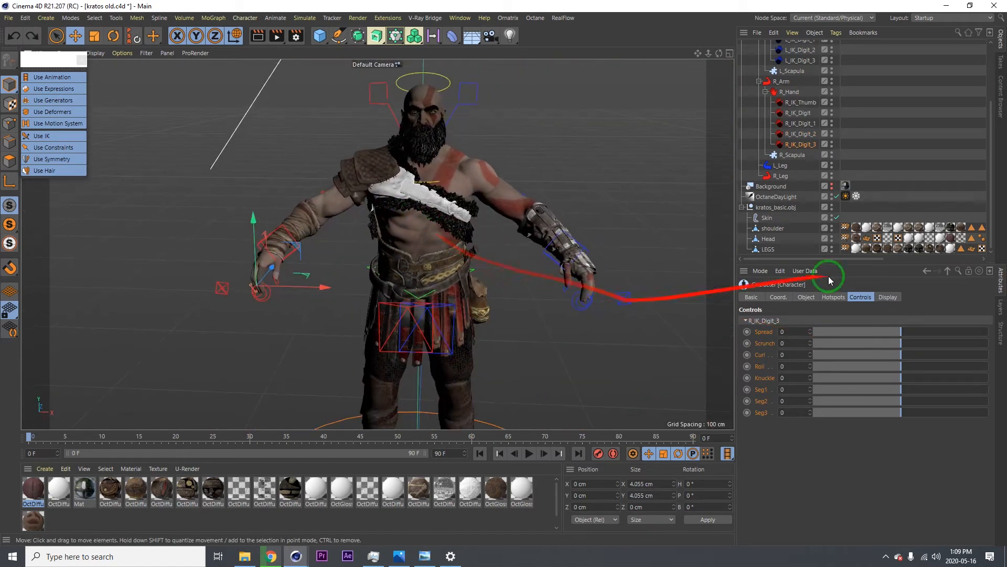
{"action": "left_click", "coordinate": [803, 299]}
{"action": "left_click", "coordinate": [777, 321]}
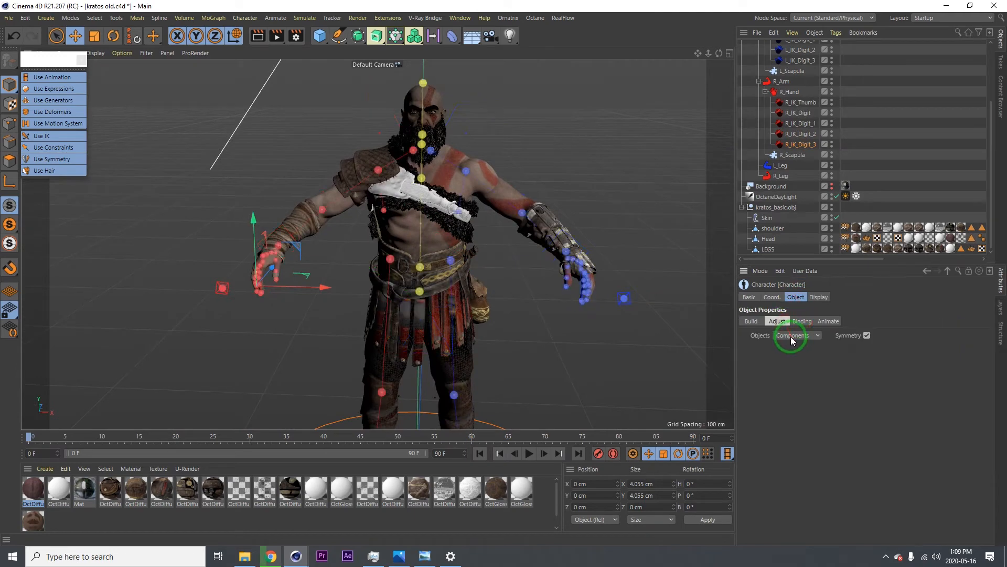
{"action": "left_click", "coordinate": [796, 361]}
- Scale the FK_Spine_01 controller along X to about 58 cm so it extends beyond the waist
{"action": "middle_click_drag", "start_coordinate": [423, 258], "coordinate": [394, 298], "text": "alt"}
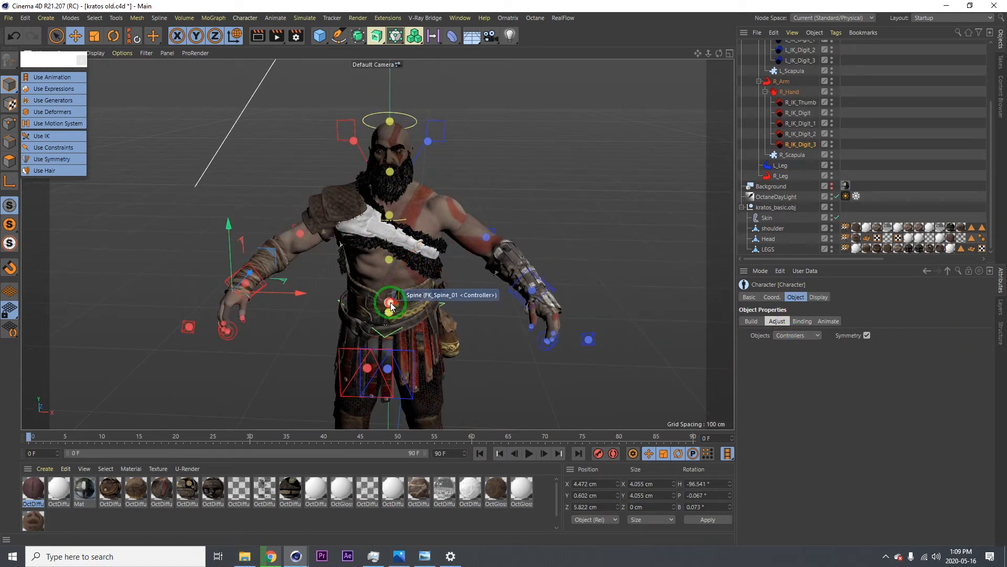
{"action": "left_click", "coordinate": [389, 301]}
{"action": "scroll", "coordinate": [404, 285], "scroll_direction": "up", "scroll_amount": 3}
{"action": "key", "text": "t"}
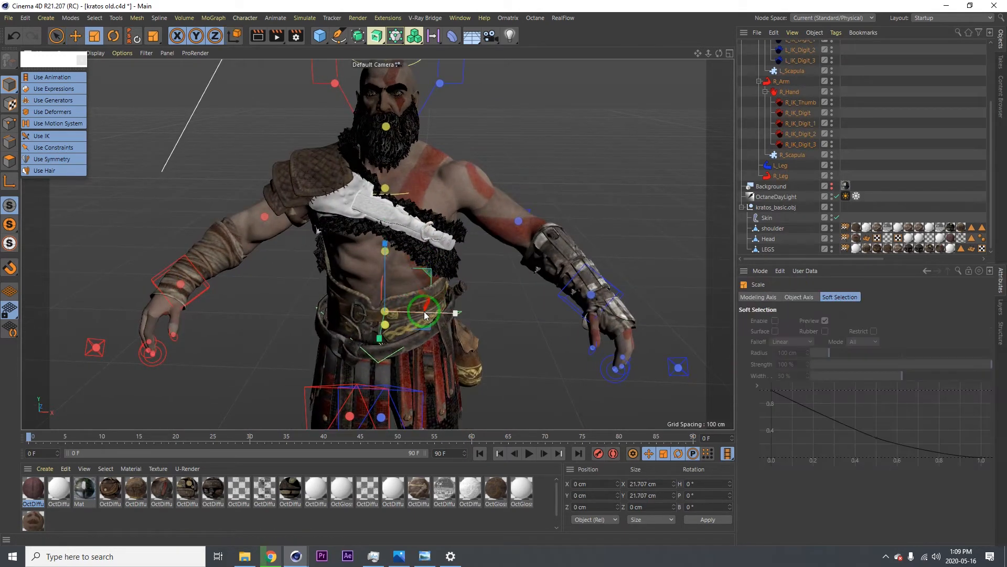
{"action": "left_click_drag", "start_coordinate": [425, 313], "coordinate": [477, 313]}
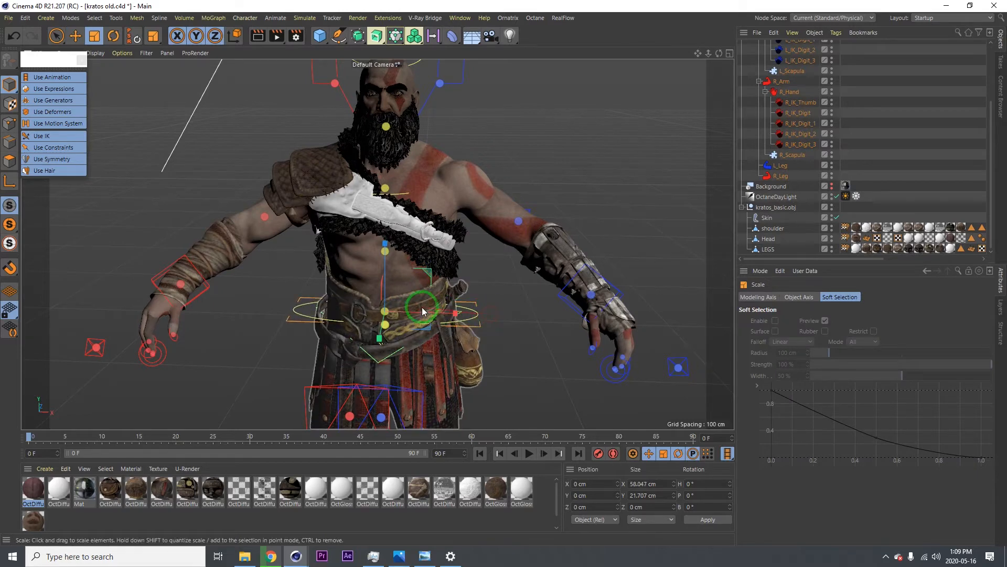
- Enlarge the FK_Spine_01 controller around the waist to about 65 cm in X and 41 cm in Y
{"action": "left_click_drag", "start_coordinate": [379, 339], "coordinate": [378, 336]}
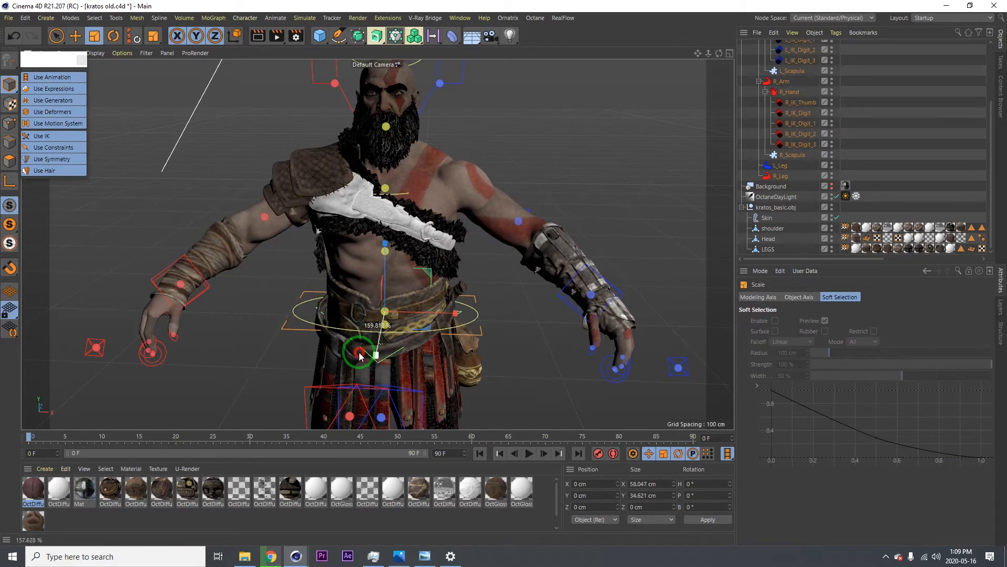
{"action": "left_click_drag", "start_coordinate": [348, 362], "coordinate": [419, 315]}
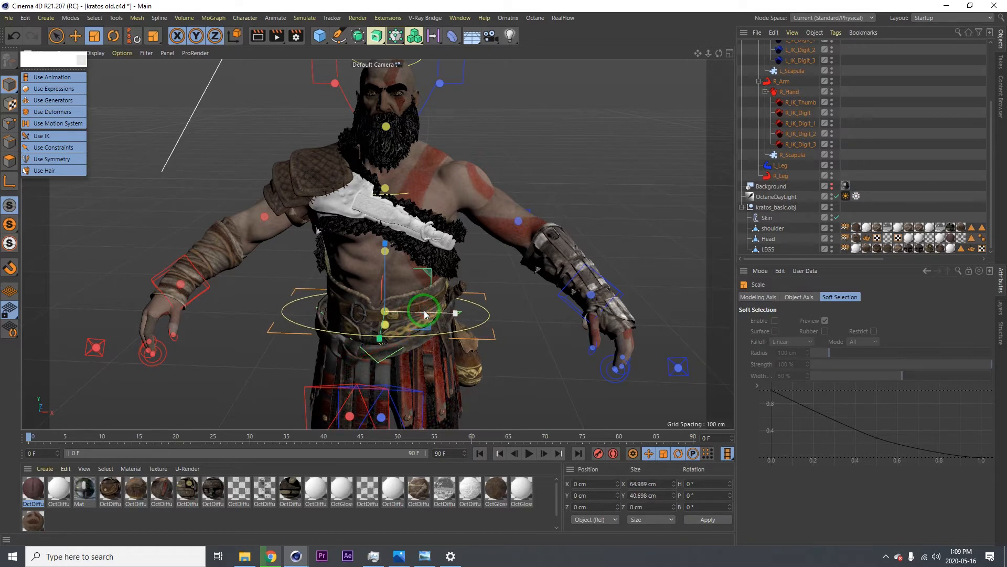
{"action": "left_click_drag", "start_coordinate": [415, 308], "coordinate": [386, 269]}
- Scale the middle spine controller at the lower chest to about 64 cm along X, and enlarge it along Y
{"action": "left_click", "coordinate": [388, 256]}
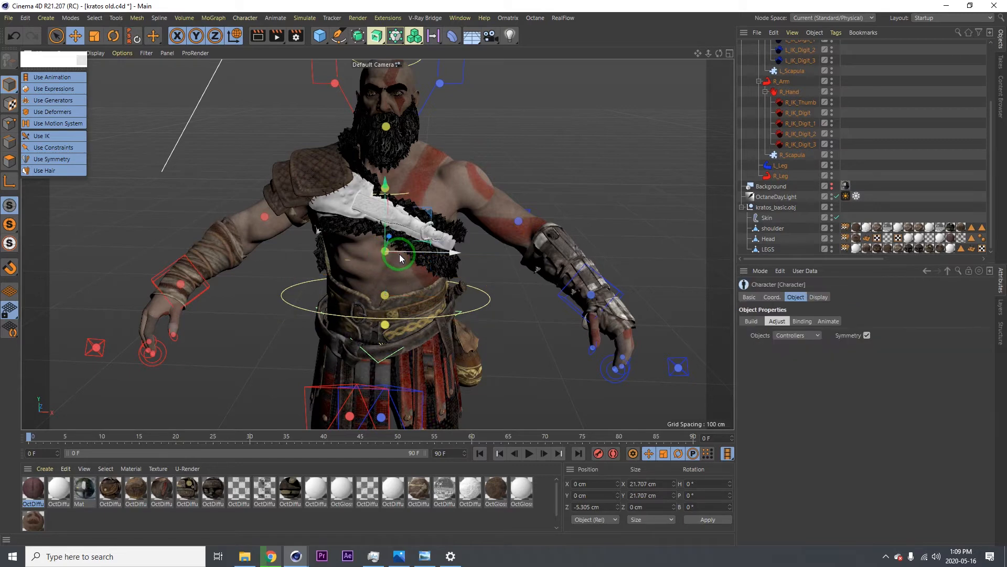
{"action": "key", "text": "t"}
{"action": "left_click_drag", "start_coordinate": [470, 256], "coordinate": [471, 255]}
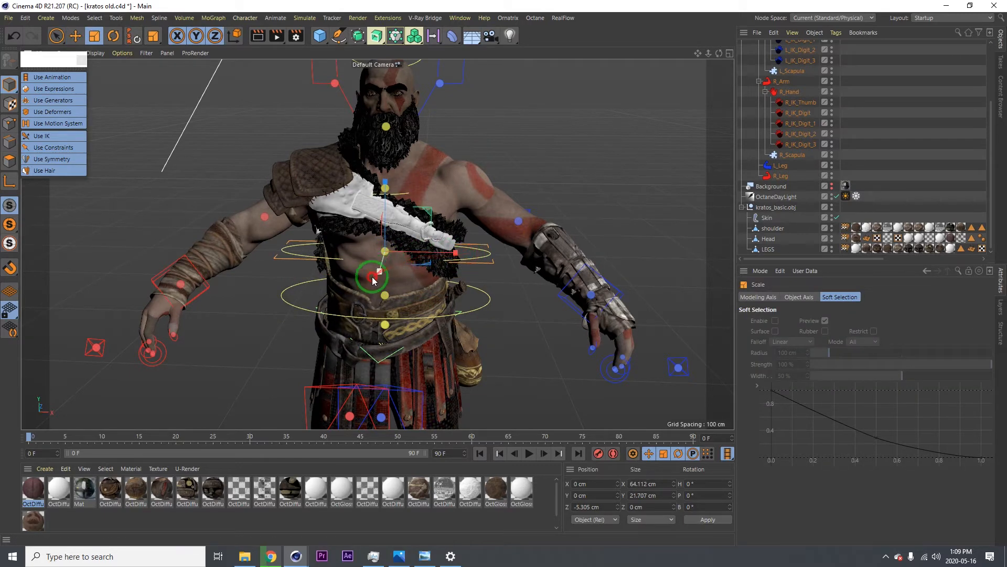
- Scale the upper chest controller to about 64 cm in X and 65 cm in Y, and move it to about -7.6 cm in Z
{"action": "left_click", "coordinate": [393, 197]}
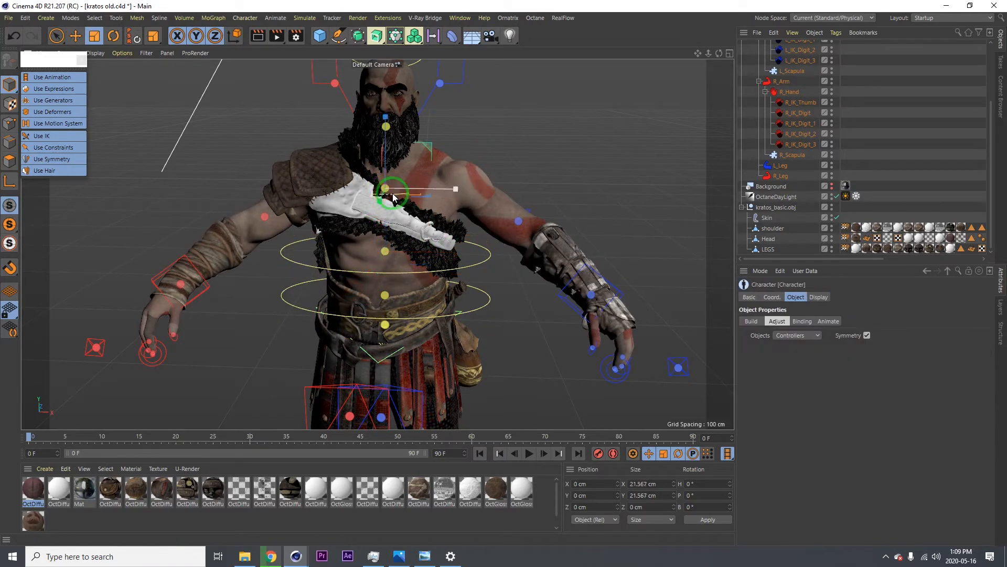
{"action": "left_click_drag", "start_coordinate": [451, 191], "coordinate": [338, 229]}
{"action": "key", "text": "e"}
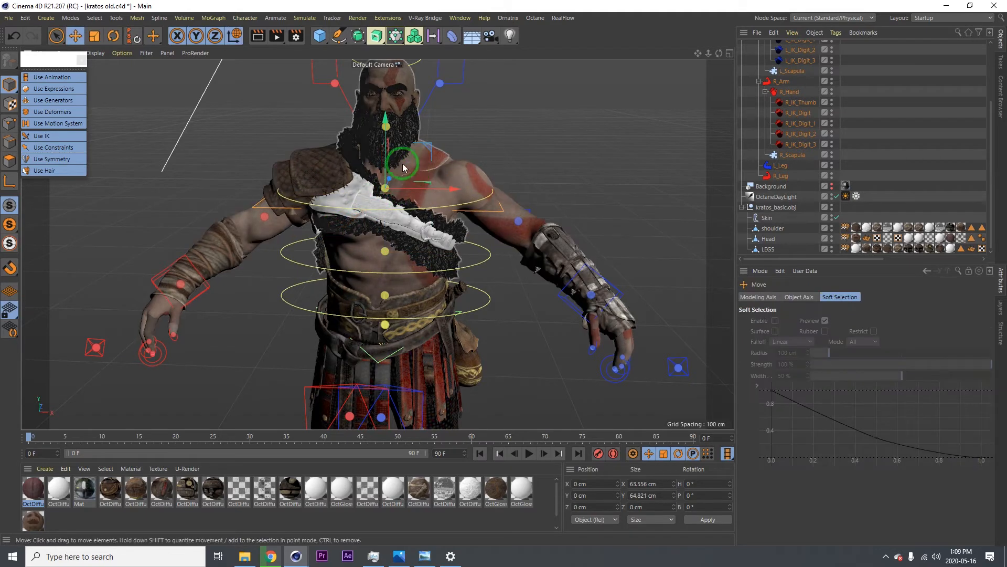
{"action": "mouse_move", "coordinate": [393, 156]}
{"action": "left_mouse_down"}
{"action": "mouse_move", "coordinate": [383, 191]}
{"action": "mouse_move", "coordinate": [231, 205]}
{"action": "mouse_move", "coordinate": [314, 220]}
{"action": "mouse_move", "coordinate": [288, 252]}
{"action": "mouse_move", "coordinate": [367, 157]}
{"action": "mouse_move", "coordinate": [397, 139]}
{"action": "left_mouse_up"}
- Scale the Neck controller along X to about 36 cm so its ring surrounds the beard
{"action": "left_click", "coordinate": [382, 132]}
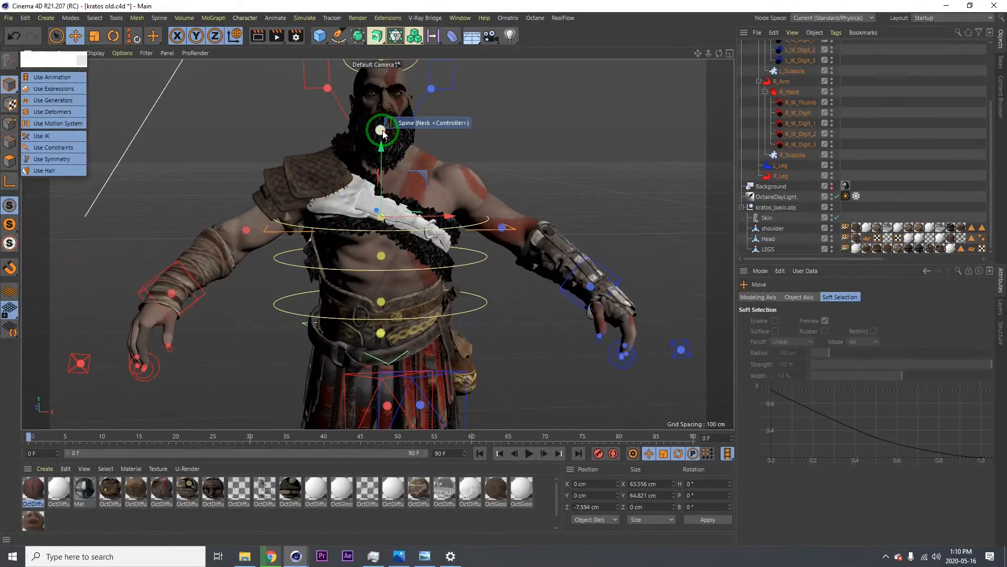
{"action": "key", "text": "t"}
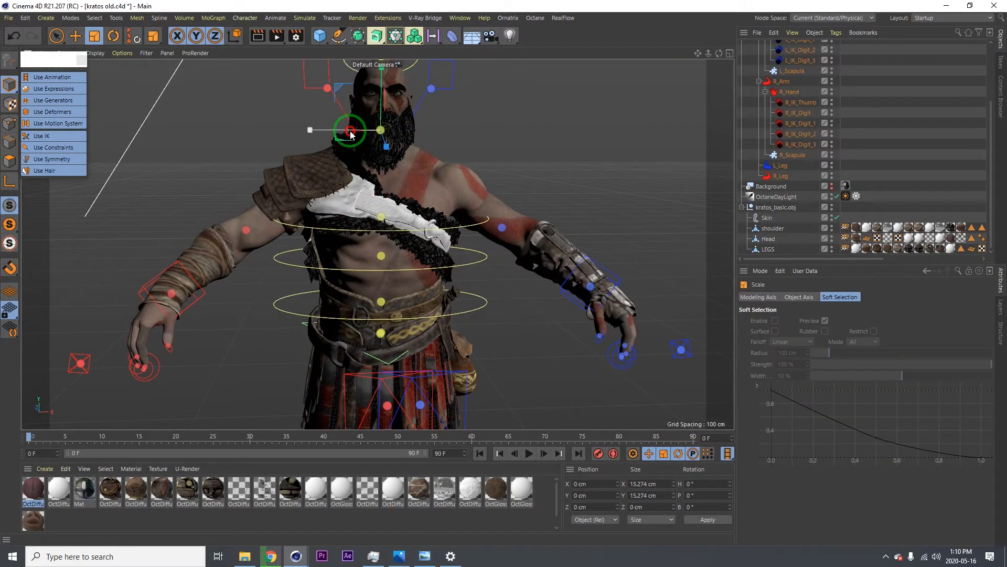
{"action": "left_click_drag", "start_coordinate": [341, 133], "coordinate": [309, 215]}
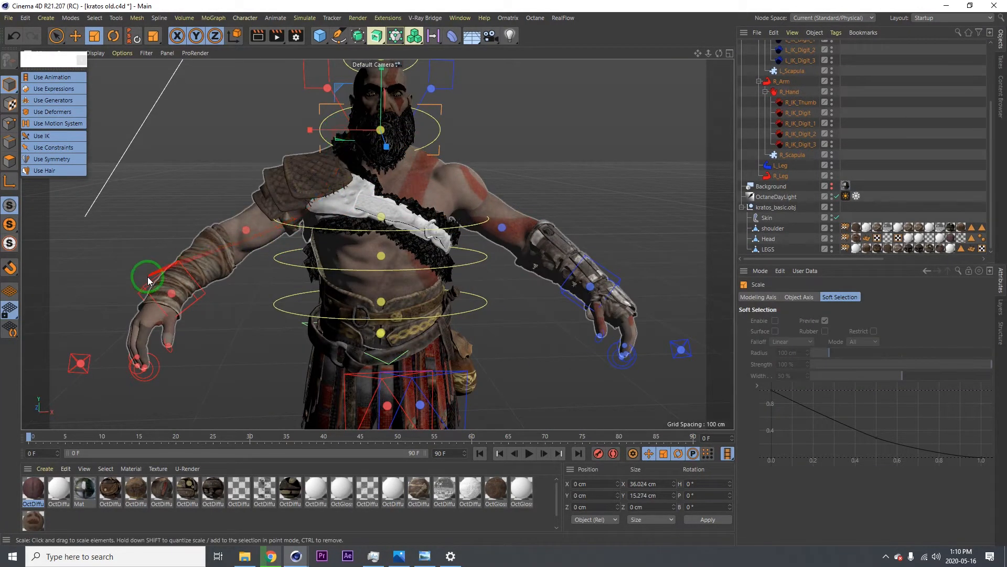
- Scale the V-shaped hip controller at the belt to about 72 cm in X and 56 cm in Y
{"action": "left_click", "coordinate": [178, 286]}
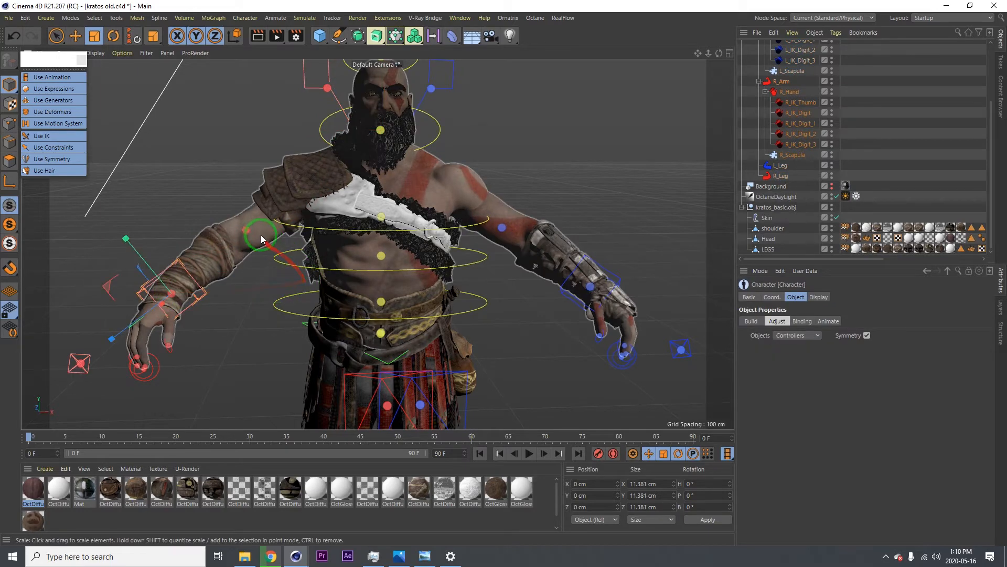
{"action": "scroll", "coordinate": [351, 267], "scroll_direction": "down", "scroll_amount": 4}
{"action": "scroll", "coordinate": [361, 272], "scroll_direction": "up", "scroll_amount": 2}
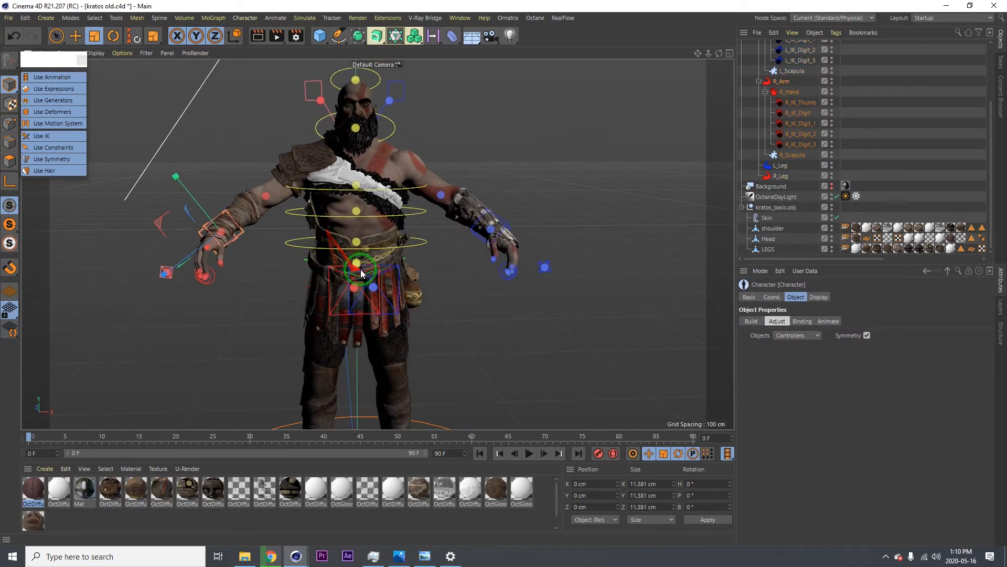
{"action": "scroll", "coordinate": [361, 272], "scroll_direction": "up", "scroll_amount": 5}
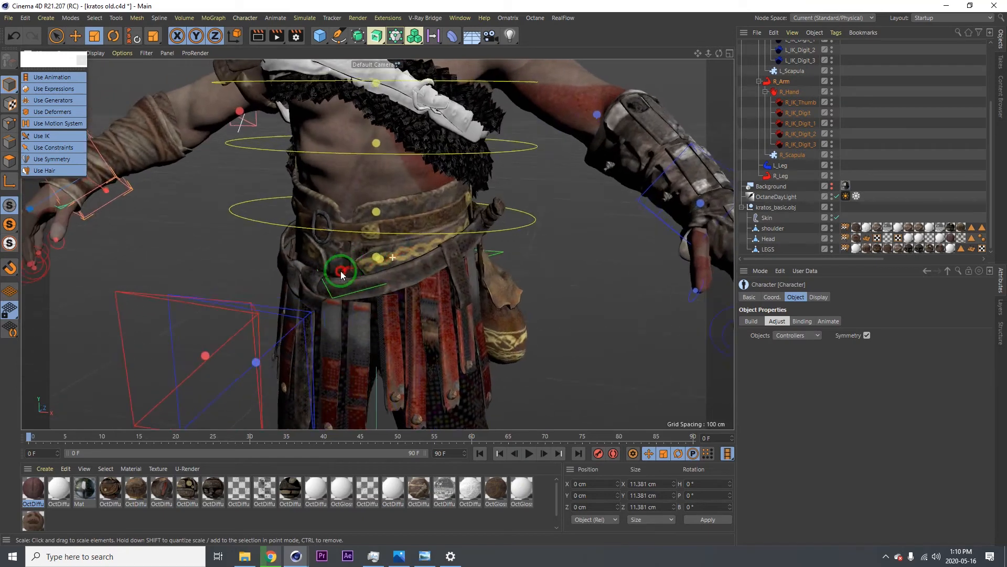
{"action": "left_click_drag", "start_coordinate": [341, 275], "coordinate": [413, 291], "text": "alt"}
{"action": "left_click", "coordinate": [384, 258]}
{"action": "left_click", "coordinate": [414, 291]}
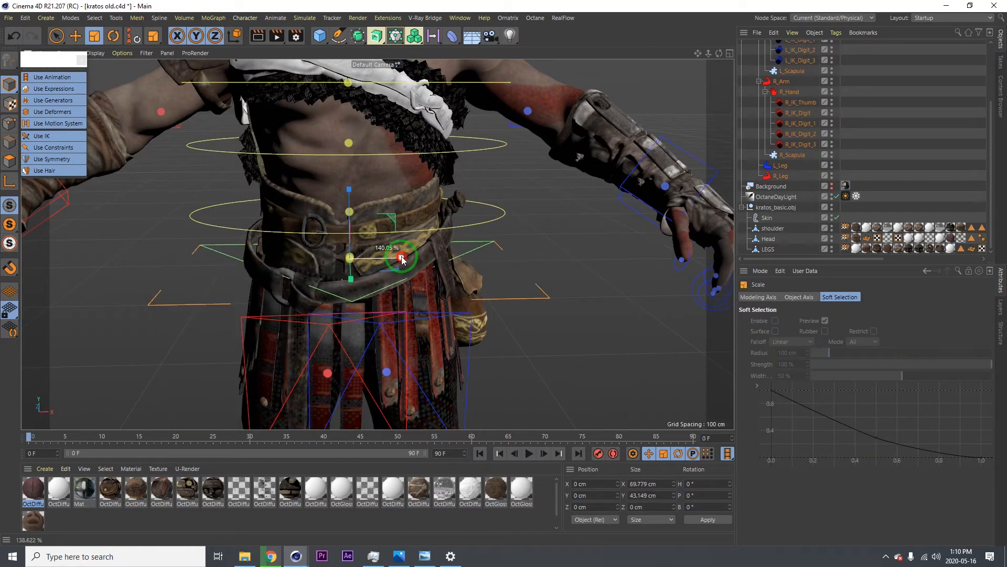
{"action": "left_click_drag", "start_coordinate": [396, 262], "coordinate": [350, 283]}
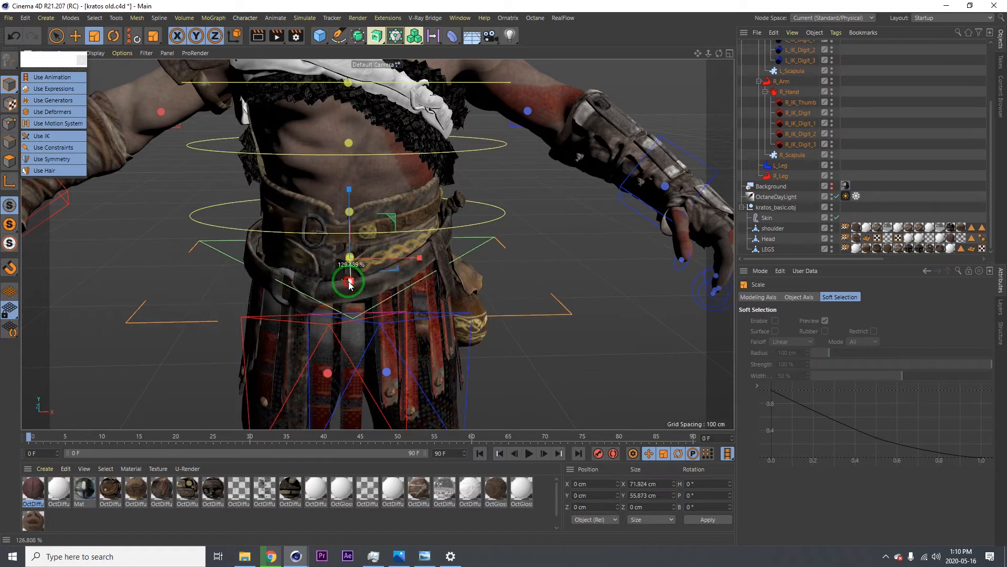
- Move the yellow box controller below the belt and scale it to about 69 cm in X and 34 cm in Y
{"action": "left_click", "coordinate": [349, 261]}
{"action": "key", "text": "e"}
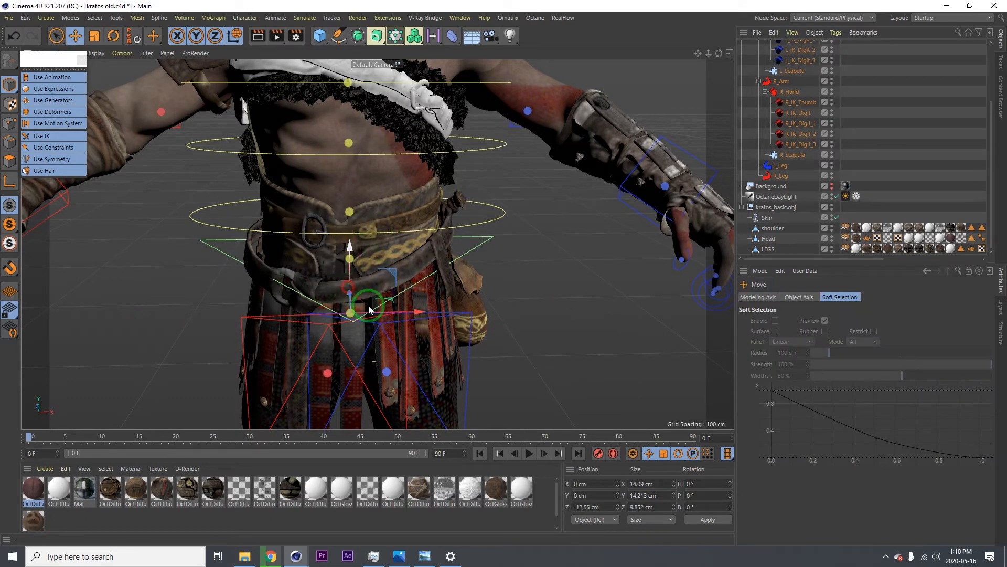
{"action": "key", "text": "t"}
{"action": "left_click_drag", "start_coordinate": [370, 310], "coordinate": [410, 319]}
{"action": "left_click_drag", "start_coordinate": [455, 254], "coordinate": [425, 296], "text": "alt"}
{"action": "key", "text": "e"}
{"action": "right_click_drag", "start_coordinate": [407, 314], "coordinate": [399, 230], "text": "alt"}
{"action": "middle_click_drag", "start_coordinate": [425, 292], "coordinate": [401, 190], "text": "alt"}
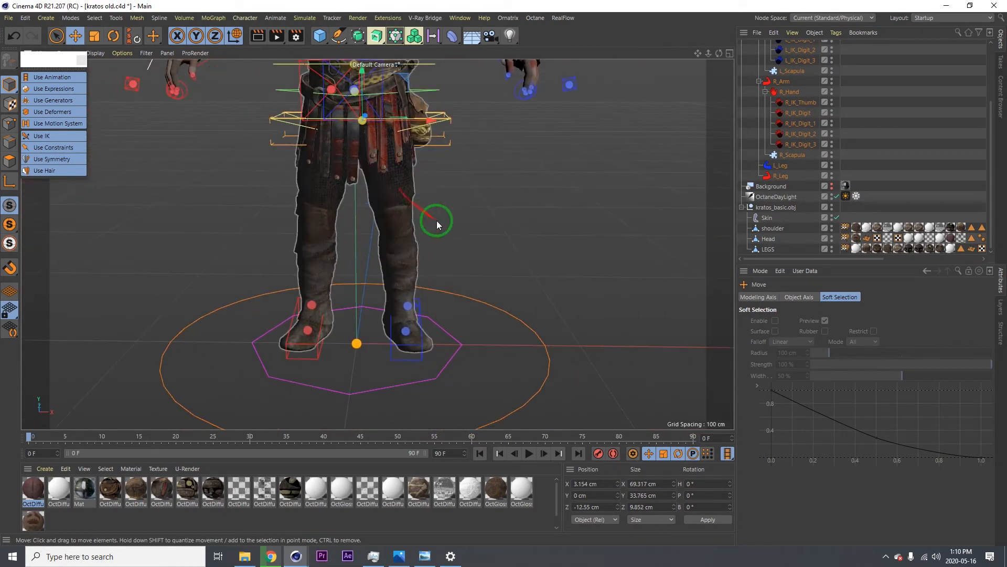
- Save the scene with the resized spine, neck and hip controllers
{"action": "left_click_drag", "start_coordinate": [436, 220], "coordinate": [407, 225], "text": "alt"}
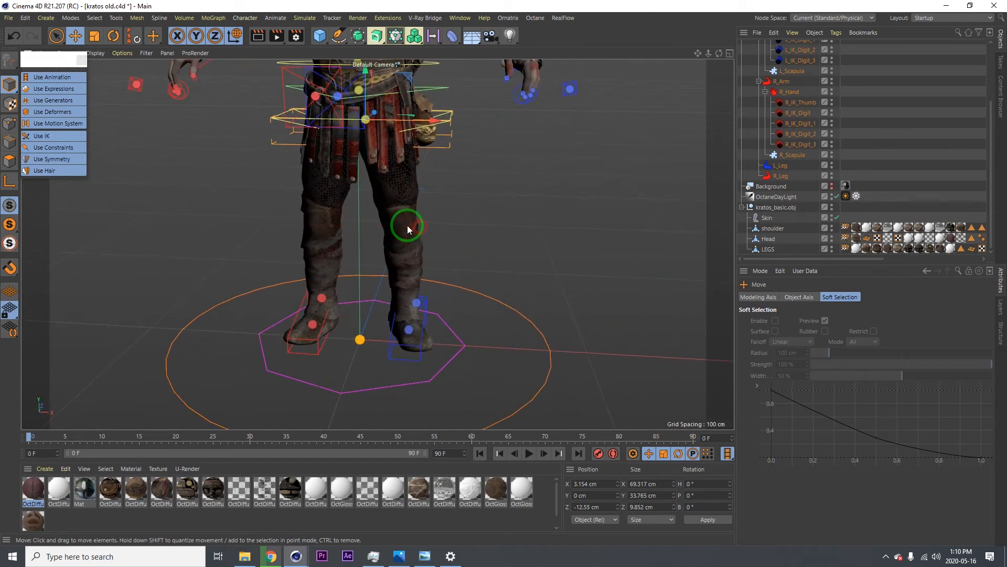
{"action": "right_click_drag", "start_coordinate": [407, 225], "coordinate": [405, 291], "text": "alt"}
{"action": "key", "text": "ctrl+s"}
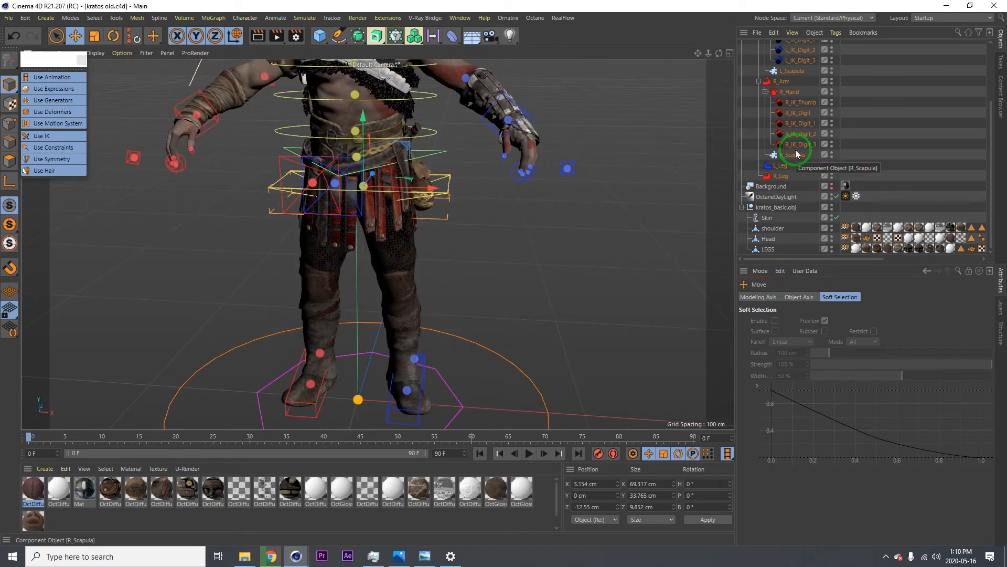
- Switch the character to Animate mode and display the Controls of the left hand controller
{"action": "left_click", "coordinate": [796, 153]}
{"action": "left_click", "coordinate": [829, 321]}
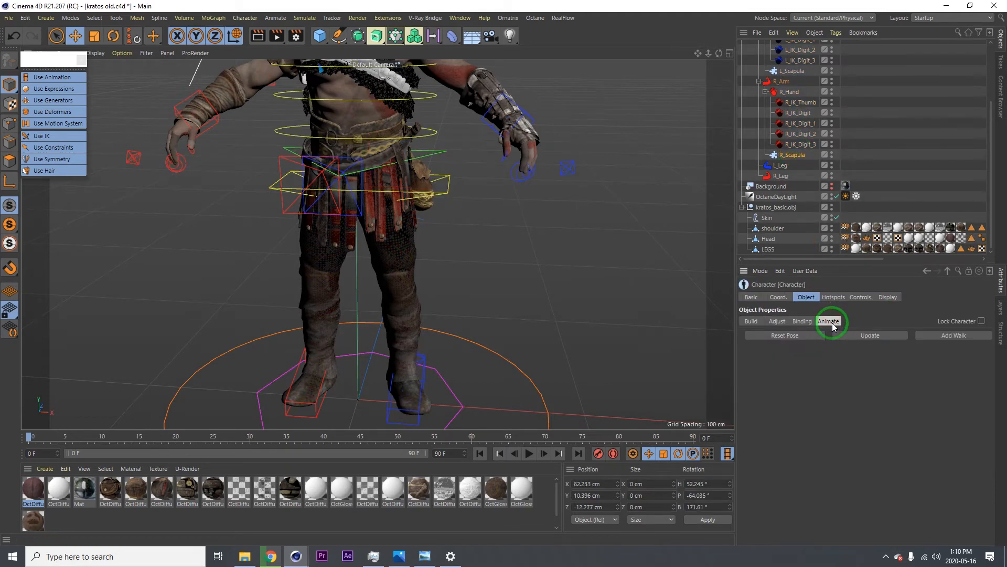
{"action": "left_click", "coordinate": [861, 297]}
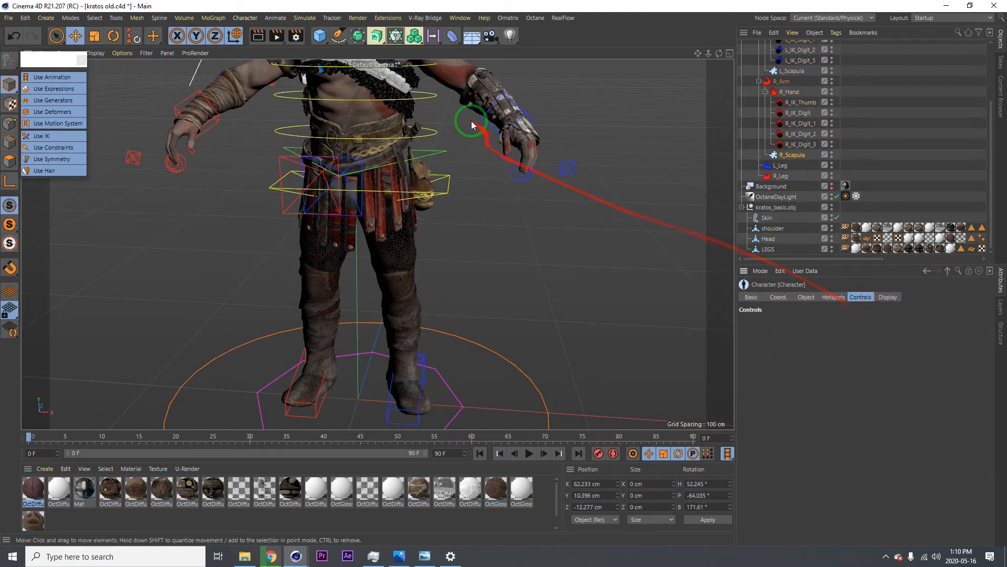
{"action": "scroll", "coordinate": [488, 152], "scroll_direction": "up", "scroll_amount": 3}
{"action": "left_click", "coordinate": [485, 206]}
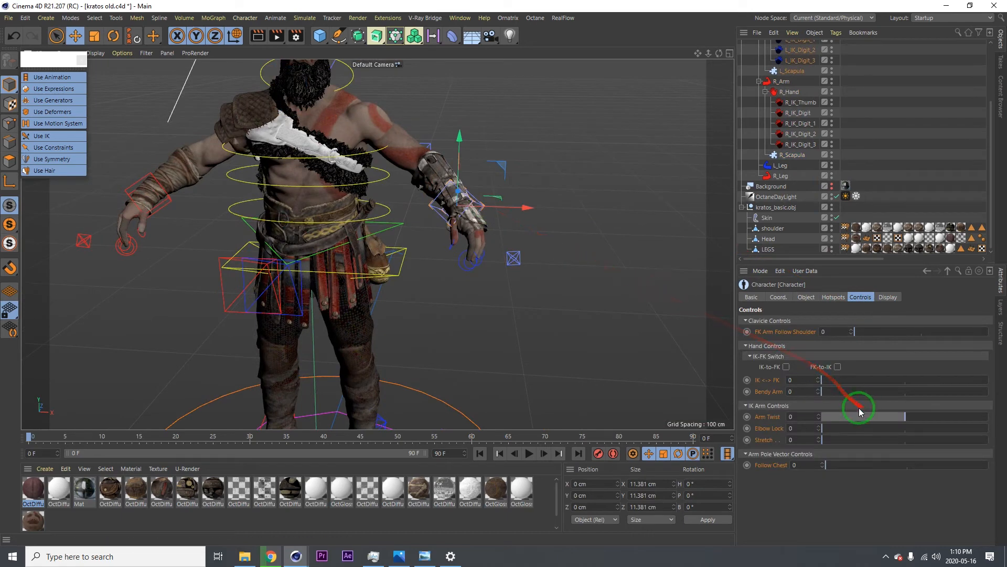
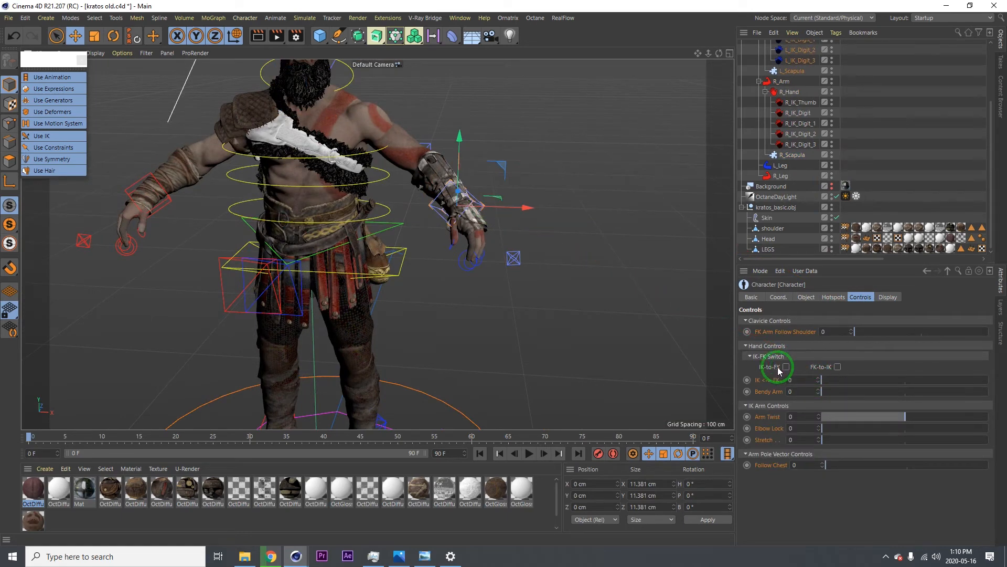
- Try raising the left hand IK controller to the chest and test Arm Twist at 37, undoing the twist
{"action": "scroll", "coordinate": [480, 206], "scroll_direction": "up", "scroll_amount": 5}
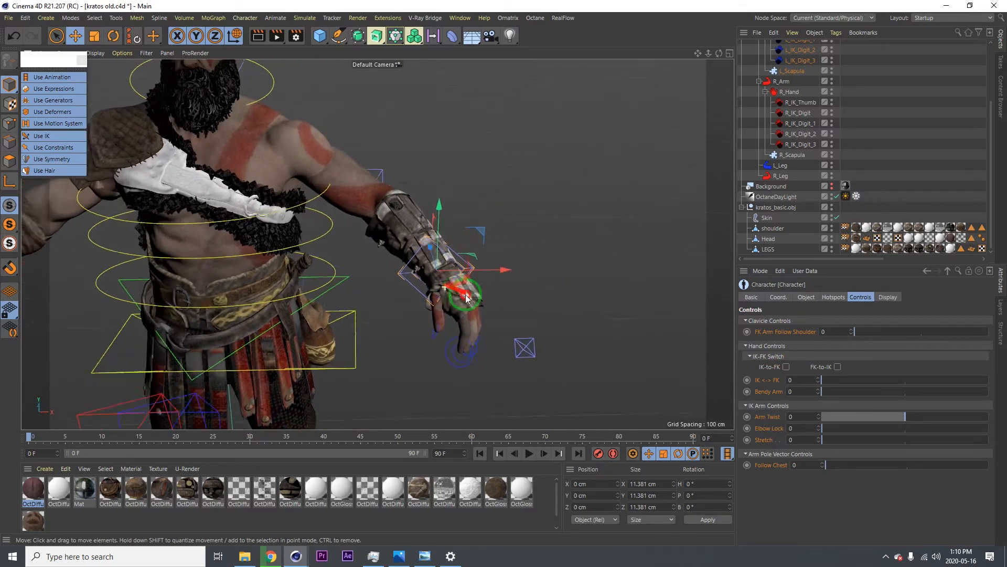
{"action": "left_click_drag", "start_coordinate": [482, 235], "coordinate": [278, 99]}
{"action": "left_click_drag", "start_coordinate": [906, 416], "coordinate": [921, 416]}
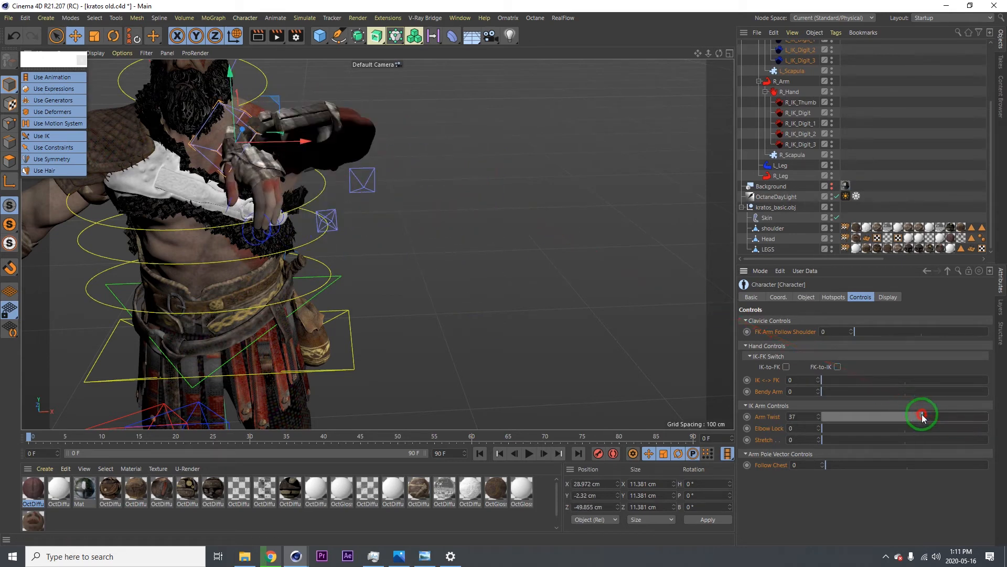
{"action": "key", "text": "ctrl+z"}
- Test moving the left elbow's pole vector controller, and undo it together with the raised arm pose
{"action": "left_click", "coordinate": [359, 178]}
{"action": "left_click_drag", "start_coordinate": [372, 183], "coordinate": [404, 190]}
{"action": "key", "text": "ctrl+z"}
{"action": "key", "text": "ctrl+z"}
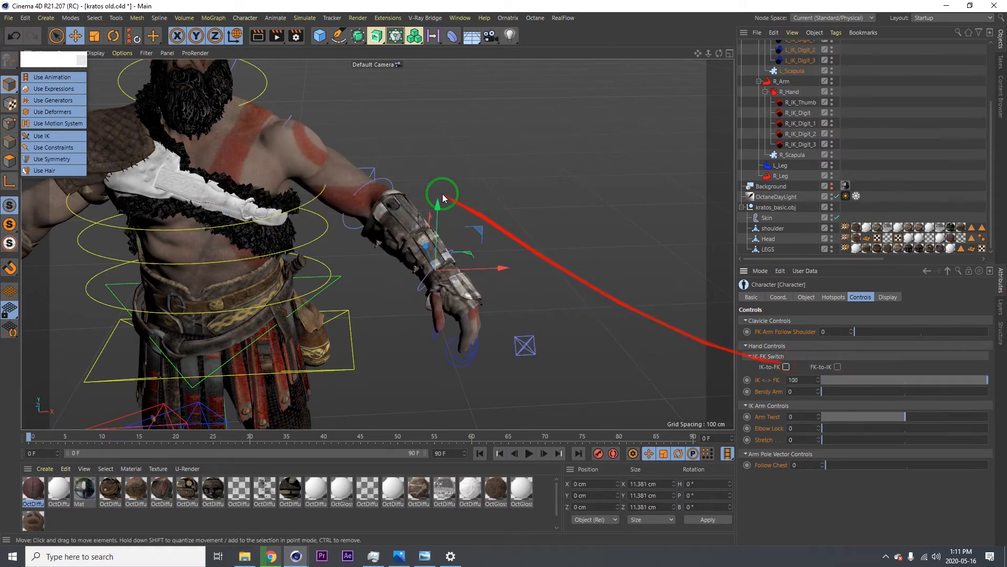
- Switch the left arm to FK with IK-to-FK and put the character in Adjust mode
{"action": "left_click_drag", "start_coordinate": [442, 199], "coordinate": [433, 225], "text": "alt"}
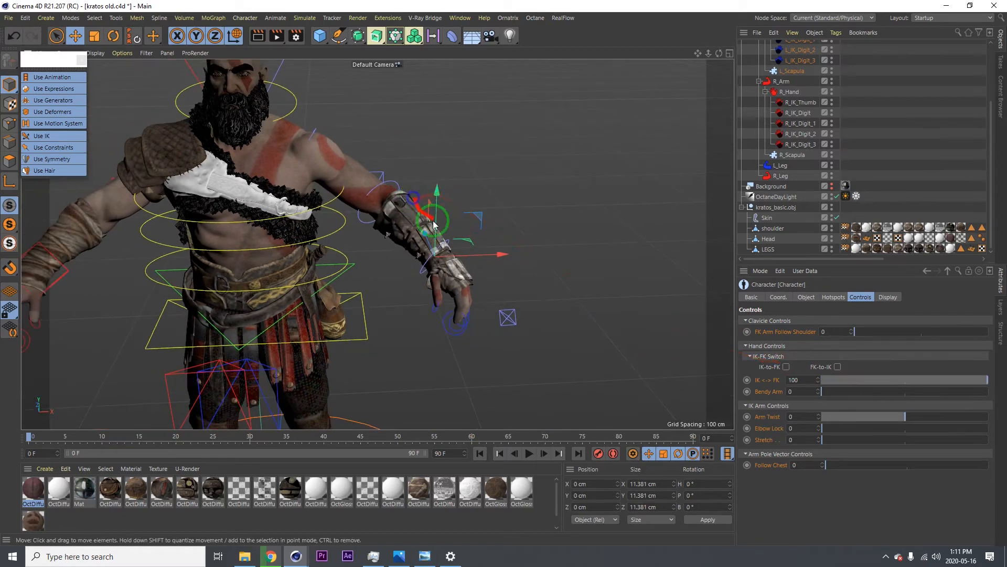
{"action": "left_click", "coordinate": [808, 296]}
{"action": "left_click", "coordinate": [774, 321]}
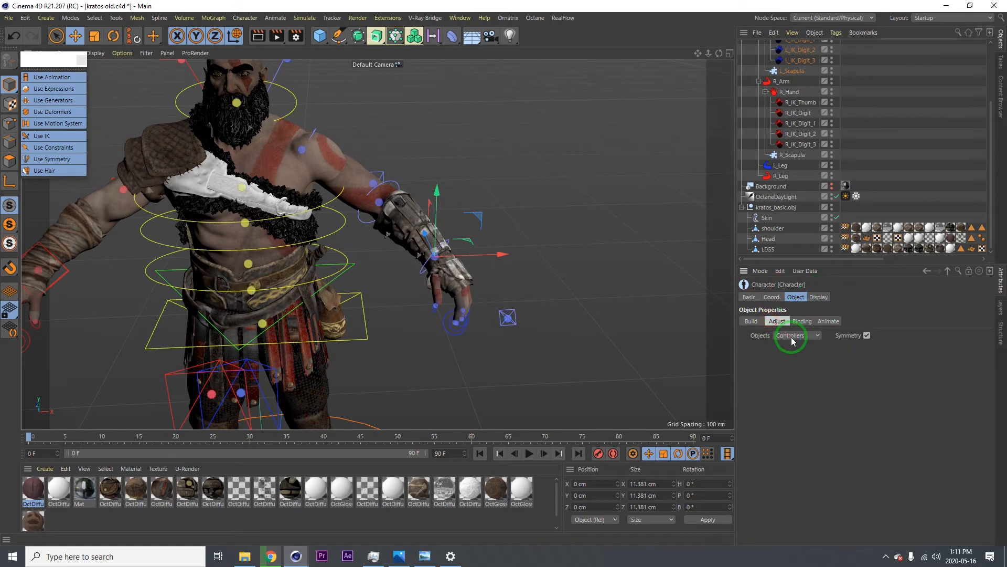
{"action": "scroll", "coordinate": [387, 219], "scroll_direction": "up", "scroll_amount": 2}
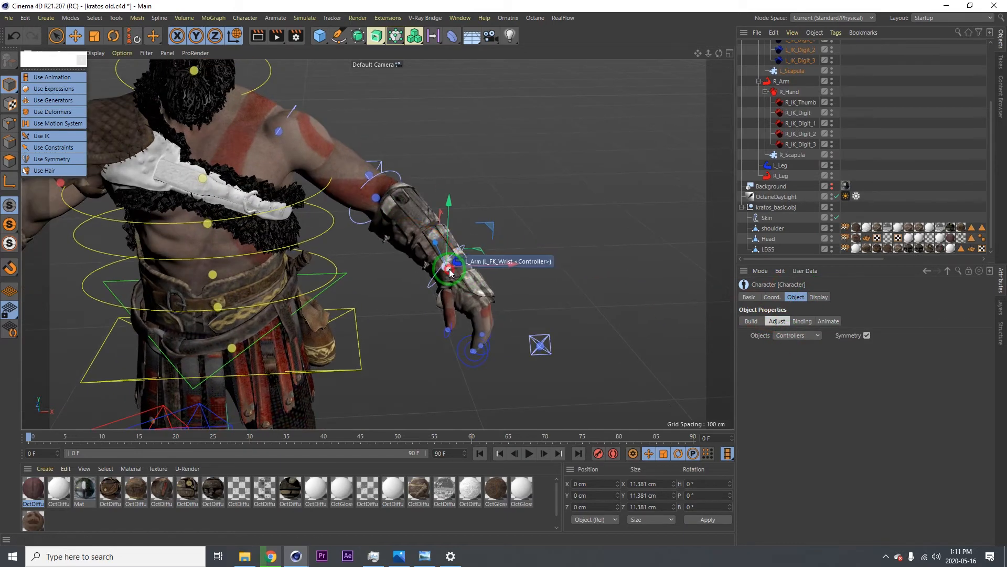
{"action": "scroll", "coordinate": [450, 272], "scroll_direction": "down", "scroll_amount": 5}
{"action": "left_click", "coordinate": [277, 284]}
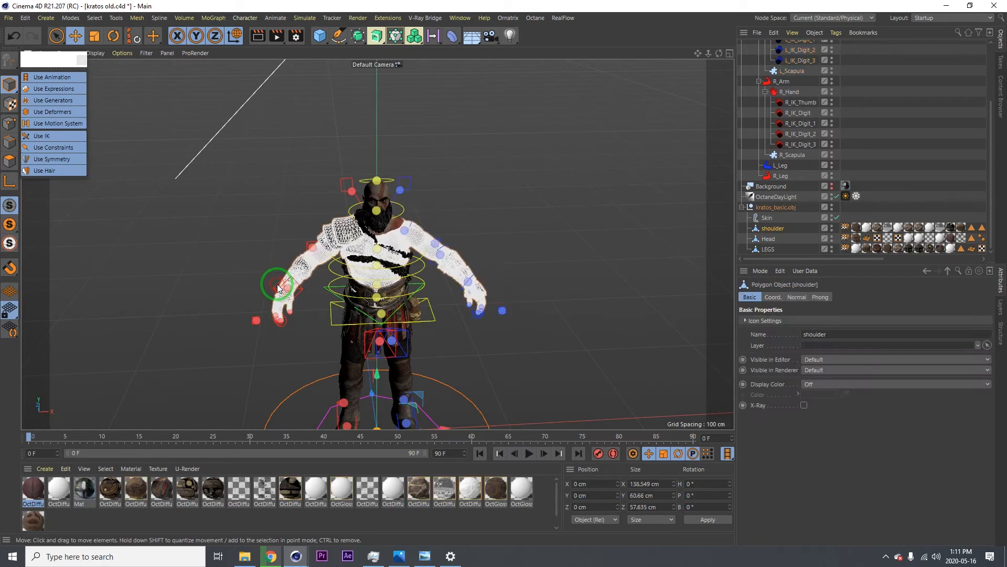
{"action": "left_click_drag", "start_coordinate": [277, 285], "coordinate": [786, 345]}
- Set the character back to Animate mode and switch the right arm to FK with IK-to-FK
{"action": "left_click", "coordinate": [799, 145]}
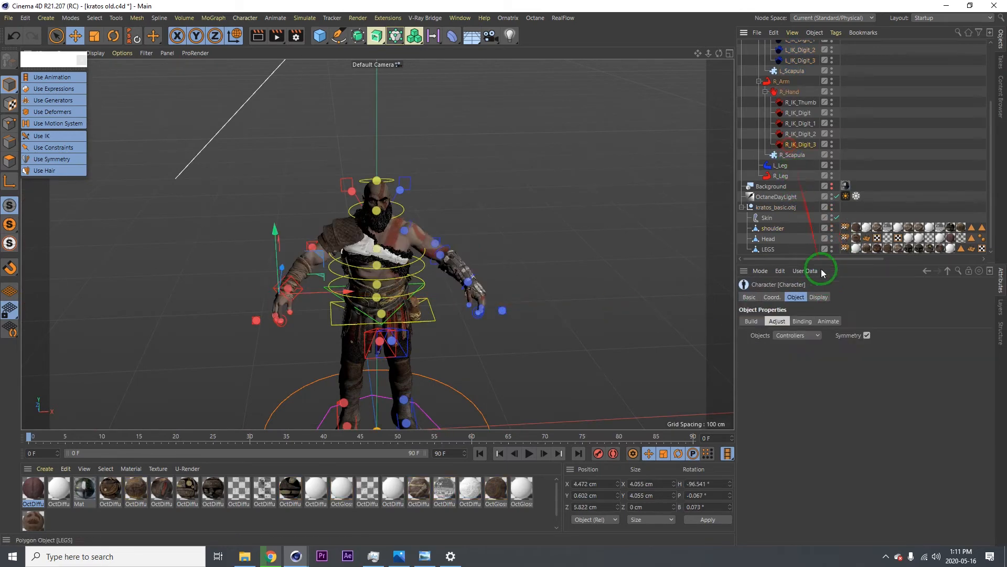
{"action": "left_click", "coordinate": [827, 322]}
{"action": "left_click", "coordinate": [852, 298]}
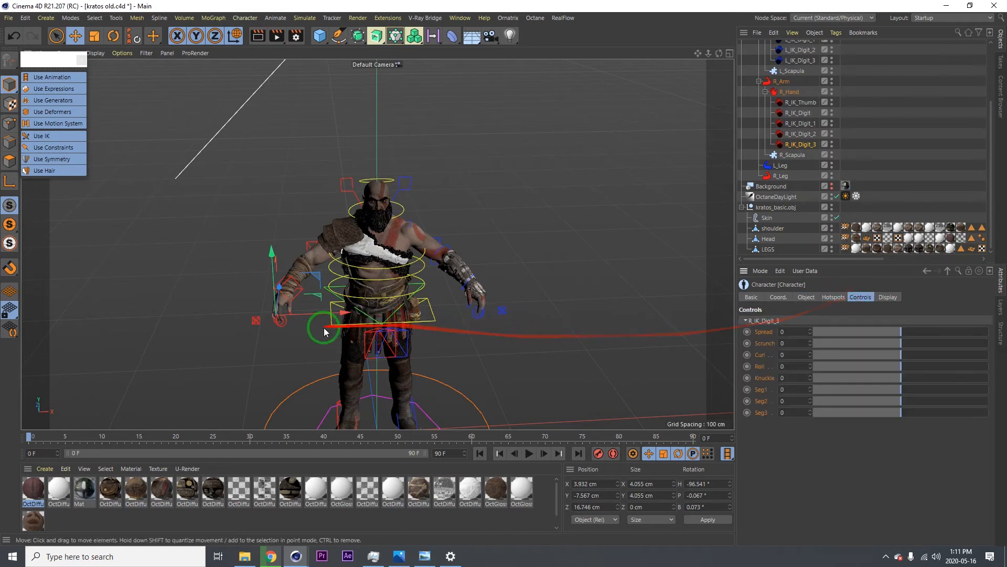
{"action": "scroll", "coordinate": [315, 310], "scroll_direction": "up", "scroll_amount": 5}
{"action": "left_click", "coordinate": [254, 294]}
{"action": "left_click", "coordinate": [792, 367]}
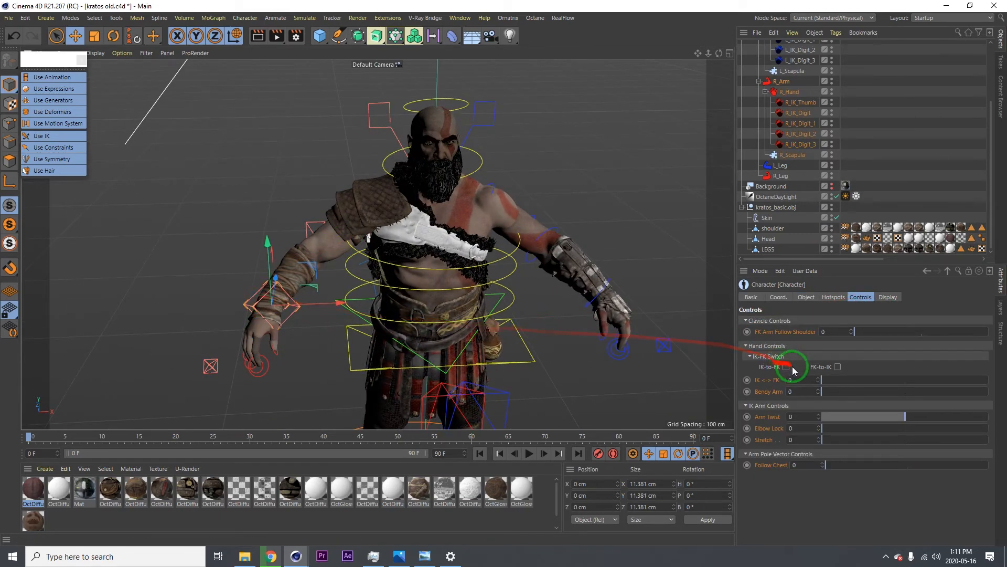
{"action": "left_click", "coordinate": [787, 367]}
- Reselect R_IK_Digit_3 of the right hand and return the character to Adjust mode
{"action": "scroll", "coordinate": [259, 271], "scroll_direction": "up", "scroll_amount": 4}
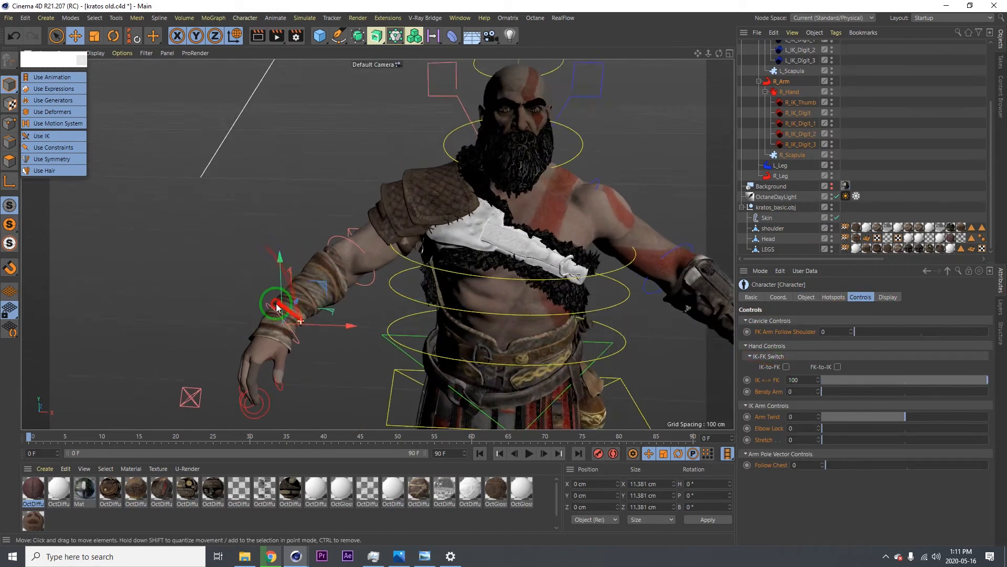
{"action": "left_click_drag", "start_coordinate": [279, 303], "coordinate": [267, 295], "text": "alt"}
{"action": "left_click", "coordinate": [789, 147]}
{"action": "left_click", "coordinate": [806, 297]}
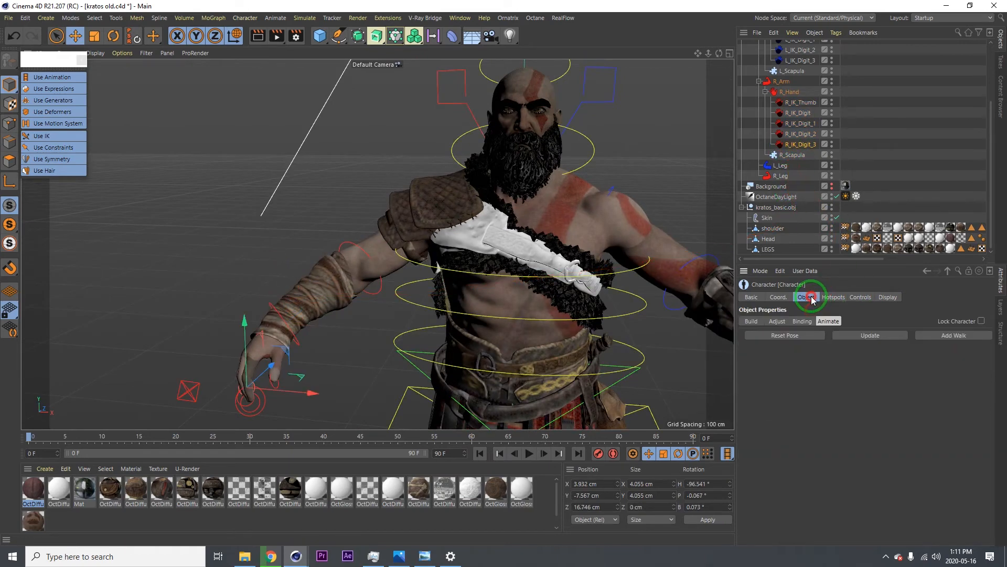
{"action": "left_click", "coordinate": [786, 321]}
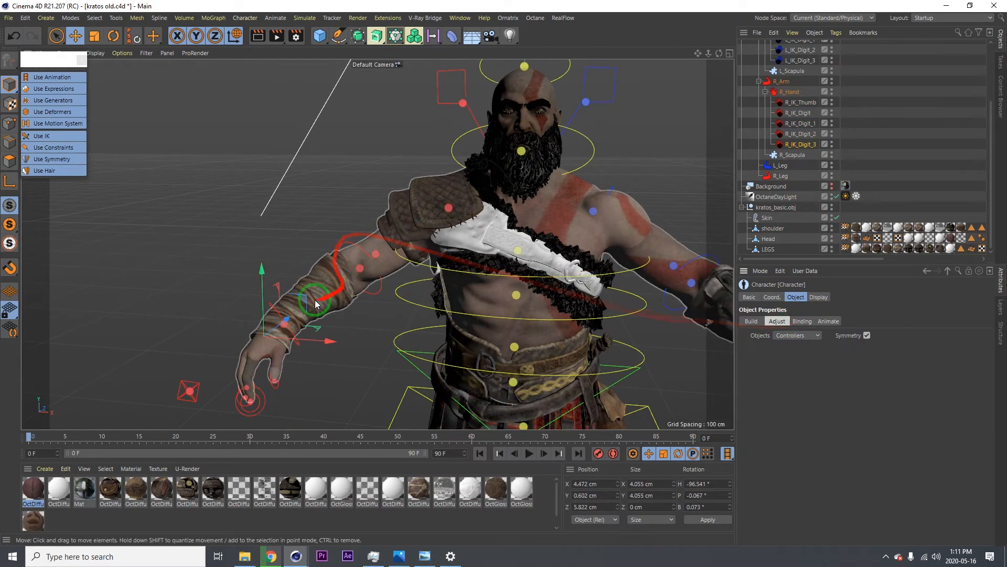
- Enlarge the right arm's FK wrist controller to about 22.2 × 18.4 cm and its FK elbow controller to about 27.1 × 25.6 cm
{"action": "left_click", "coordinate": [291, 327]}
{"action": "left_click_drag", "start_coordinate": [291, 328], "coordinate": [248, 277]}
{"action": "key", "text": "t"}
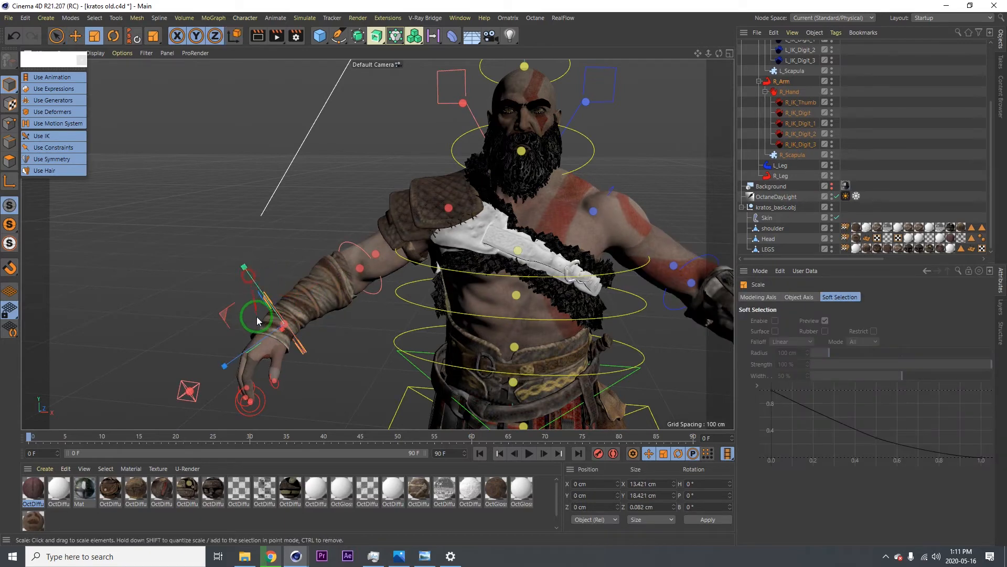
{"action": "left_click_drag", "start_coordinate": [257, 322], "coordinate": [368, 315], "text": "alt"}
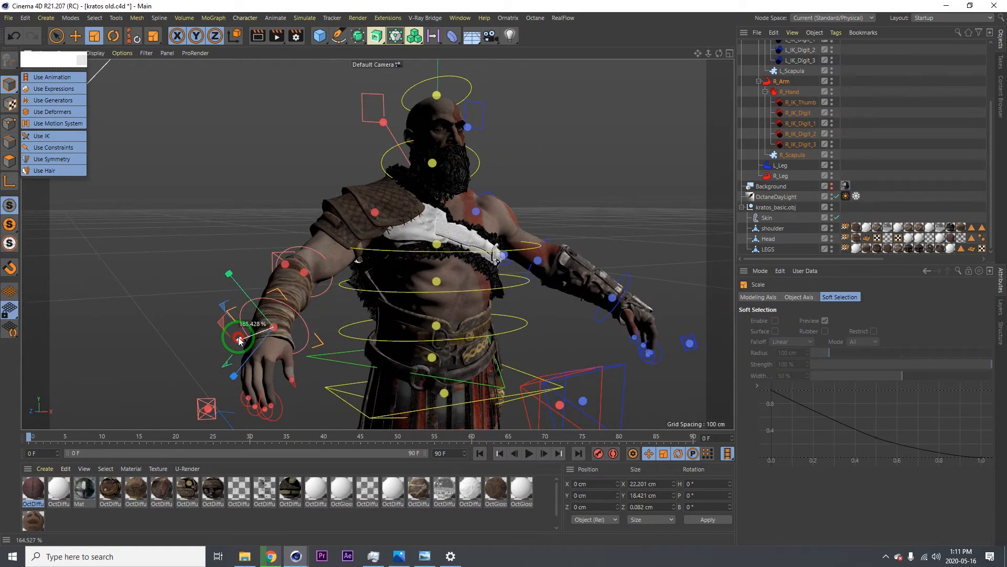
{"action": "left_click_drag", "start_coordinate": [238, 340], "coordinate": [238, 339]}
{"action": "left_click", "coordinate": [302, 271]}
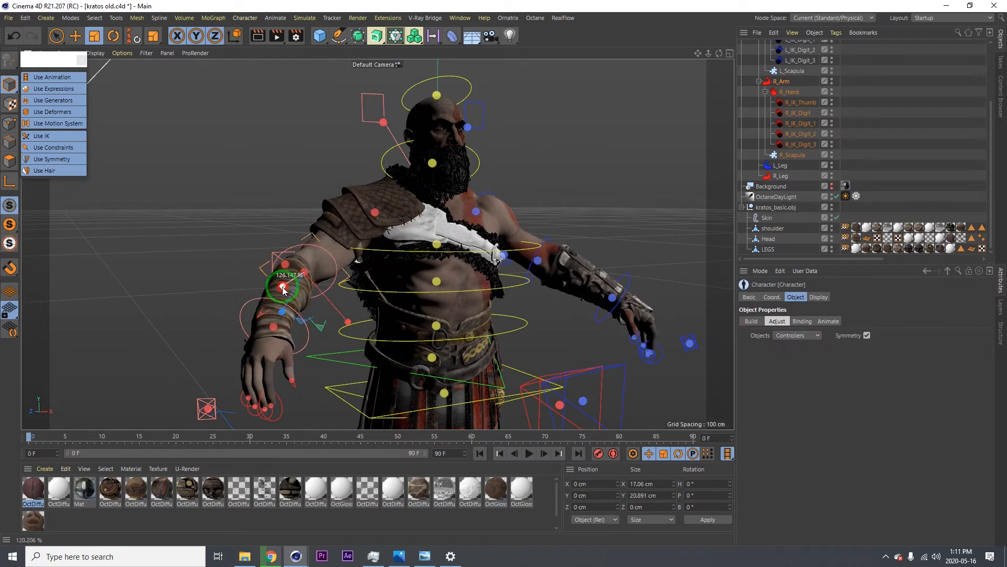
{"action": "left_click_drag", "start_coordinate": [283, 290], "coordinate": [326, 300]}
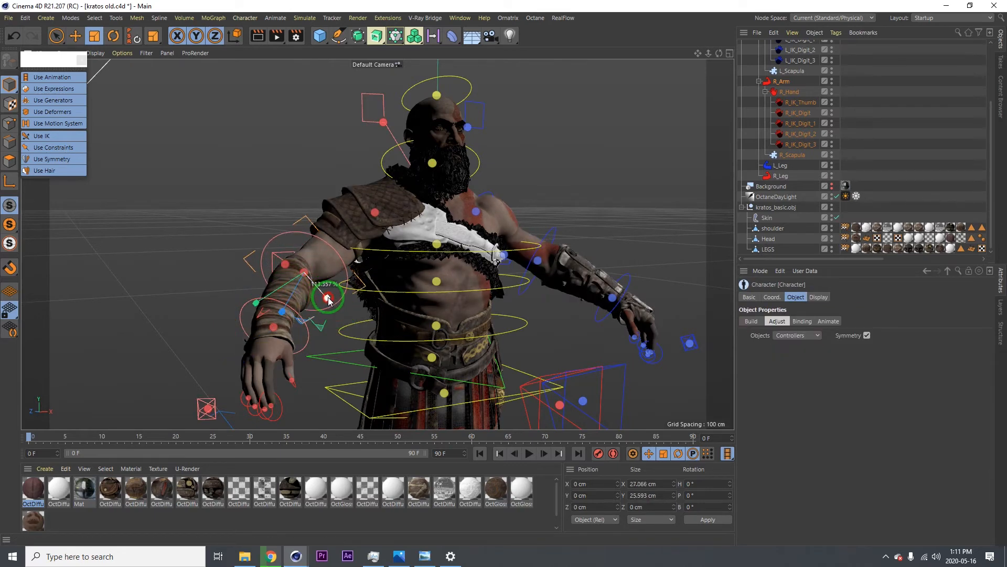
- Enlarge the FK shoulder controllers to about 51.2 × 43.4 cm and save the scene
{"action": "left_click", "coordinate": [370, 215]}
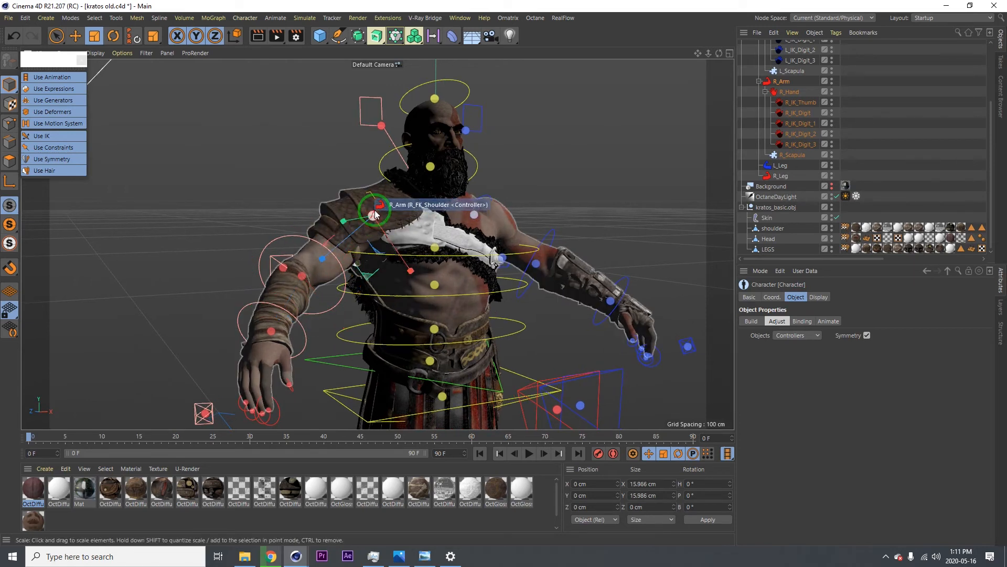
{"action": "left_click_drag", "start_coordinate": [375, 214], "coordinate": [399, 257]}
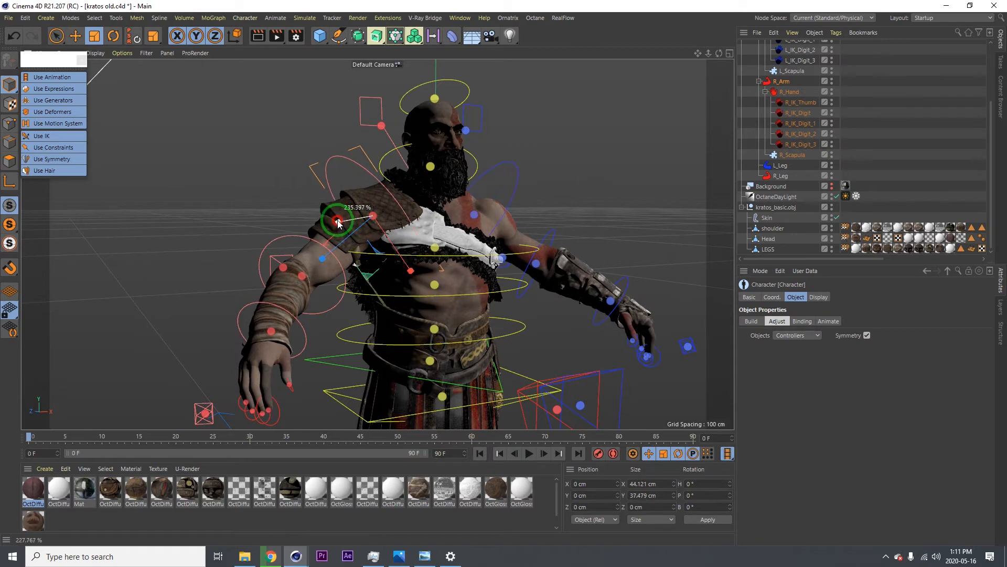
{"action": "left_click_drag", "start_coordinate": [333, 222], "coordinate": [293, 214]}
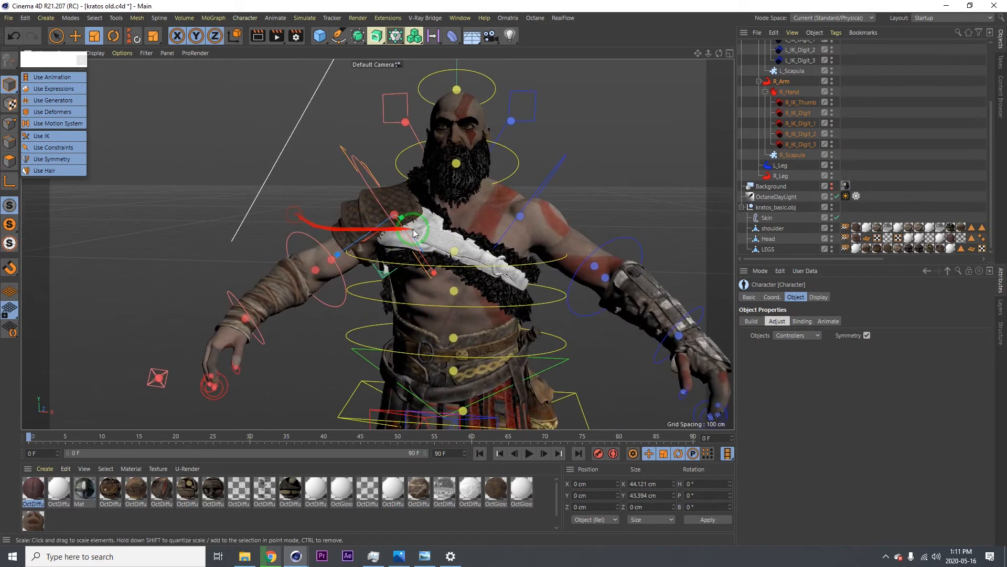
{"action": "left_click_drag", "start_coordinate": [523, 215], "coordinate": [536, 205]}
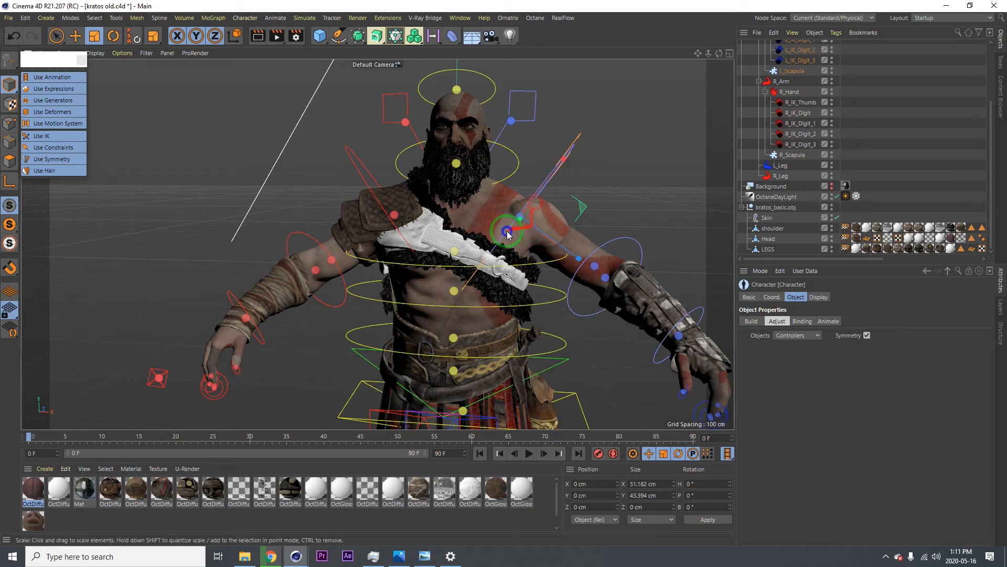
{"action": "right_click_drag", "start_coordinate": [507, 231], "coordinate": [441, 224], "text": "alt"}
{"action": "left_click_drag", "start_coordinate": [440, 223], "coordinate": [464, 237], "text": "alt"}
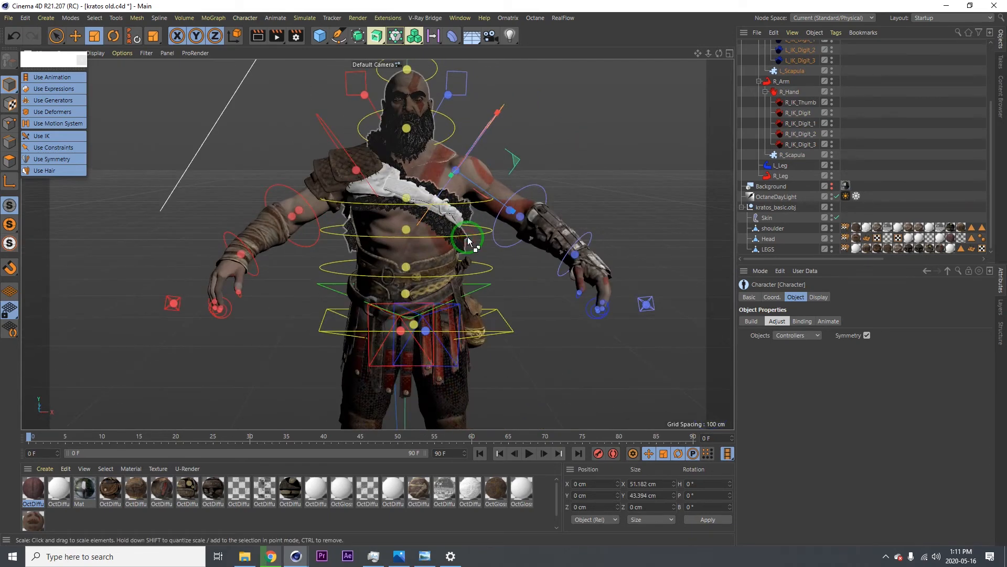
{"action": "key", "text": "ctrl+s"}
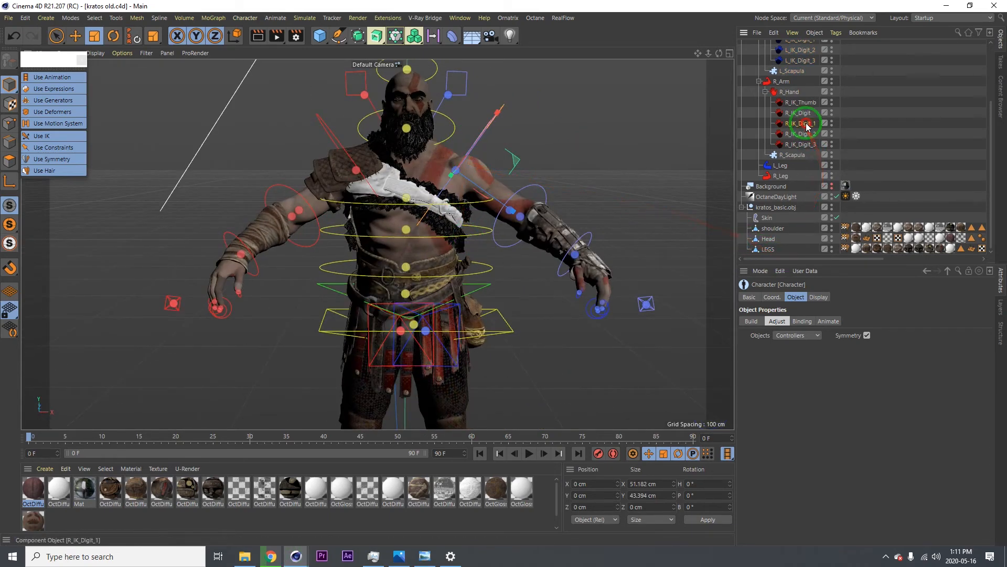
- Select R_IK_Digit_1 of the right hand and put the character in Animate mode
{"action": "left_click_drag", "start_coordinate": [808, 127], "coordinate": [827, 318]}
{"action": "left_click", "coordinate": [827, 321]}
{"action": "right_click_drag", "start_coordinate": [419, 208], "coordinate": [452, 234], "text": "alt"}
{"action": "key", "text": "e"}
- Test moving the large controller around the hips, and undo the movement
{"action": "middle_click_drag", "start_coordinate": [458, 272], "coordinate": [398, 187], "text": "alt"}
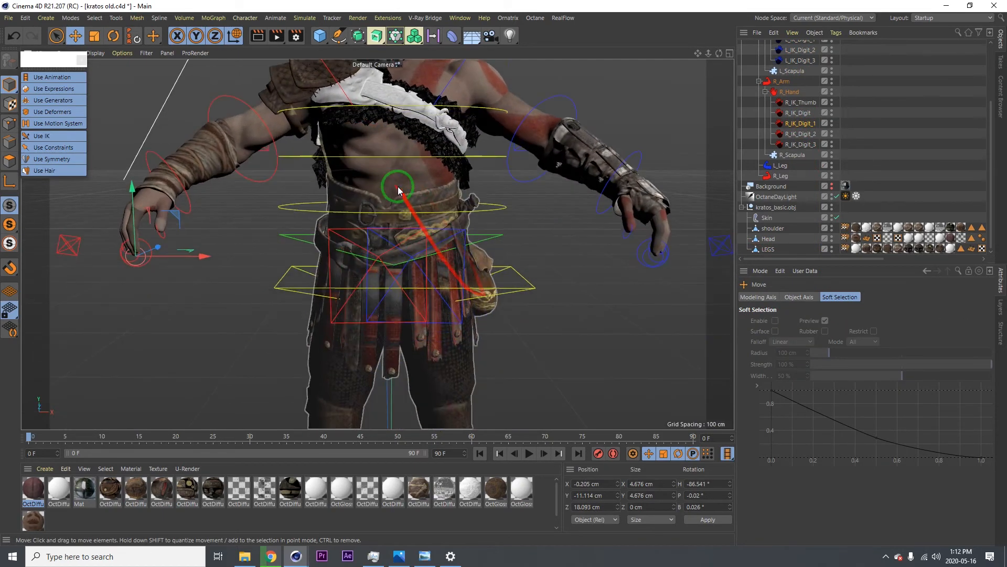
{"action": "left_click_drag", "start_coordinate": [398, 187], "coordinate": [265, 214], "text": "alt"}
{"action": "left_click", "coordinate": [318, 227]}
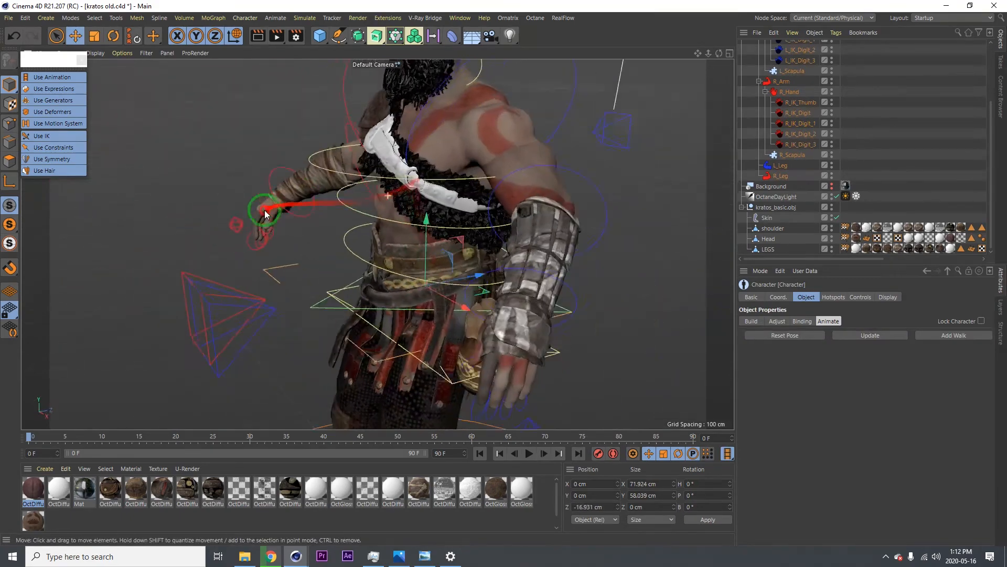
{"action": "right_click_drag", "start_coordinate": [399, 247], "coordinate": [379, 299], "text": "alt"}
{"action": "middle_click_drag", "start_coordinate": [378, 299], "coordinate": [404, 157], "text": "alt"}
{"action": "left_click_drag", "start_coordinate": [429, 131], "coordinate": [465, 100]}
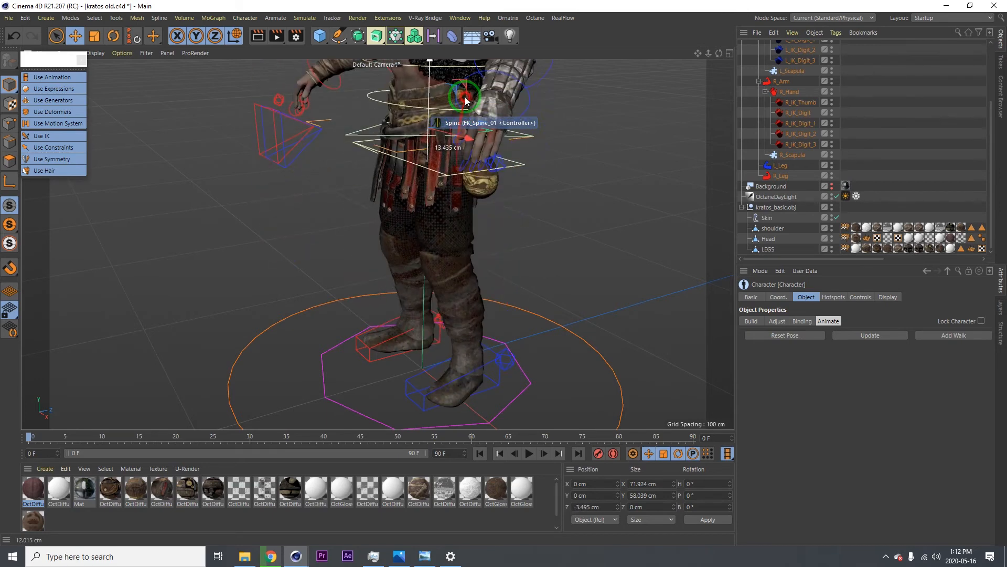
{"action": "key", "text": "ctrl+z"}
{"action": "key", "text": "ctrl+z"}
- Test rotating the controller at hip level, and undo the rotation
{"action": "right_click_drag", "start_coordinate": [468, 128], "coordinate": [433, 164], "text": "alt"}
{"action": "mouse_move", "coordinate": [433, 163]}
{"action": "left_mouse_down", "text": "alt"}
{"action": "mouse_move", "coordinate": [494, 152]}
{"action": "mouse_move", "coordinate": [419, 141]}
{"action": "mouse_move", "coordinate": [443, 140]}
{"action": "mouse_move", "coordinate": [426, 149]}
{"action": "mouse_move", "coordinate": [435, 154]}
{"action": "left_mouse_up", "text": "alt"}
{"action": "left_click", "coordinate": [463, 153]}
{"action": "key", "text": "r"}
{"action": "key", "text": "ctrl+z"}
{"action": "key", "text": "ctrl+z"}
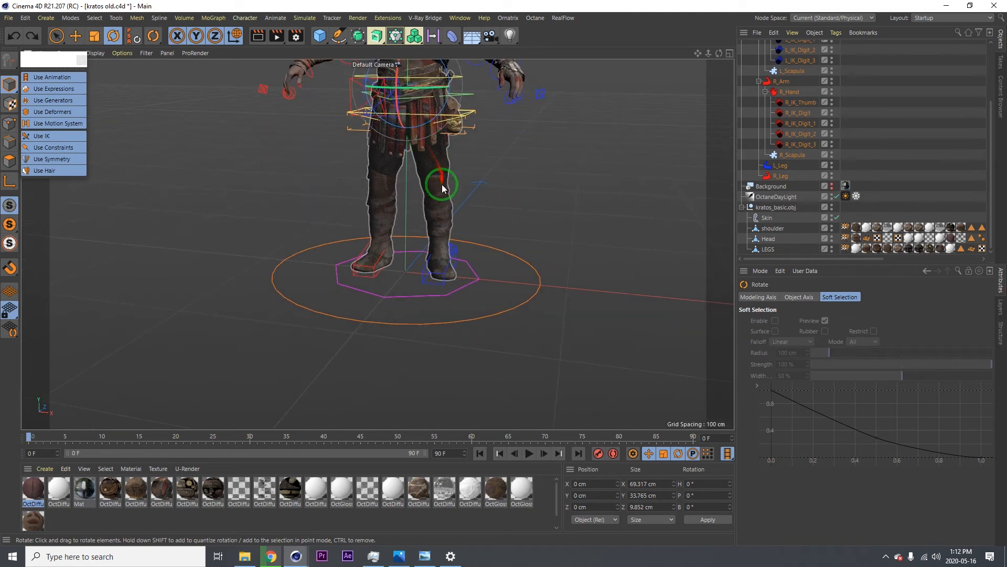
- Test rotating the FK spine controllers from the waist up to the chest, and undo the rotations
{"action": "left_click_drag", "start_coordinate": [447, 222], "coordinate": [403, 224], "text": "alt"}
{"action": "middle_click_drag", "start_coordinate": [435, 153], "coordinate": [418, 247], "text": "alt"}
{"action": "scroll", "coordinate": [419, 196], "scroll_direction": "up", "scroll_amount": 4}
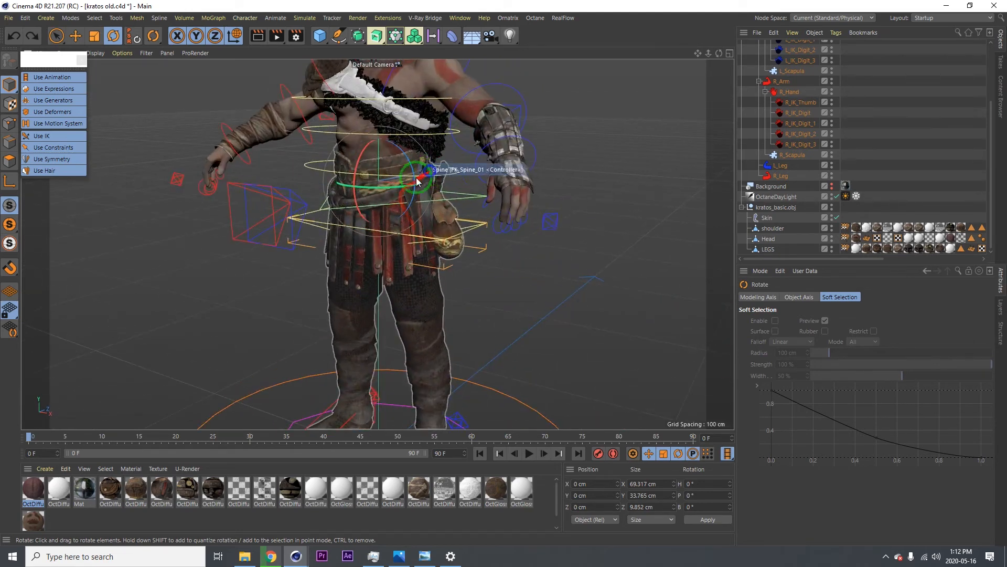
{"action": "left_click_drag", "start_coordinate": [416, 177], "coordinate": [452, 173], "text": "alt"}
{"action": "left_click_drag", "start_coordinate": [379, 165], "coordinate": [386, 139]}
{"action": "left_click", "coordinate": [440, 143]}
{"action": "left_click", "coordinate": [332, 102]}
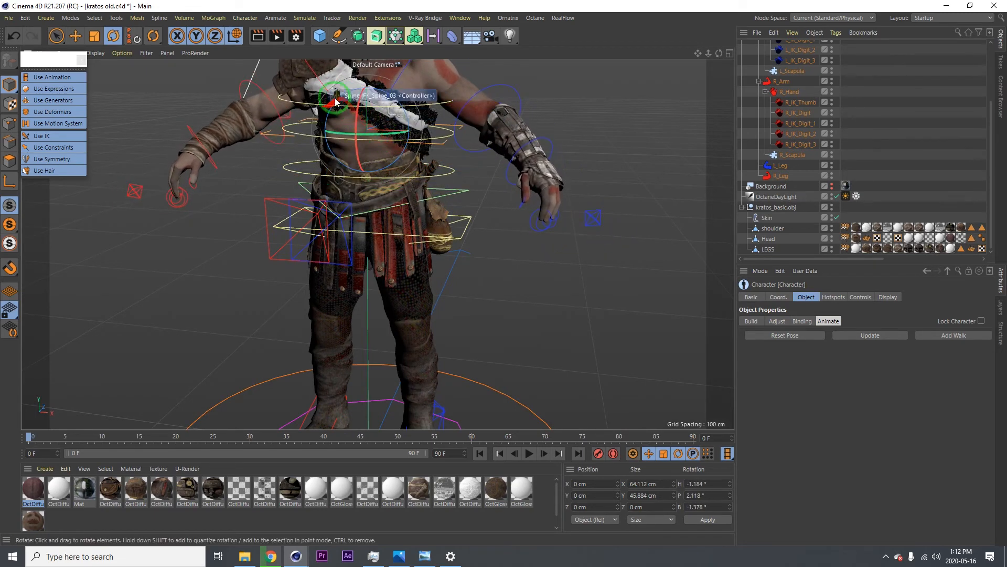
{"action": "left_click_drag", "start_coordinate": [333, 102], "coordinate": [377, 95], "text": "alt"}
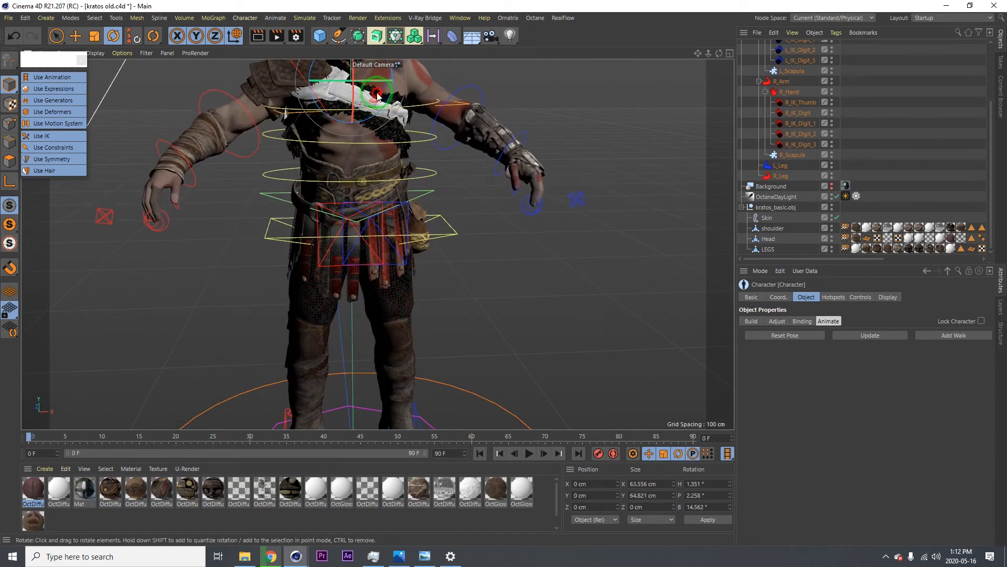
{"action": "key", "text": "ctrl+z"}
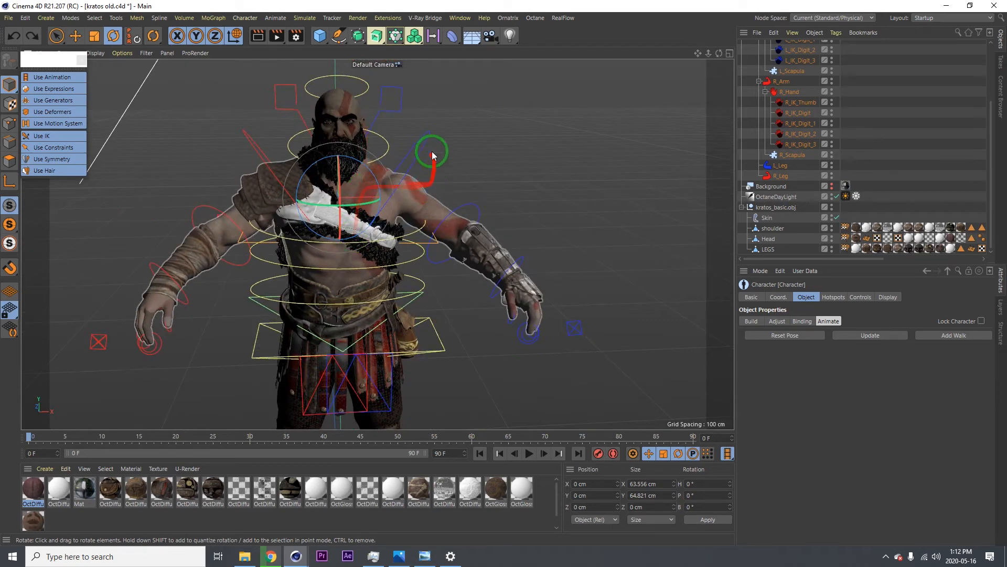
- Raise and bend the left arm by rotating its FK shoulder, elbow and wrist controllers
{"action": "left_click_drag", "start_coordinate": [432, 151], "coordinate": [372, 141]}
{"action": "left_click", "coordinate": [468, 190]}
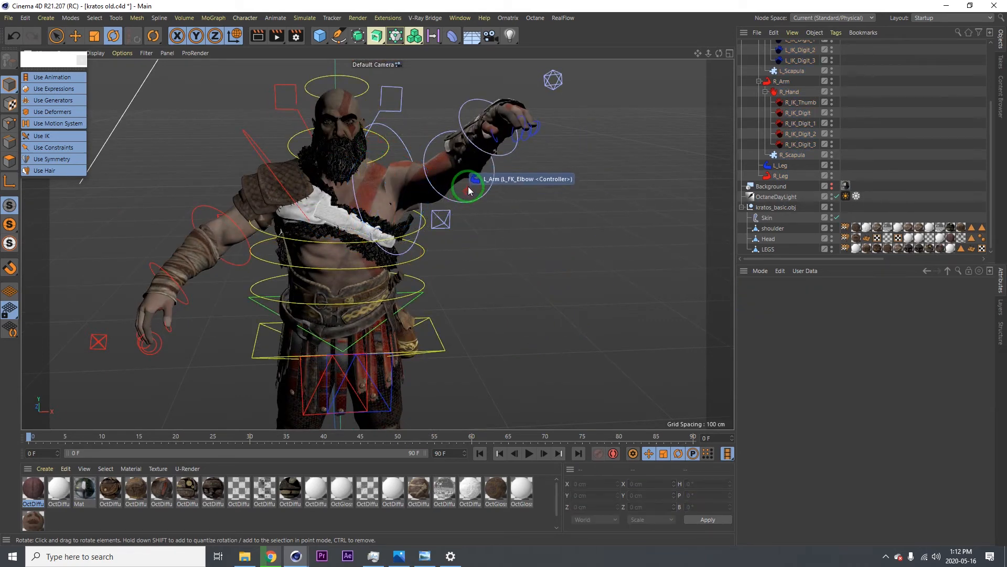
{"action": "left_click_drag", "start_coordinate": [464, 184], "coordinate": [436, 167]}
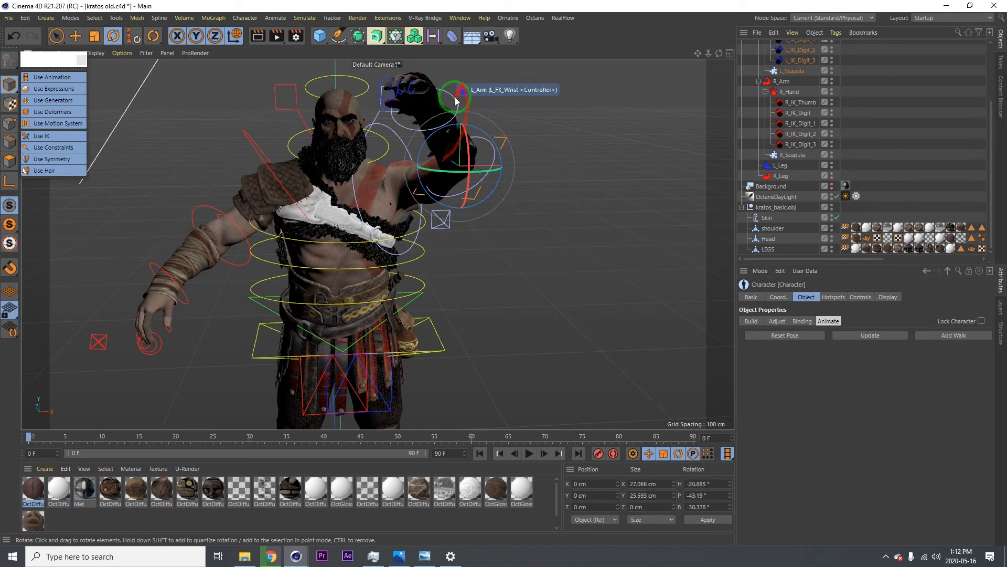
{"action": "left_click_drag", "start_coordinate": [455, 99], "coordinate": [444, 140]}
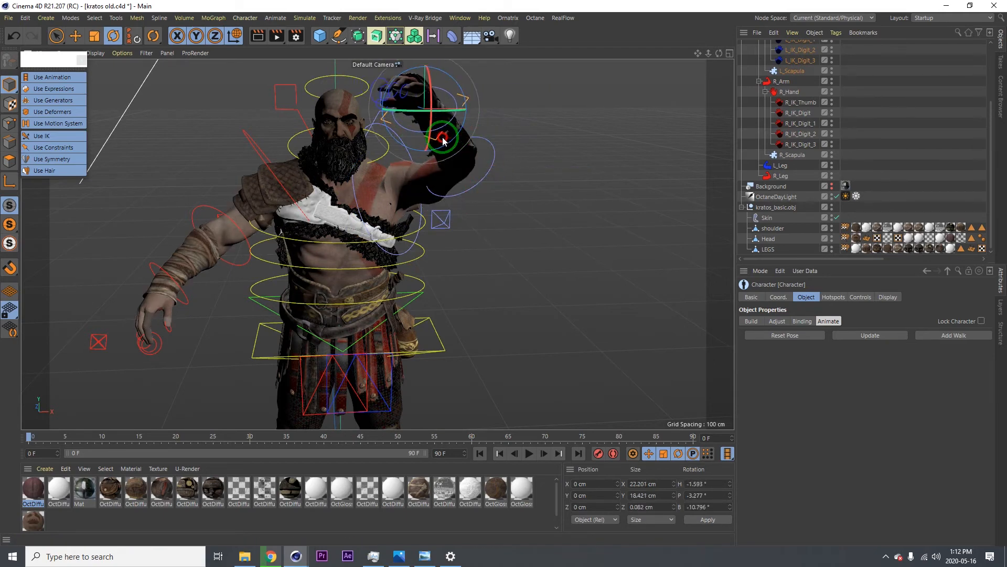
- Set the left arm's FK Arm Follow Shoulder to 100 and test it by bending the torso with FK_Spine_01
{"action": "left_click", "coordinate": [861, 297]}
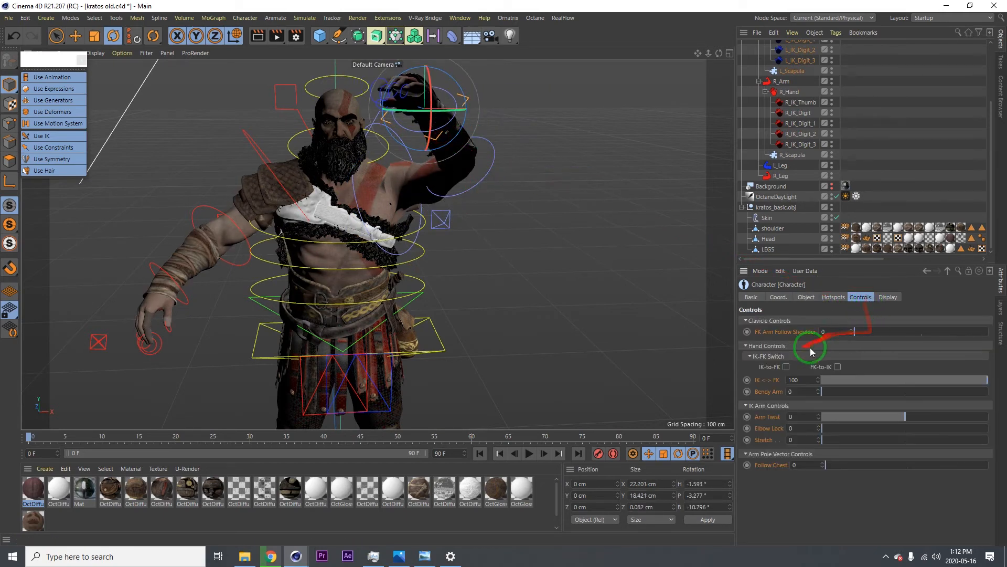
{"action": "left_click_drag", "start_coordinate": [854, 338], "coordinate": [1003, 326]}
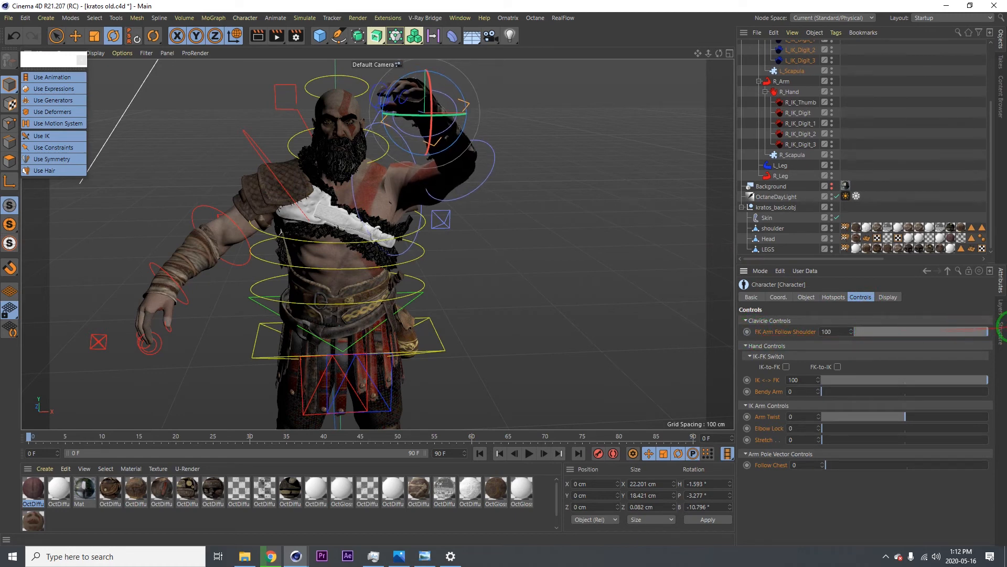
{"action": "left_click", "coordinate": [430, 281]}
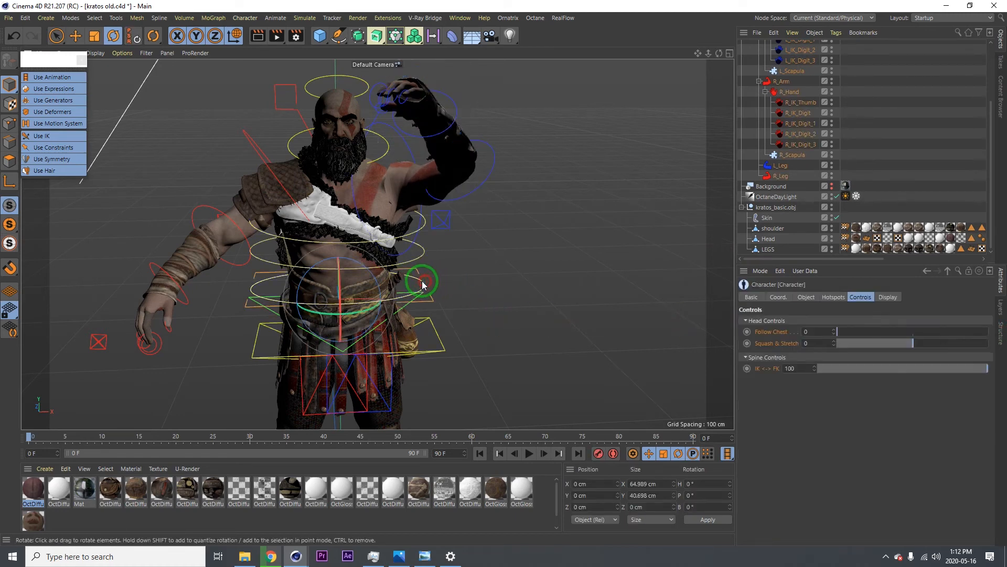
{"action": "left_click_drag", "start_coordinate": [364, 290], "coordinate": [377, 318]}
- Undo the torso bend, the left arm's FK Arm Follow Shoulder change and the raised left arm pose
{"action": "key", "text": "ctrl+z"}
{"action": "key", "text": "ctrl+z"}
{"action": "key", "text": "ctrl+z"}
{"action": "key", "text": "ctrl+z"}
{"action": "key", "text": "ctrl+z"}
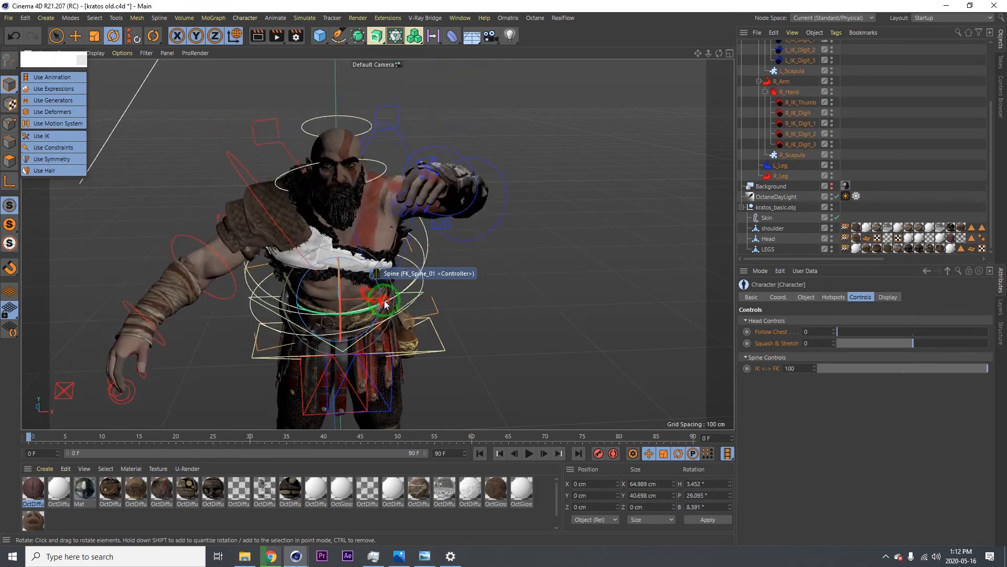
{"action": "key", "text": "ctrl+z"}
{"action": "key", "text": "ctrl+z"}
{"action": "key", "text": "ctrl+z"}
{"action": "key", "text": "ctrl+z"}
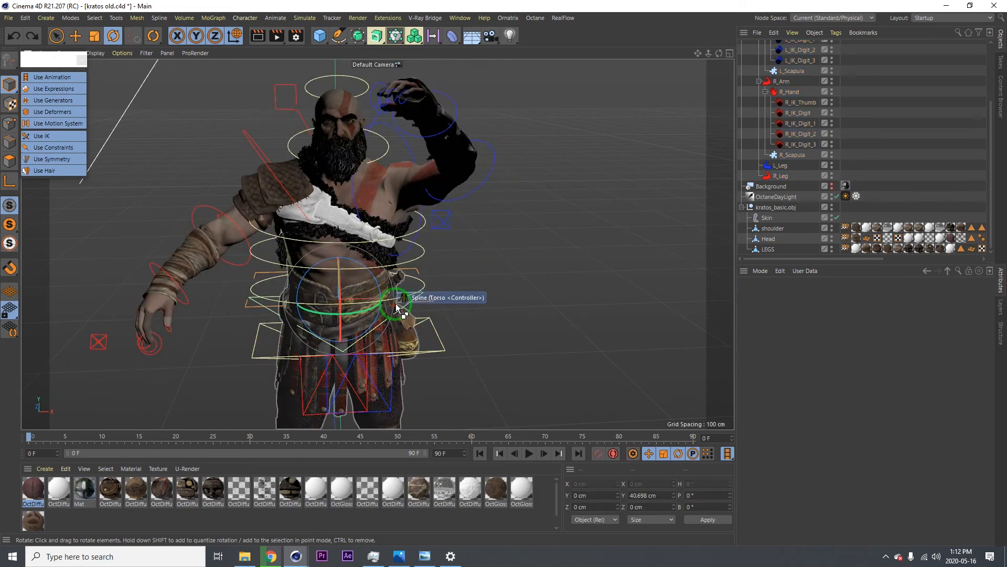
{"action": "key", "text": "ctrl+z"}
{"action": "key", "text": "ctrl+z"}
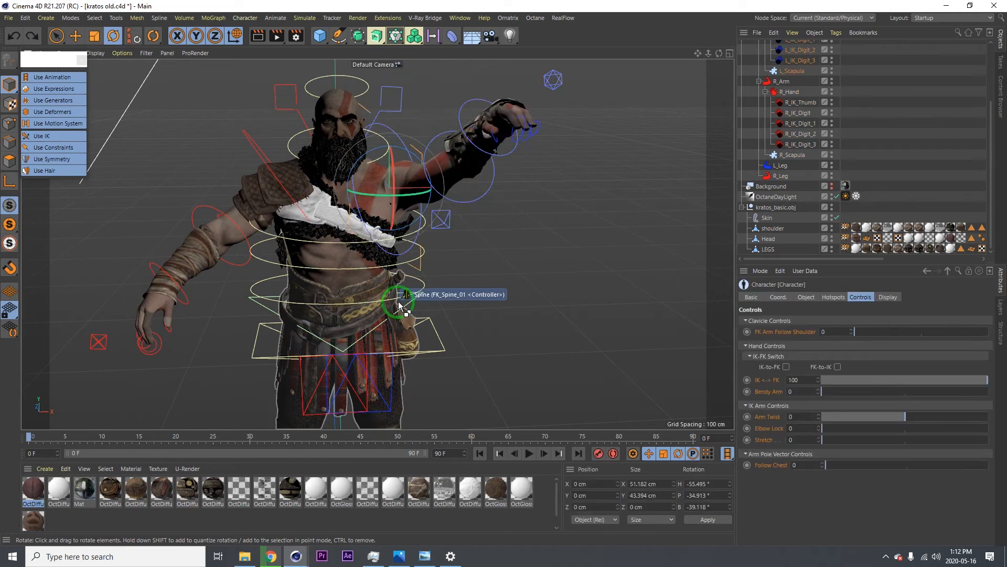
- Set FK Arm Follow Shoulder to 100 for both the left and the right arm
{"action": "left_click_drag", "start_coordinate": [956, 331], "coordinate": [1005, 325]}
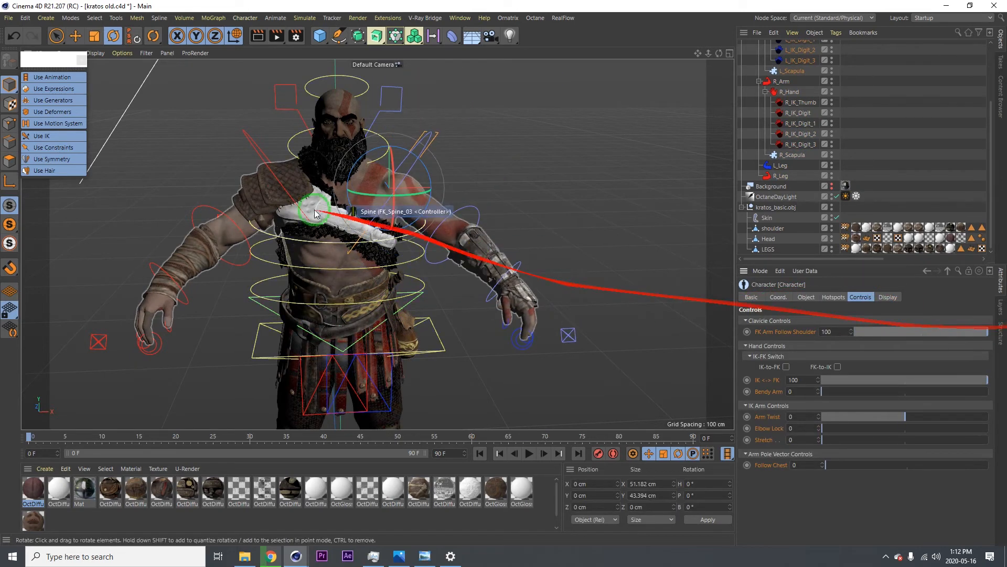
{"action": "left_click", "coordinate": [247, 143]}
{"action": "left_click_drag", "start_coordinate": [867, 331], "coordinate": [1005, 329]}
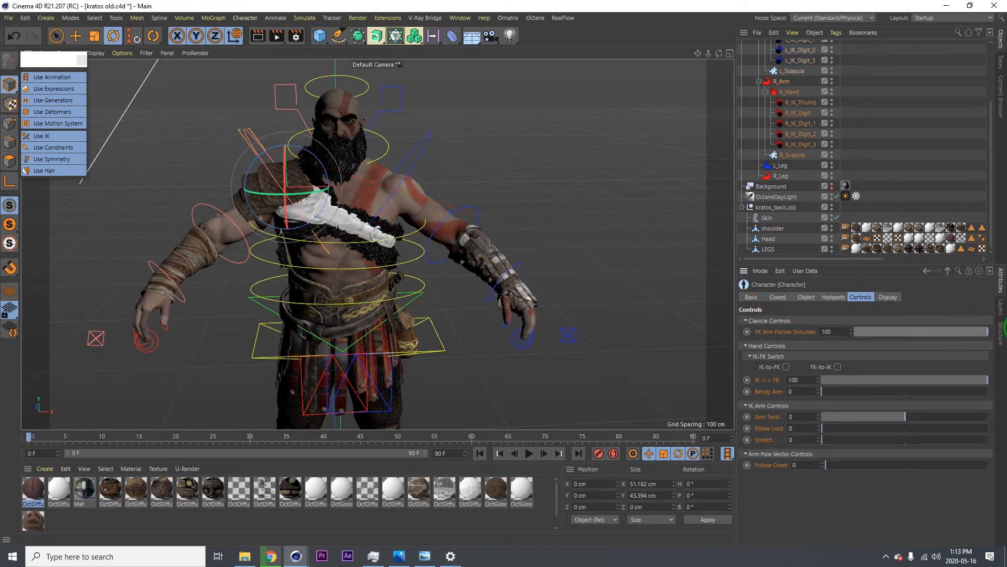
- Set the head's Follow Chest to 100, testing neck rotation and Squash & Stretch without keeping those two changes
{"action": "left_click", "coordinate": [391, 147]}
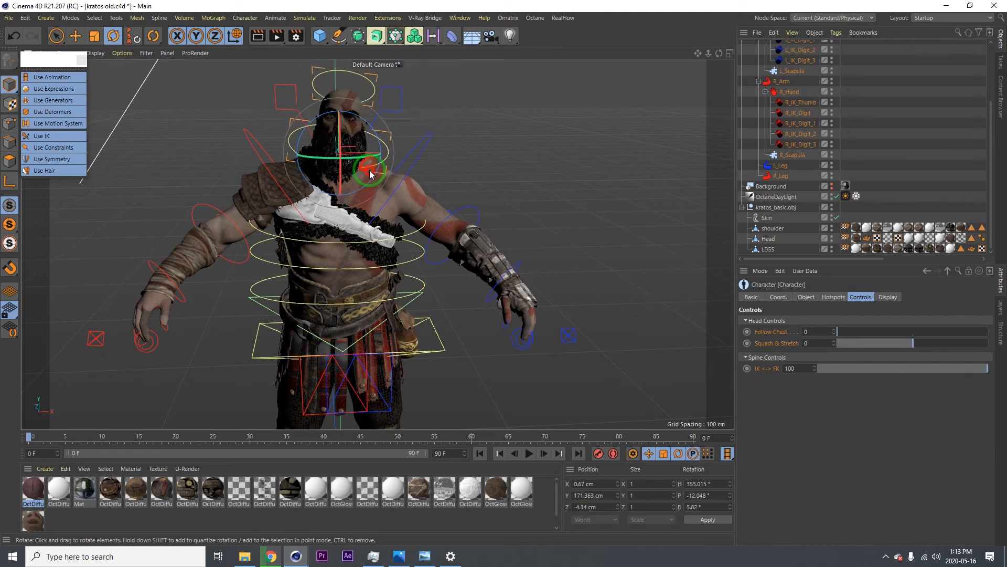
{"action": "key", "text": "ctrl+z"}
{"action": "left_click_drag", "start_coordinate": [385, 148], "coordinate": [863, 315]}
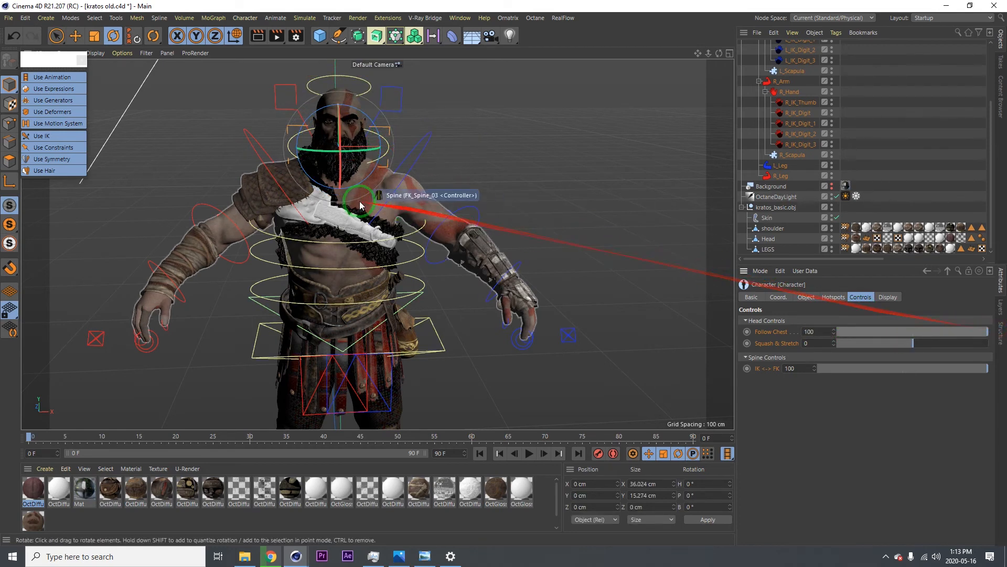
{"action": "mouse_move", "coordinate": [353, 172]}
{"action": "left_mouse_down"}
{"action": "mouse_move", "coordinate": [348, 181]}
{"action": "mouse_move", "coordinate": [357, 172]}
{"action": "left_mouse_up"}
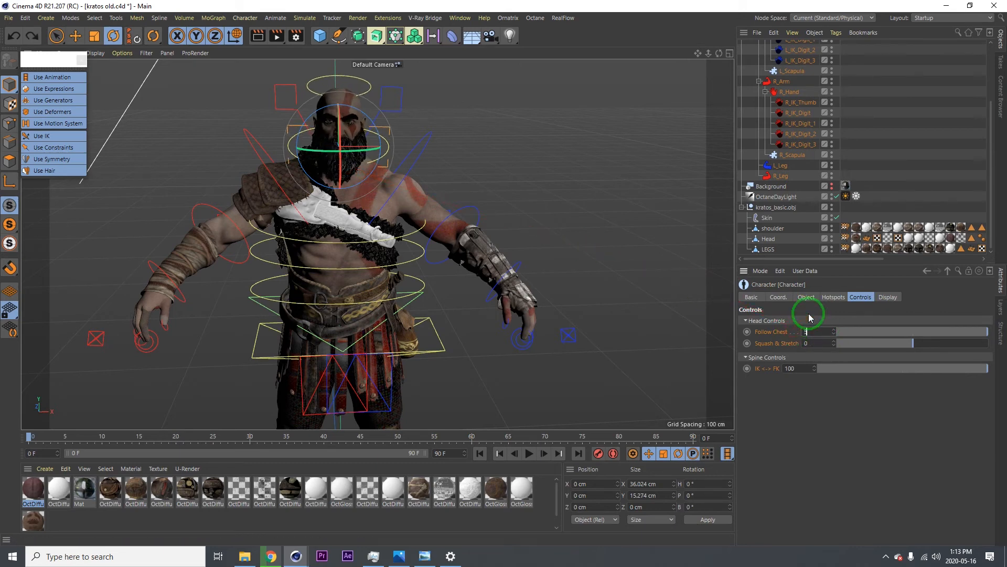
{"action": "mouse_move", "coordinate": [322, 169]}
{"action": "left_mouse_down"}
{"action": "mouse_move", "coordinate": [339, 163]}
{"action": "mouse_move", "coordinate": [327, 164]}
{"action": "left_mouse_up"}
{"action": "key", "text": "ctrl+z"}
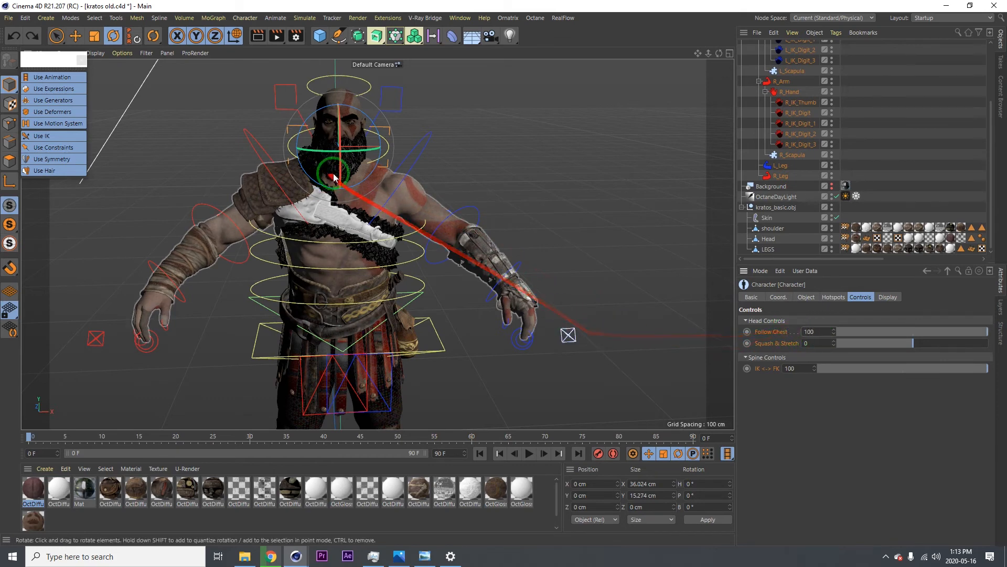
{"action": "left_click_drag", "start_coordinate": [926, 342], "coordinate": [967, 344]}
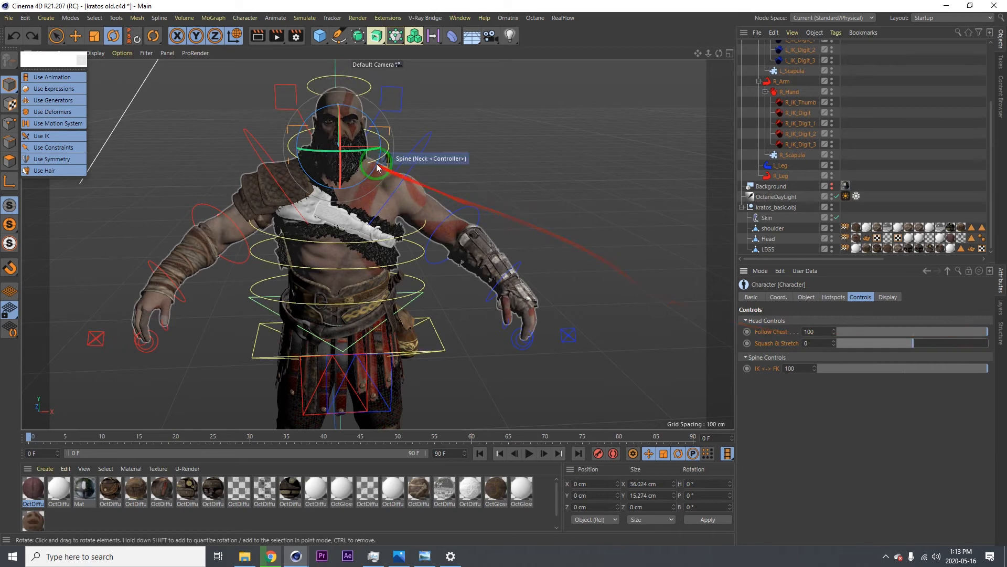
- Test the right shoulder's deformation by rotating the R_Collar controller, then undo the rotation
{"action": "scroll", "coordinate": [376, 163], "scroll_direction": "up", "scroll_amount": 3}
{"action": "middle_click_drag", "start_coordinate": [376, 176], "coordinate": [446, 259], "text": "alt"}
{"action": "left_click", "coordinate": [332, 150]}
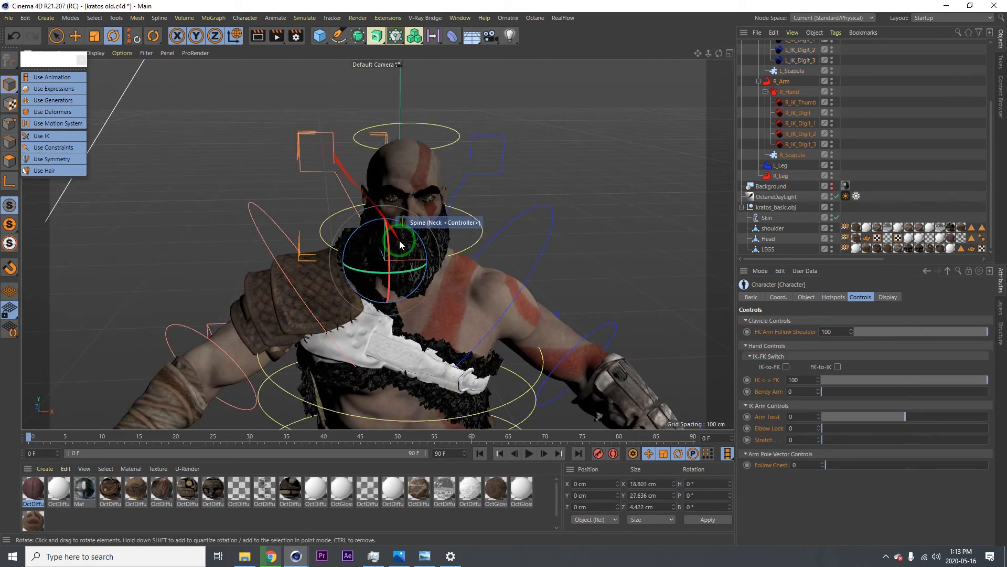
{"action": "left_click_drag", "start_coordinate": [402, 282], "coordinate": [410, 273]}
{"action": "key", "text": "ctrl+z"}
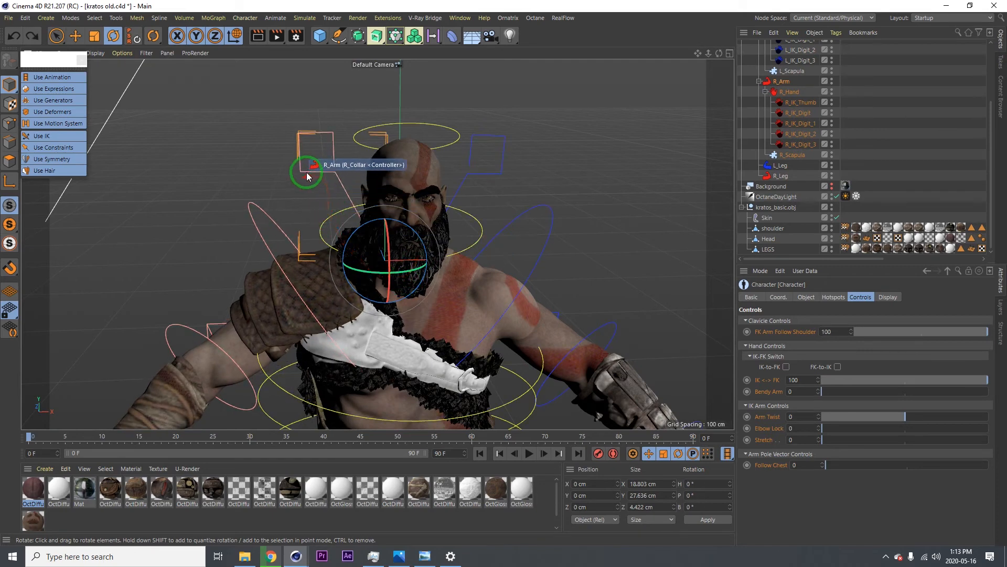
- Test the left shoulder by rotating the L_Collar controller in two directions, undoing each rotation
{"action": "left_click", "coordinate": [479, 173]}
{"action": "left_click_drag", "start_coordinate": [436, 282], "coordinate": [439, 280]}
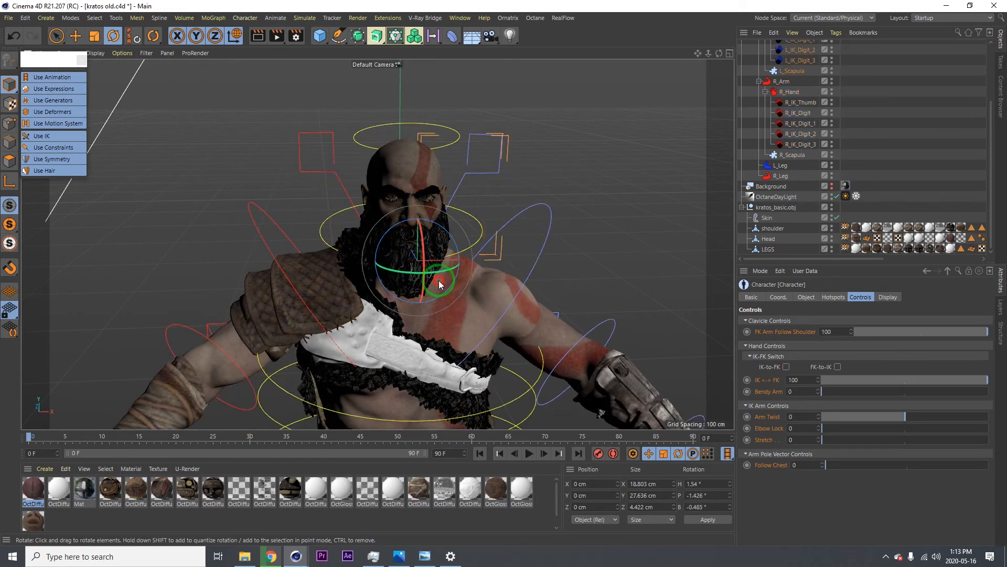
{"action": "key", "text": "ctrl+z"}
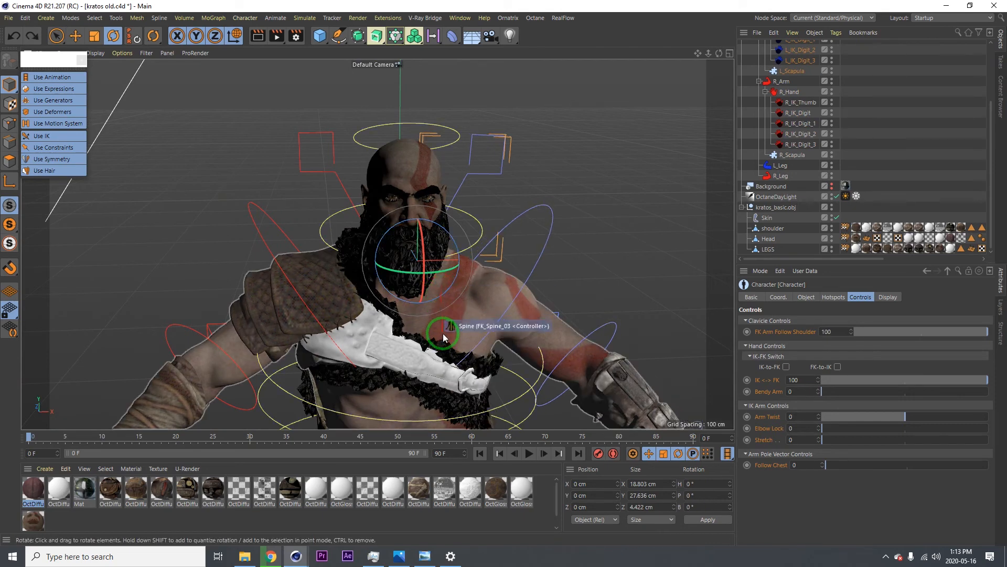
{"action": "scroll", "coordinate": [443, 332], "scroll_direction": "down", "scroll_amount": 3}
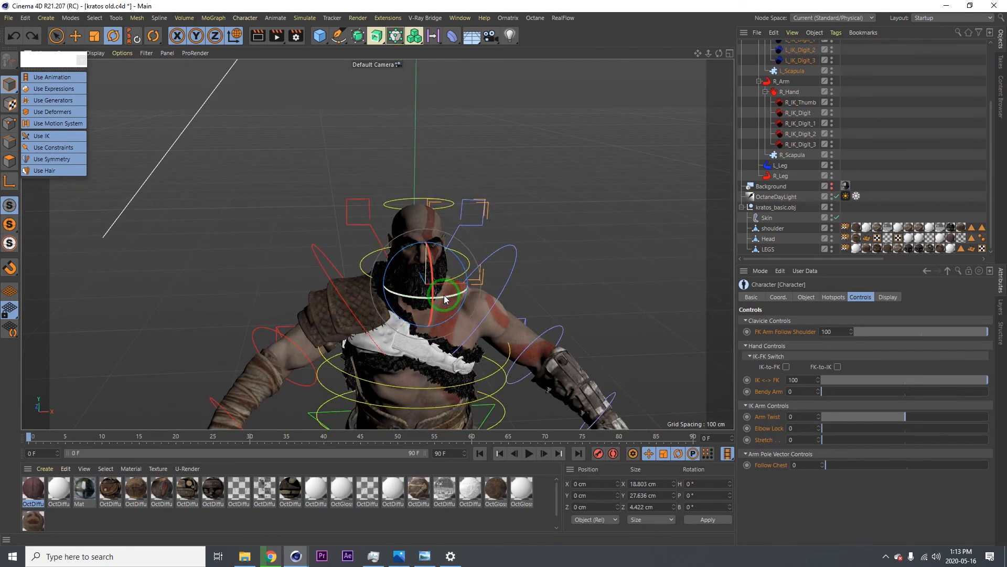
{"action": "left_click_drag", "start_coordinate": [444, 295], "coordinate": [446, 297]}
{"action": "key", "text": "ctrl+z"}
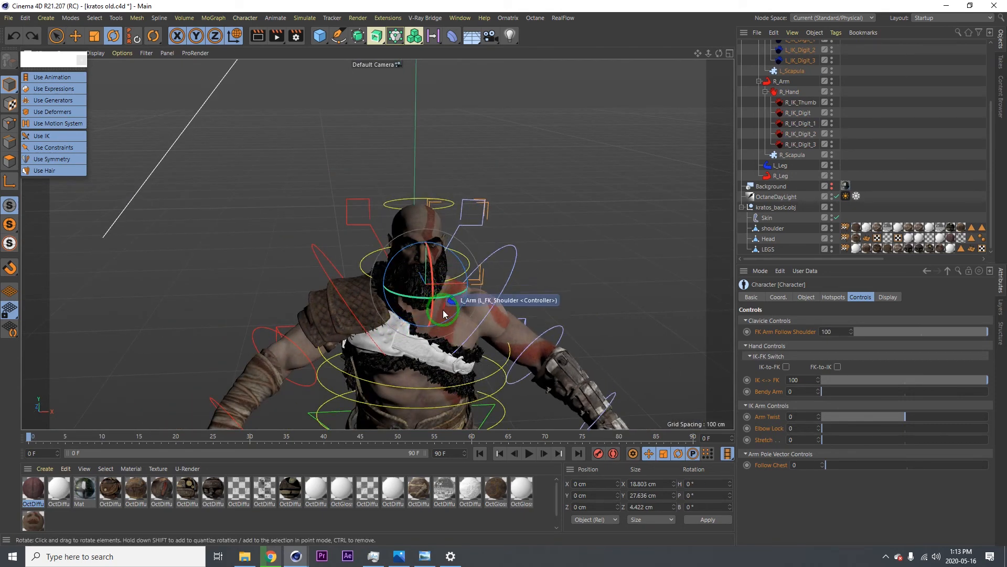
- Test the left leg's IK by moving the L_IK_Leg foot controller upward, then undo the movement
{"action": "scroll", "coordinate": [418, 336], "scroll_direction": "down", "scroll_amount": 2}
{"action": "middle_click_drag", "start_coordinate": [418, 336], "coordinate": [393, 208], "text": "alt"}
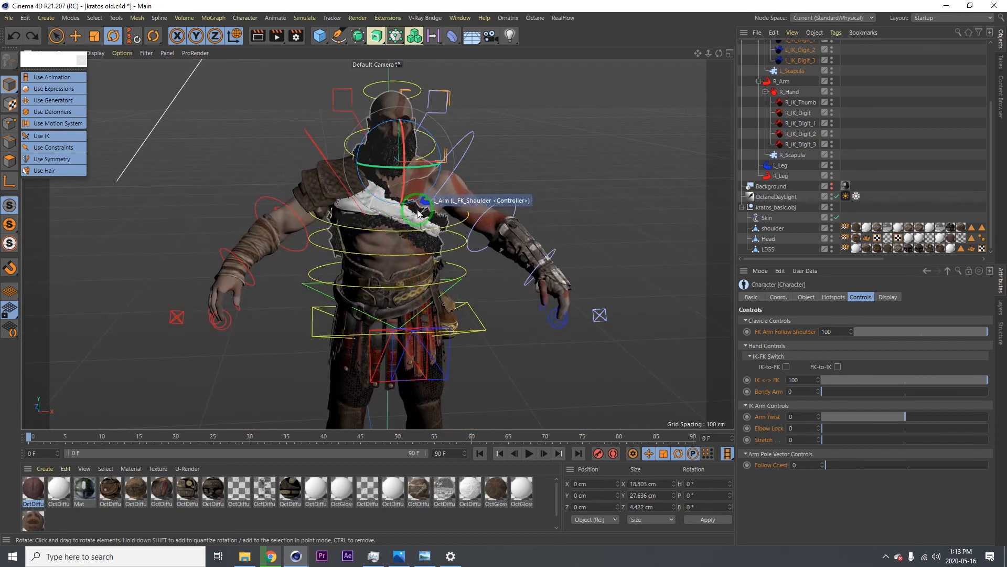
{"action": "right_click_drag", "start_coordinate": [382, 232], "coordinate": [417, 264], "text": "alt"}
{"action": "middle_click_drag", "start_coordinate": [417, 263], "coordinate": [357, 139], "text": "alt"}
{"action": "right_click_drag", "start_coordinate": [388, 187], "coordinate": [330, 201], "text": "alt"}
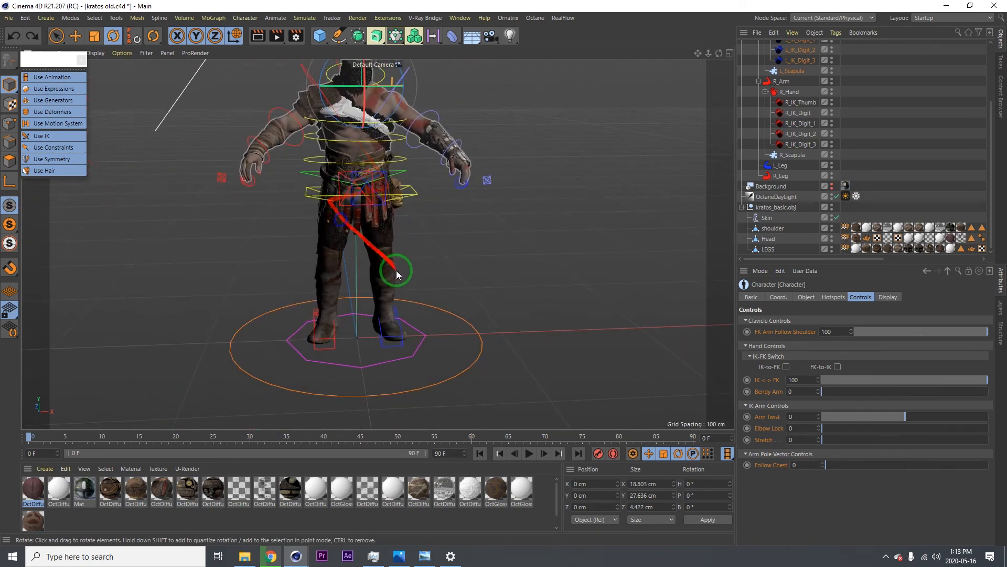
{"action": "middle_click_drag", "start_coordinate": [393, 294], "coordinate": [342, 241], "text": "alt"}
{"action": "left_click_drag", "start_coordinate": [342, 241], "coordinate": [318, 246], "text": "alt"}
{"action": "left_click", "coordinate": [326, 286]}
{"action": "middle_click_drag", "start_coordinate": [339, 234], "coordinate": [342, 228], "text": "alt"}
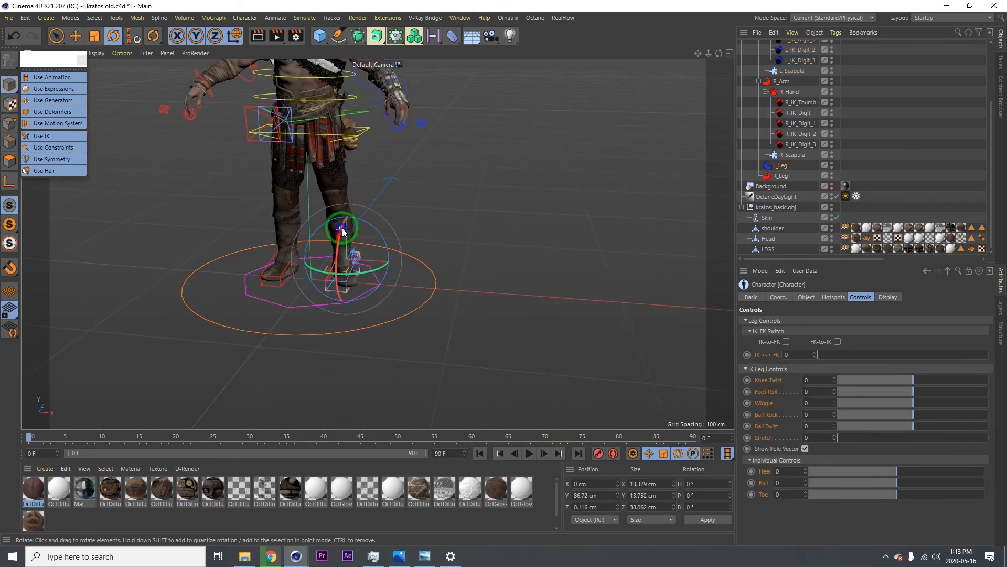
{"action": "scroll", "coordinate": [342, 228], "scroll_direction": "up", "scroll_amount": 2}
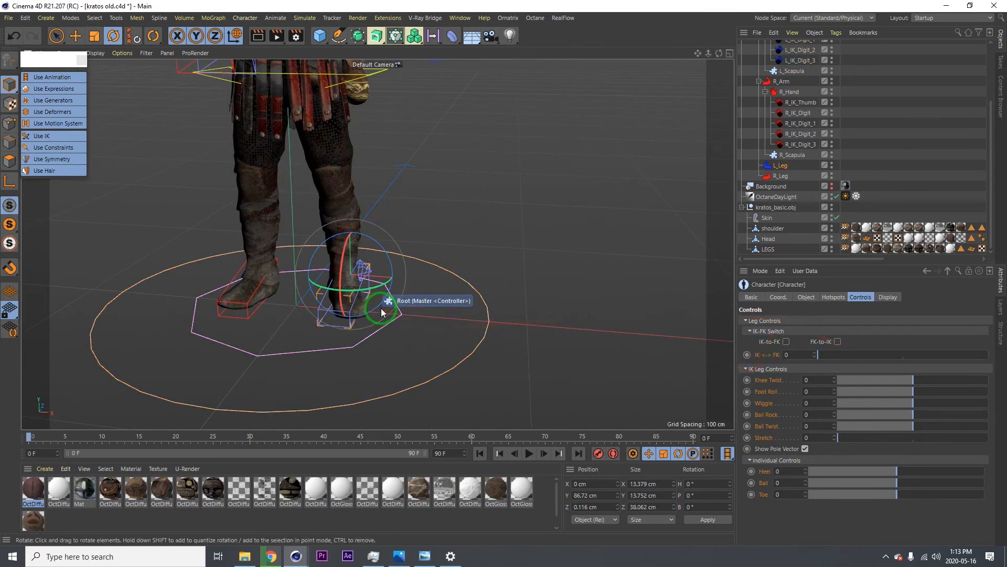
{"action": "key", "text": "e"}
{"action": "left_click_drag", "start_coordinate": [381, 307], "coordinate": [407, 187]}
{"action": "key", "text": "ctrl+z"}
{"action": "key", "text": "ctrl+z"}
{"action": "key", "text": "ctrl+z"}
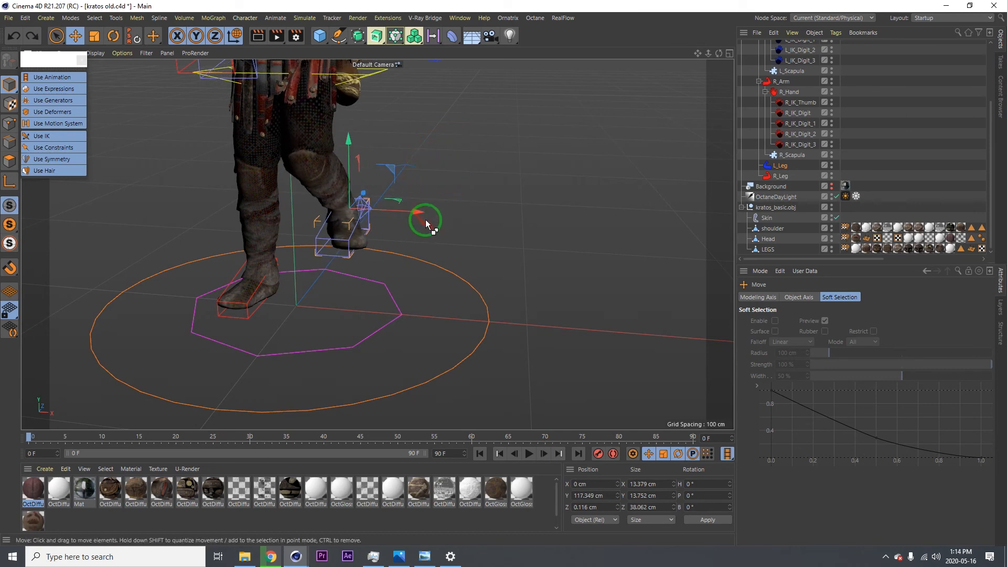
- Examine the LEGS mesh and its Polygon Selection #9, then return to Model mode and clear the selection
{"action": "left_click", "coordinate": [769, 249]}
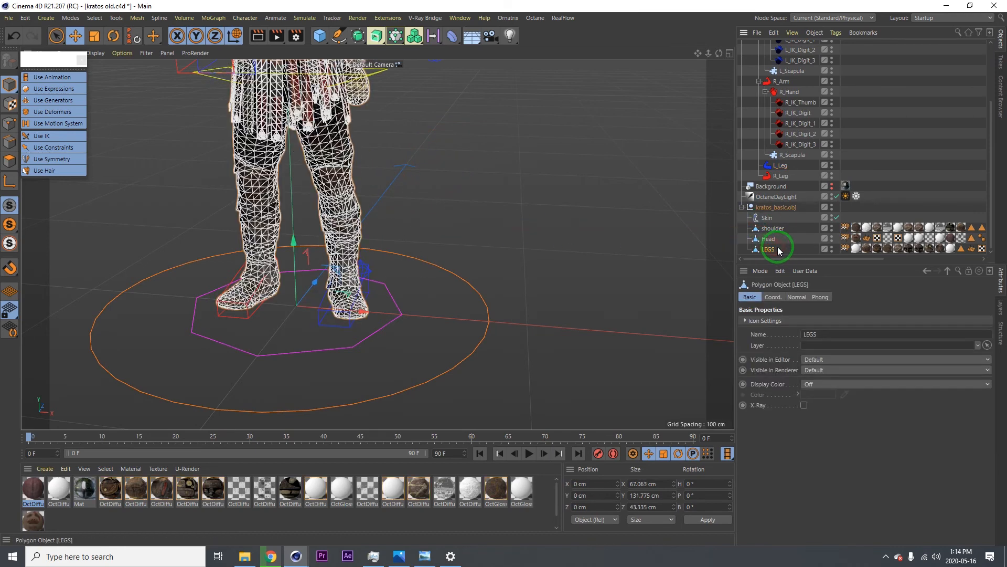
{"action": "left_click", "coordinate": [960, 248]}
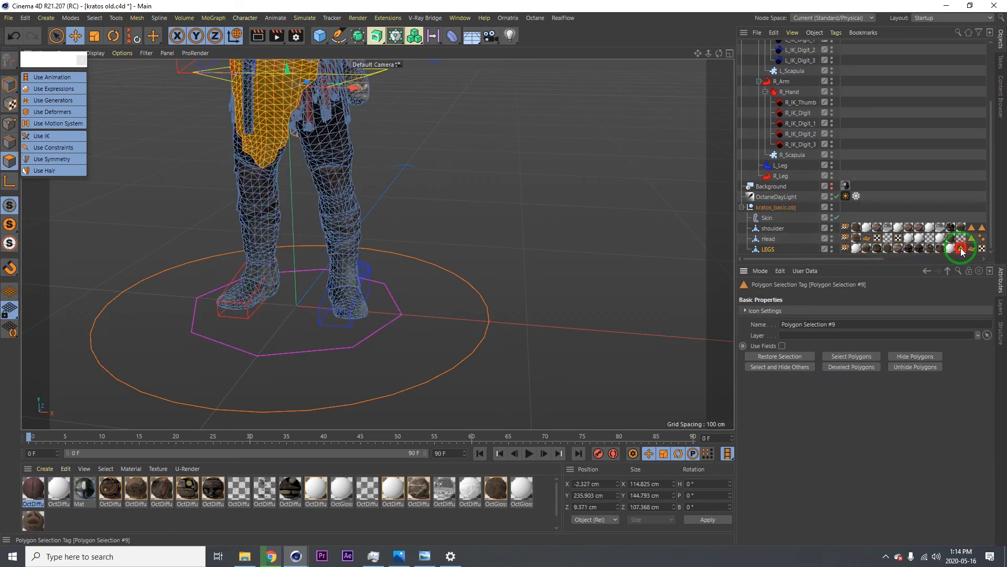
{"action": "left_click_drag", "start_coordinate": [428, 213], "coordinate": [212, 176], "text": "alt"}
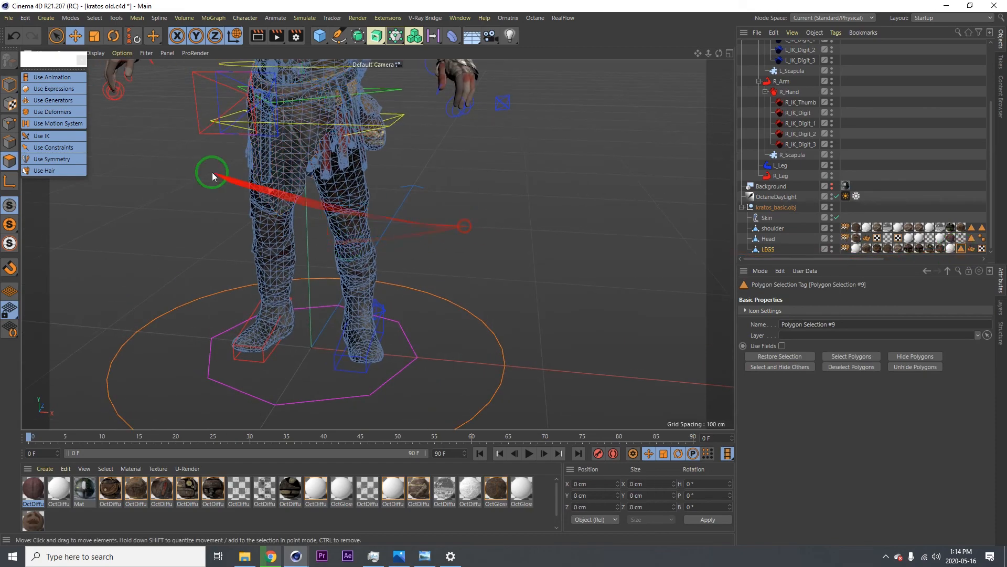
{"action": "left_click", "coordinate": [10, 84]}
{"action": "middle_click_drag", "start_coordinate": [309, 178], "coordinate": [328, 227], "text": "alt"}
{"action": "left_click", "coordinate": [466, 234]}
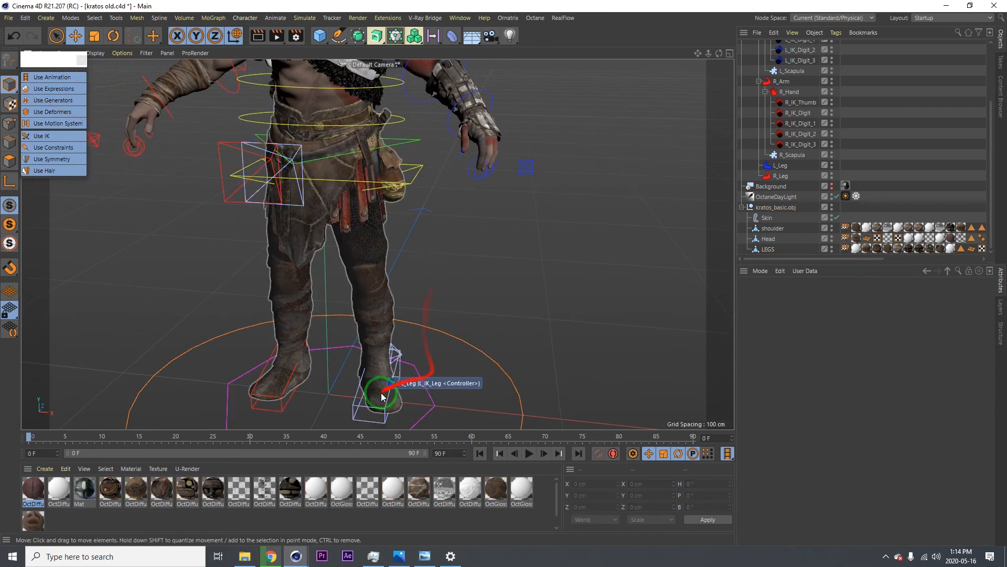
- Try Foot Roll at 100 on the left leg's L_IK_Leg controller and undo it
{"action": "left_click", "coordinate": [381, 392]}
{"action": "middle_click_drag", "start_coordinate": [367, 419], "coordinate": [362, 370], "text": "alt"}
{"action": "left_click", "coordinate": [353, 369]}
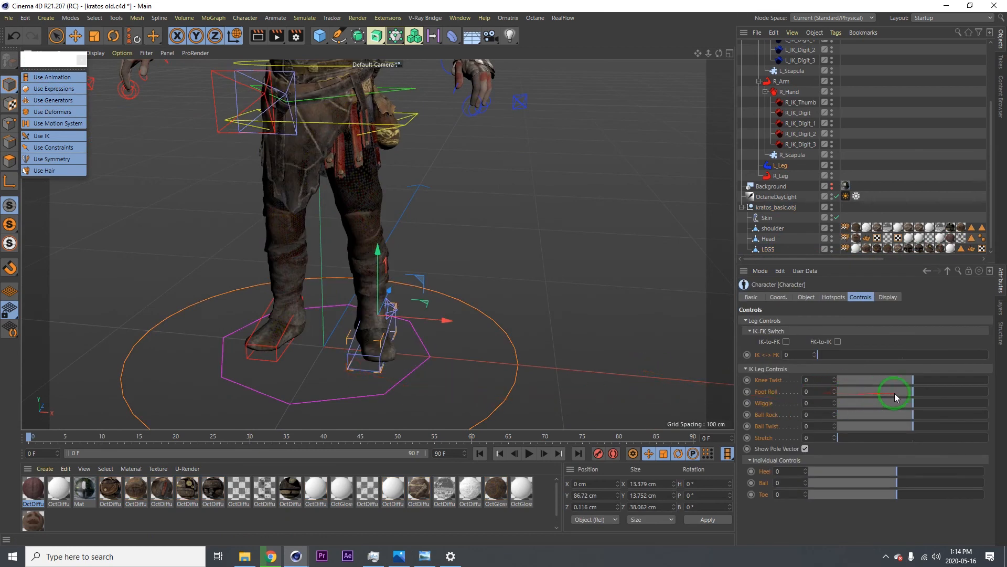
{"action": "left_click_drag", "start_coordinate": [921, 395], "coordinate": [1006, 393]}
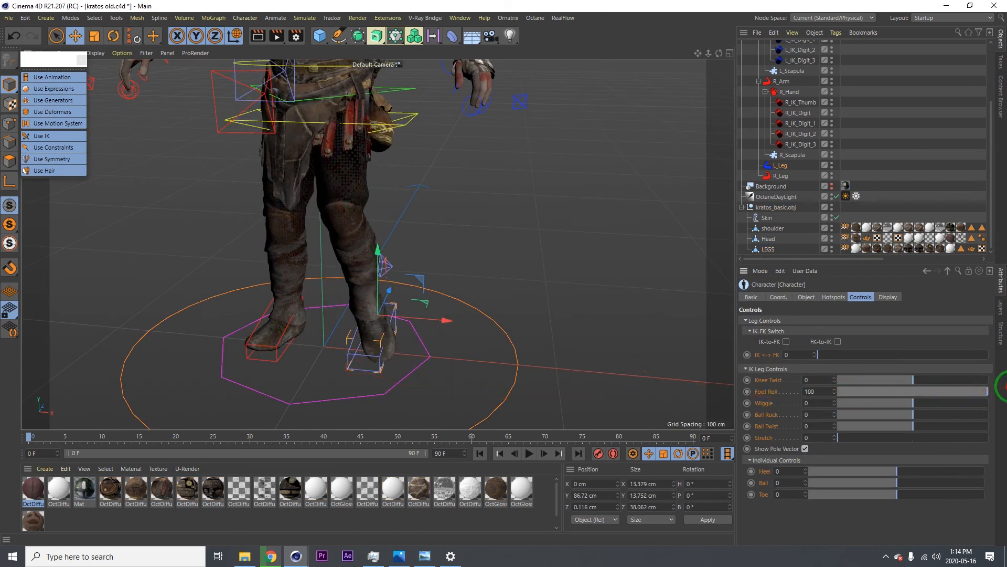
{"action": "key", "text": "ctrl+z"}
- Try out the left leg's Knee Twist, Ball Rock and Ball Twist settings, undoing each change
{"action": "left_click_drag", "start_coordinate": [931, 380], "coordinate": [892, 385]}
{"action": "key", "text": "ctrl+z"}
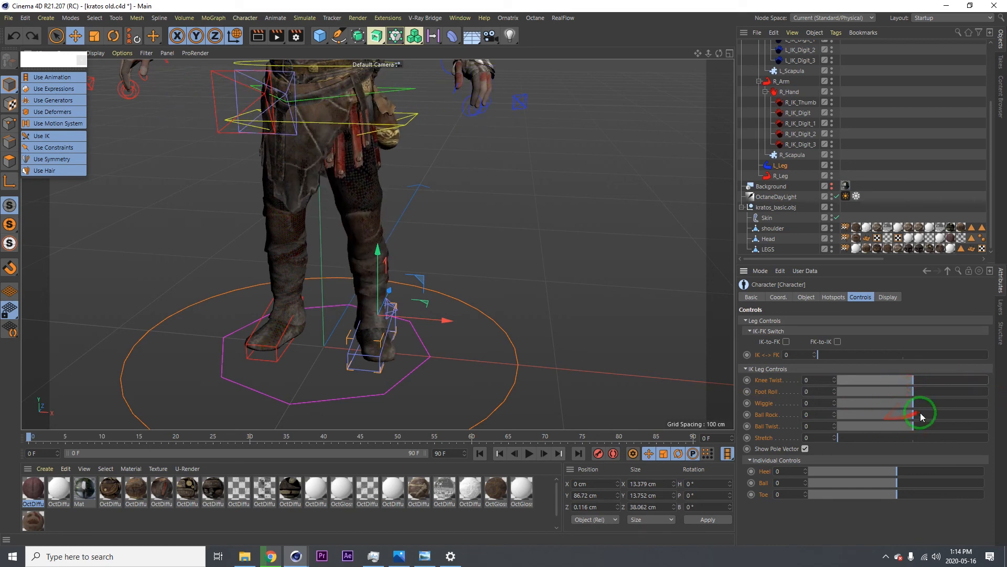
{"action": "left_click_drag", "start_coordinate": [857, 413], "coordinate": [893, 427]}
{"action": "key", "text": "ctrl+z"}
{"action": "key", "text": "ctrl+z"}
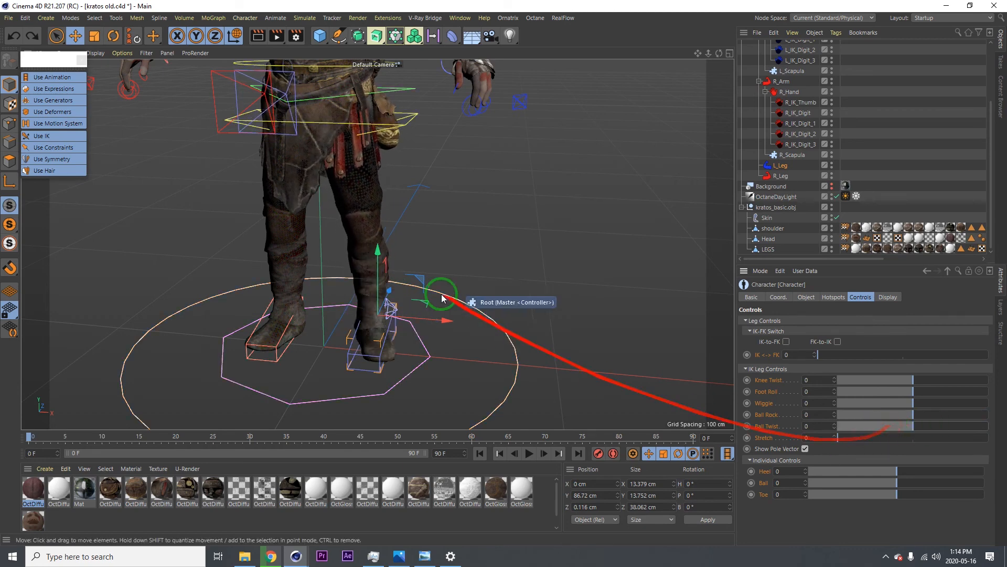
- Test the left knee's bend from the side by shifting the left foot controller, then undo the move
{"action": "middle_click_drag", "start_coordinate": [324, 265], "coordinate": [363, 308], "text": "alt"}
{"action": "left_click_drag", "start_coordinate": [363, 308], "coordinate": [380, 346], "text": "alt"}
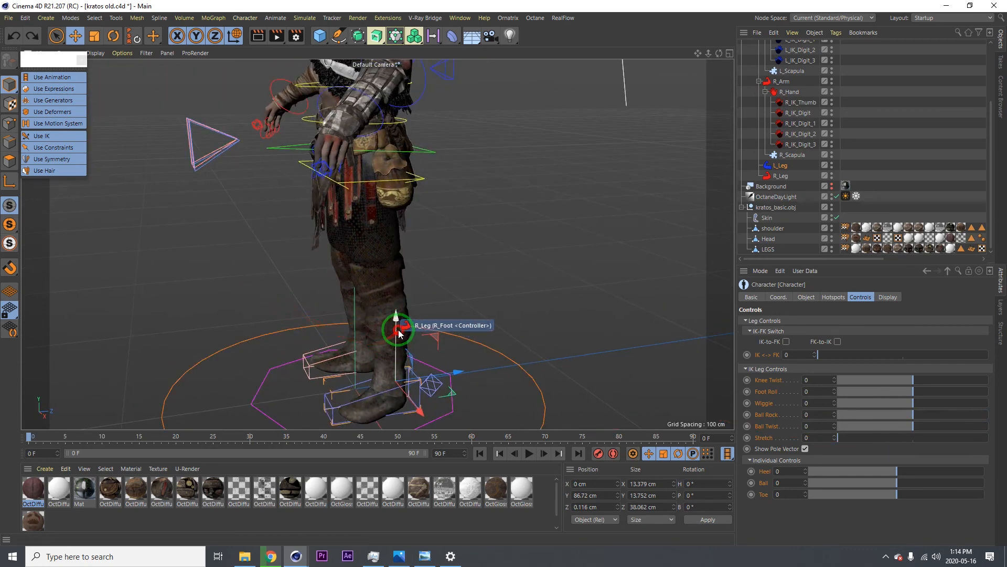
{"action": "mouse_move", "coordinate": [450, 336]}
{"action": "left_mouse_down"}
{"action": "mouse_move", "coordinate": [495, 329]}
{"action": "mouse_move", "coordinate": [449, 335]}
{"action": "left_mouse_up"}
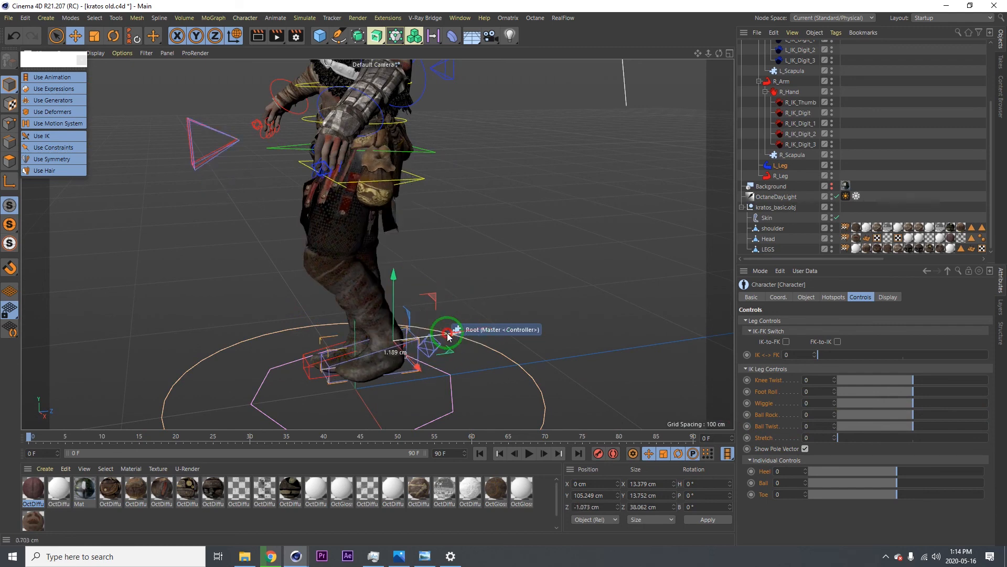
{"action": "key", "text": "ctrl+z"}
- Test the right forearm by rotating the R_FK_Elbow controller, then undo the rotation
{"action": "left_click_drag", "start_coordinate": [370, 257], "coordinate": [241, 225], "text": "alt"}
{"action": "left_click", "coordinate": [218, 159]}
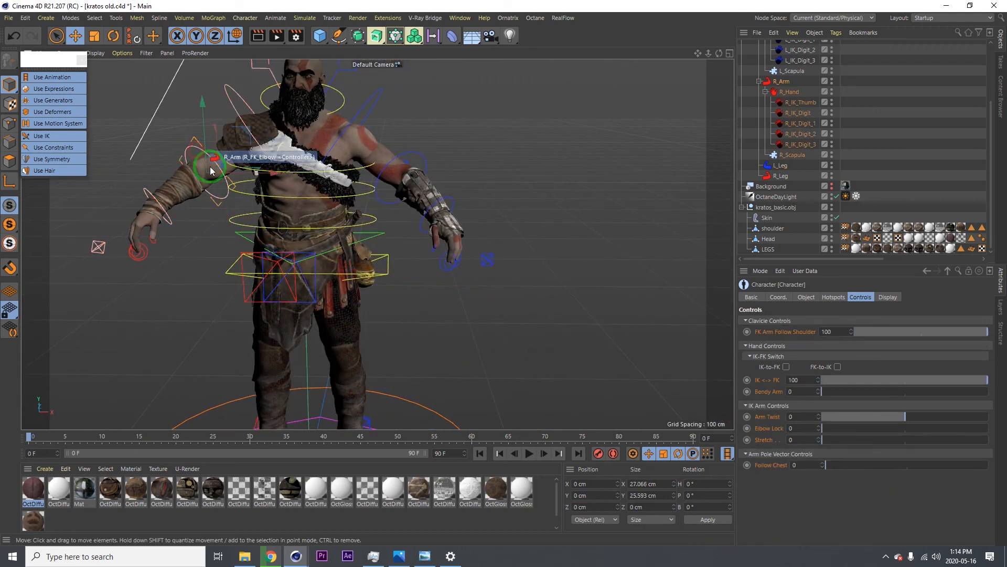
{"action": "key", "text": "r"}
{"action": "left_click_drag", "start_coordinate": [219, 159], "coordinate": [245, 144]}
{"action": "key", "text": "ctrl+z"}
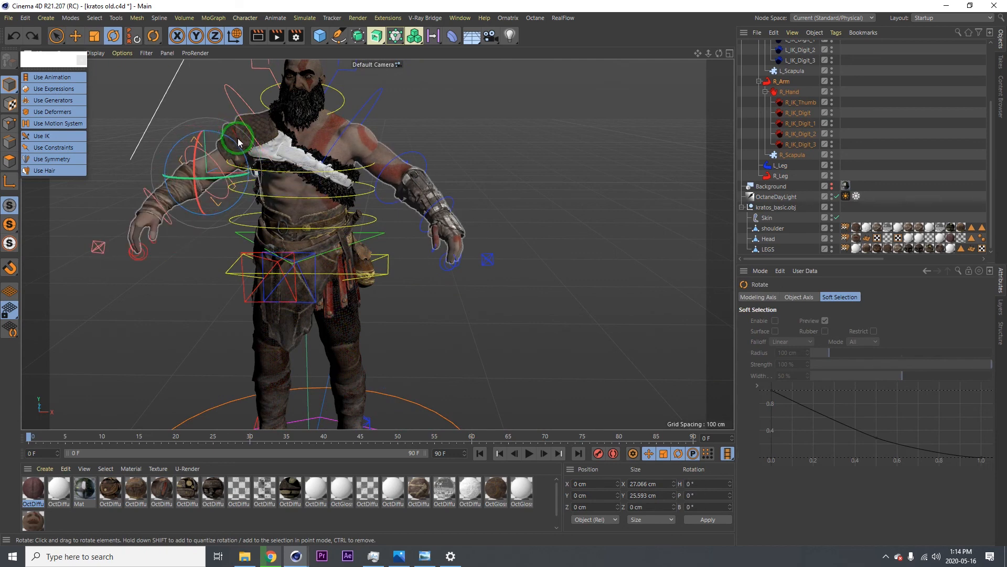
{"action": "middle_click_drag", "start_coordinate": [262, 176], "coordinate": [265, 263], "text": "alt"}
{"action": "right_click_drag", "start_coordinate": [266, 263], "coordinate": [329, 225], "text": "alt"}
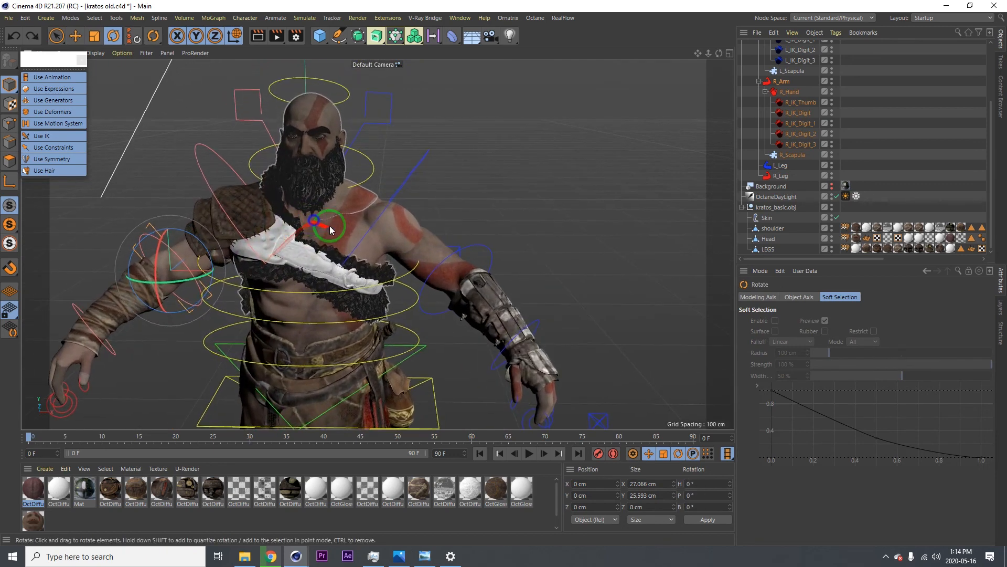
{"action": "left_click_drag", "start_coordinate": [348, 229], "coordinate": [337, 256], "text": "alt"}
{"action": "right_click_drag", "start_coordinate": [337, 256], "coordinate": [302, 262], "text": "alt"}
{"action": "middle_click_drag", "start_coordinate": [337, 294], "coordinate": [310, 204], "text": "alt"}
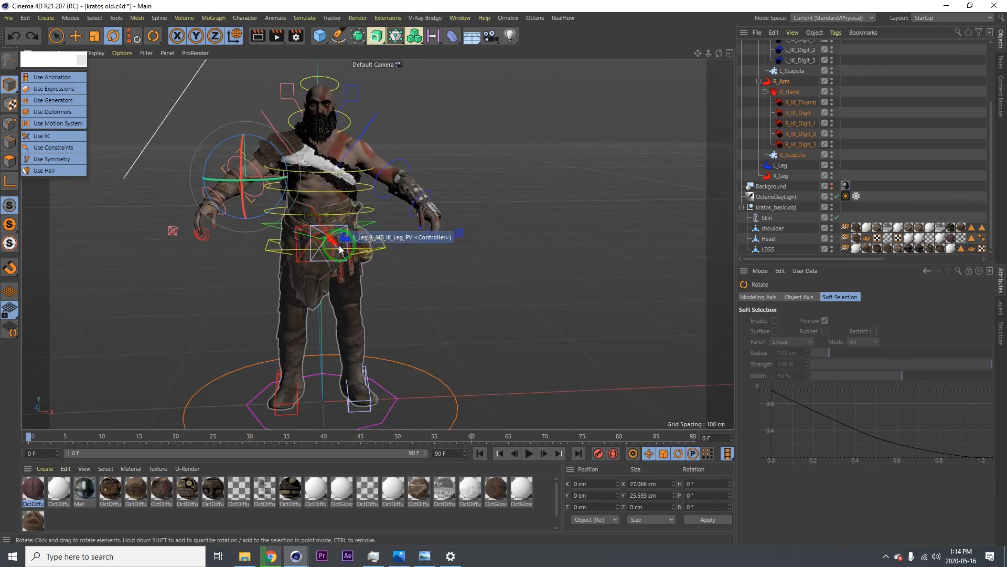
{"action": "right_click_drag", "start_coordinate": [342, 247], "coordinate": [399, 225], "text": "alt"}
{"action": "middle_click_drag", "start_coordinate": [335, 180], "coordinate": [340, 291], "text": "alt"}
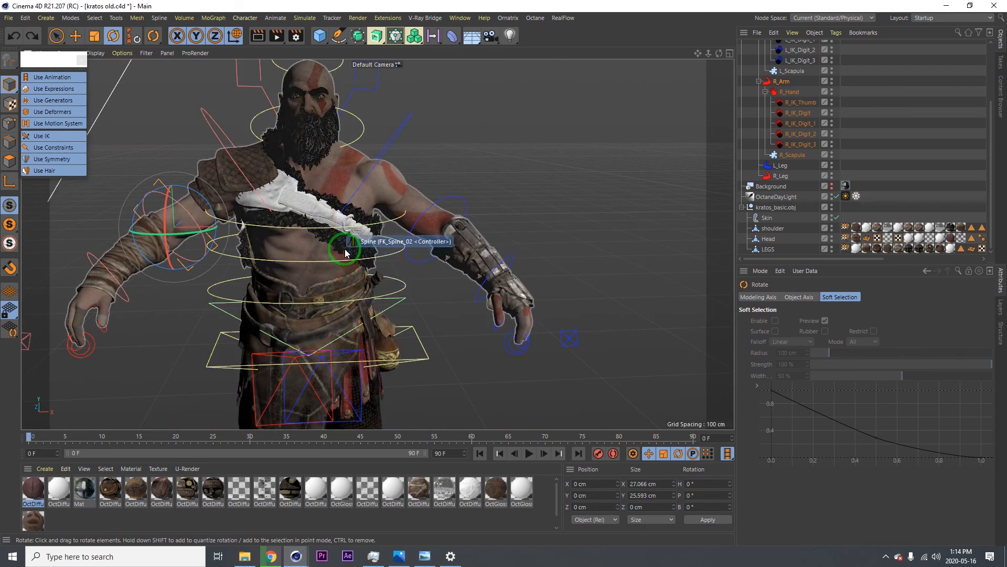
{"action": "middle_click_drag", "start_coordinate": [318, 231], "coordinate": [320, 283], "text": "alt"}
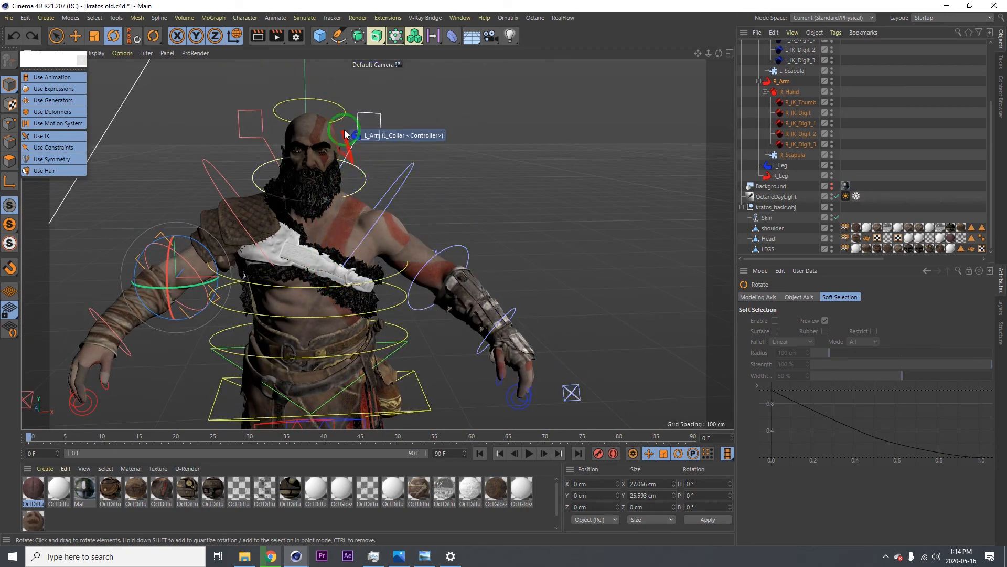
- Test the Head and Neck controllers by rotating each in turn, undoing every rotation
{"action": "left_click", "coordinate": [328, 188]}
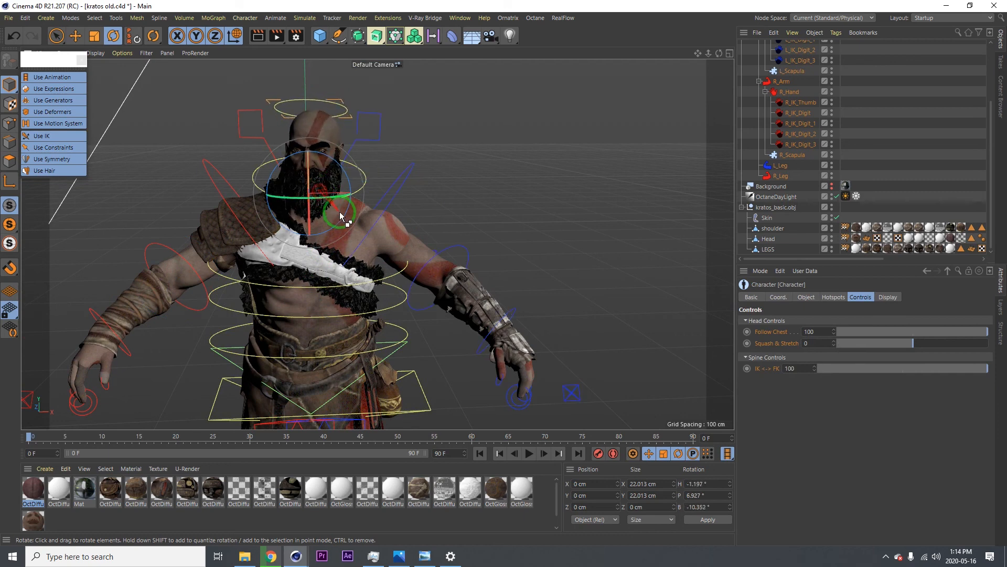
{"action": "left_click", "coordinate": [363, 189]}
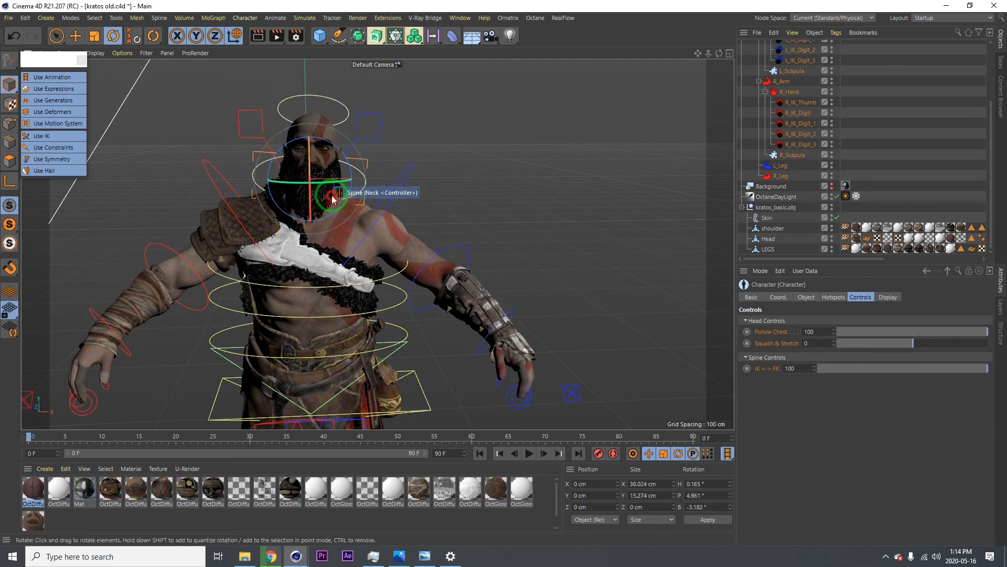
{"action": "left_click", "coordinate": [328, 110]}
{"action": "left_click", "coordinate": [333, 103]}
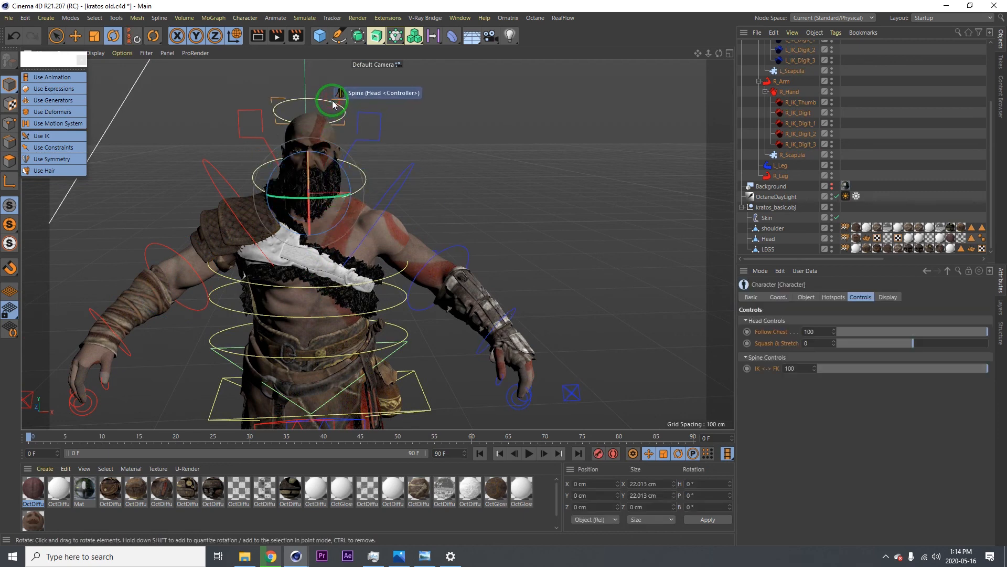
{"action": "left_click", "coordinate": [361, 177]}
{"action": "left_click", "coordinate": [364, 179]}
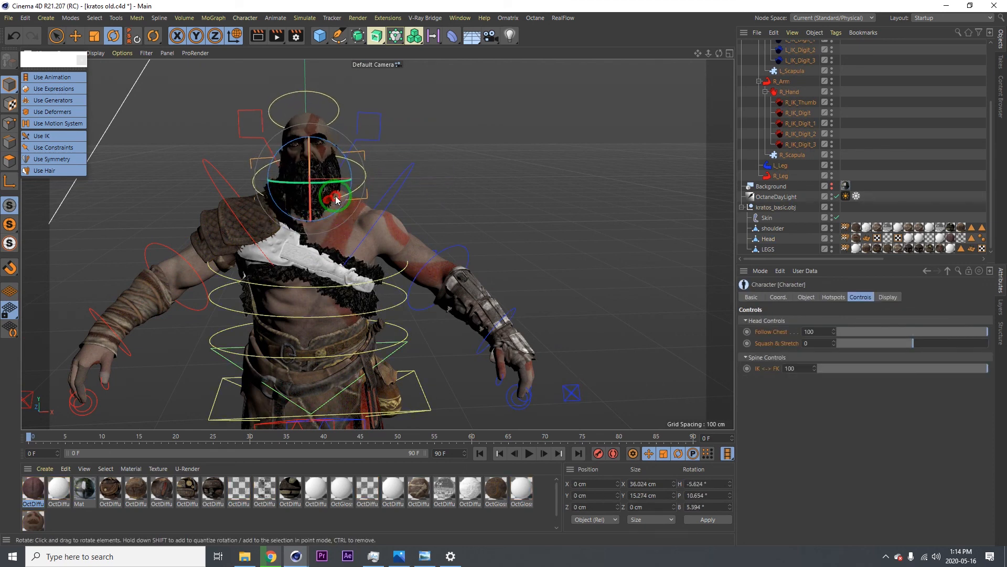
{"action": "mouse_move", "coordinate": [335, 196]}
{"action": "left_mouse_down"}
{"action": "mouse_move", "coordinate": [344, 207]}
{"action": "mouse_move", "coordinate": [326, 207]}
{"action": "mouse_move", "coordinate": [334, 215]}
{"action": "left_mouse_up"}
{"action": "key", "text": "ctrl+z"}
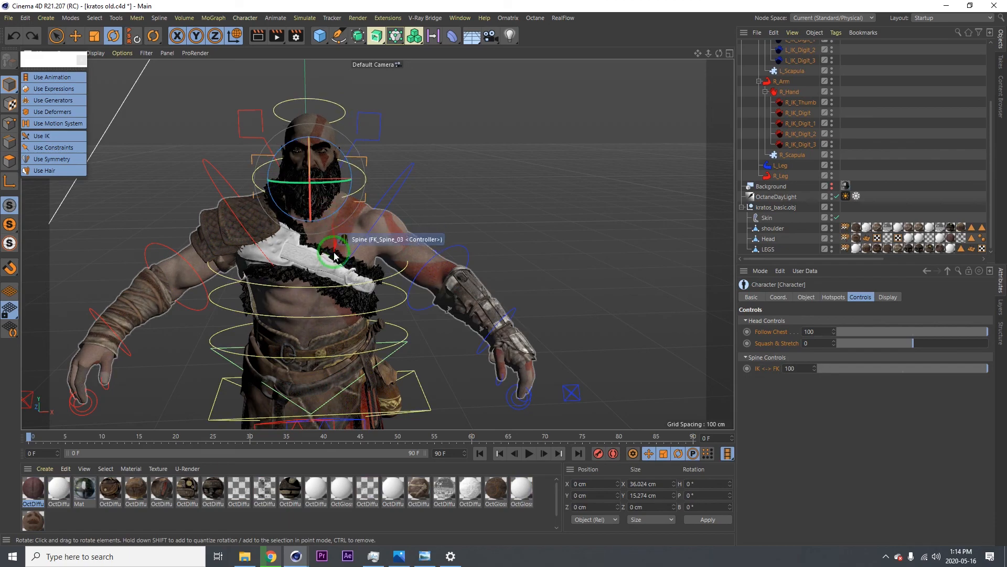